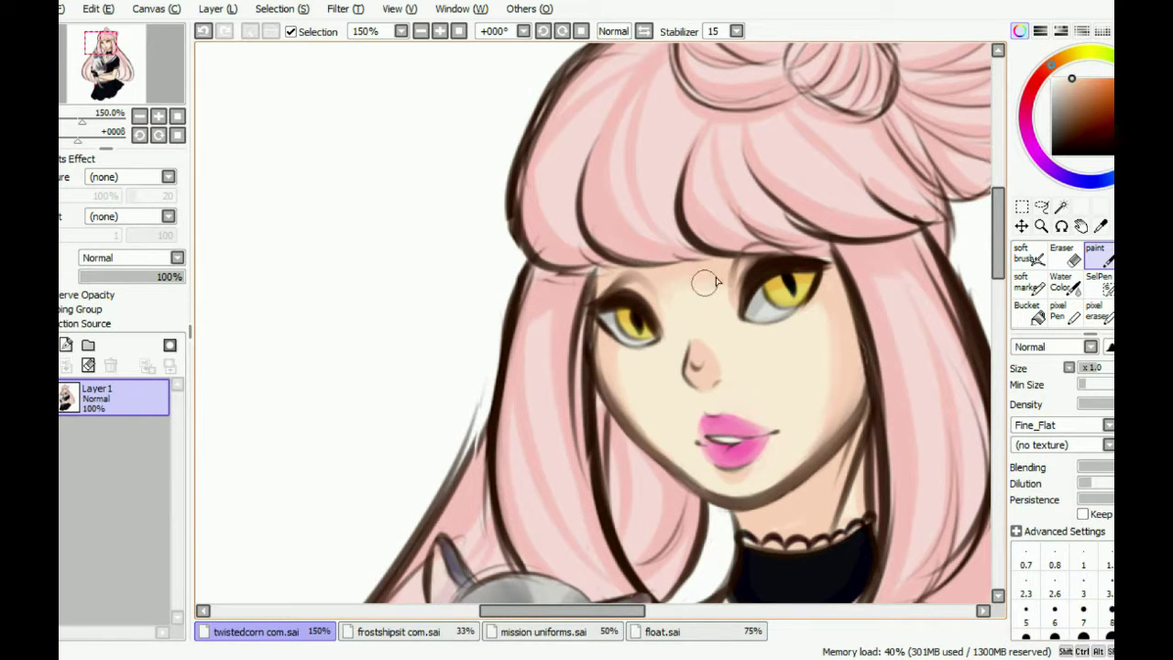
Paint over the dark nose line with skin tones and soften the mouth line using a smaller brush
scroll(751, 274, "down", 1)
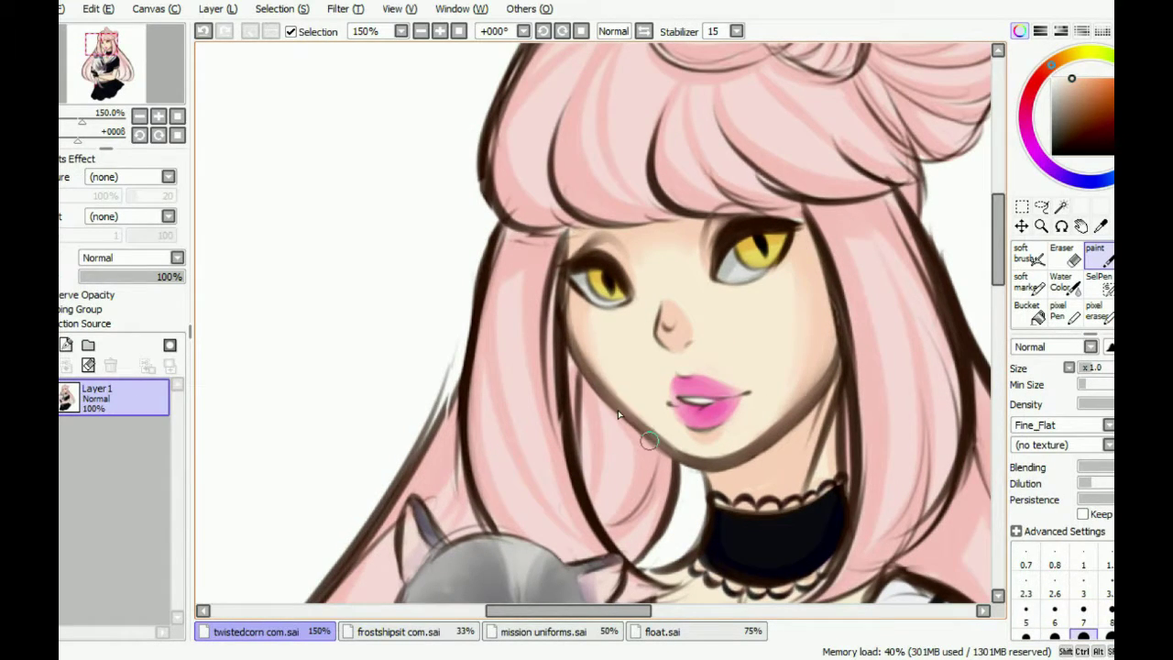
key("[")
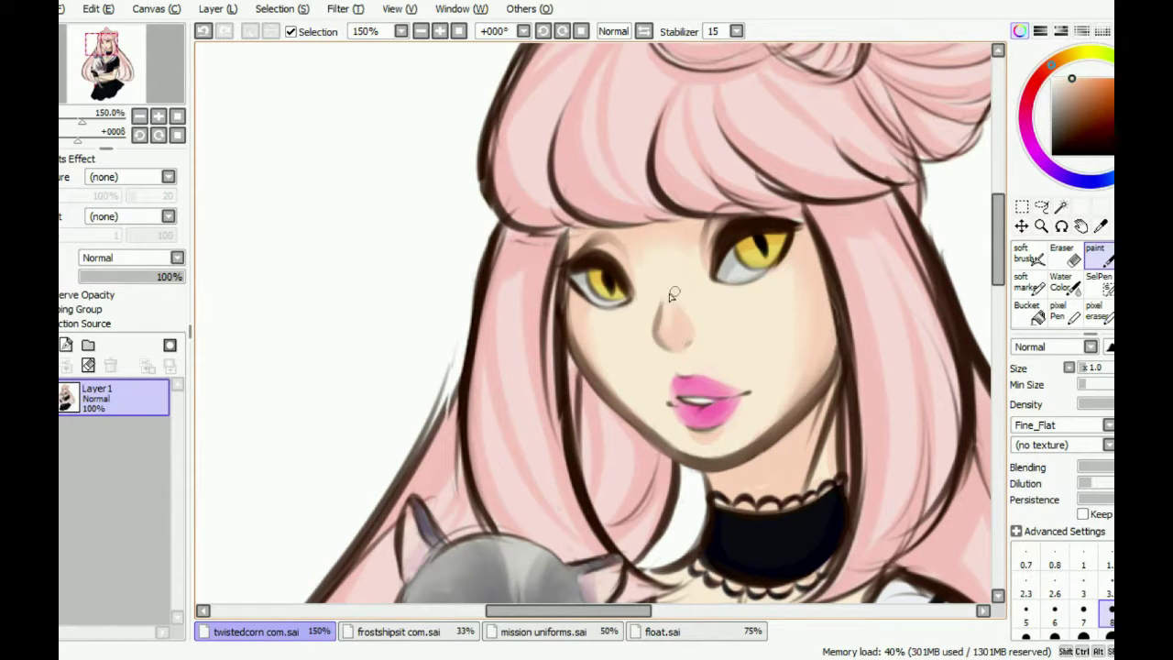
scroll(724, 403, "up", 1)
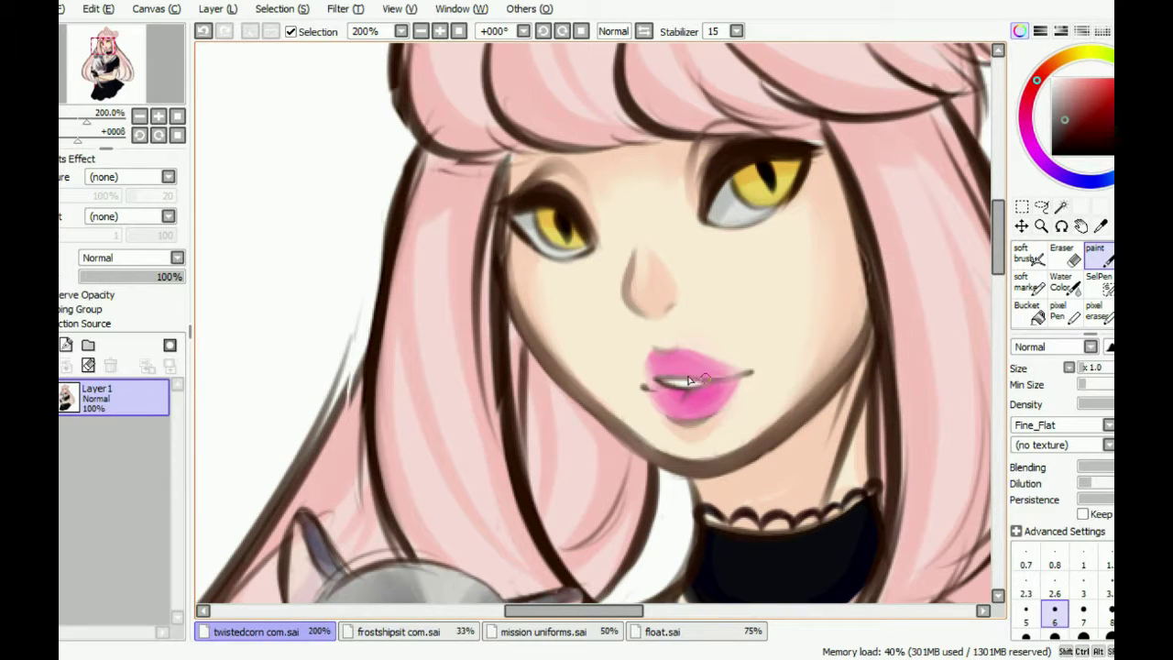
Open a second view of twistedcorn com.sai beside the main canvas and return to the face close-up
scroll(713, 343, "down", 2)
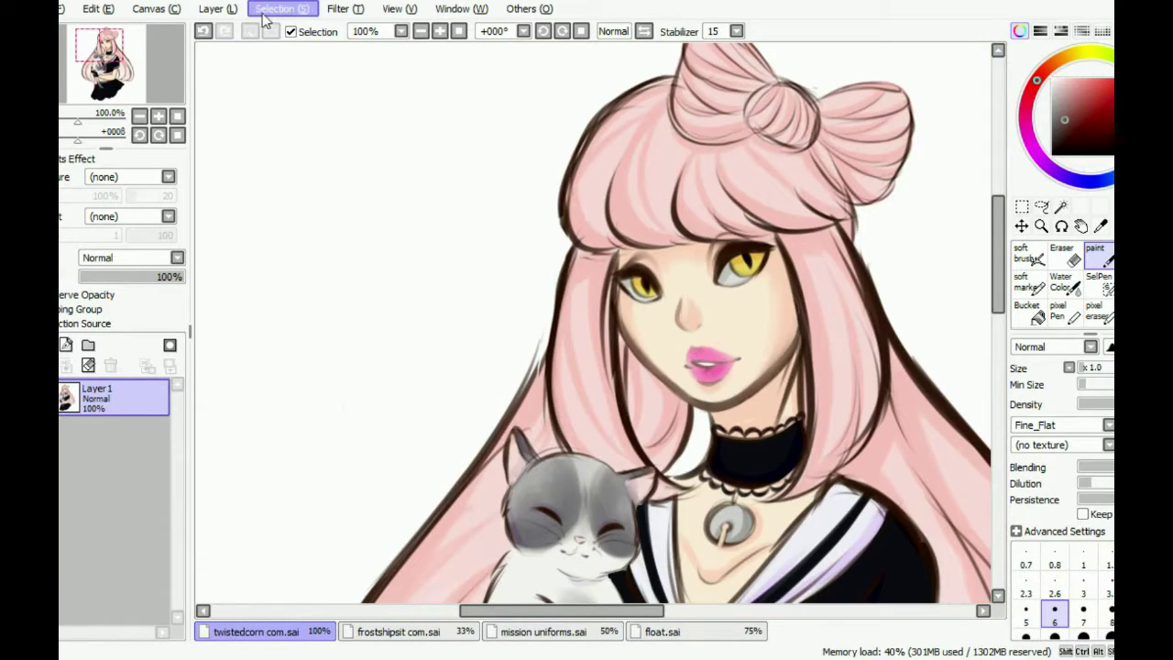
left_click(399, 9)
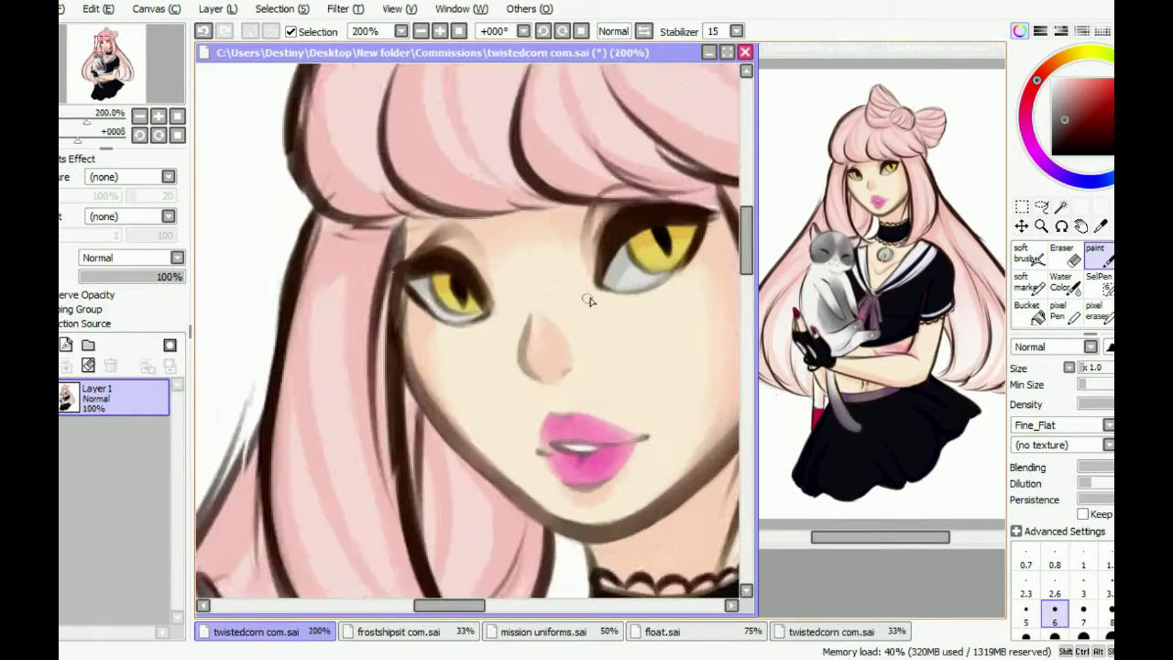
scroll(595, 302, "up", 1)
Touch up the eyelids, lash lines and yellow irises of both eyes with colours sampled from the painting
left_click(603, 236, "alt")
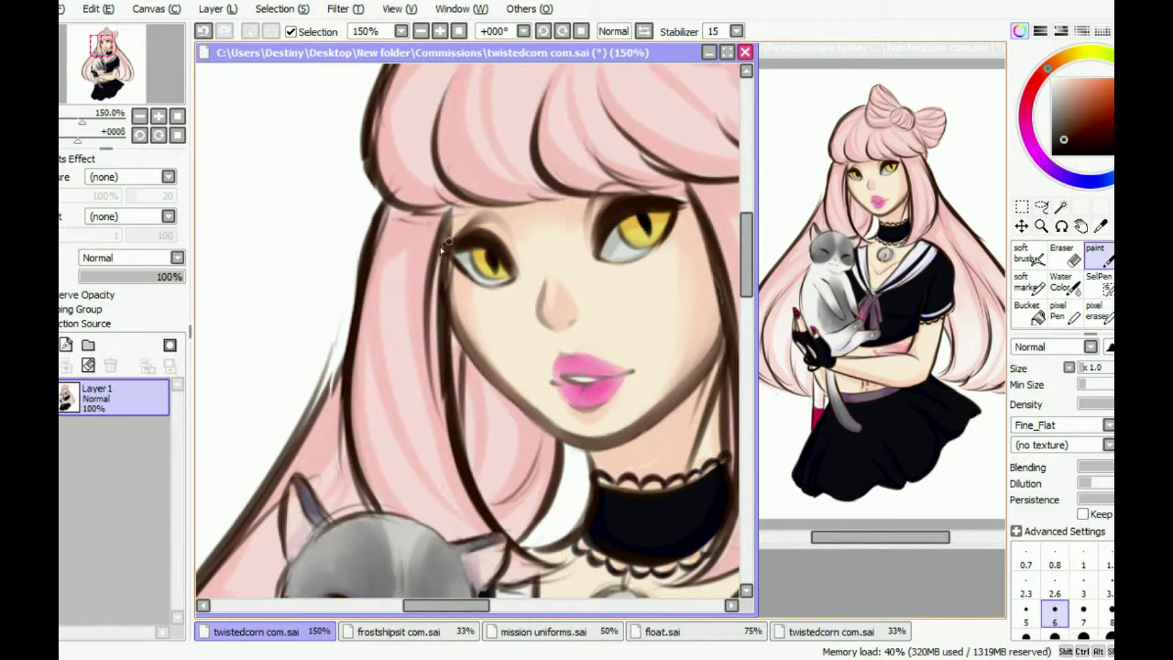
left_click_drag(621, 267, 661, 229)
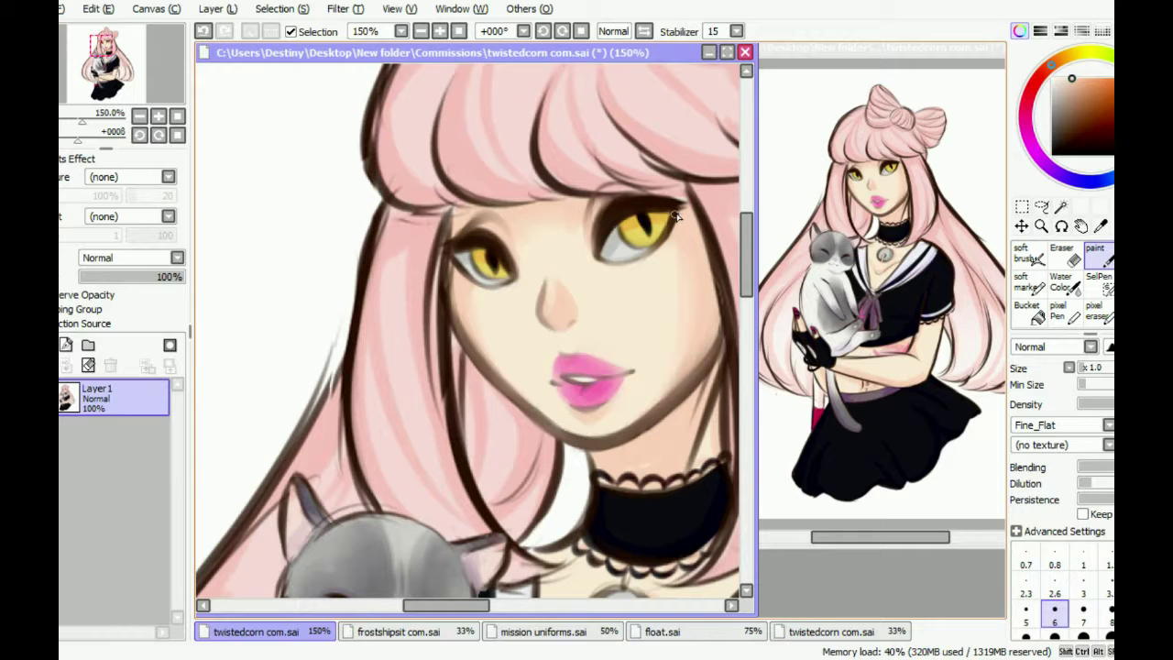
left_click(467, 260, "alt")
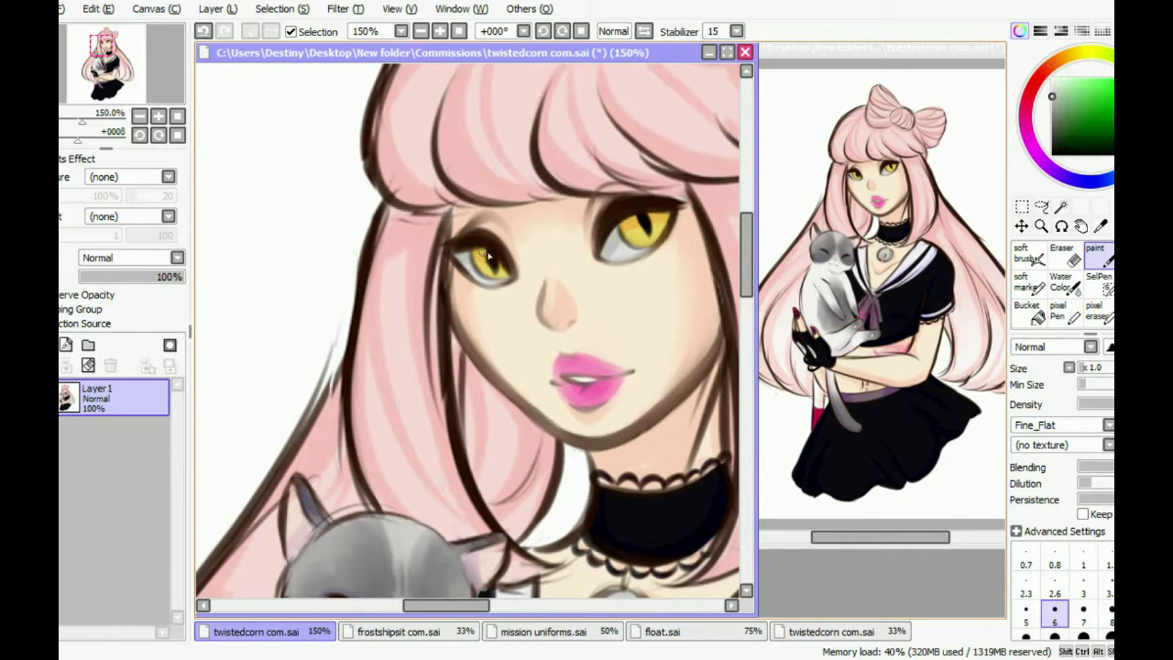
left_click(632, 225, "alt")
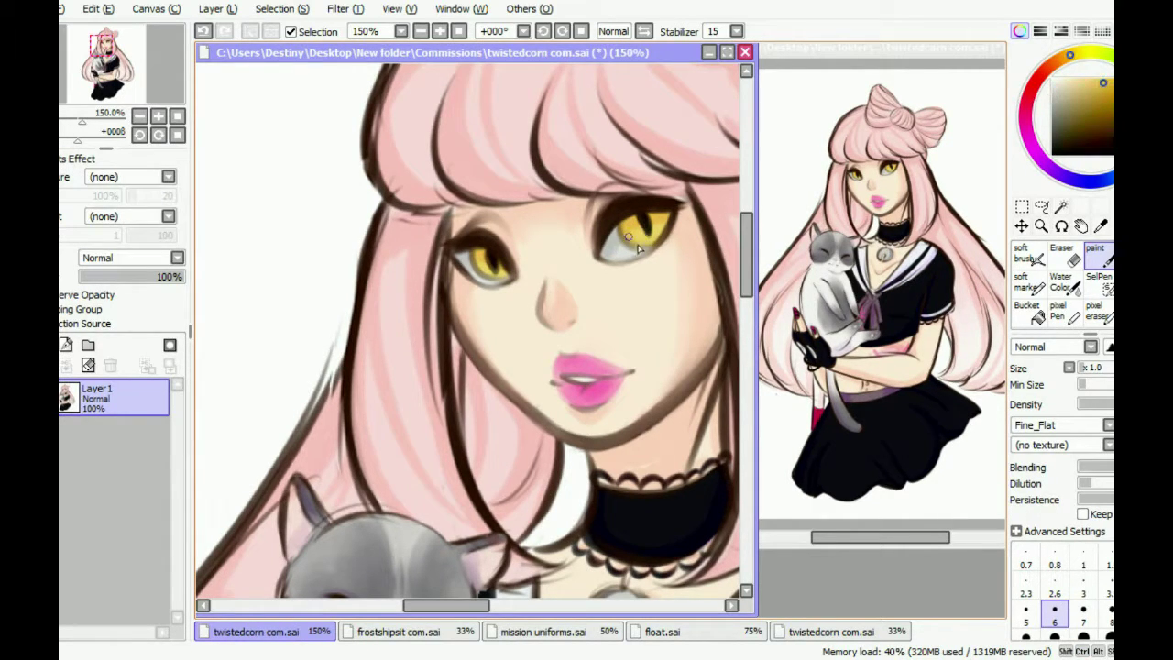
left_click_drag(605, 238, 553, 329)
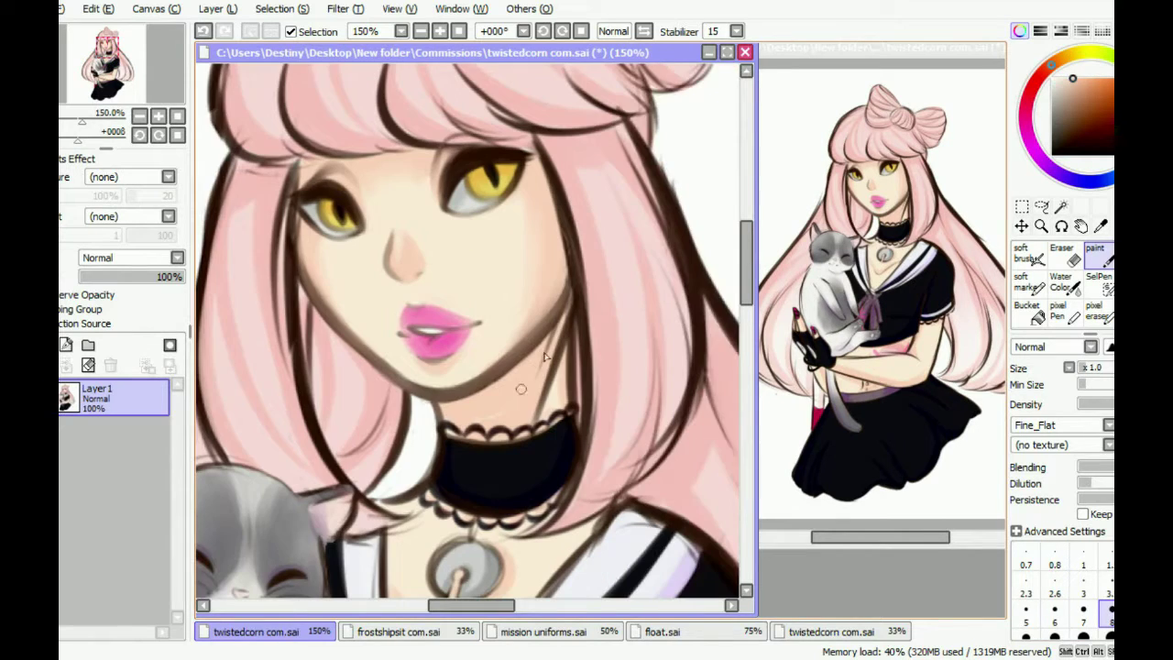
left_click(520, 146, "alt")
scroll(488, 135, "down", 1)
left_click(383, 189, "alt")
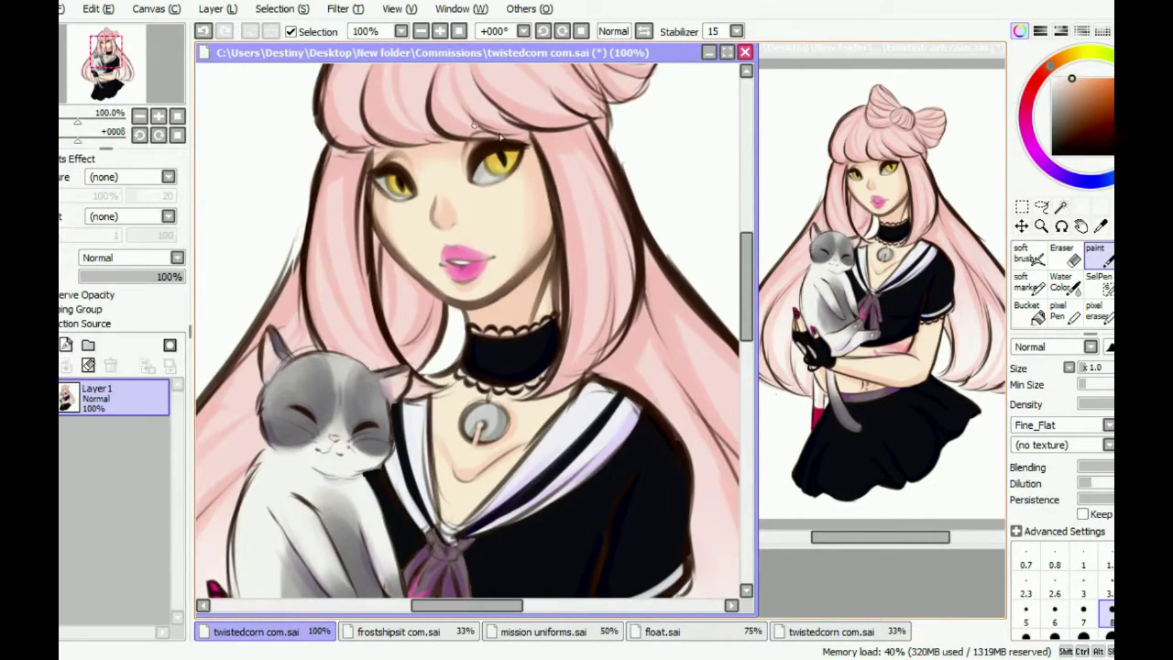
Paint over the dark outline along the outer edge of the bangs in muted pink, checking the drawing mirrored
scroll(733, 286, "up", 2)
left_click(728, 284, "alt")
scroll(728, 284, "up", 2)
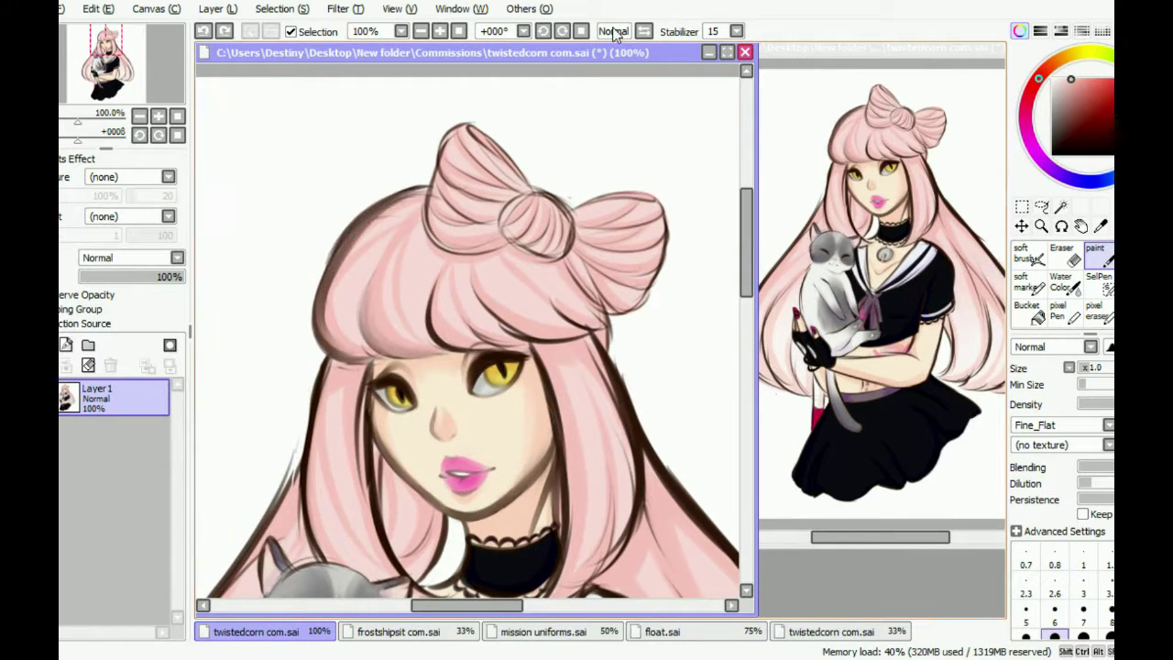
left_click(644, 31)
left_click(644, 31)
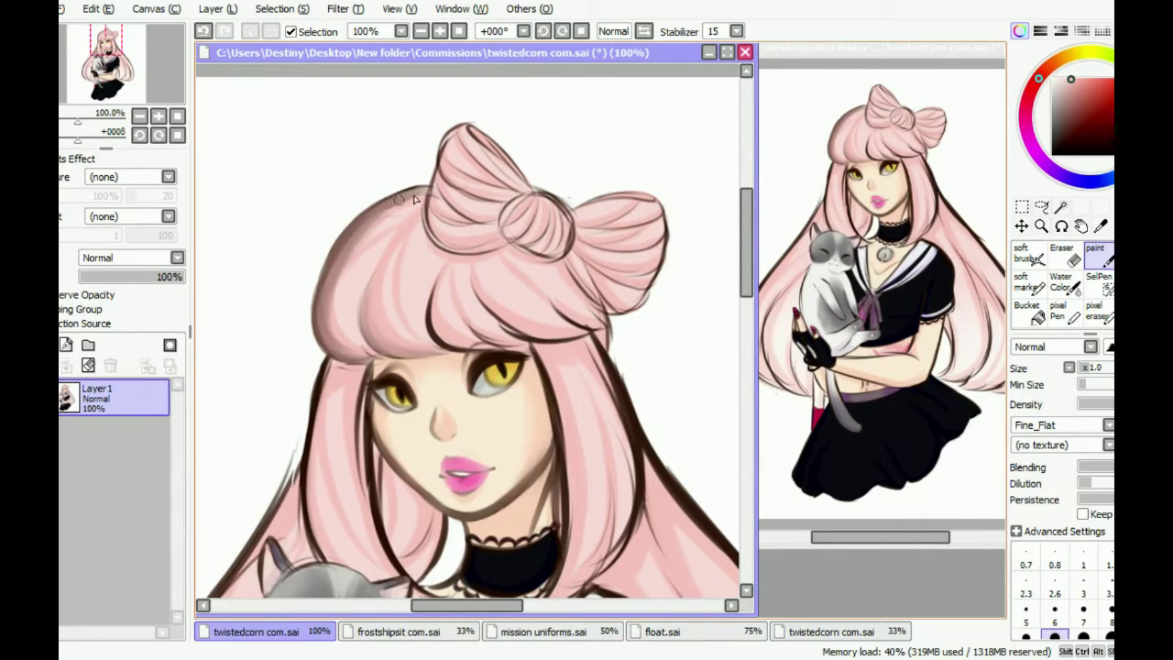
left_click(1028, 254)
key("b")
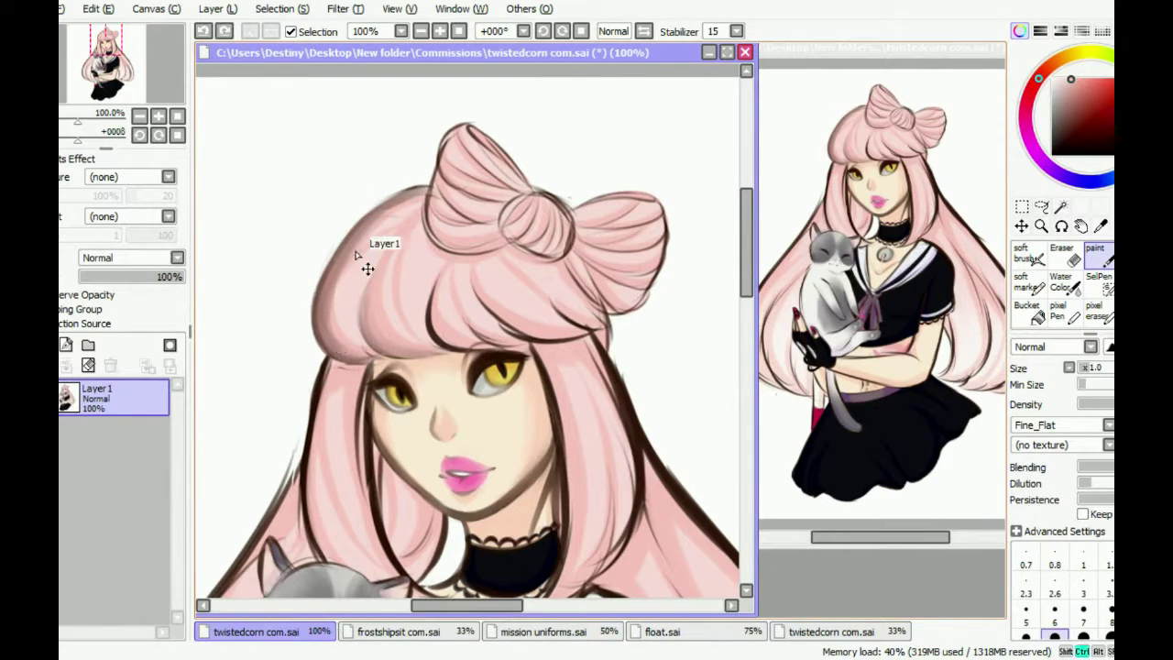
Cover the remaining dark lines between the bangs' locks with pink shading and blend the strands beneath the bow
mouse_move(373, 317)
left_mouse_down()
mouse_move(329, 294)
mouse_move(344, 266)
mouse_move(354, 356)
mouse_move(328, 312)
mouse_move(346, 265)
mouse_move(342, 350)
mouse_move(370, 220)
mouse_move(350, 277)
mouse_move(583, 326)
left_mouse_up()
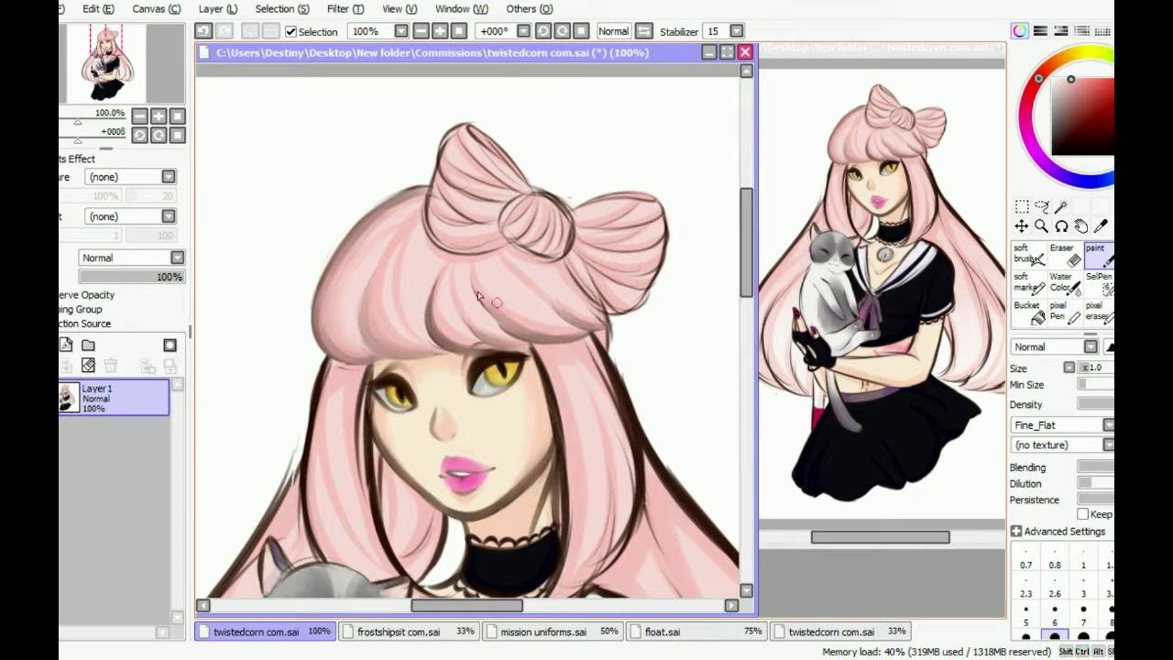
key("b")
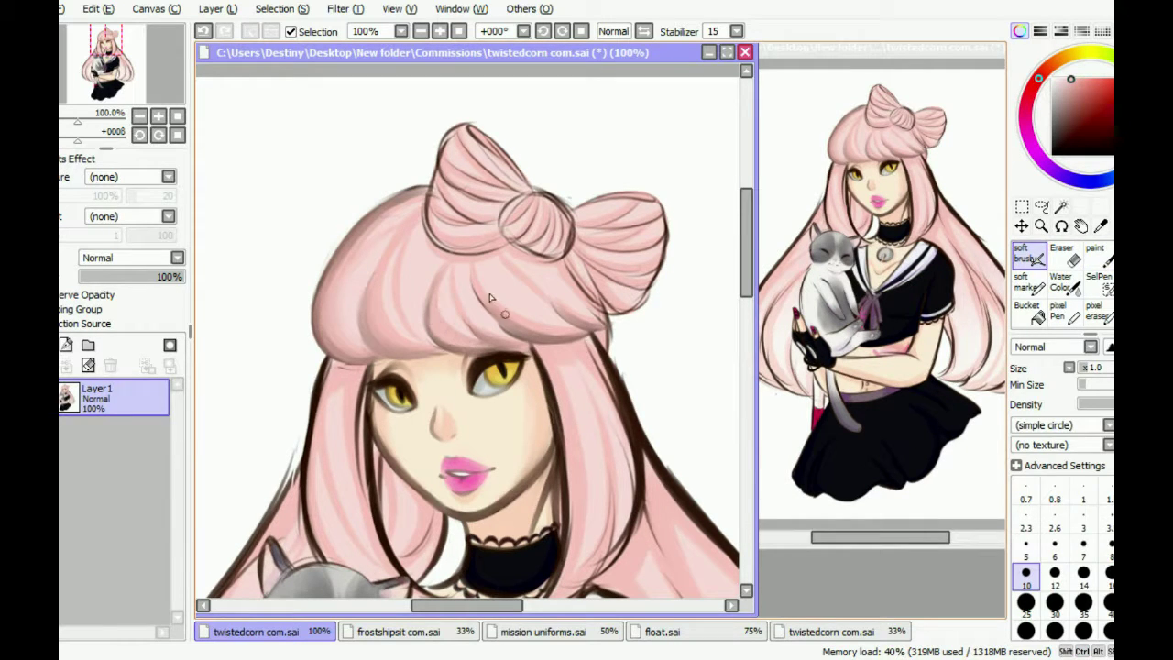
key("n")
left_click_drag(336, 274, 394, 203)
key("ctrl+z")
left_click_drag(531, 337, 584, 323)
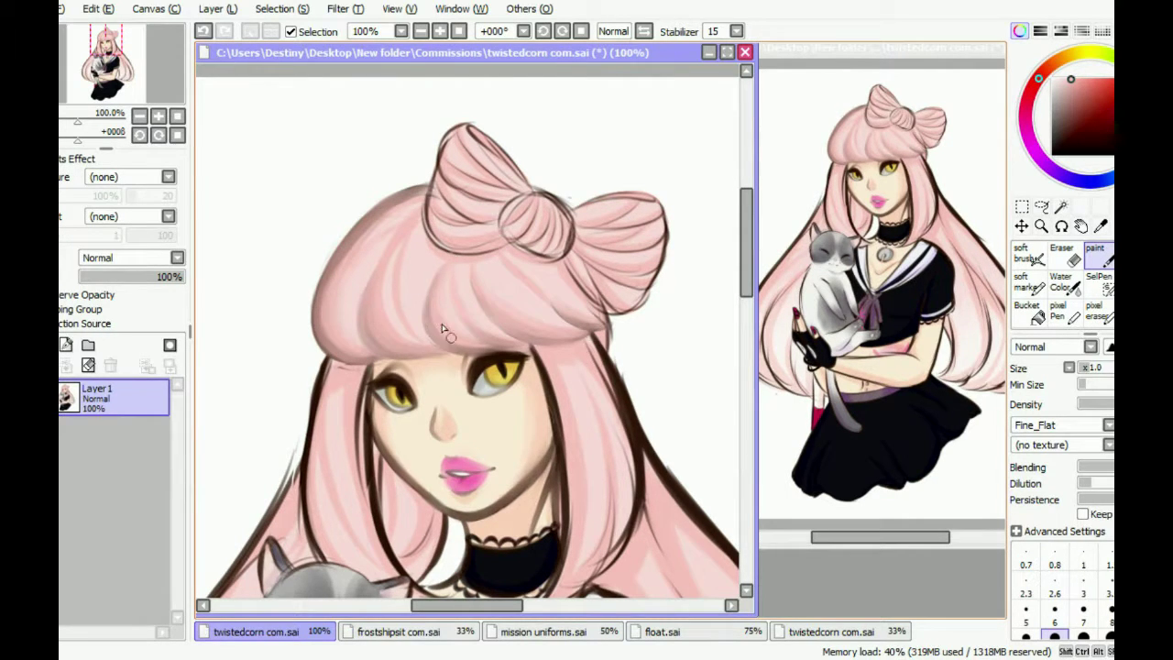
mouse_move(426, 233)
left_mouse_down()
mouse_move(453, 260)
mouse_move(483, 257)
left_mouse_up()
key("bracketleft")
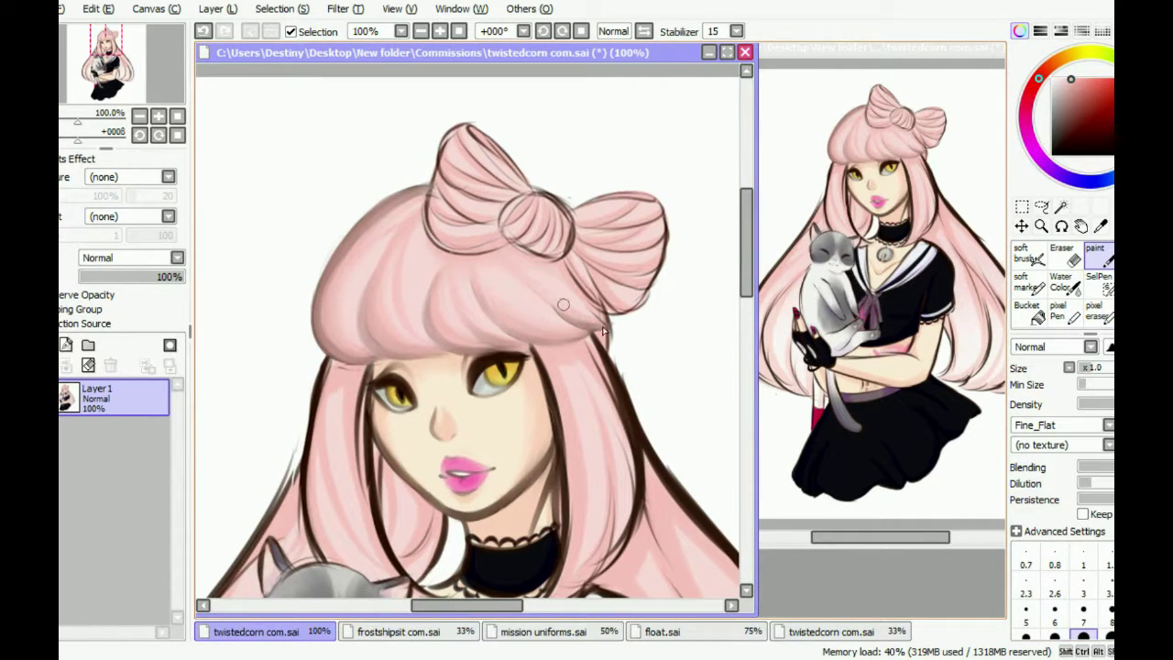
Repaint the outline and fold lines of the hair bow's upright loop in soft pink, alternating paint and soft brushes
scroll(550, 293, "down", 1)
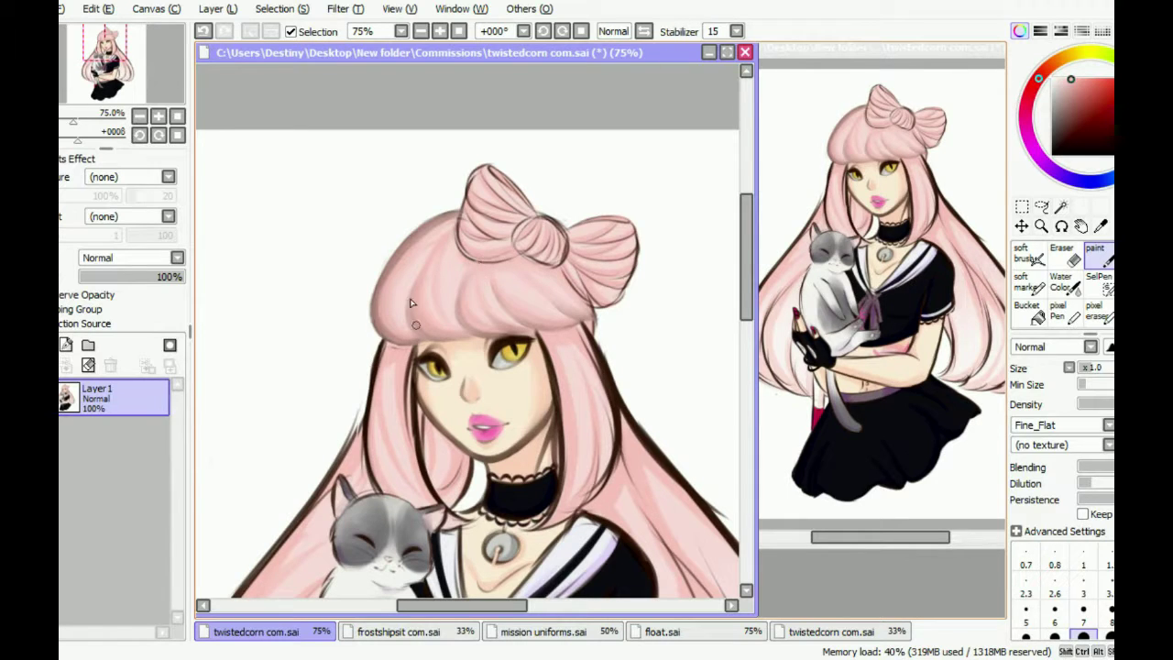
scroll(579, 283, "up", 2)
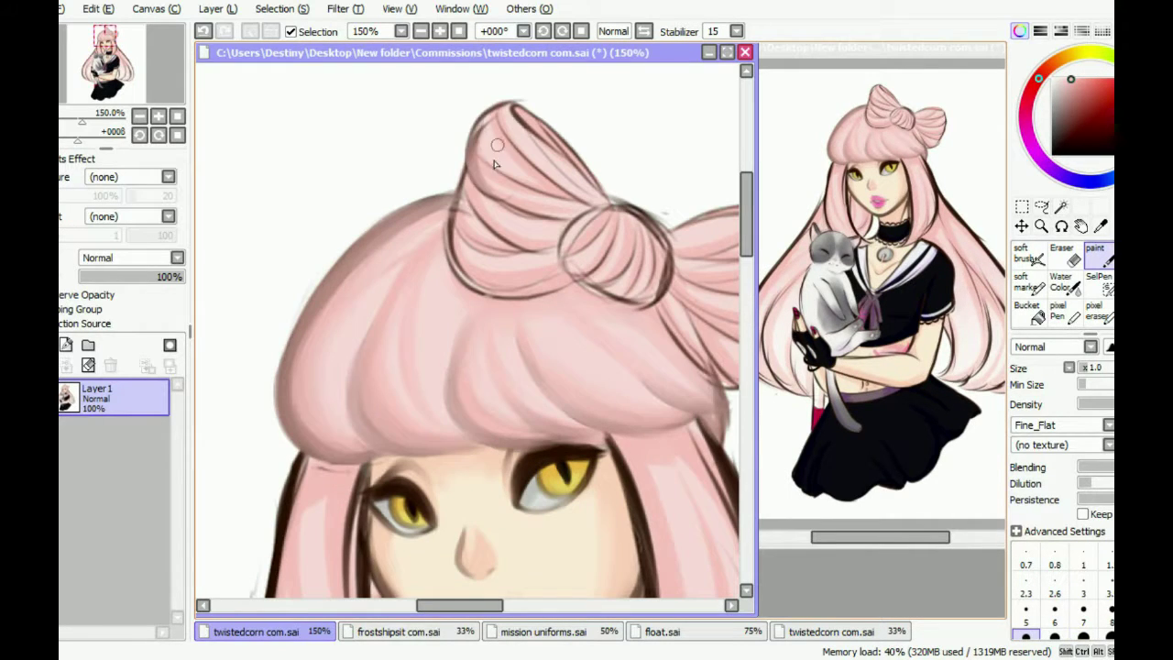
mouse_move(515, 102)
left_mouse_down()
mouse_move(485, 174)
mouse_move(501, 181)
mouse_move(514, 115)
mouse_move(476, 183)
mouse_move(578, 213)
mouse_move(540, 250)
mouse_move(468, 183)
mouse_move(552, 259)
mouse_move(459, 194)
mouse_move(566, 244)
mouse_move(492, 298)
mouse_move(532, 305)
mouse_move(531, 250)
mouse_move(459, 256)
mouse_move(563, 261)
mouse_move(654, 245)
mouse_move(514, 270)
mouse_move(537, 256)
mouse_move(452, 258)
mouse_move(544, 276)
left_mouse_up()
key("b")
left_click(513, 284, "alt")
key("n")
key("b")
key("n")
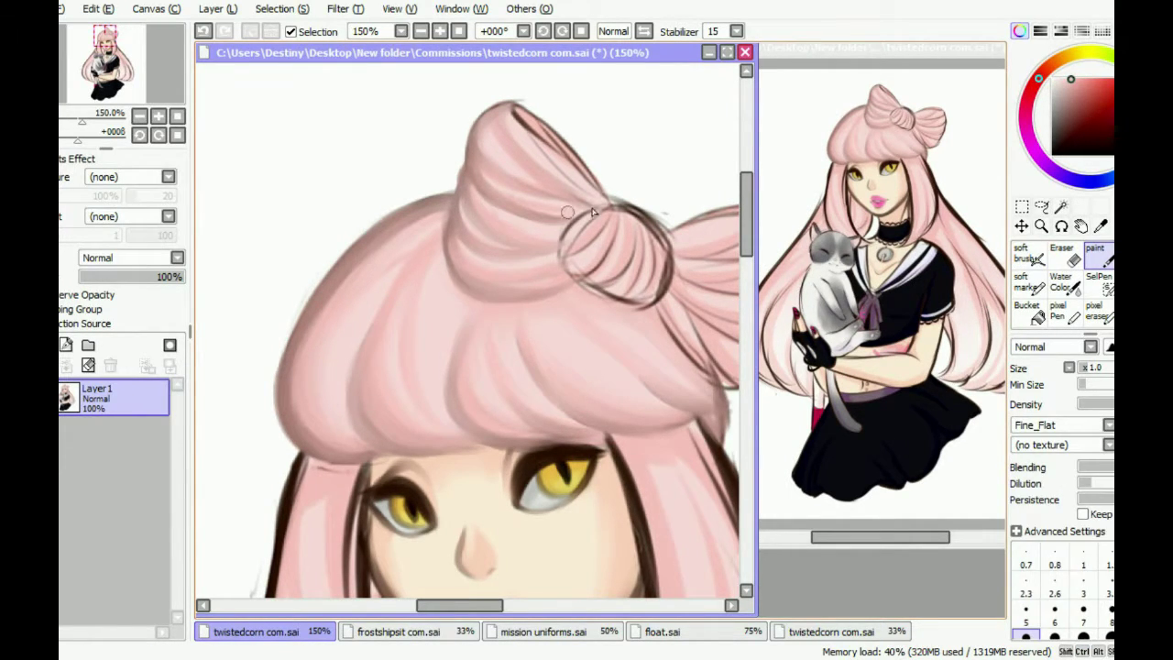
left_click_drag(591, 213, 583, 194)
key("bracketleft")
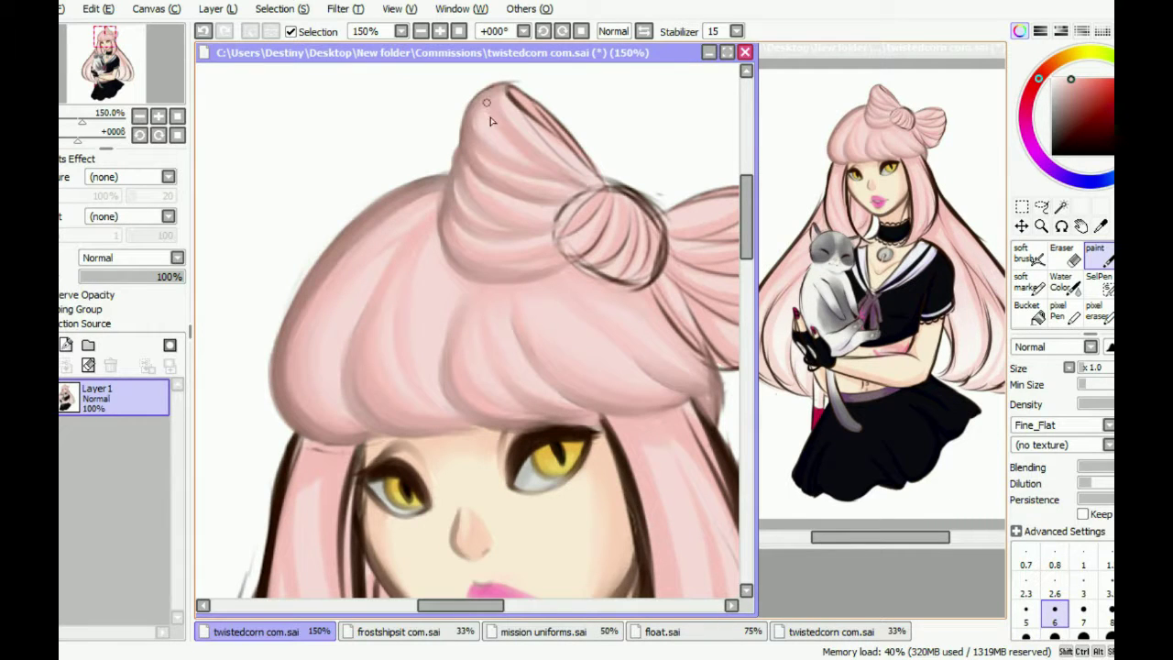
key("b")
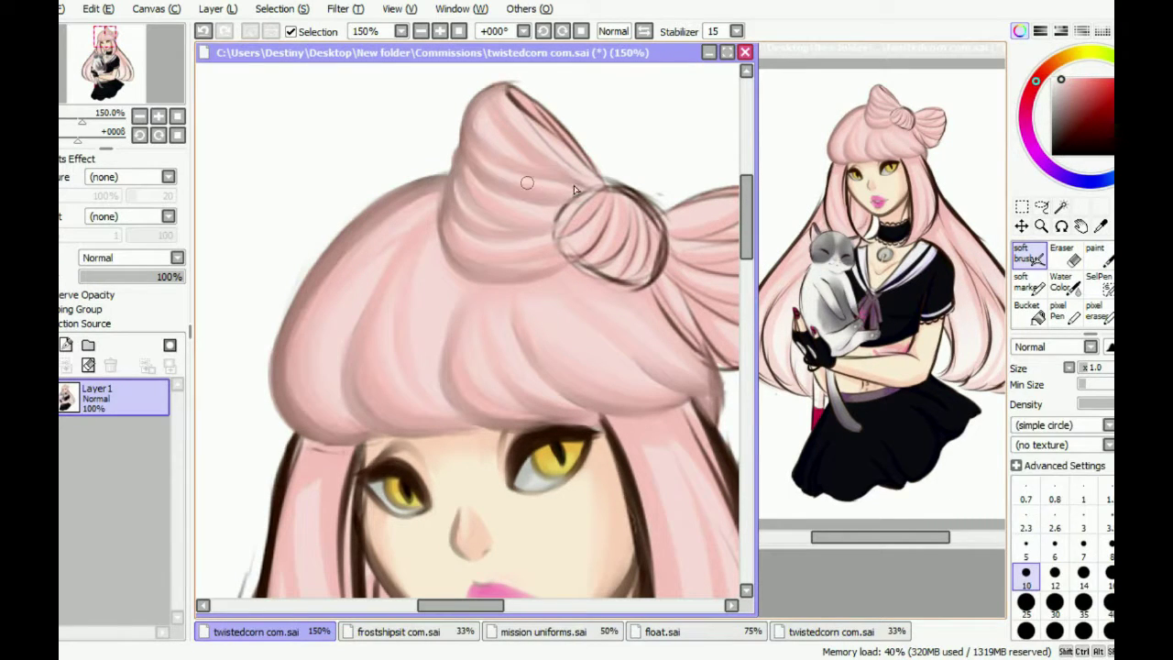
key("n")
Mirror the canvas view and paint out the dark line along the upright bow loop's inner edge, blending its folds
key("h")
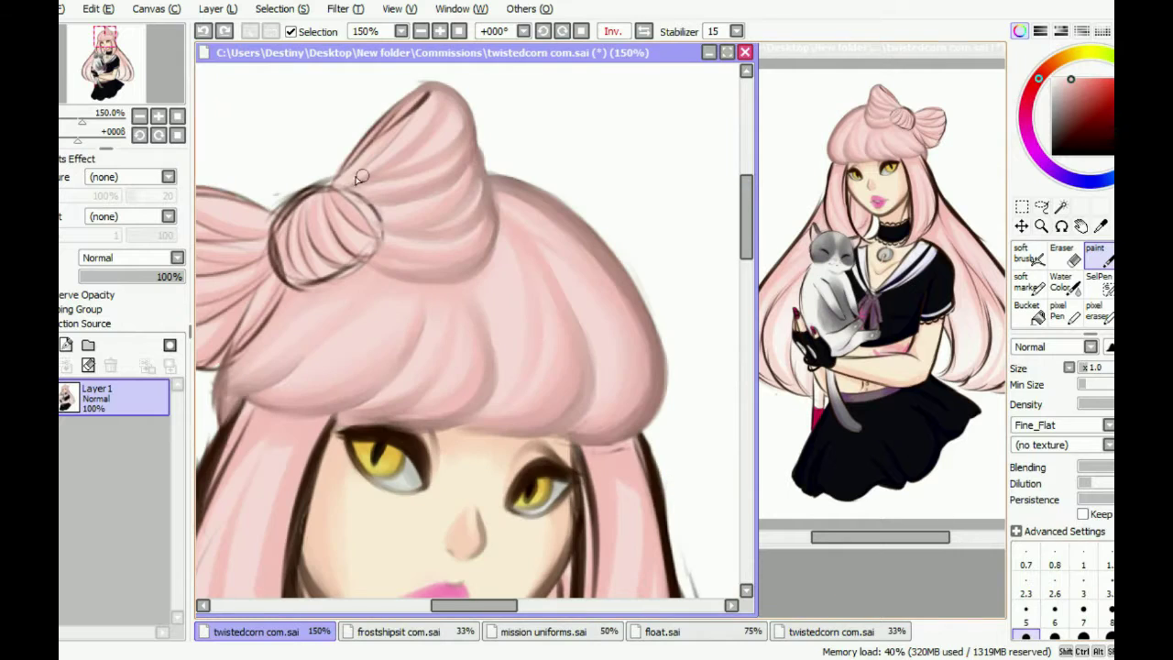
mouse_move(389, 113)
left_mouse_down()
mouse_move(425, 83)
mouse_move(359, 154)
left_mouse_up()
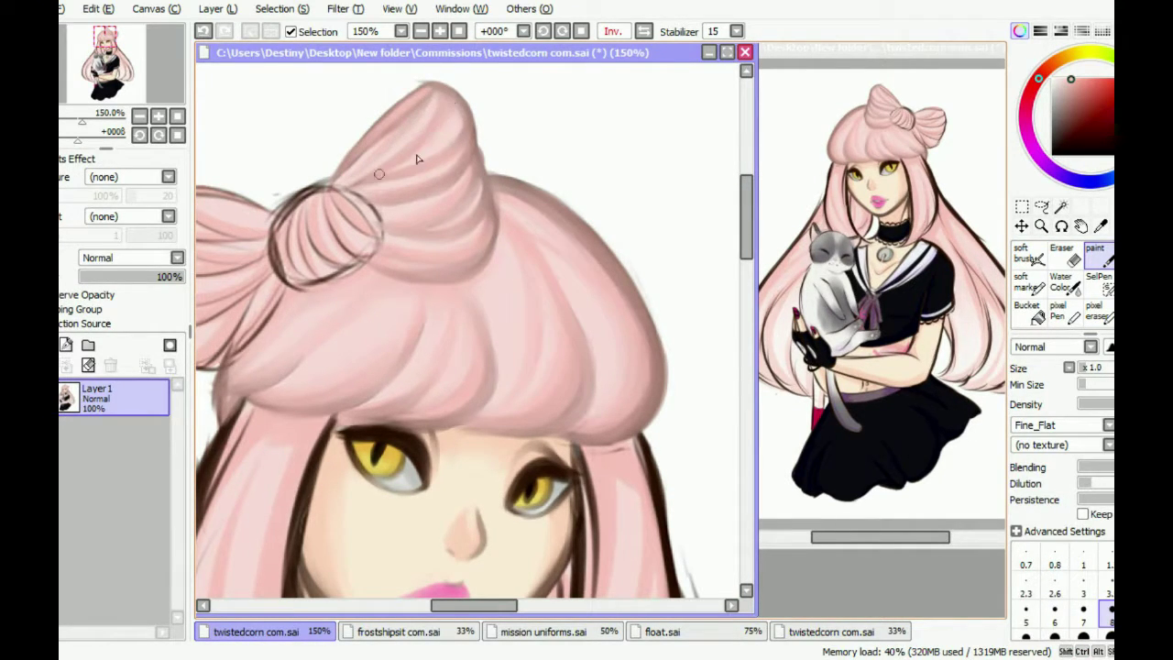
left_click_drag(441, 123, 426, 75)
key("b")
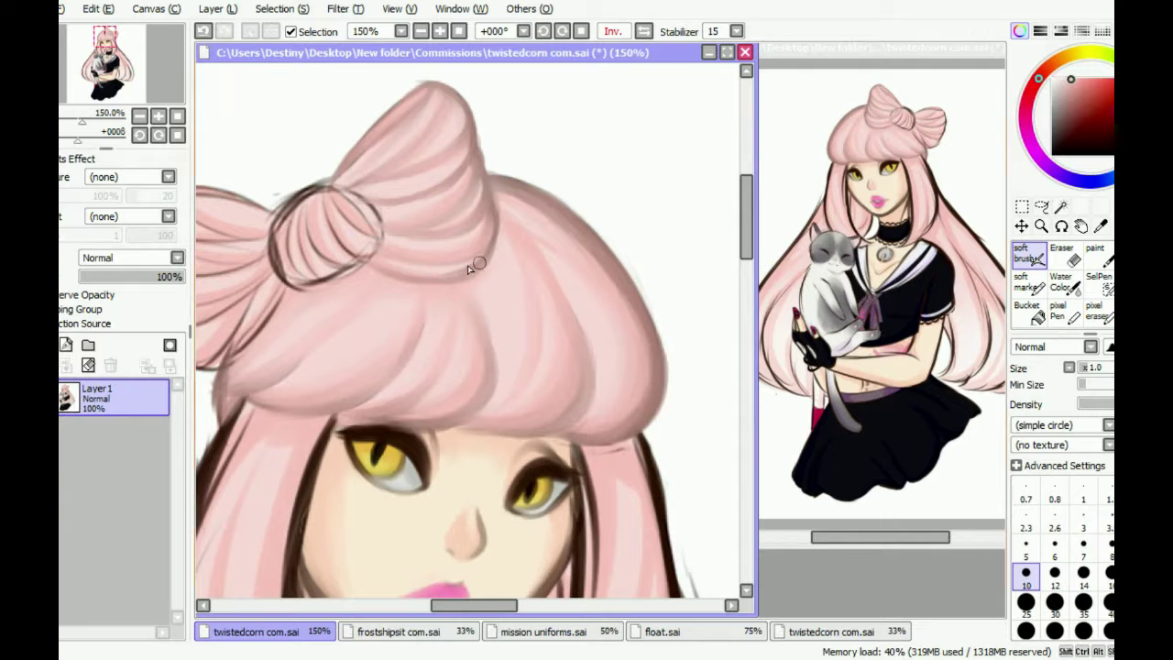
key("b")
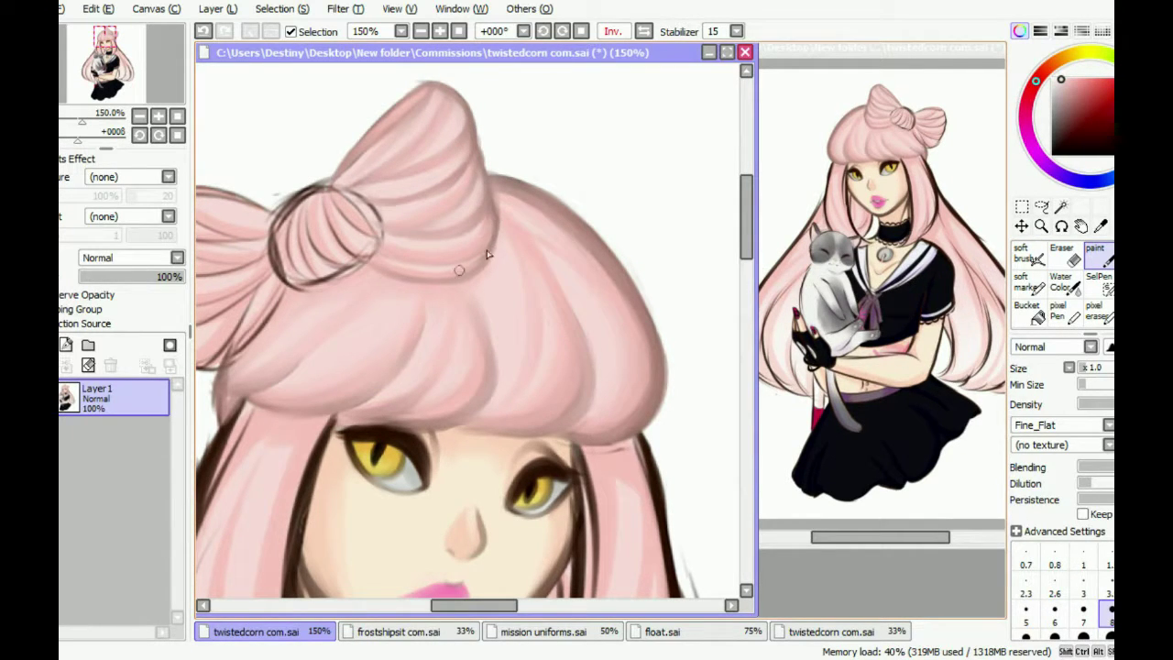
Paint over the hair bow knot's dark outline and fold lines with muted pink, smoothing its rounded edge
scroll(487, 255, "down", 2)
scroll(488, 255, "up", 2)
key("bracketleft")
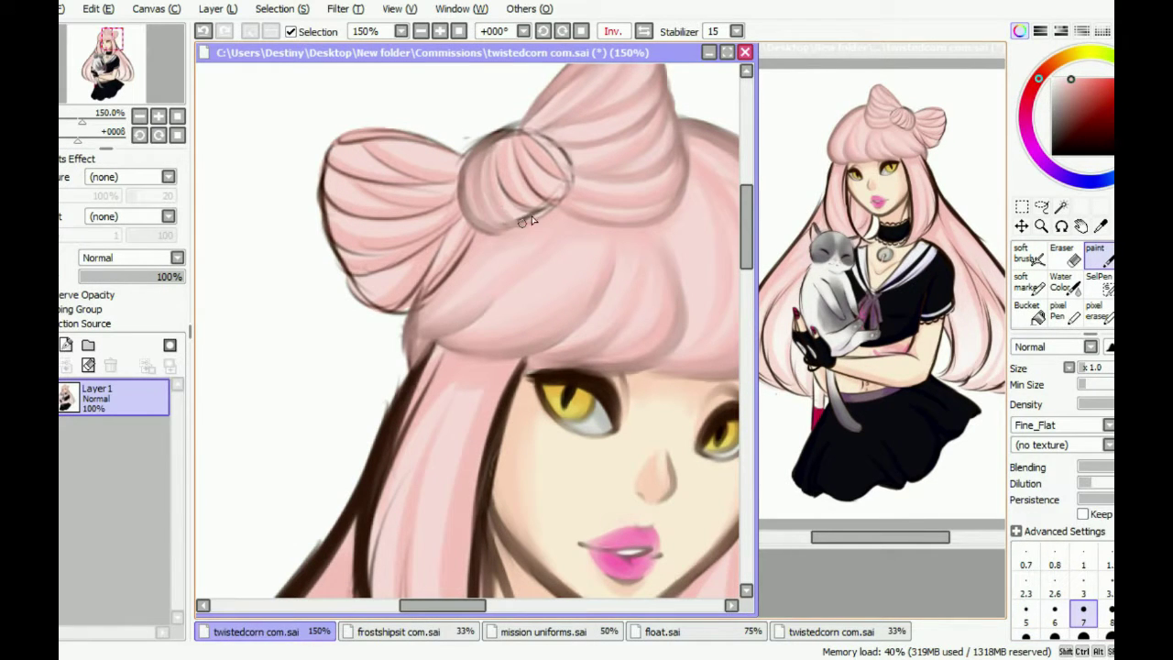
mouse_move(493, 159)
left_mouse_down()
mouse_move(533, 202)
mouse_move(569, 192)
mouse_move(543, 181)
mouse_move(536, 138)
left_mouse_up()
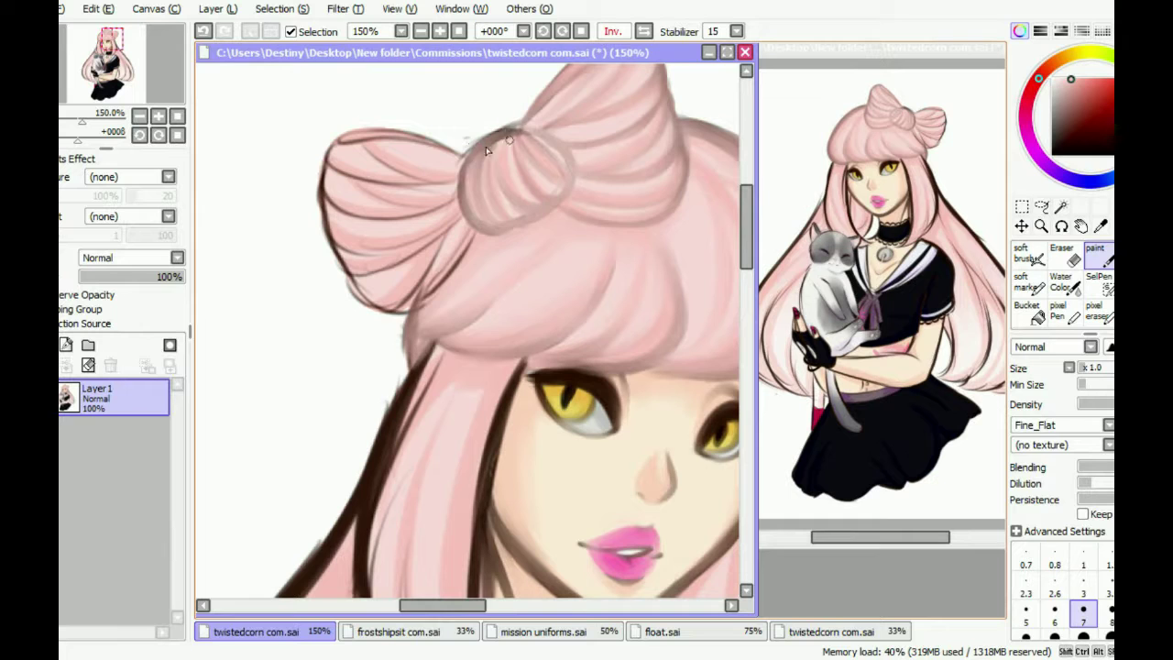
scroll(505, 144, "up", 2)
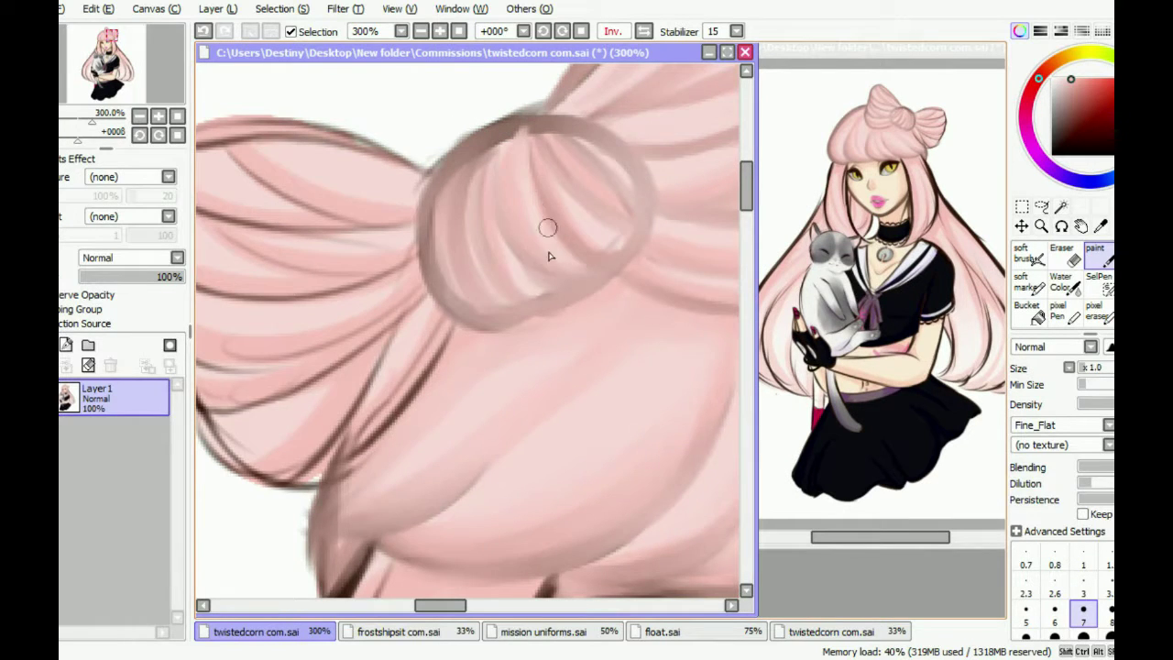
scroll(548, 255, "down", 1)
key("ctrl+z")
left_click_drag(443, 202, 453, 180)
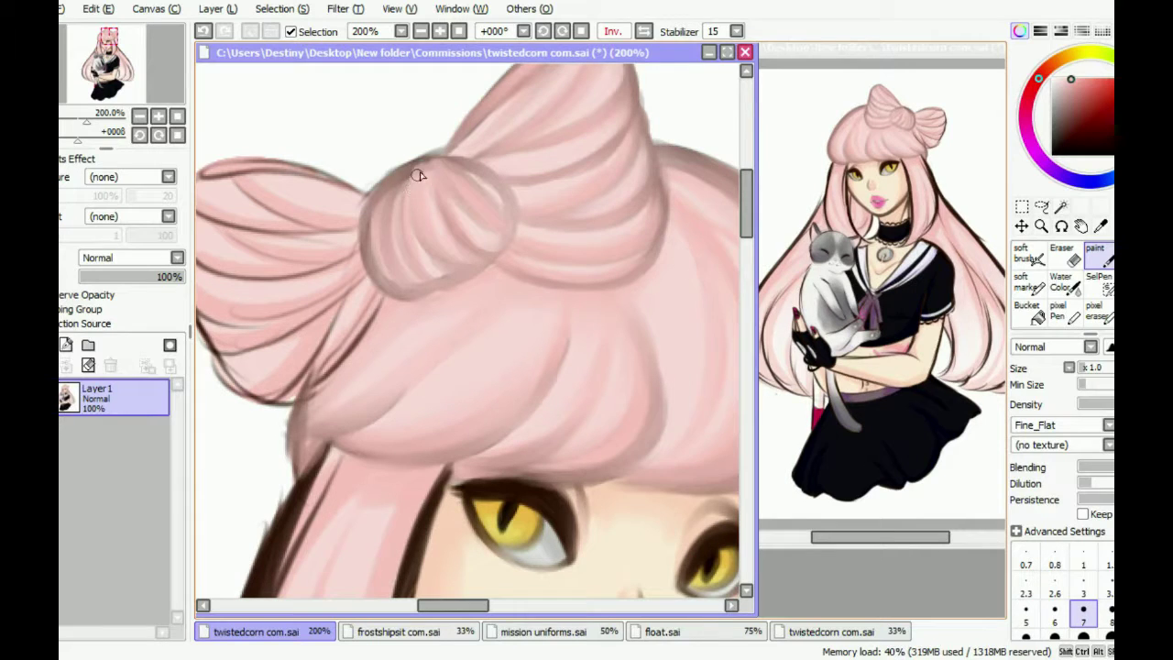
left_click_drag(373, 212, 405, 272)
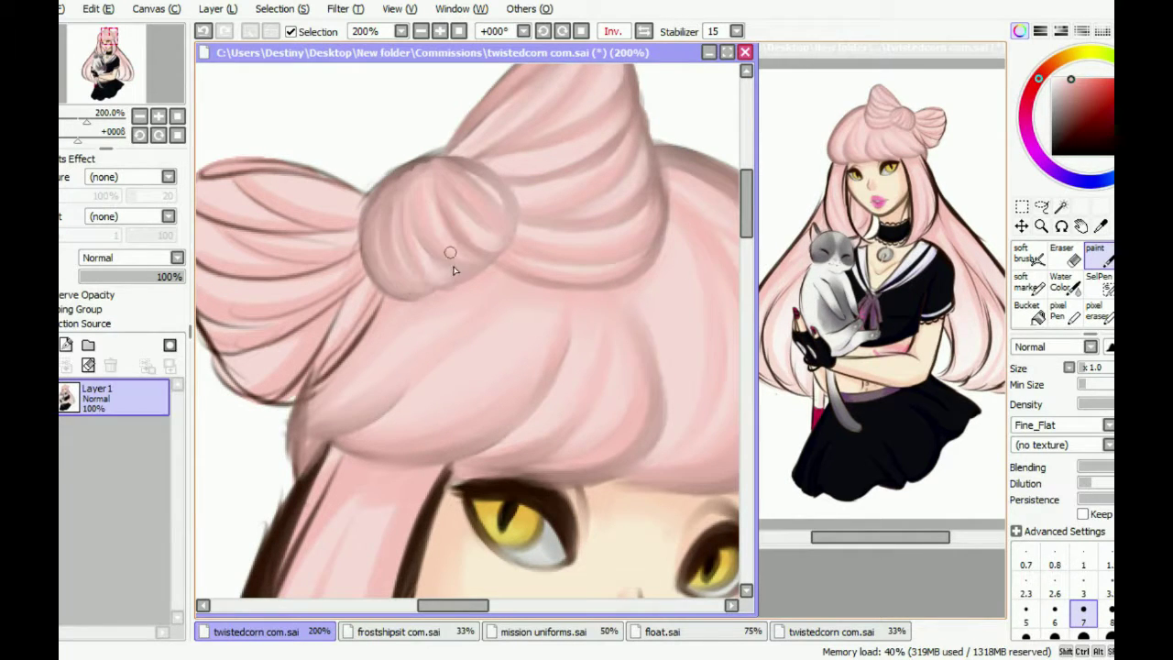
Shade the bow knot's upper edge with the soft brush and refine its folds with a sampled pink
key("b")
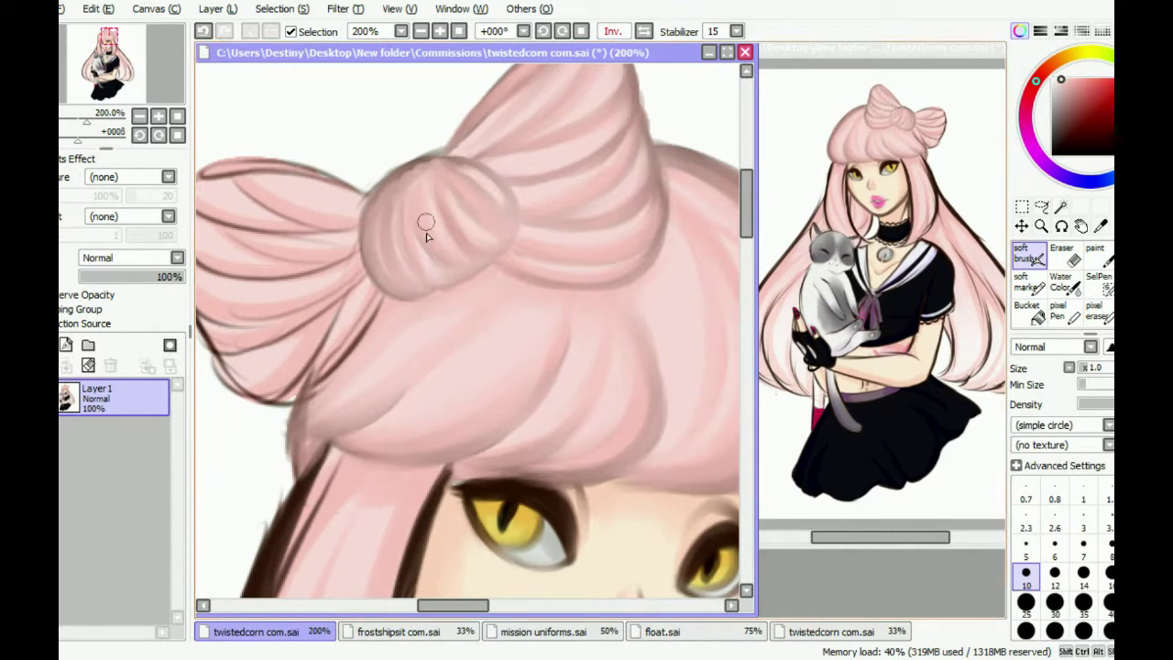
key("ctrl+z")
left_click_drag(419, 158, 437, 152)
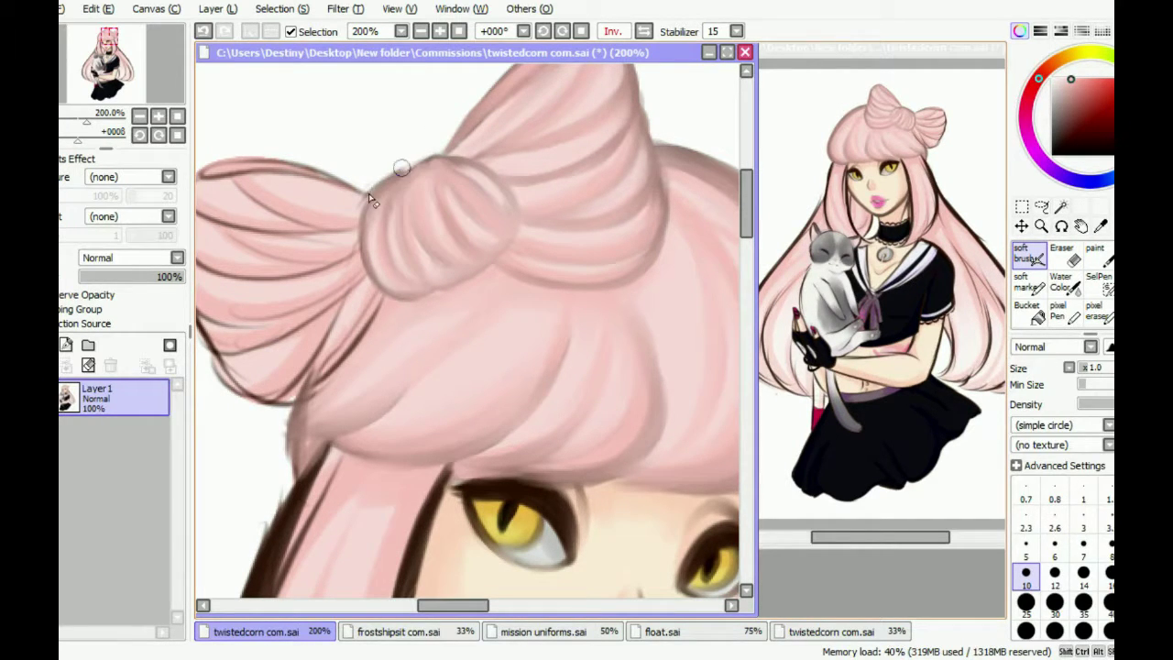
key("n")
left_click(394, 224, "alt")
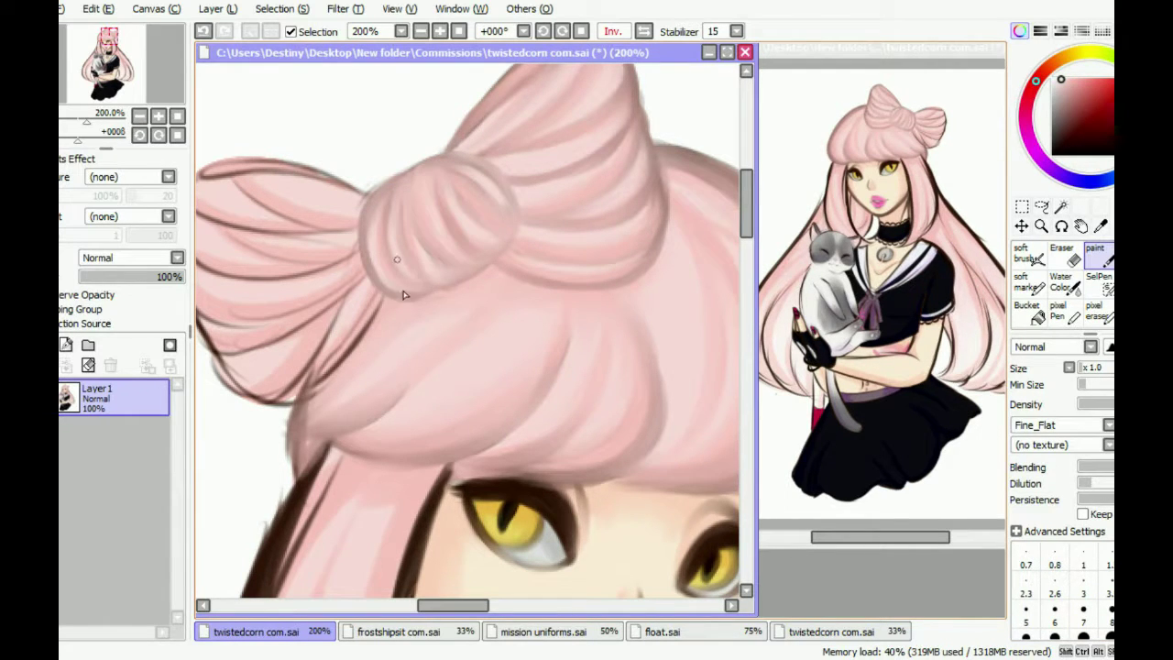
Refine the folds of the bow knot and upright loop with soft pink, alternating the soft and paint brushes
key("b")
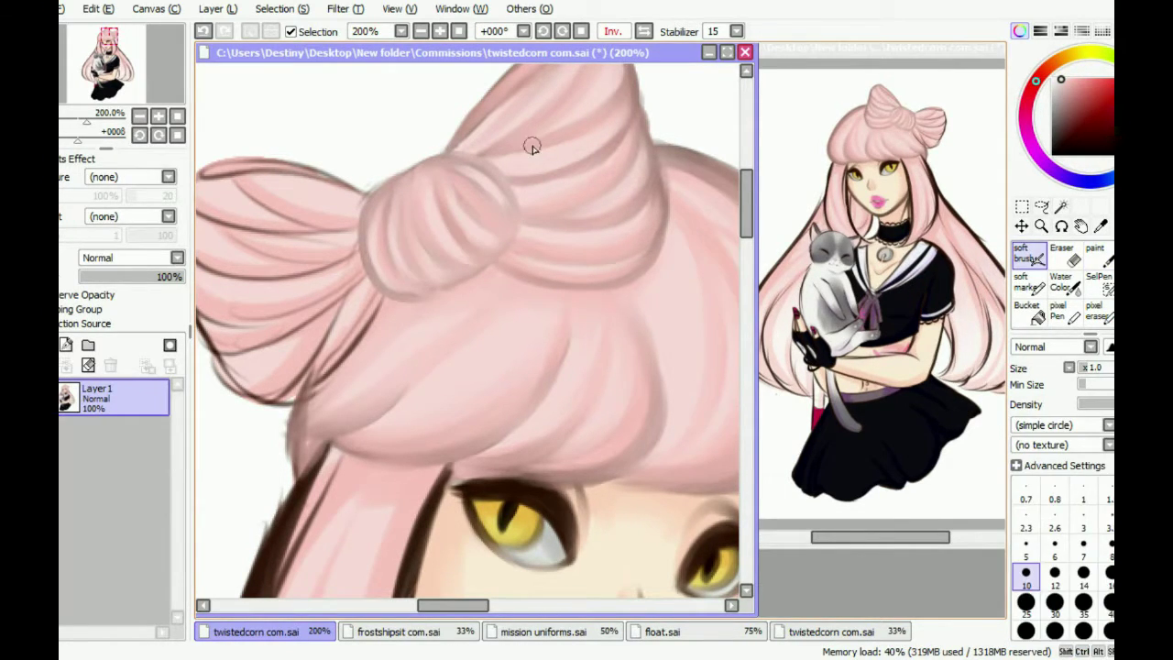
key("n")
key("b")
key("n")
scroll(499, 192, "down", 2)
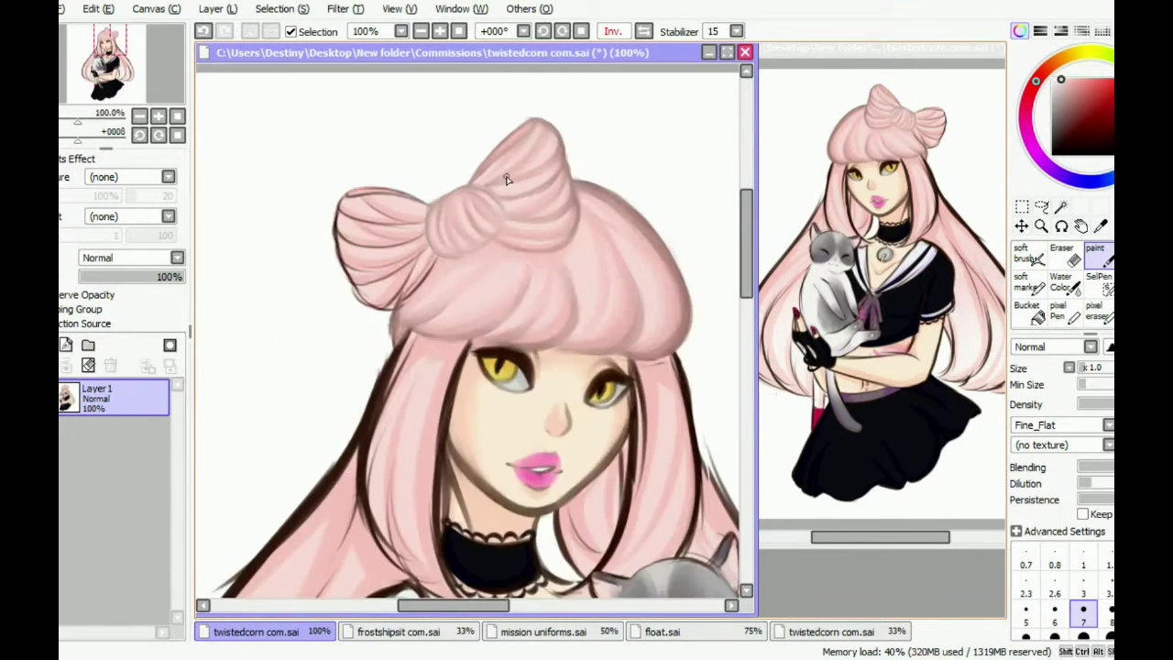
scroll(486, 220, "up", 2)
key("b")
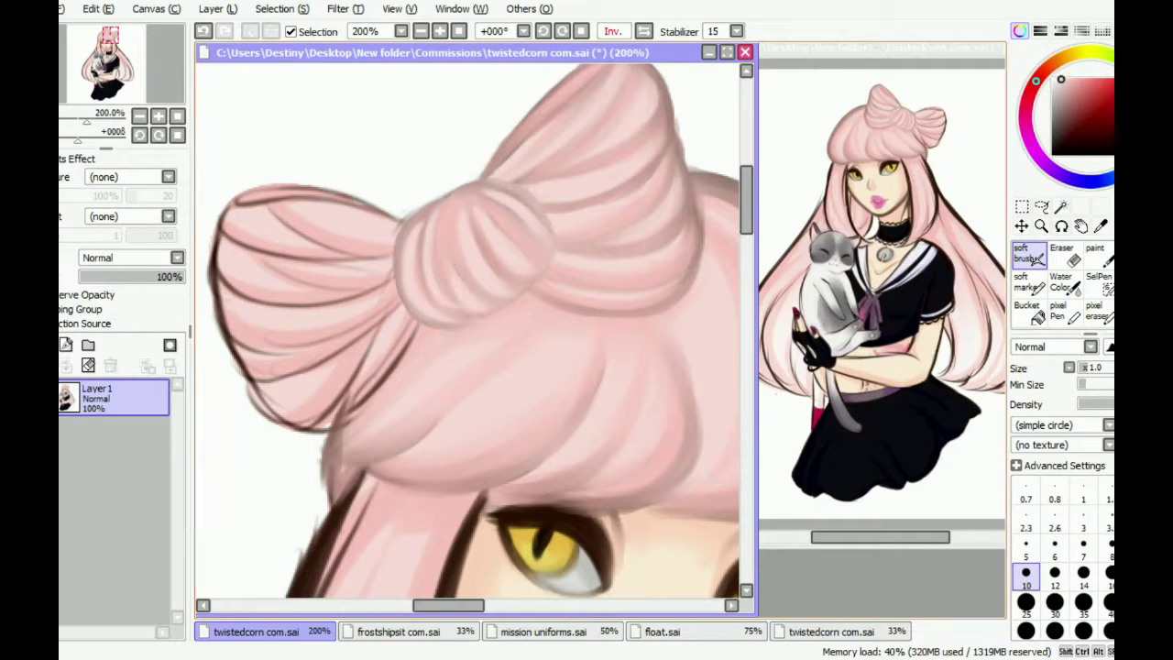
key("b")
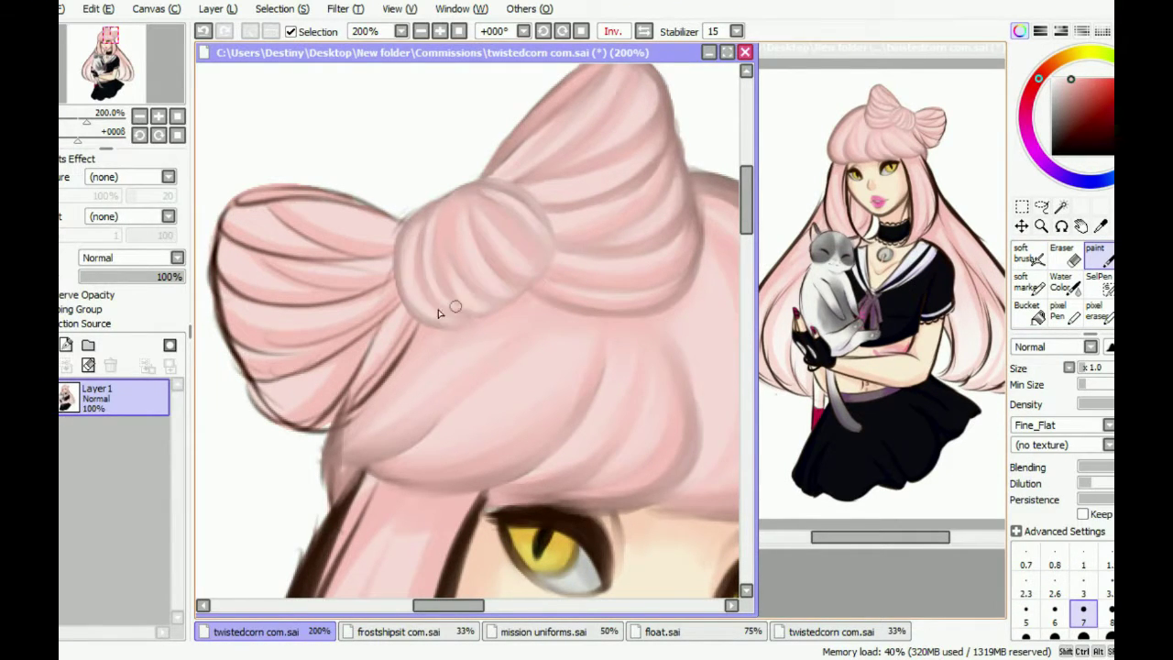
Paint over the side bow loop's dark outline and fold lines with muted pink, checking the shape in a mirrored view
scroll(478, 309, "down", 2)
key("h")
scroll(532, 131, "up", 1)
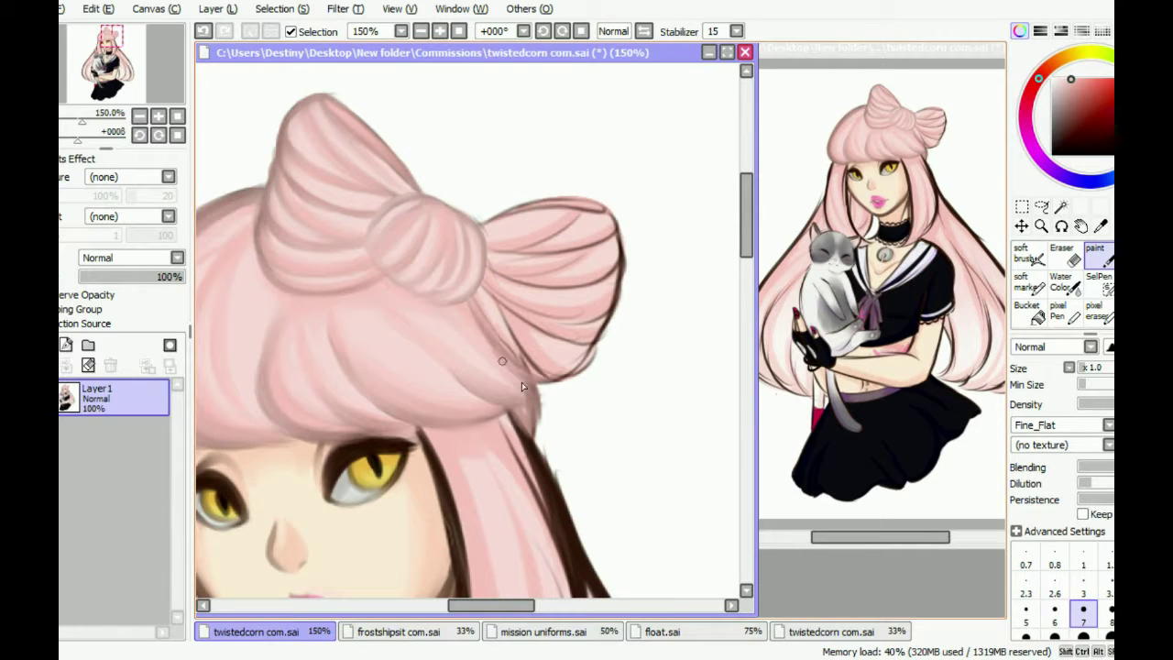
key("h")
scroll(314, 263, "up", 1)
mouse_move(314, 263)
left_mouse_down()
mouse_move(371, 341)
mouse_move(348, 348)
mouse_move(411, 417)
left_mouse_up()
left_click_drag(502, 341, 473, 391)
mouse_move(339, 199)
left_mouse_down()
mouse_move(496, 250)
mouse_move(403, 236)
mouse_move(365, 191)
mouse_move(473, 241)
mouse_move(427, 192)
left_mouse_up()
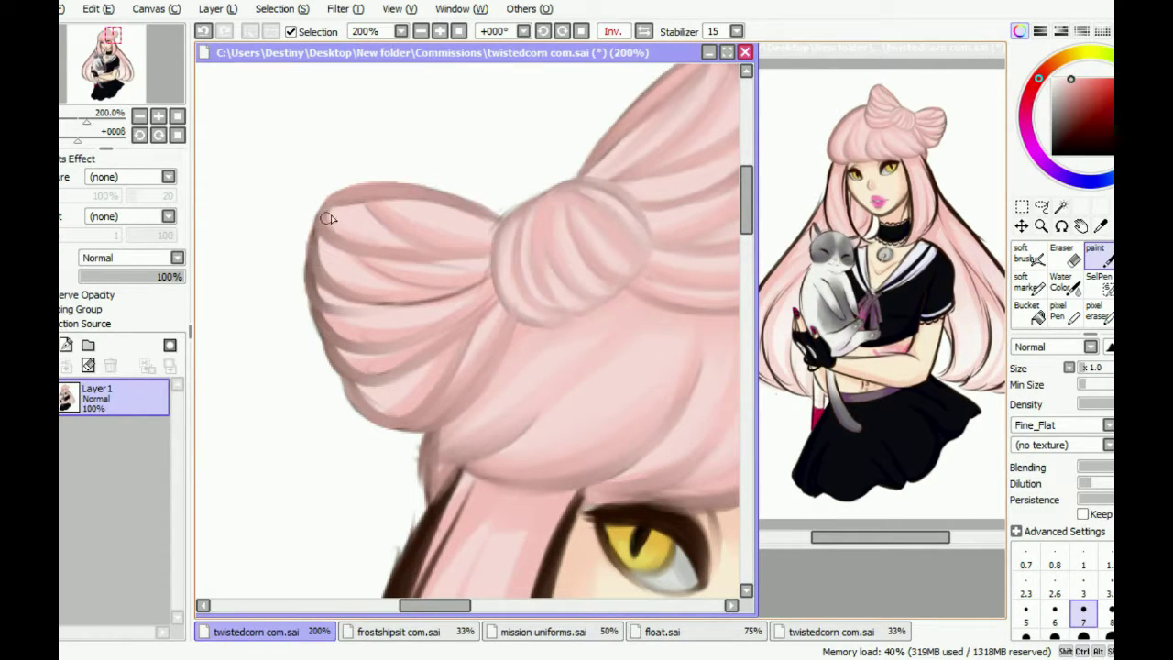
Blend the side bow loop's upper folds, alternating the soft brush at size 10 and the paint brush at size 7
left_click(1028, 254)
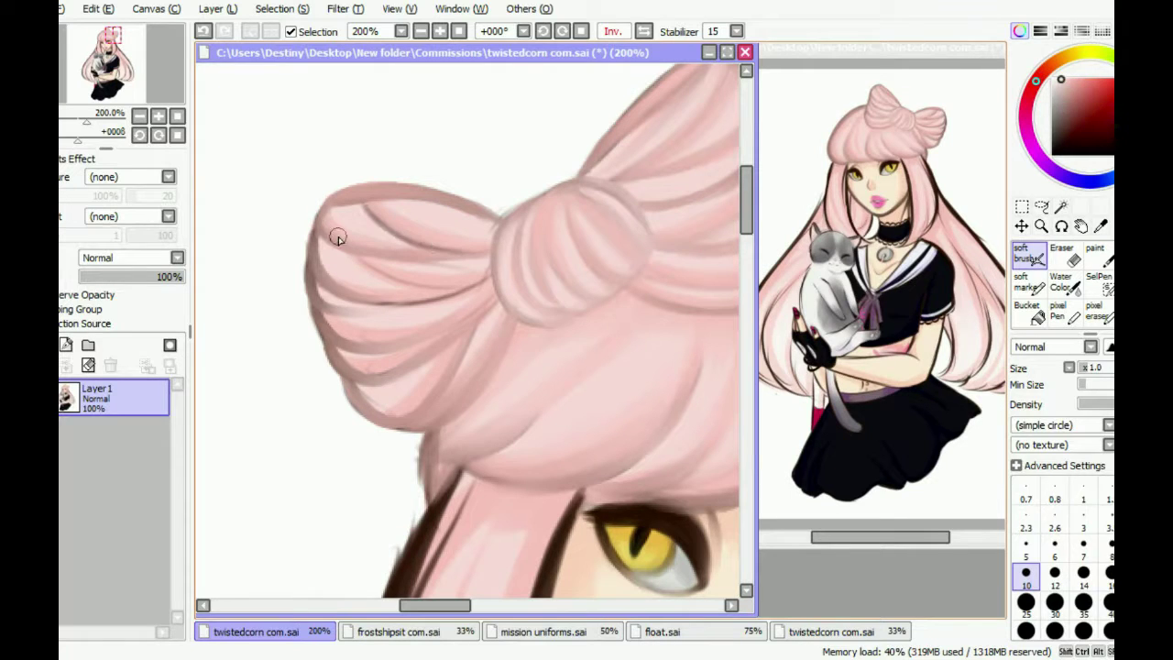
key("n")
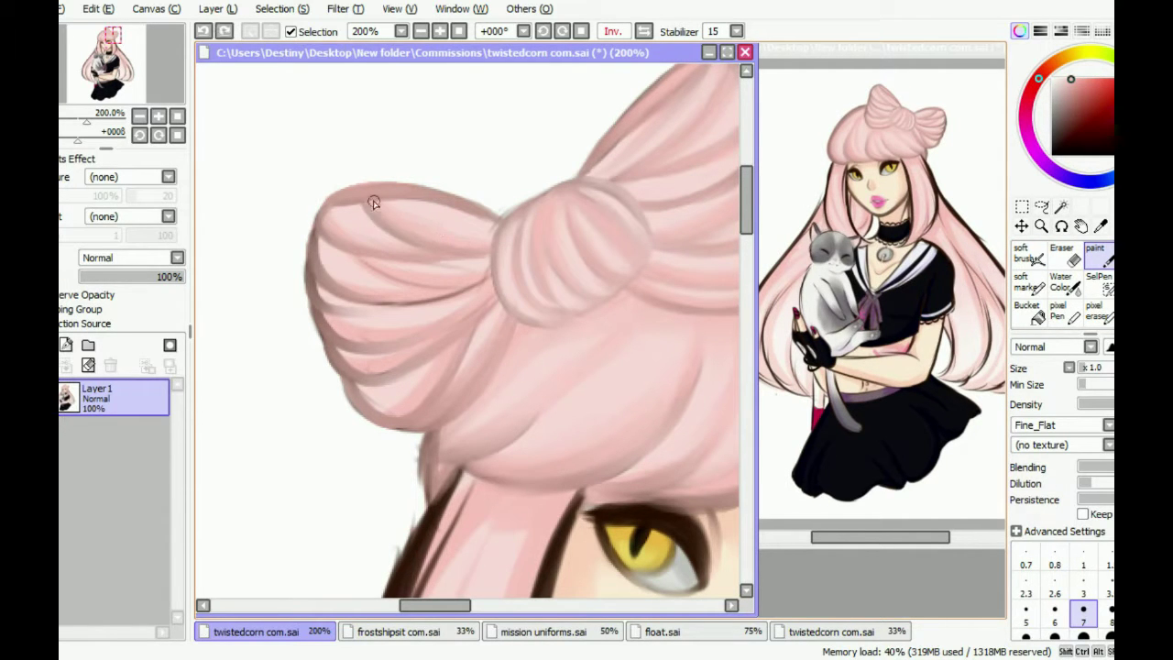
key("b")
key("n")
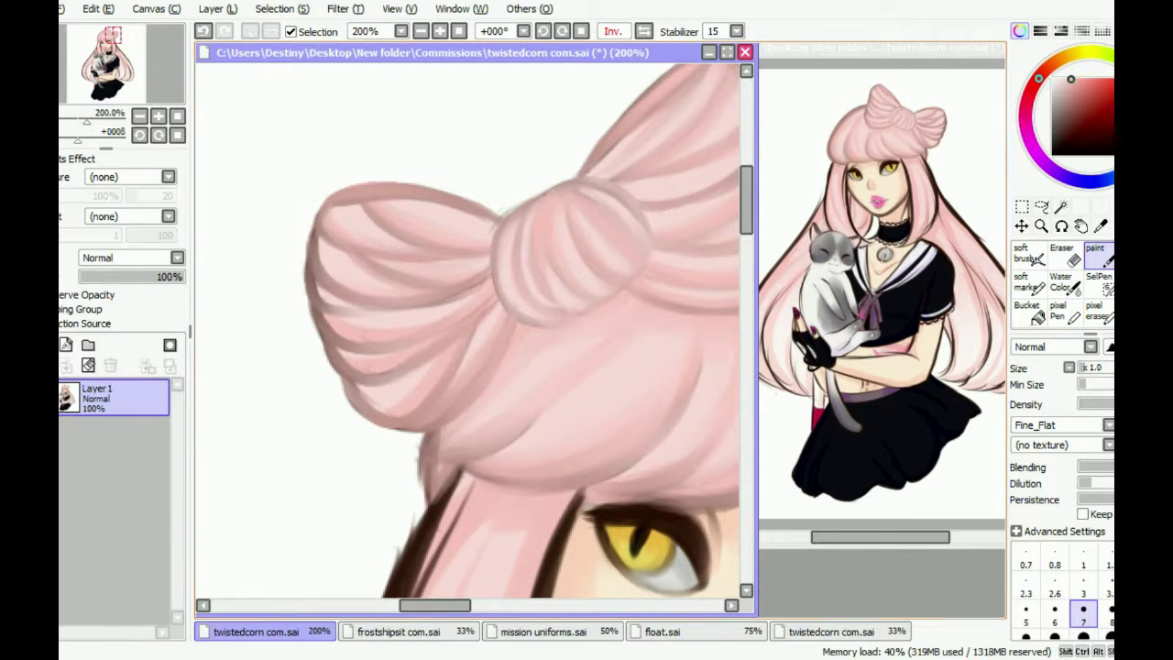
key("b")
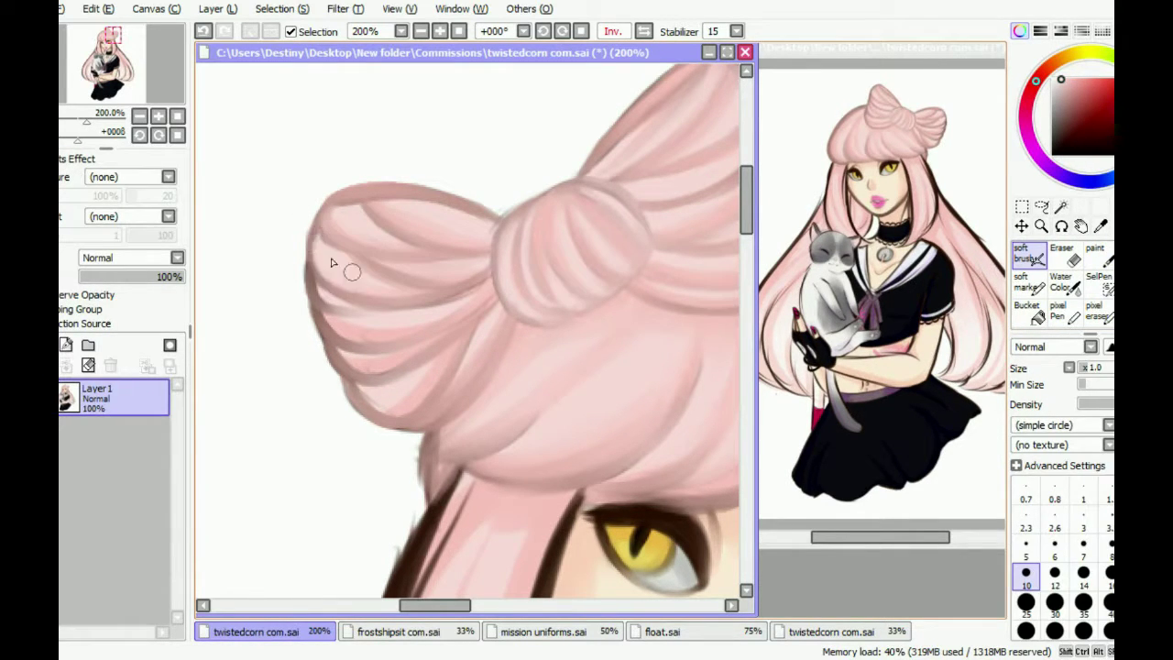
Shade the side bow loop's middle and lower folds with sampled pinks, undoing the last stroke
mouse_move(353, 347)
left_mouse_down()
mouse_move(374, 380)
mouse_move(396, 357)
left_mouse_up()
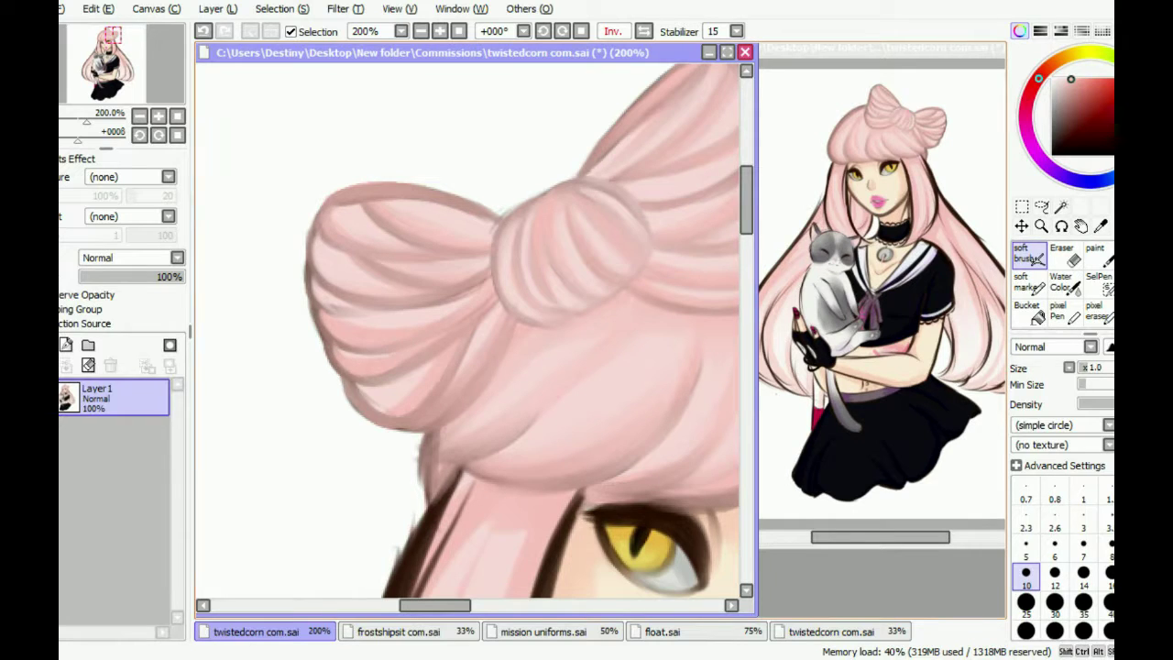
left_click(417, 423, "alt")
key("n")
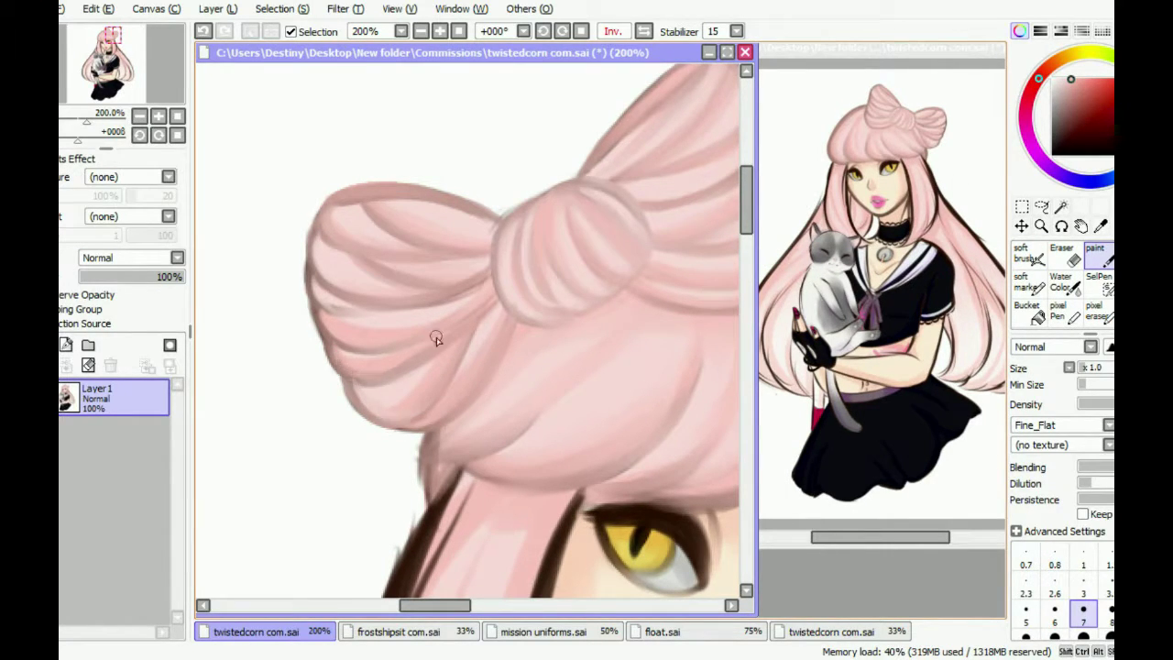
left_click(344, 339, "alt")
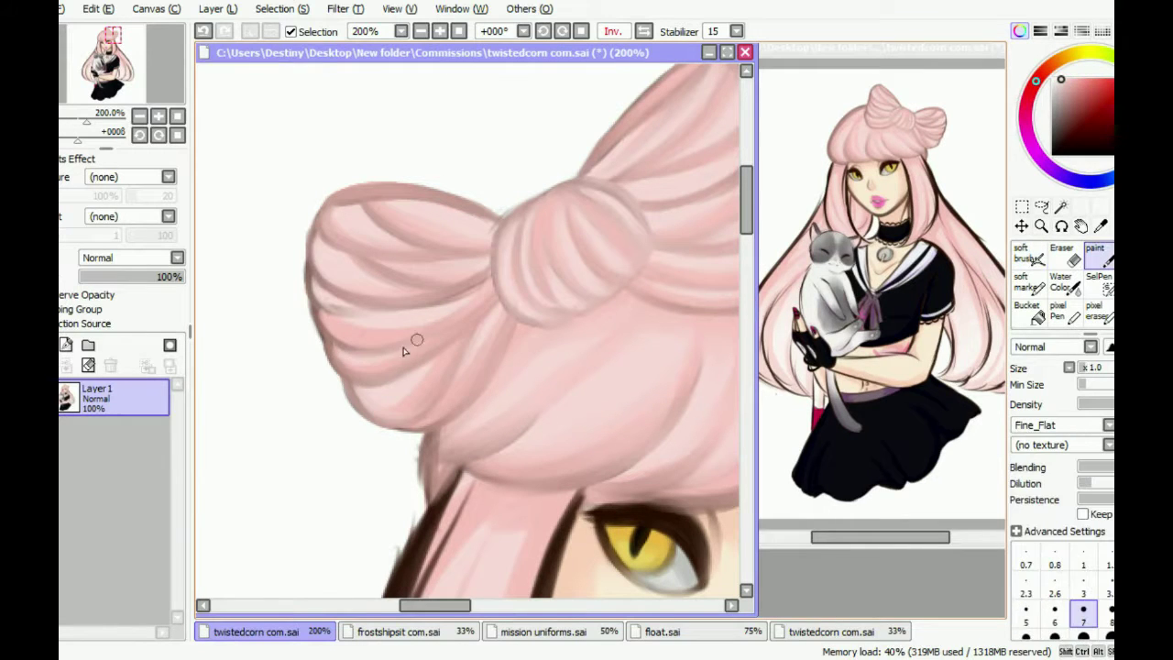
left_click_drag(320, 309, 364, 280)
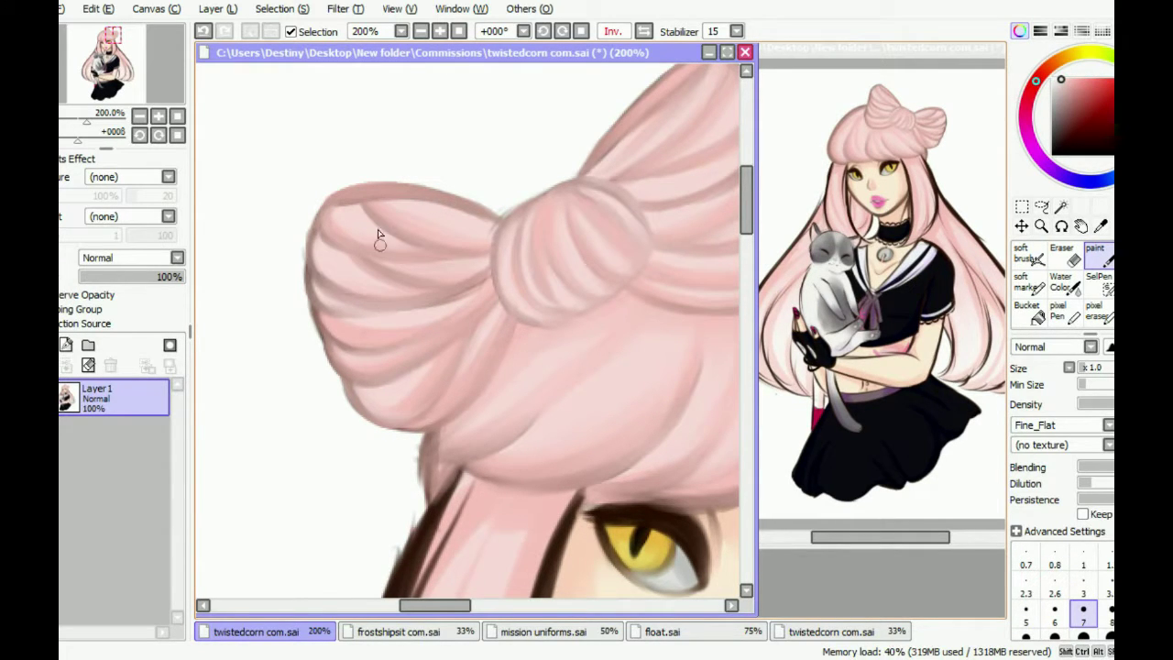
key("ctrl+z")
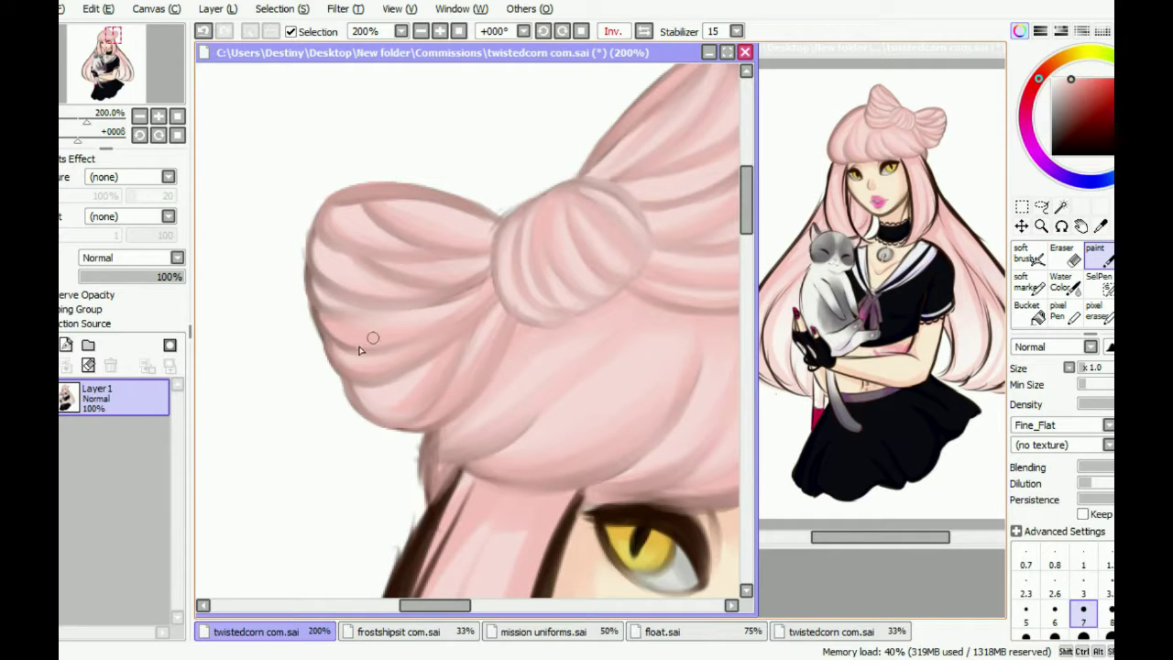
Soften the remaining dark outline along the side bow loop's outer and upper edges
scroll(453, 269, "down", 1)
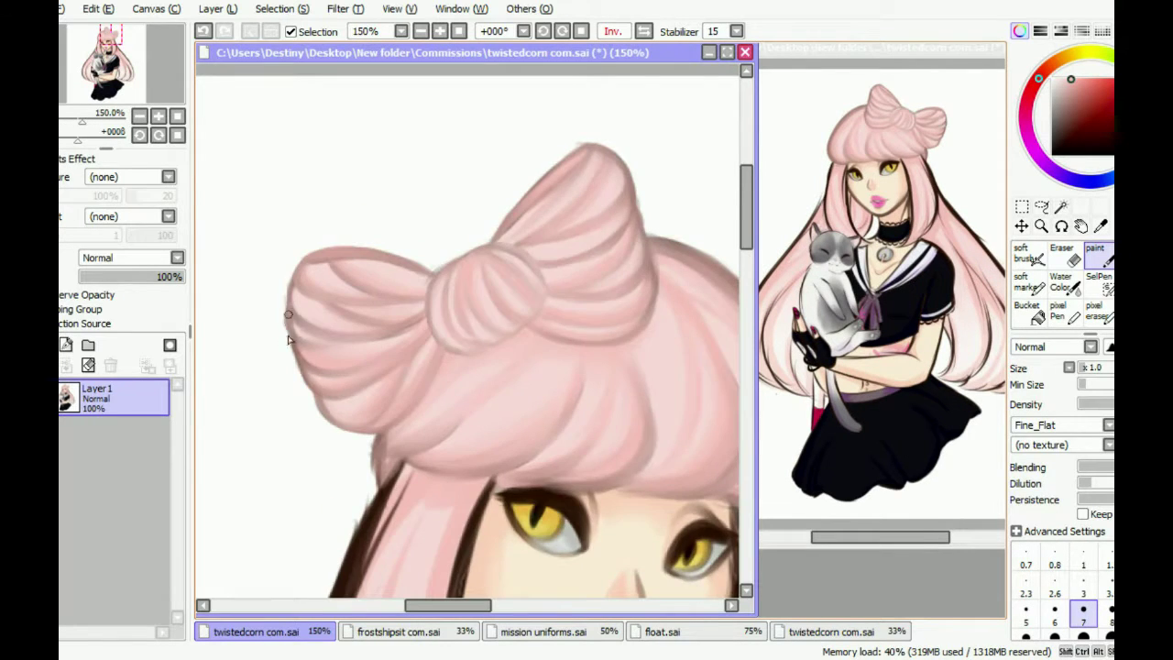
scroll(291, 306, "down", 2)
scroll(367, 274, "up", 2)
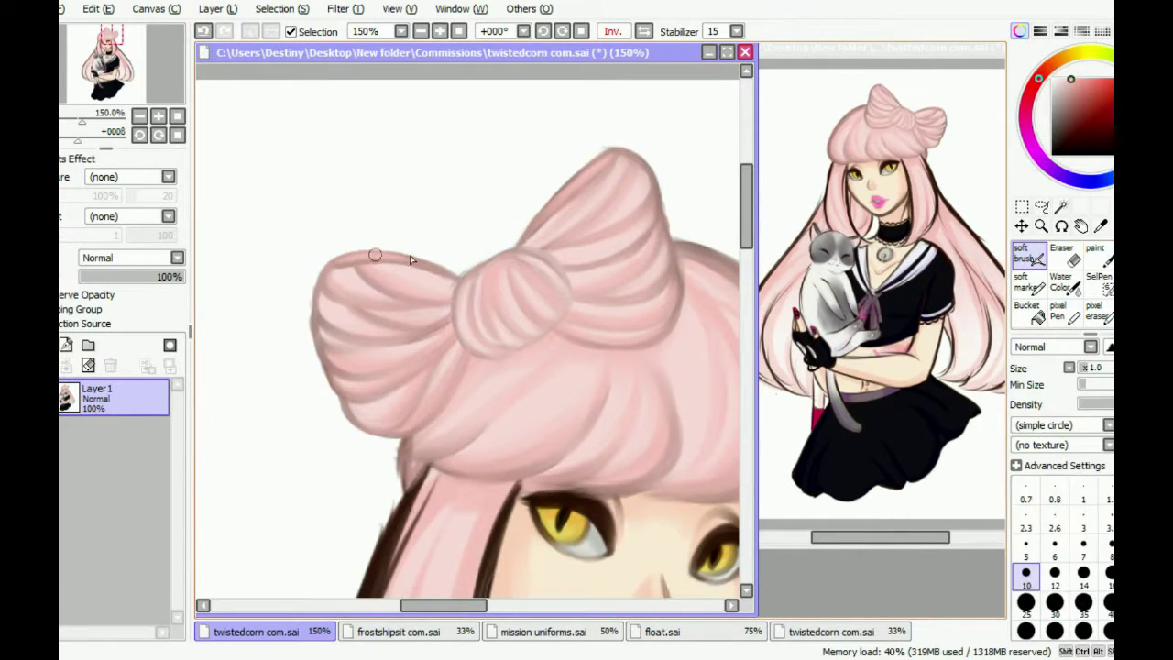
scroll(398, 275, "down", 2)
scroll(427, 331, "up", 3)
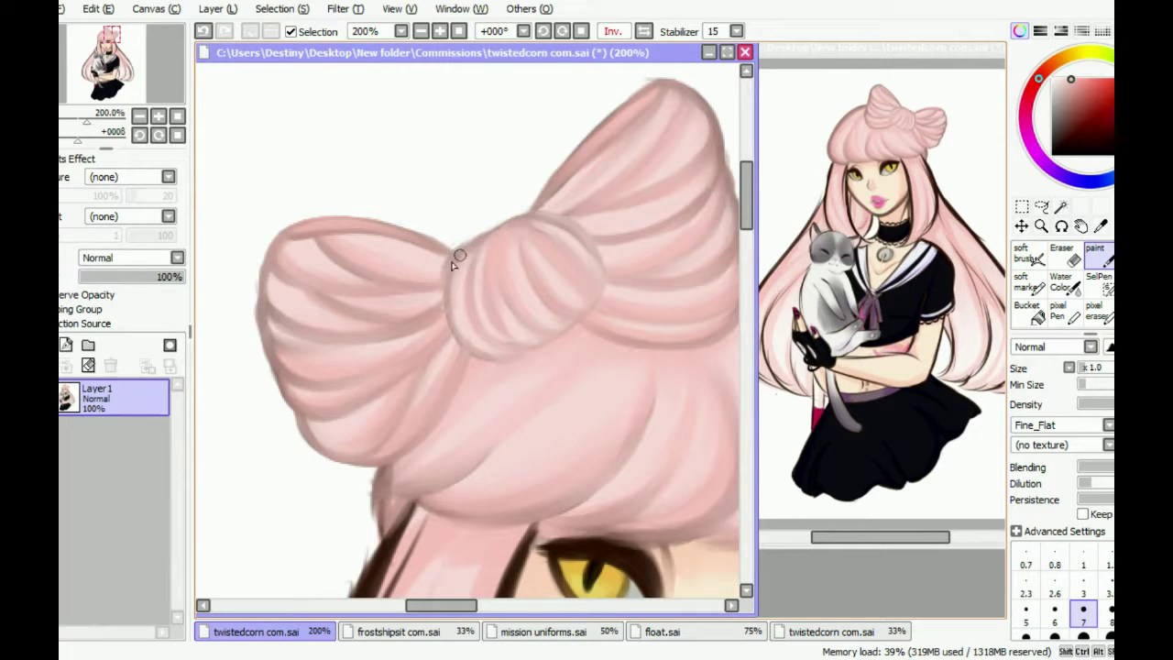
Smooth the join between the side loop and the knot, and clean the background around the bow with the eraser
key("b")
key("b")
scroll(435, 246, "down", 1)
scroll(309, 230, "up", 1)
key("b")
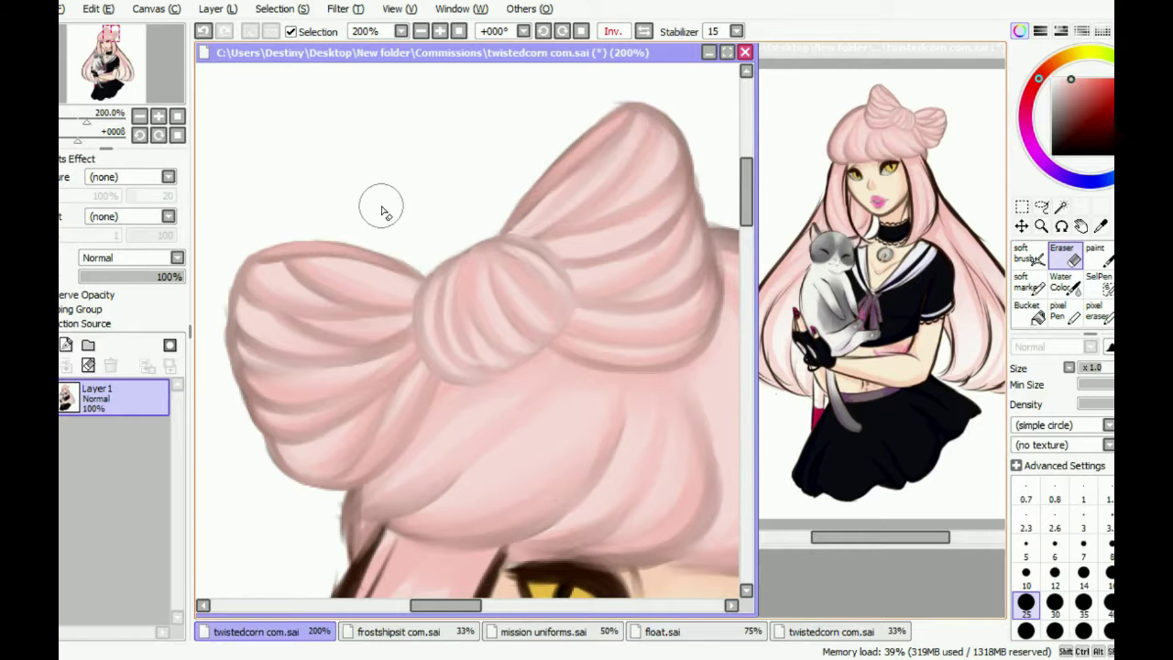
key("b")
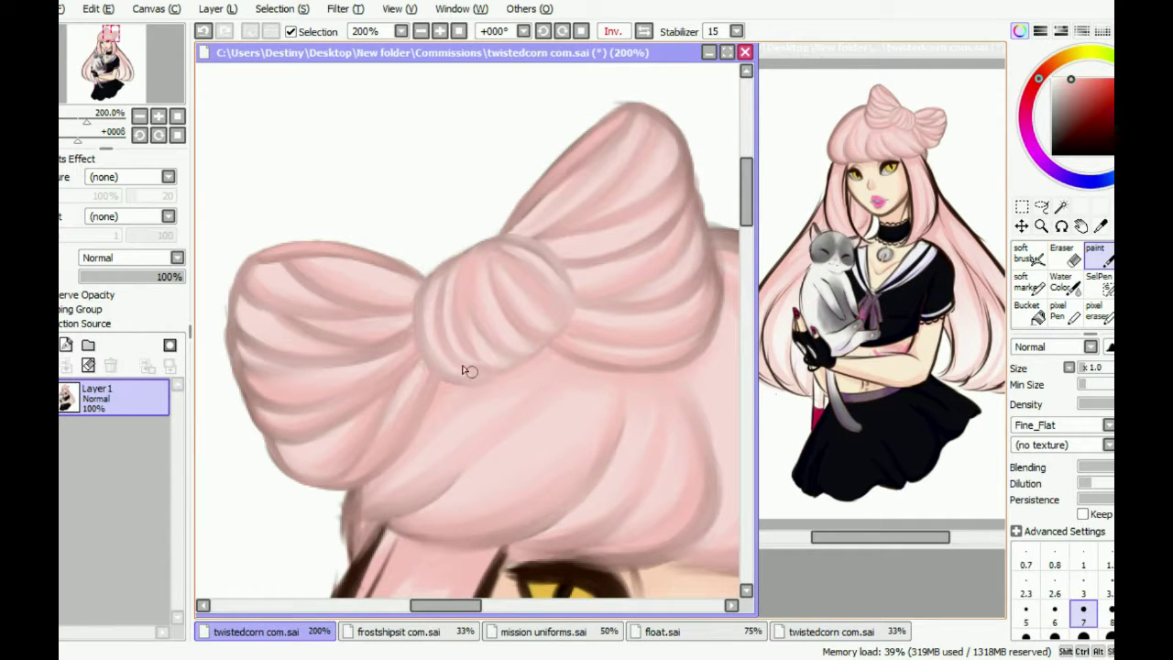
Repaint the small section of hair under the side bow loop in pink, covering its dark outline and checking it mirrored
scroll(483, 379, "down", 1)
key("b")
scroll(540, 367, "up", 1)
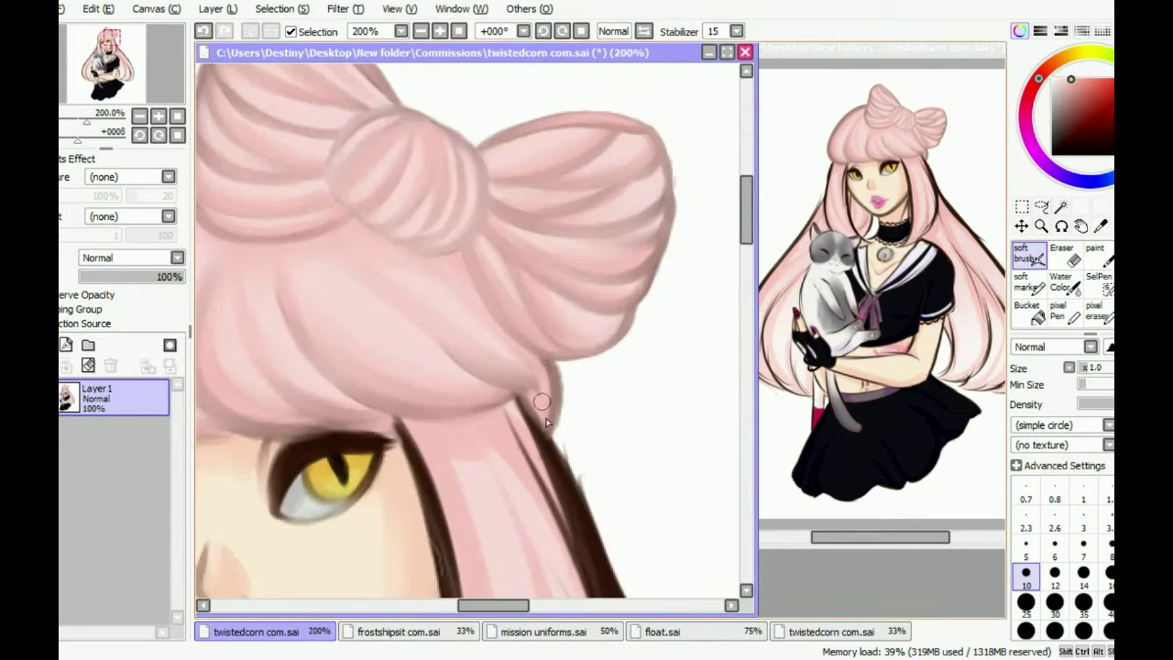
key("b")
key("h")
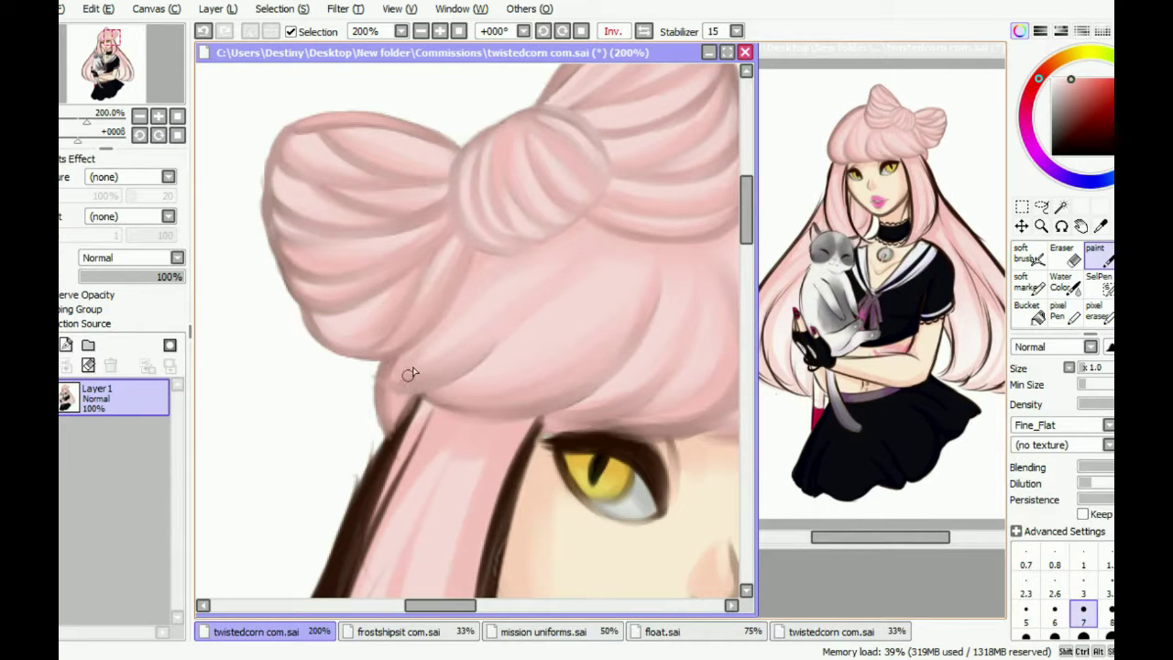
scroll(431, 343, "down", 1)
scroll(401, 369, "up", 1)
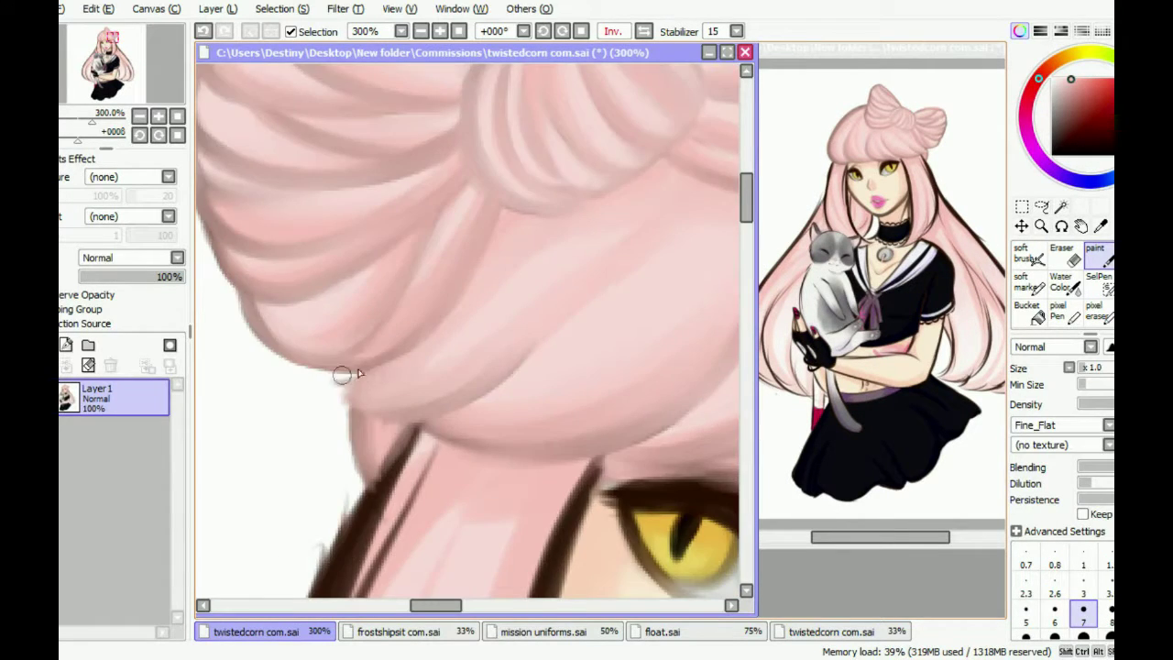
scroll(401, 369, "down", 1)
key("h")
scroll(440, 220, "up", 1)
Soften the outline of the hair crown beside the upright bow loop and tidy its outer edge with the eraser
key("b")
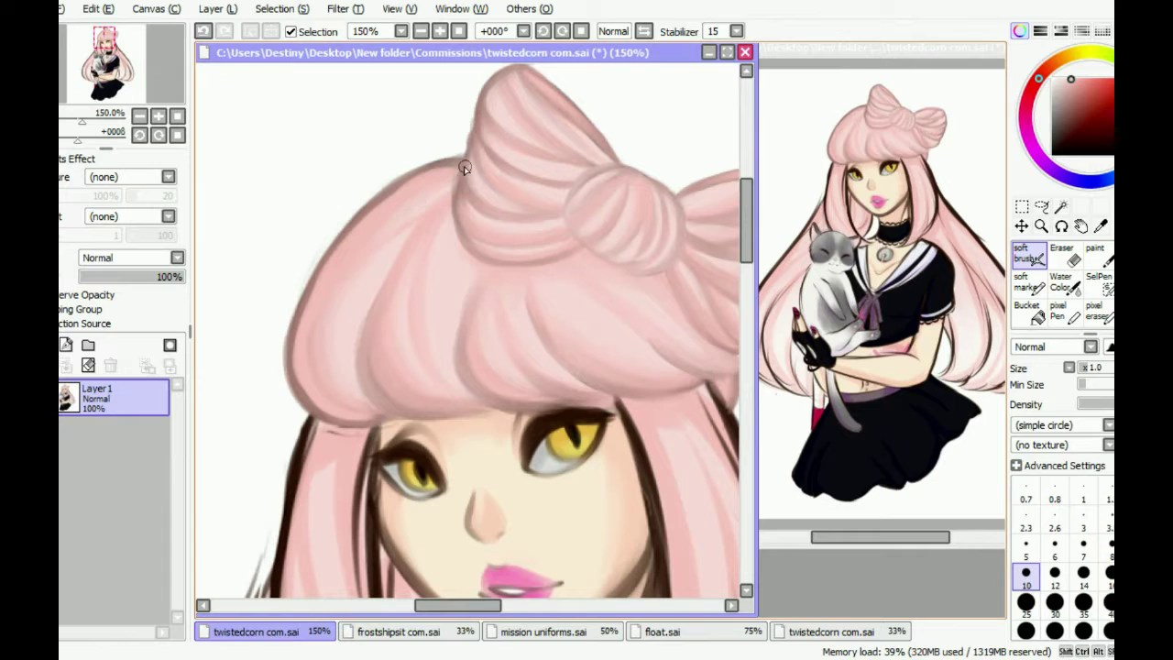
key("b")
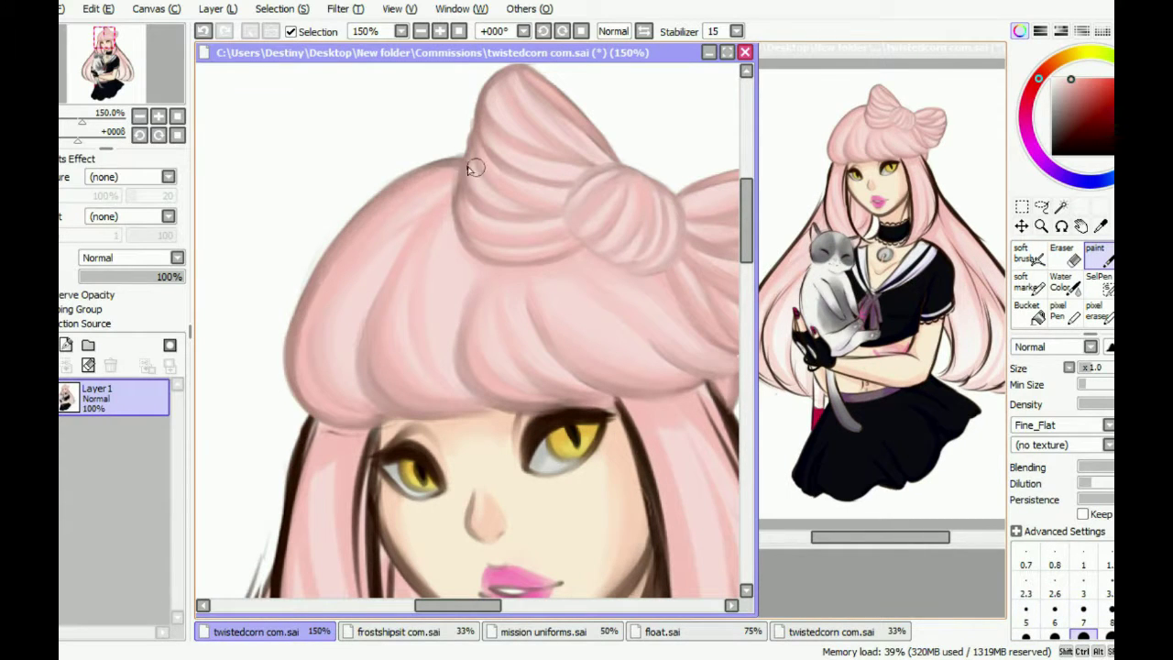
key("[")
left_click_drag(299, 377, 316, 271)
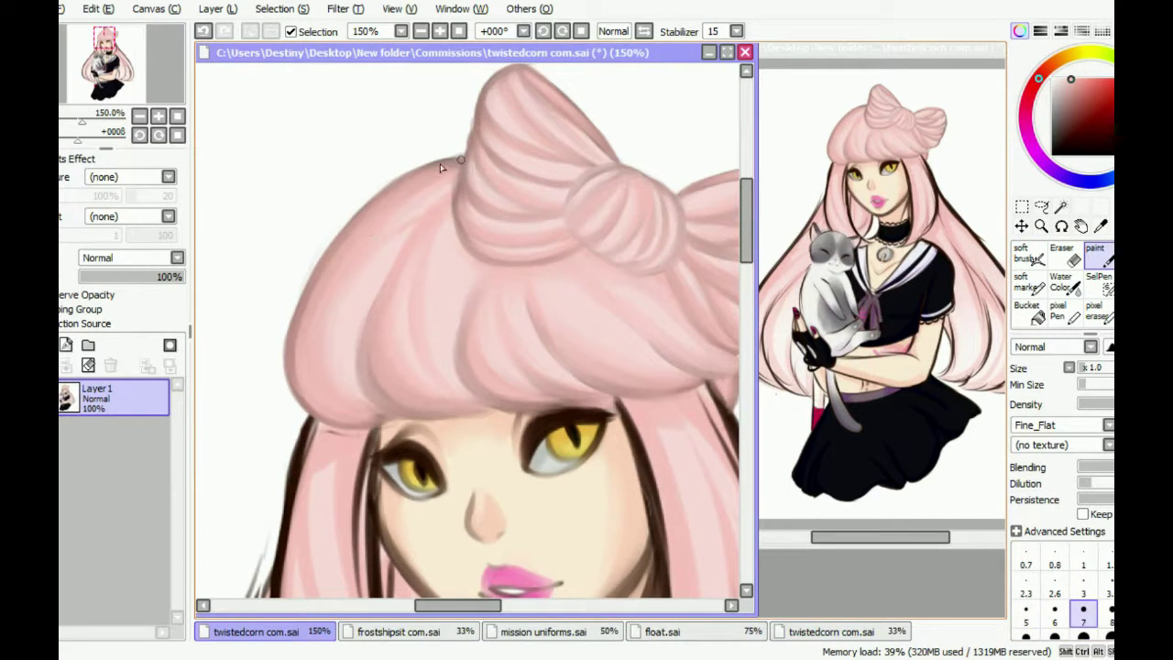
key("e")
scroll(350, 127, "down", 2)
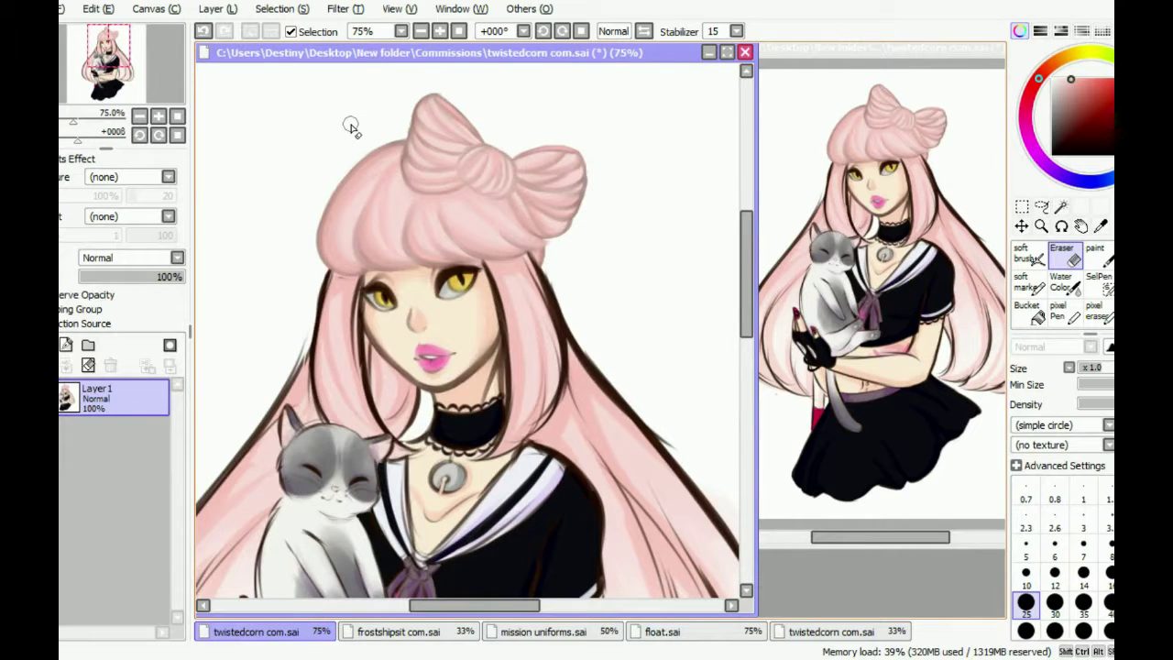
key("b")
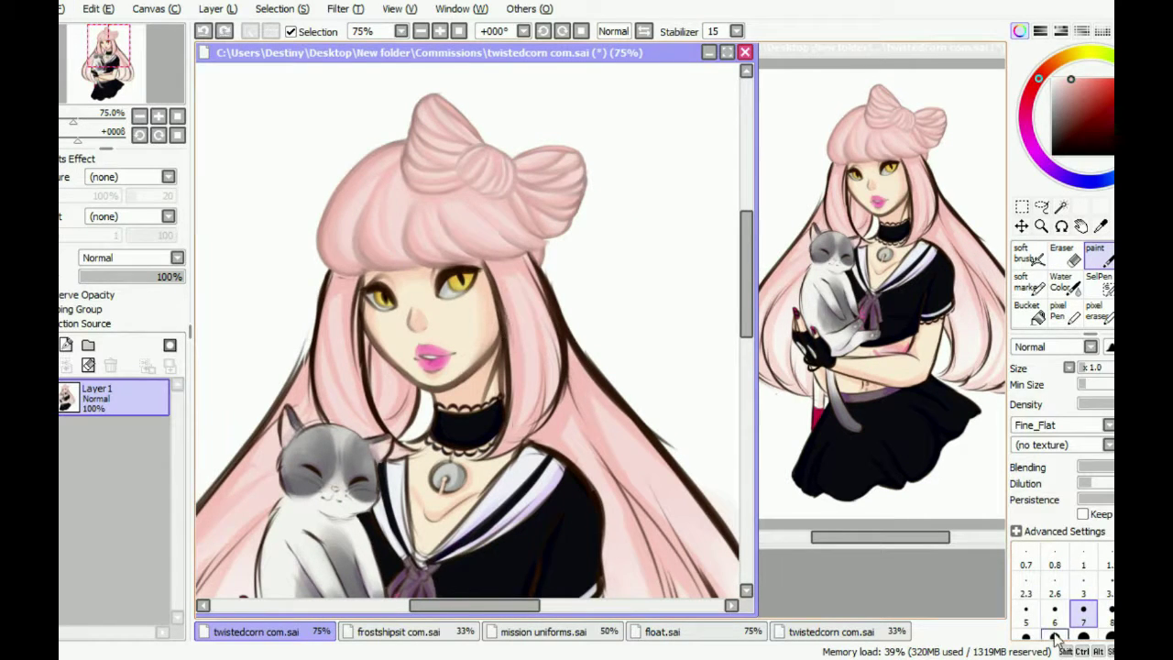
Paint over the dark outlines of the face-framing hair lock below the bow with muted pink down to the collar
scroll(216, 320, "up", 2)
key("s")
left_click_drag(329, 355, 349, 440)
key("b")
left_click_drag(367, 183, 339, 458)
scroll(414, 443, "down", 2)
left_click_drag(414, 444, 458, 210)
left_click_drag(445, 403, 440, 174)
scroll(463, 275, "down", 1)
mouse_move(462, 252)
left_mouse_down()
mouse_move(458, 156)
mouse_move(472, 164)
left_mouse_up()
left_click_drag(490, 389, 548, 215)
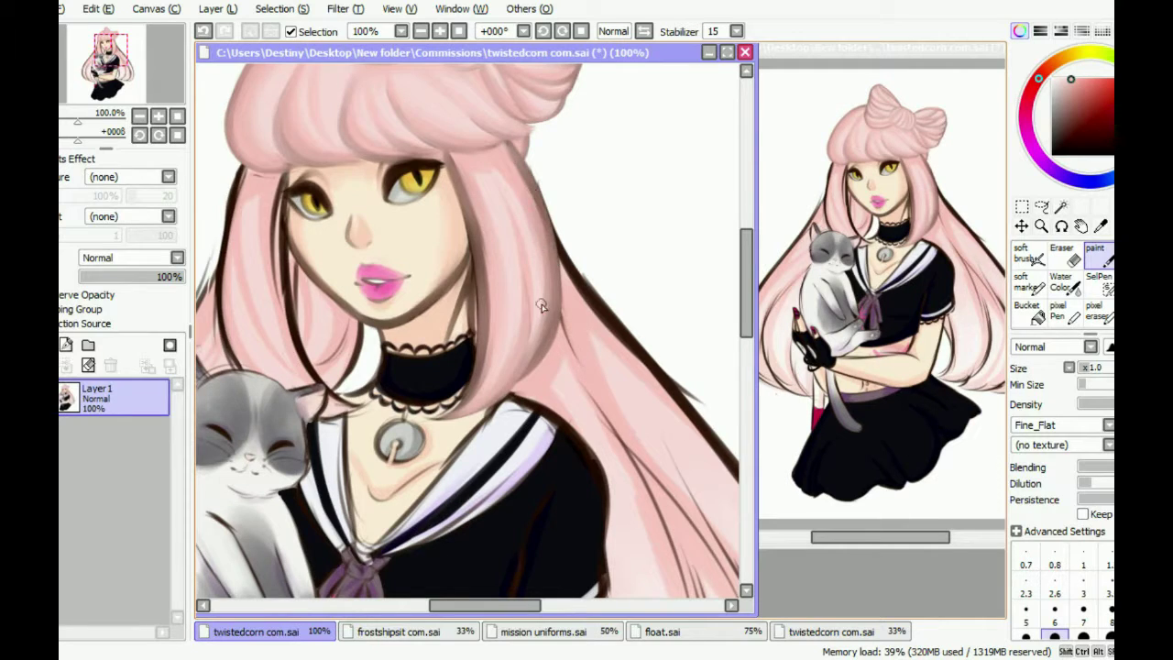
Mirror the canvas and blend the strands and edges of the face-framing lock below the bow with soft and paint brushes
key("h")
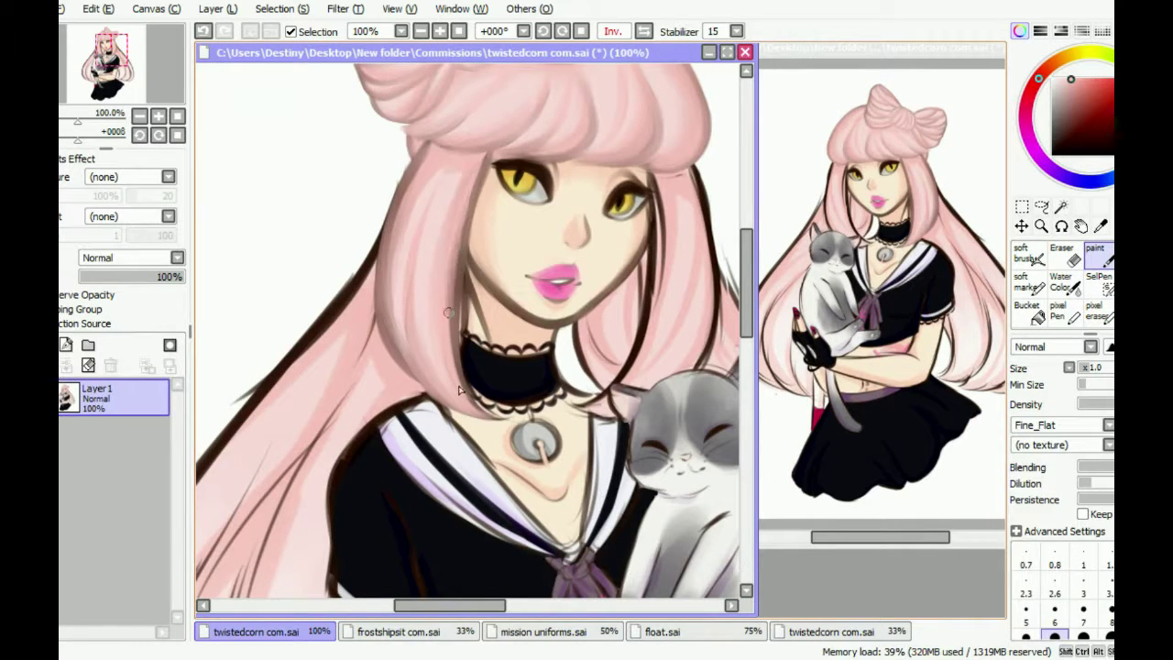
key("b")
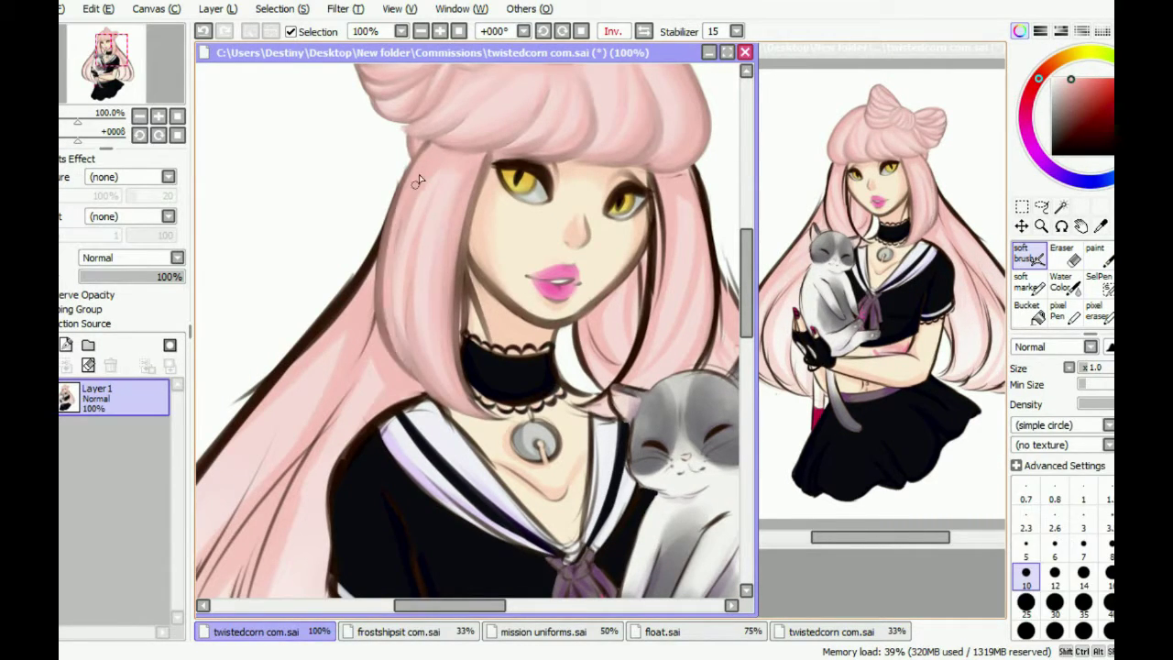
key("b")
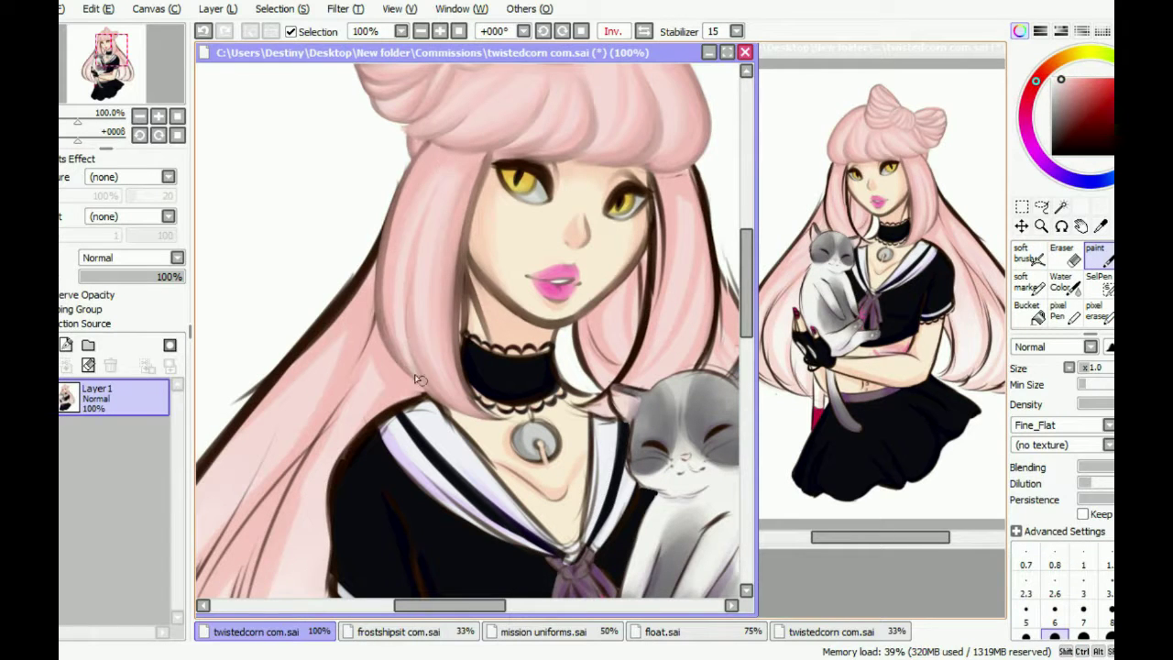
key("h")
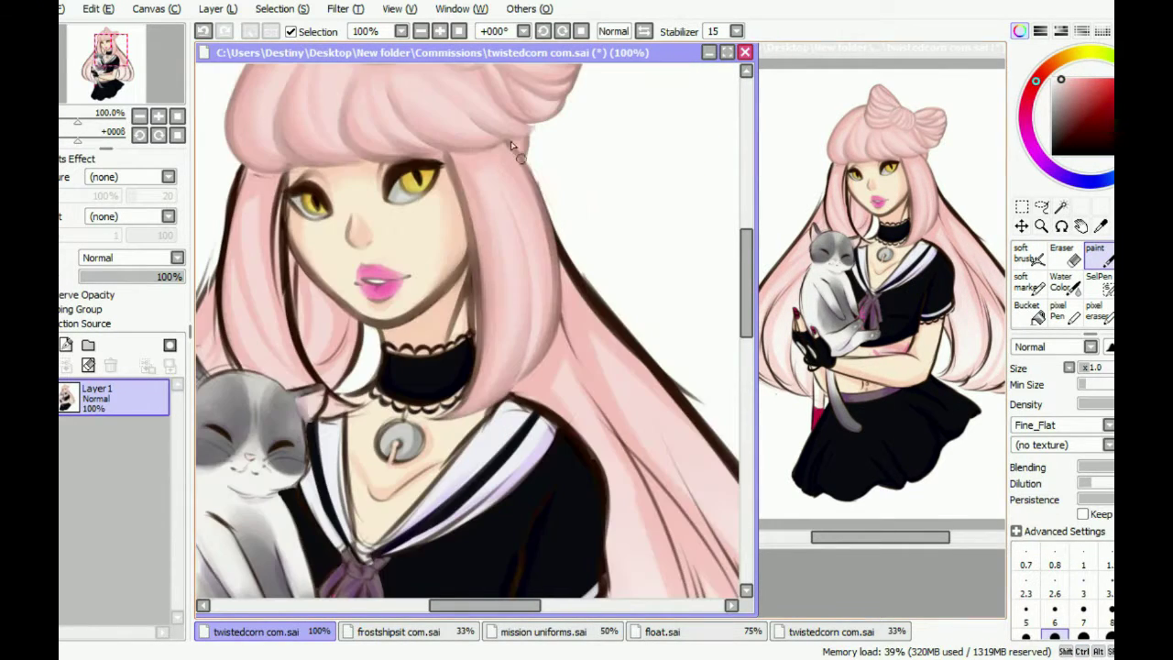
left_click(503, 155, "alt")
Paint over the dark outer outline of the face-framing lock above the cat with muted pink
scroll(513, 275, "left", 3)
left_click(1028, 254)
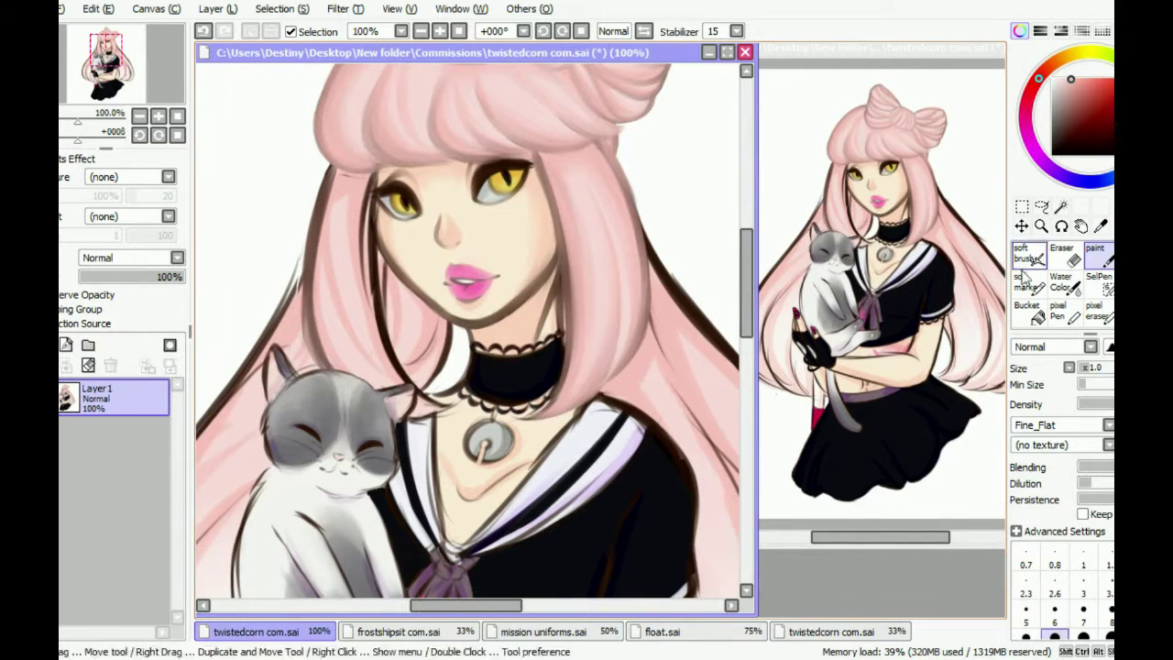
left_click(1095, 254)
left_click_drag(312, 225, 304, 282)
left_click_drag(332, 194, 320, 261)
Repaint the dark inner lines of the lock above the cat in soft brownish pink, checking the mirrored view
key("e")
left_click_drag(364, 182, 366, 294)
key("h")
left_click_drag(559, 213, 563, 274)
key("h")
left_click_drag(384, 239, 403, 367)
left_click_drag(364, 211, 389, 341)
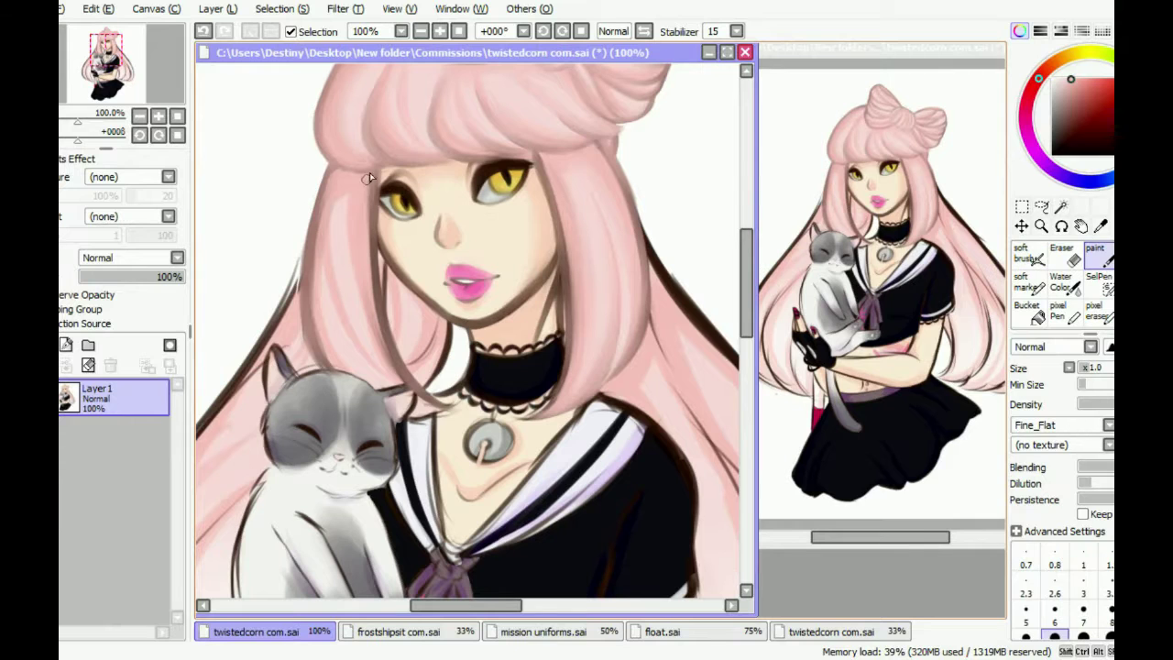
Repaint the inner and outer edges of the face-framing lock above the cat with muted pink shading
left_click_drag(366, 220, 403, 380)
key("e")
left_click_drag(320, 188, 317, 362)
key("e")
left_click_drag(319, 208, 313, 246)
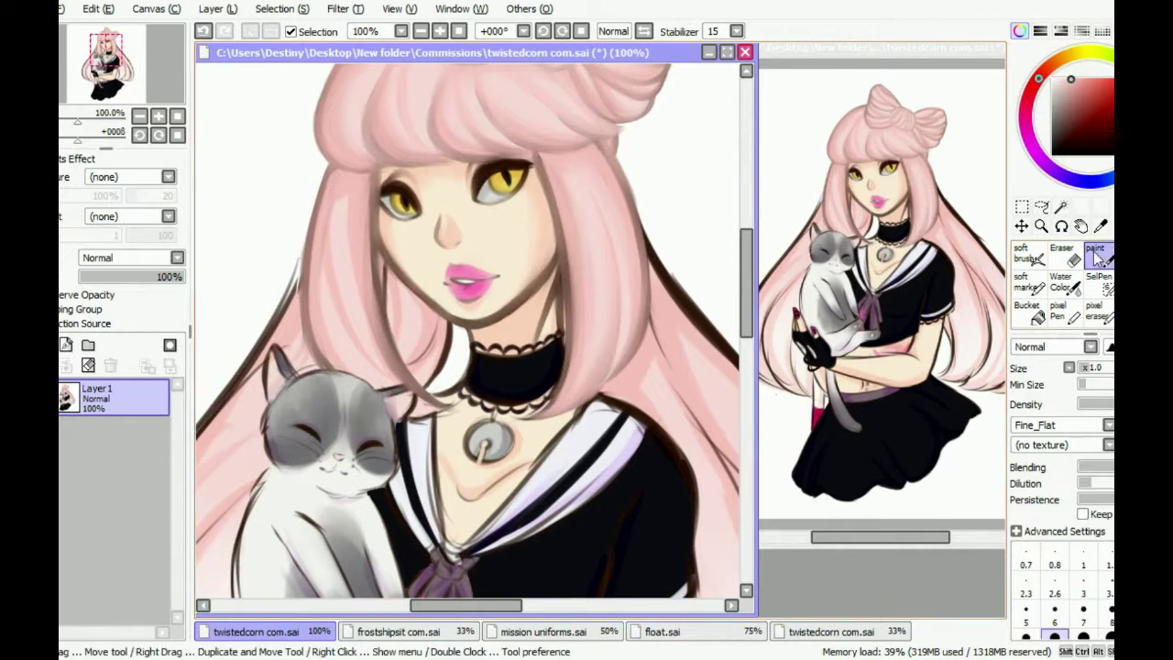
scroll(313, 245, "down", 5)
scroll(459, 118, "up", 7)
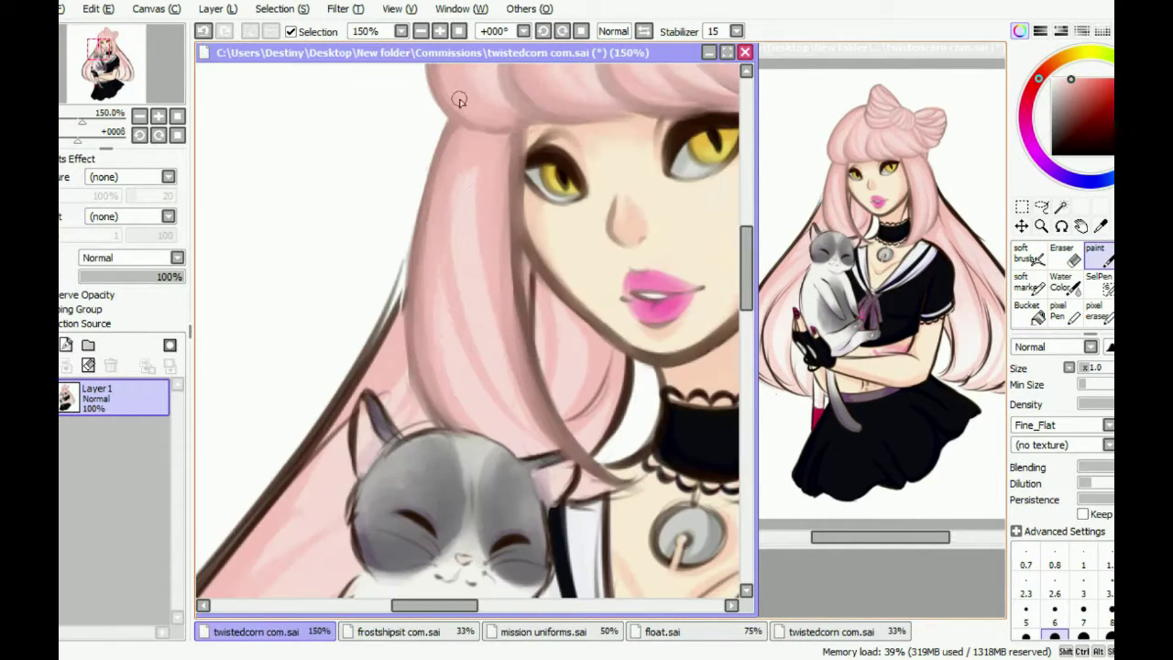
left_click_drag(515, 218, 530, 368)
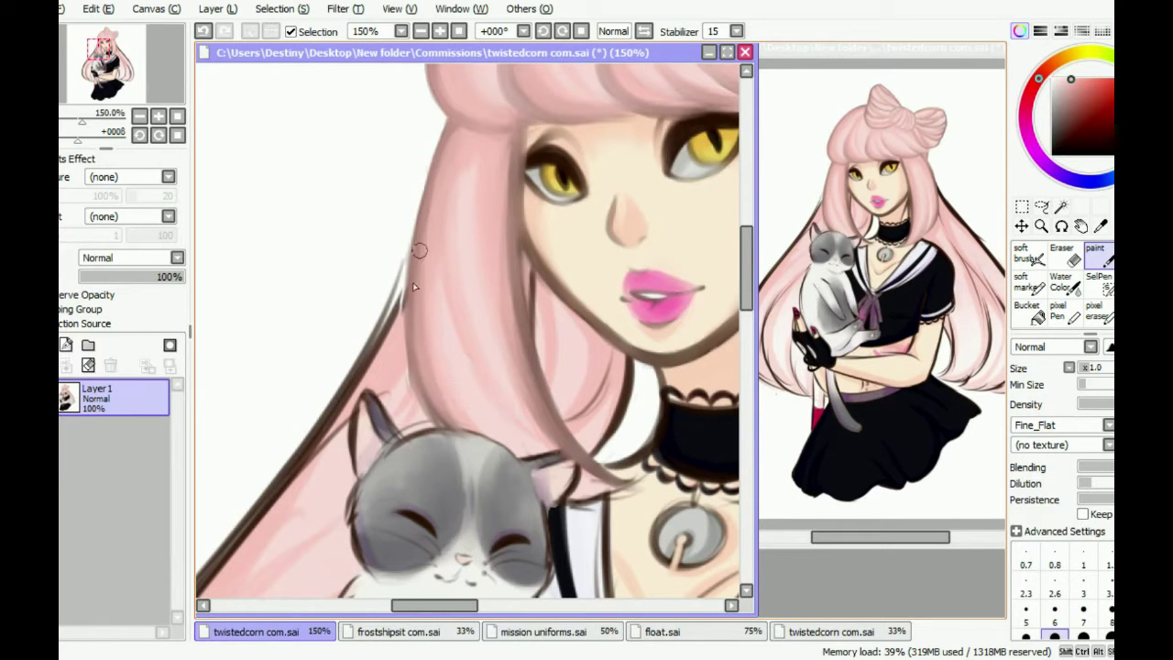
Blend the strands of the lock above the cat with soft and paint brushes, checking the mirrored view
key("b")
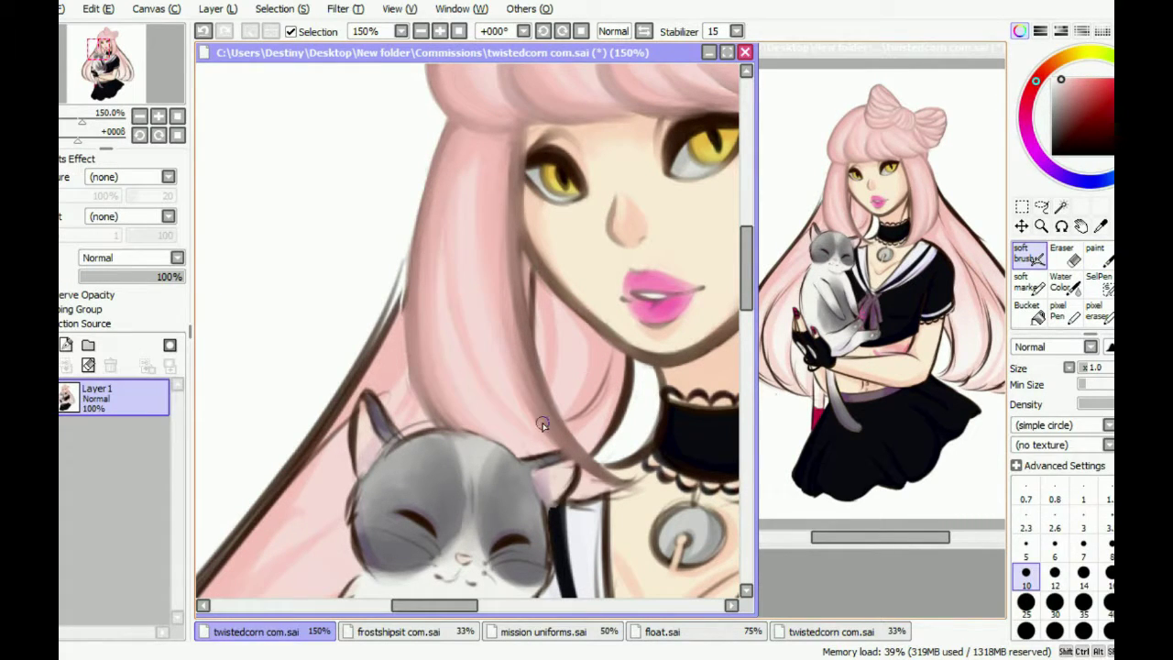
key("n")
key("h")
key("ctrl+minus")
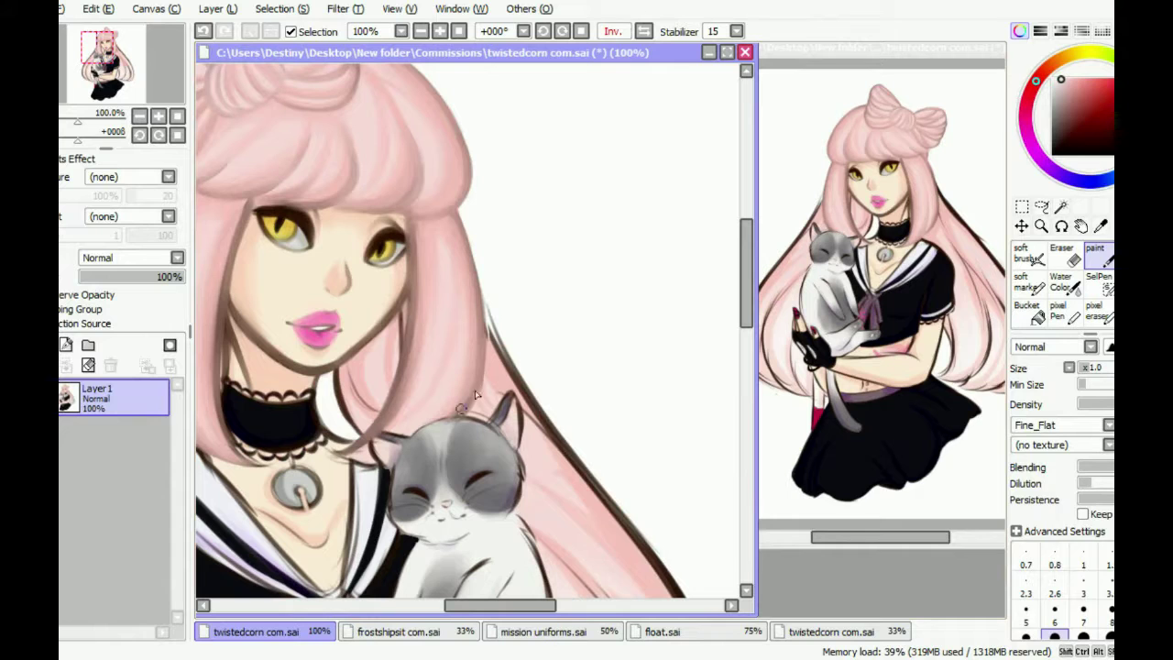
key("b")
key("n")
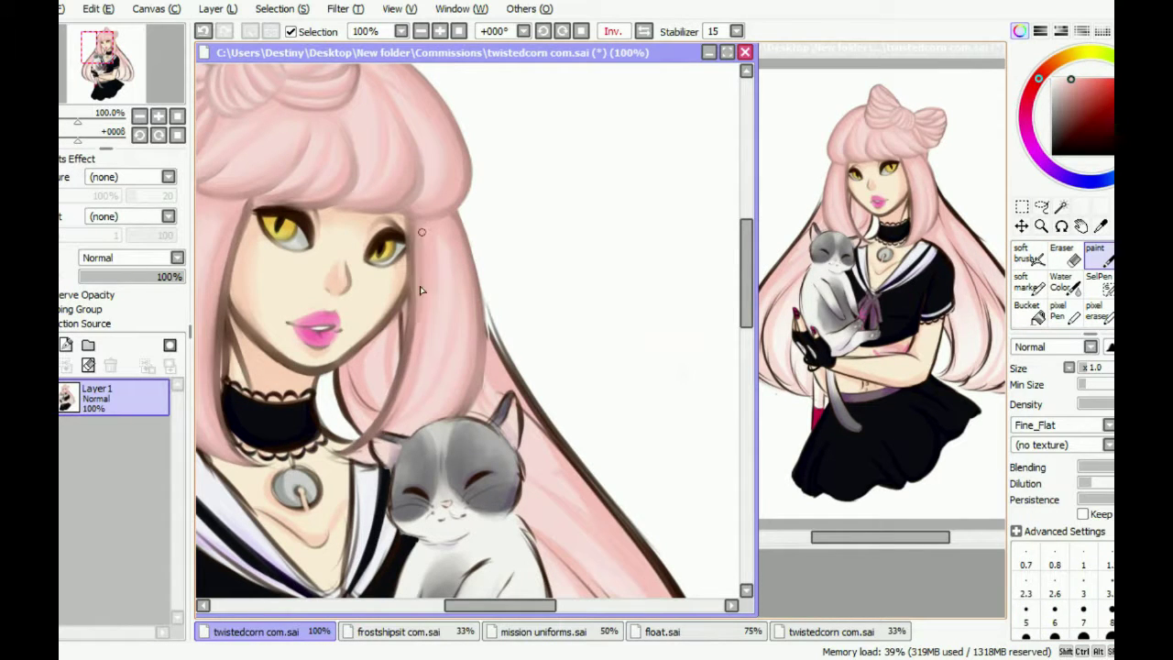
key("h")
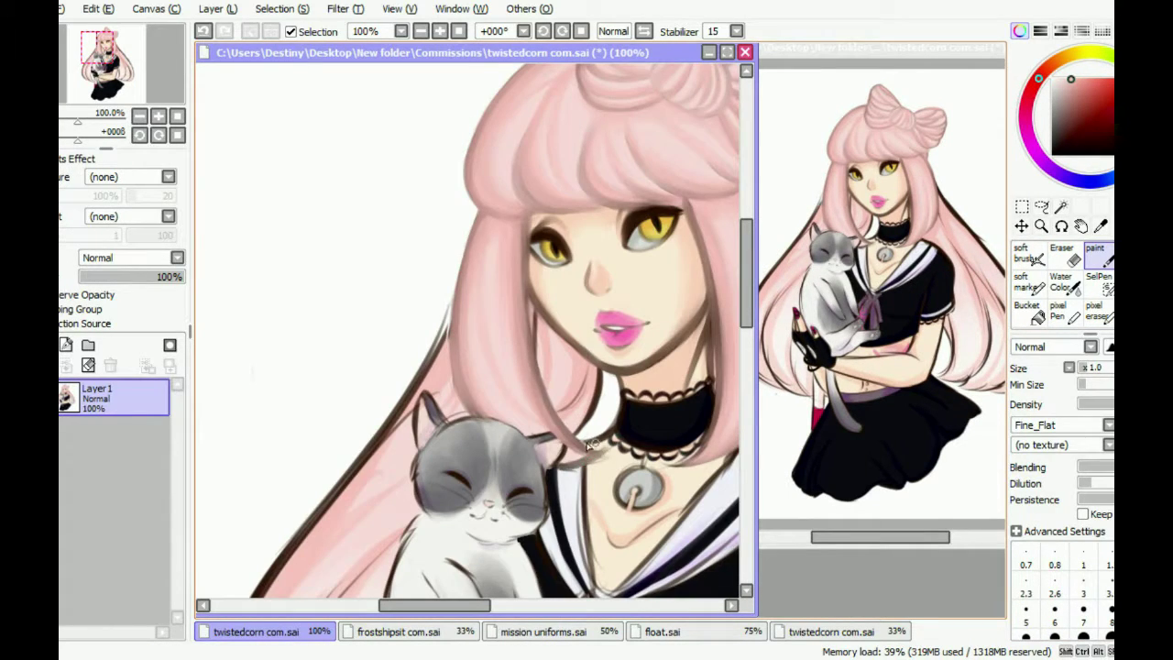
Paint the pointed tip of the lock above the cat across the collar beside the choker, checking the mirrored view
scroll(614, 439, "up", 2)
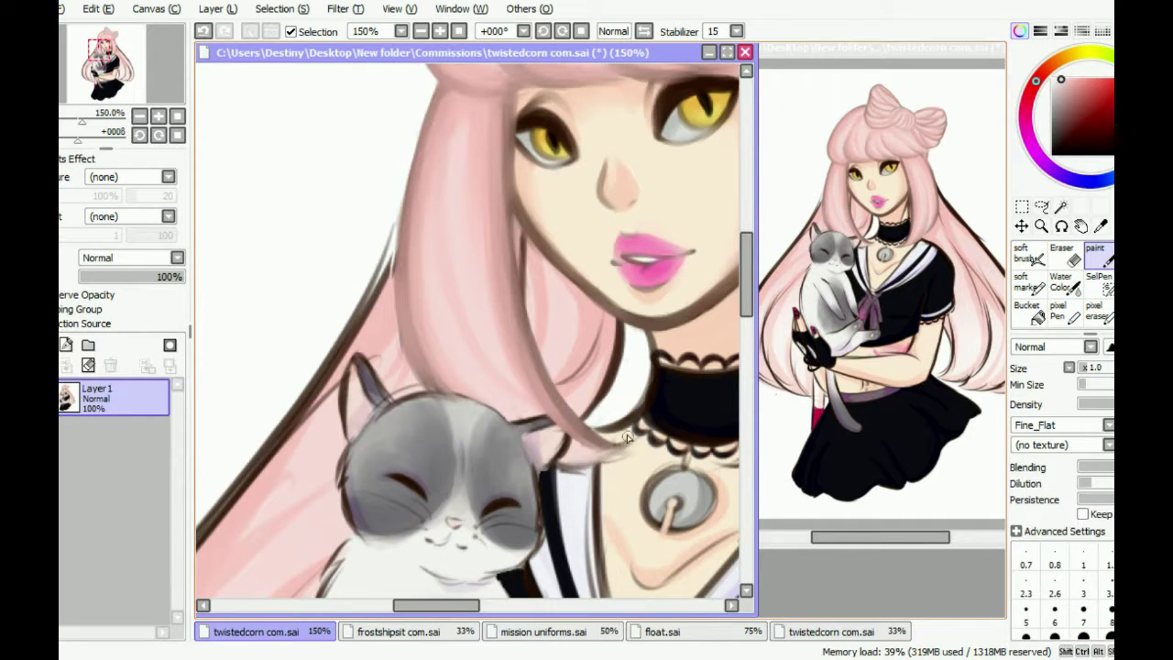
key("h")
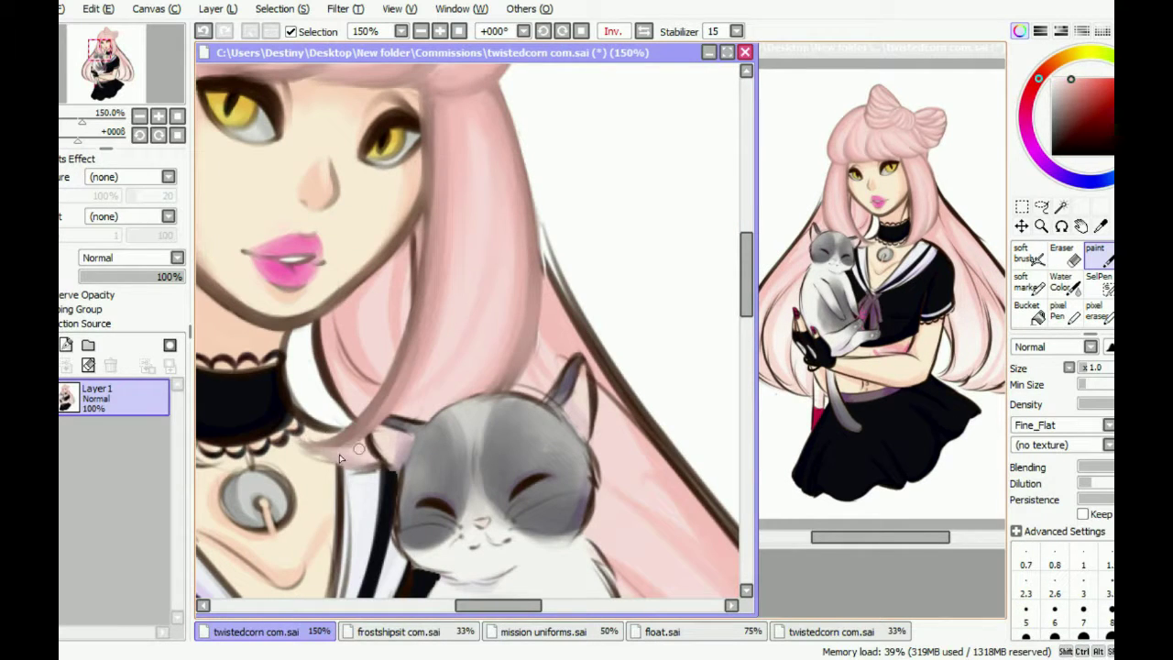
scroll(428, 354, "down", 2)
key("h")
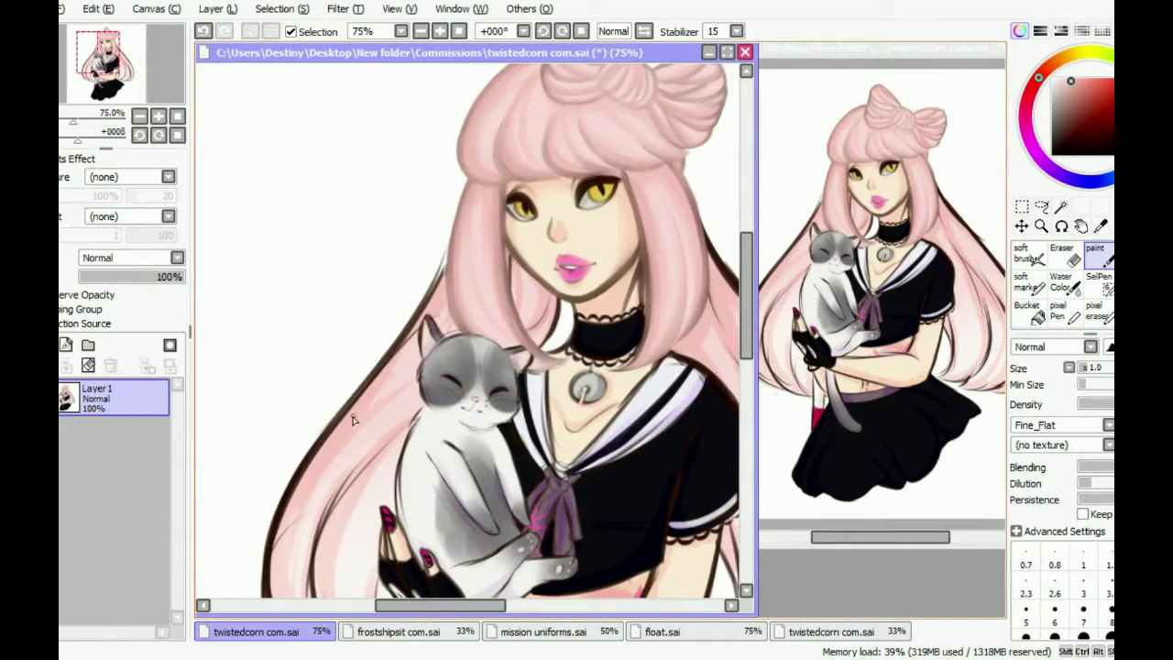
Refine the inner edge and strands of the lock above the cat beside the cheek with paint and soft brushes
key("e")
left_click_drag(494, 206, 513, 339)
key("e")
left_click_drag(499, 219, 509, 332)
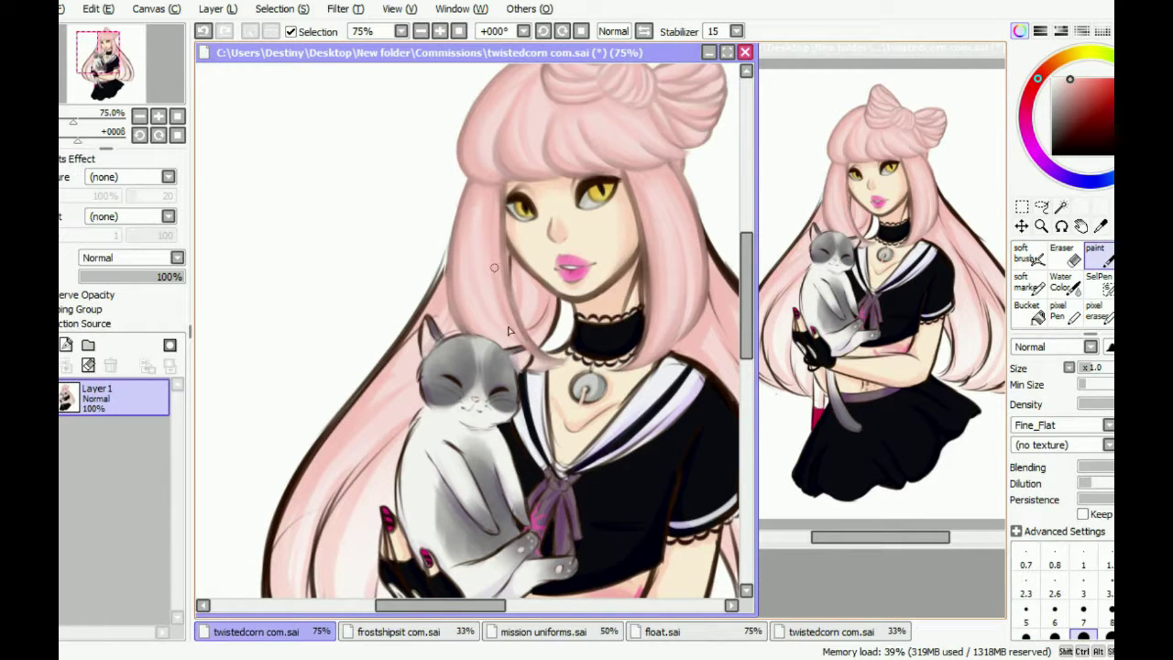
key("b")
key("n")
scroll(466, 262, "down", 2)
scroll(667, 286, "up", 2)
key("b")
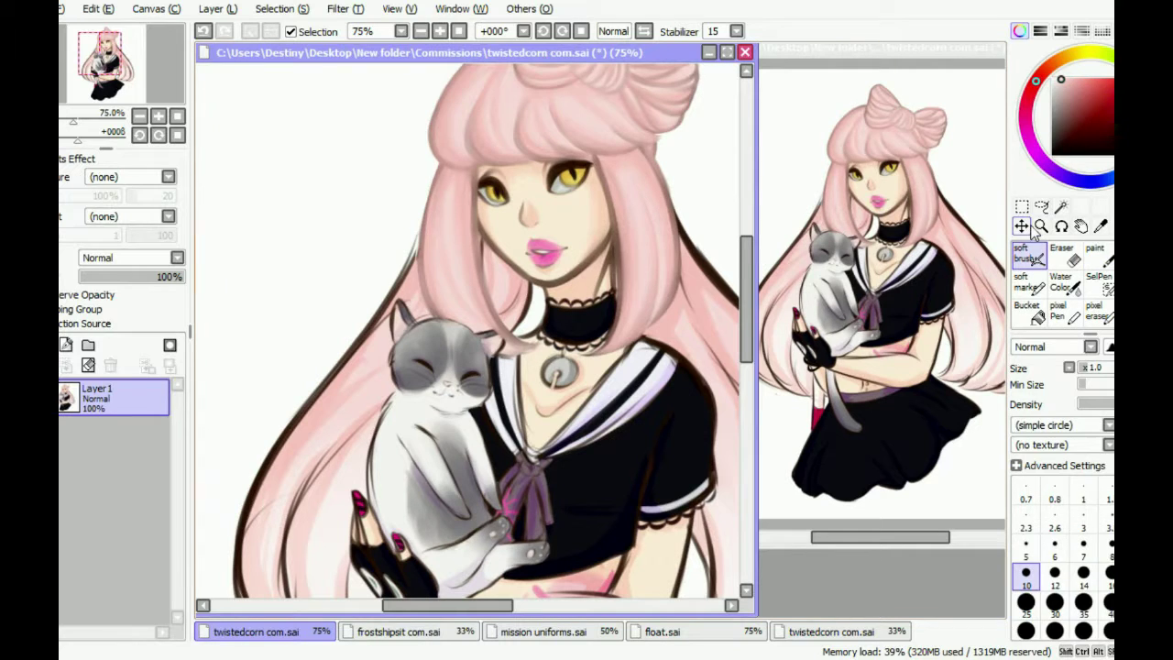
key("n")
scroll(495, 165, "down", 2)
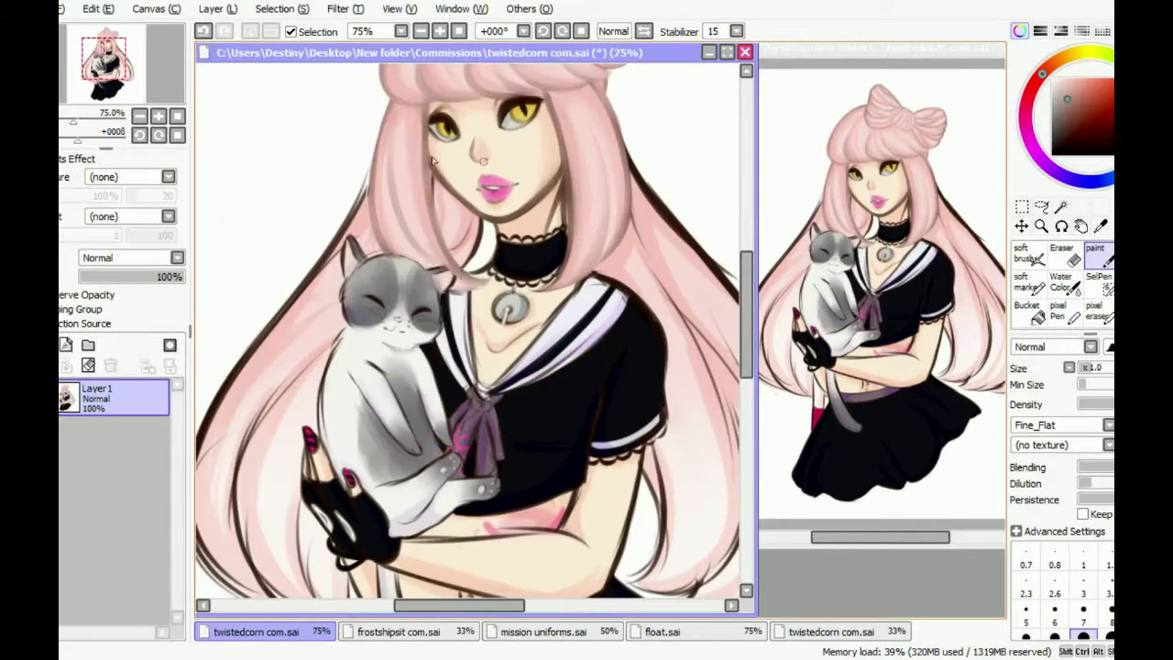
scroll(449, 138, "up", 3)
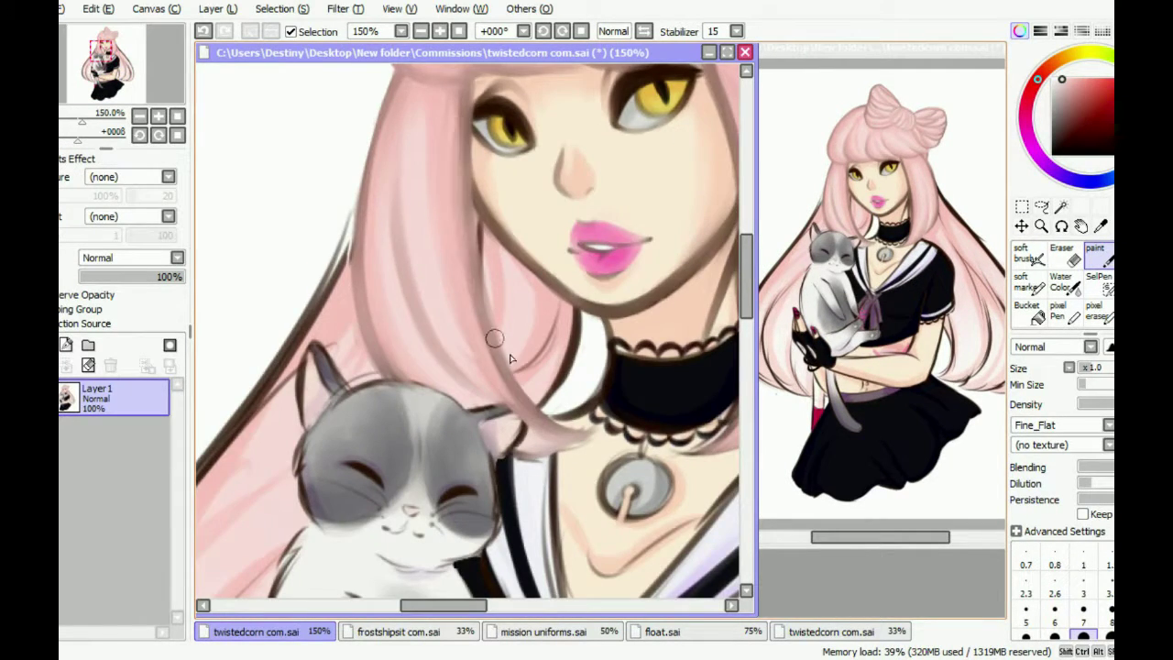
scroll(550, 284, "down", 2)
Mirror the canvas and erase the stray sketch wisps beside the outer edge of the lock above the cat
left_click(612, 32)
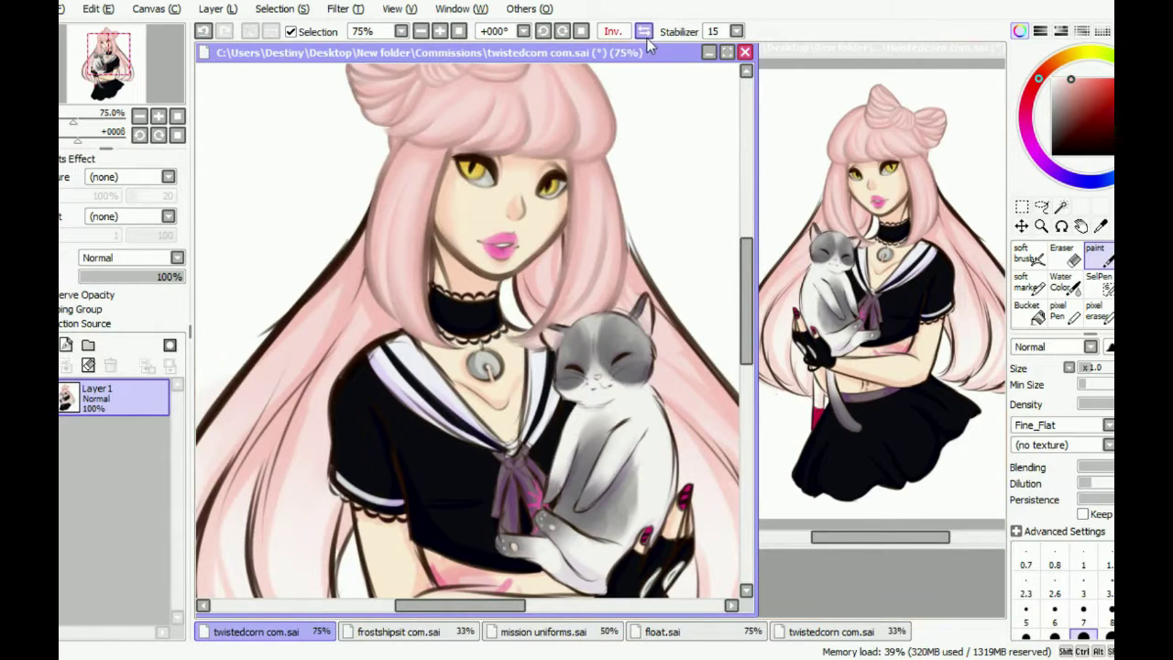
key("e")
scroll(493, 269, "down", 2)
scroll(493, 268, "up", 2)
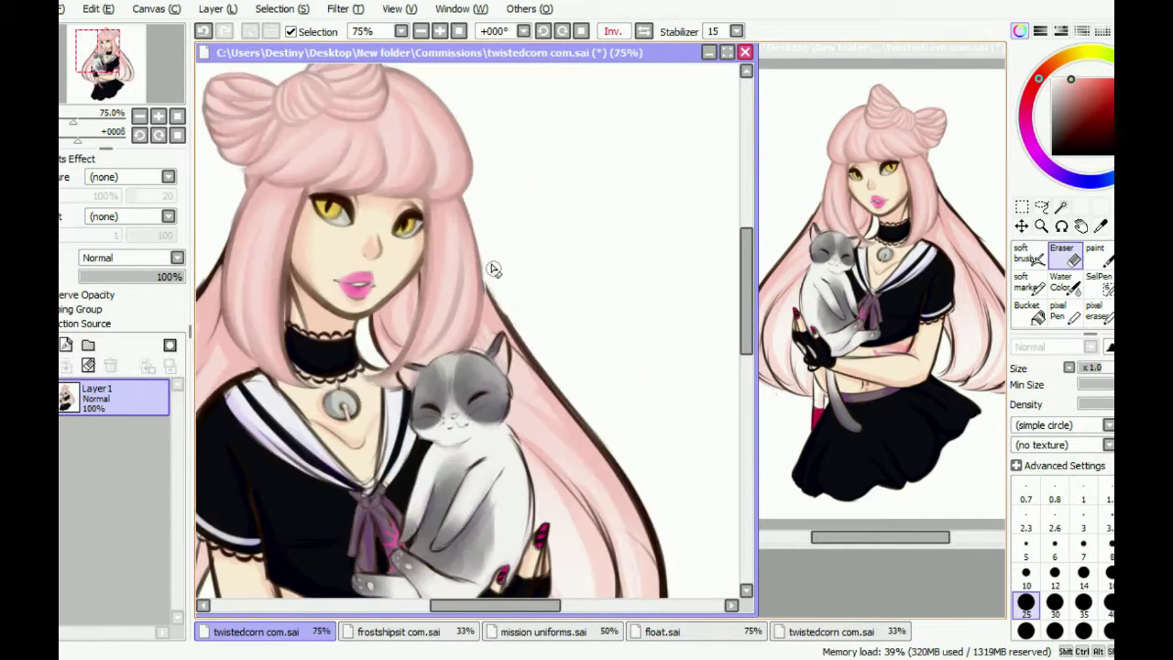
scroll(493, 269, "down", 2)
scroll(431, 241, "up", 1)
Paint over the dark outer outline of the long back hair below the bow with muted brownish pink, using a larger brush
key("b")
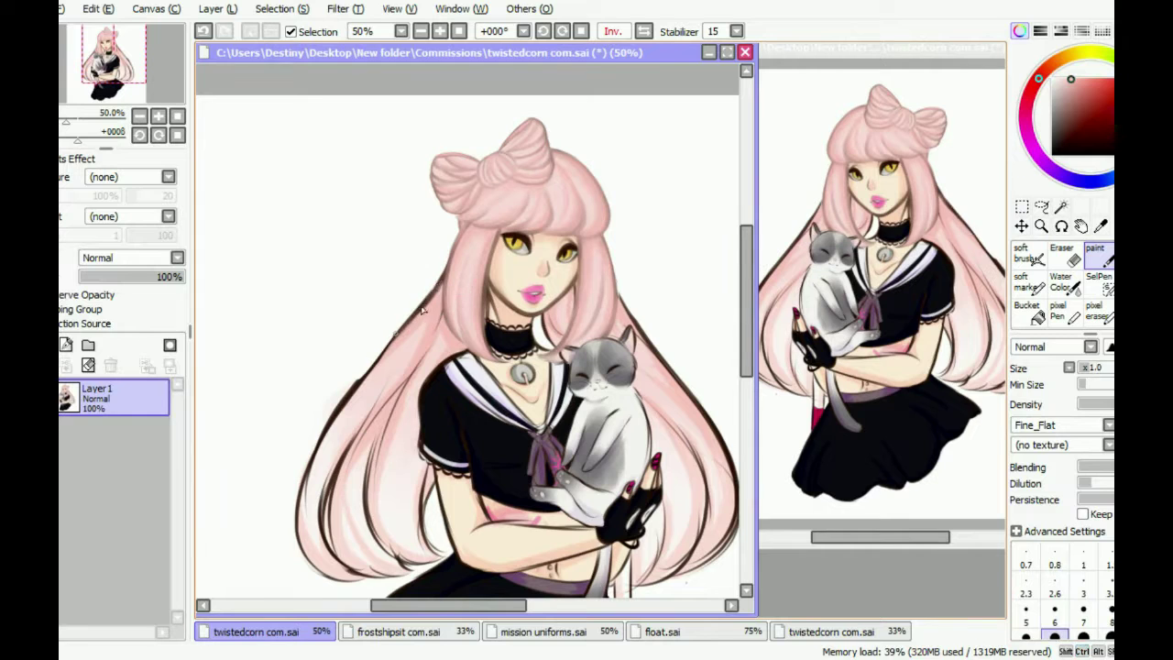
key("e")
scroll(303, 435, "up", 1)
key("b")
scroll(482, 576, "down", 1)
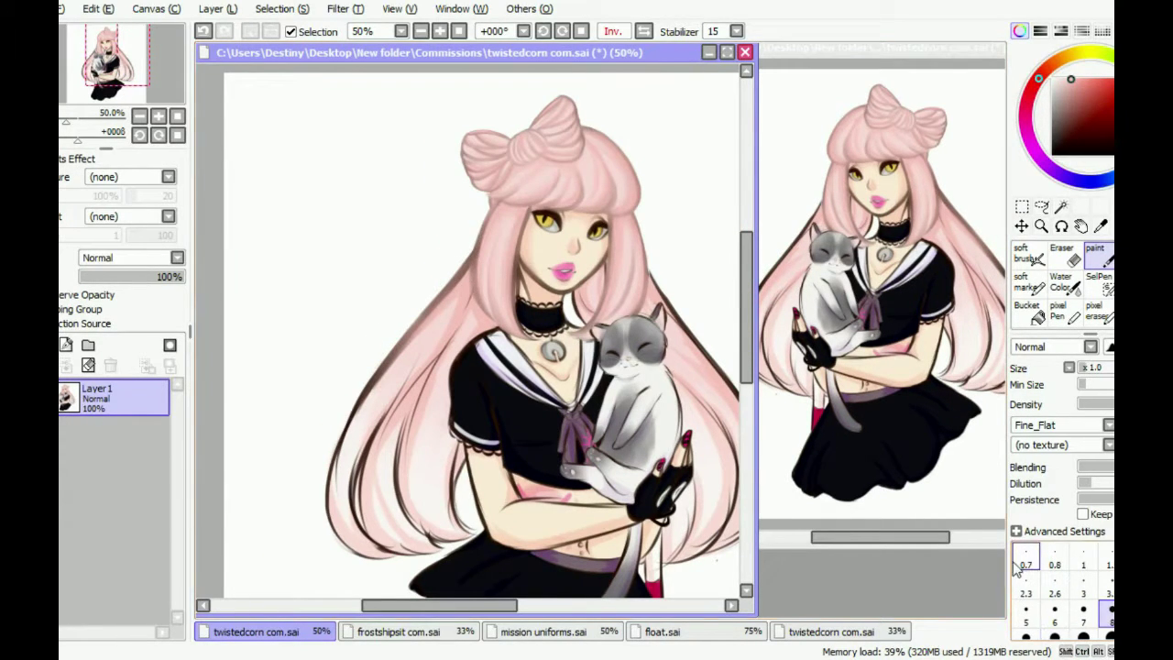
key("]")
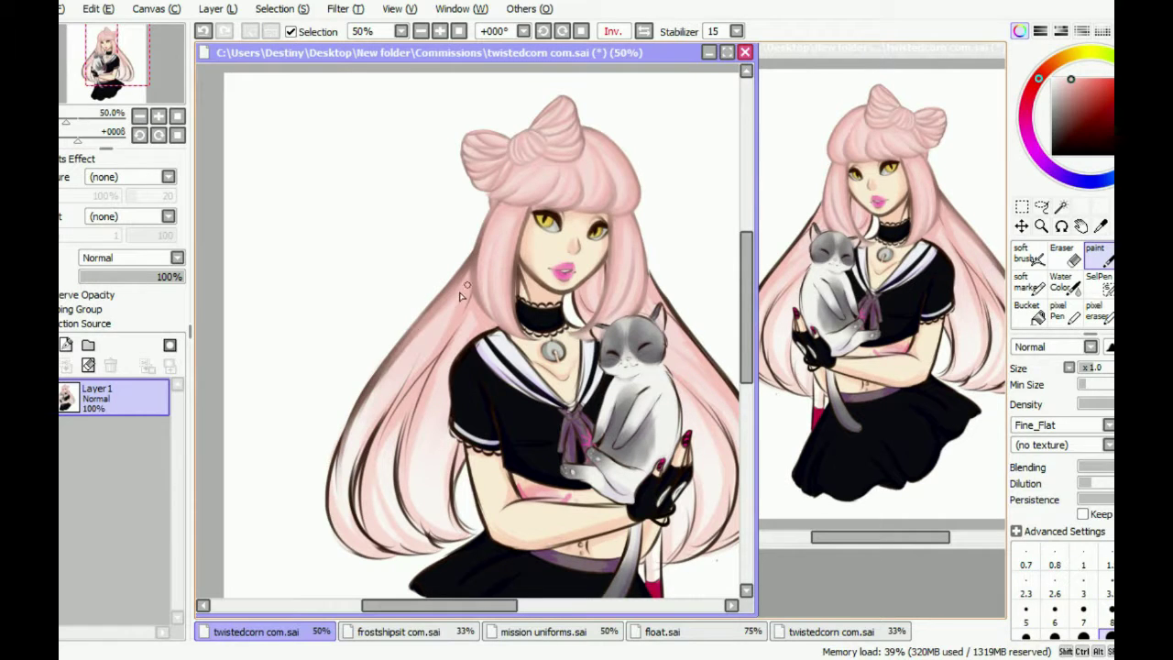
key("s")
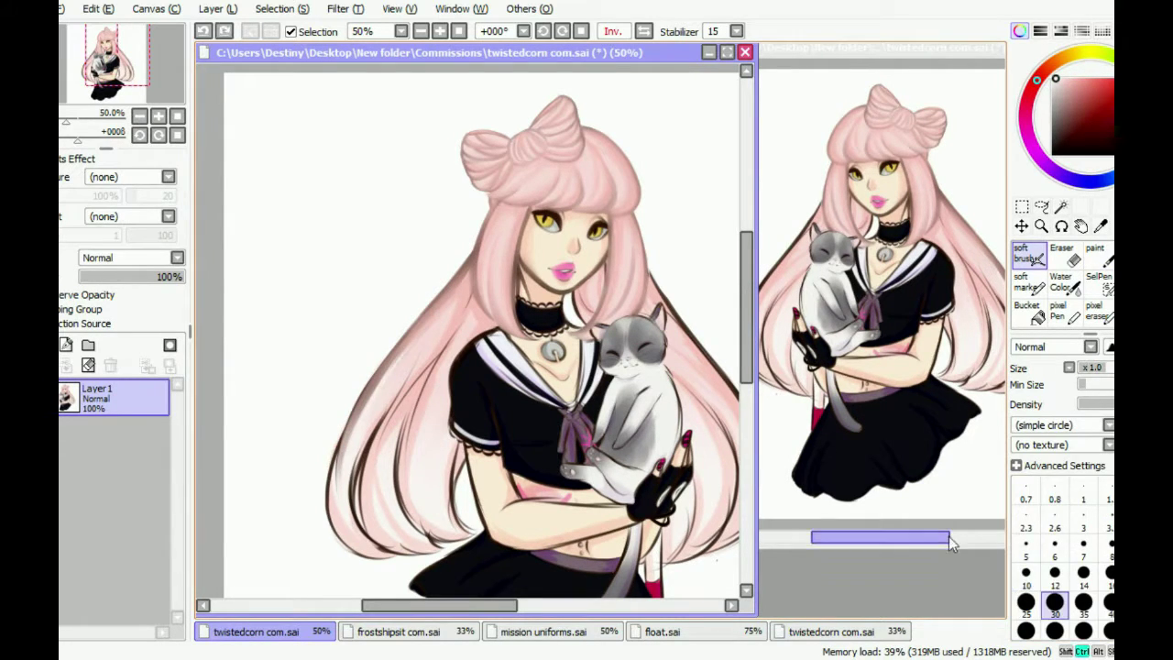
key("b")
key("ctrl")
Repaint the outline of the long back hair's lower curl in soft brownish pink down to the hair ends
mouse_move(355, 425)
left_mouse_down()
mouse_move(325, 515)
mouse_move(409, 555)
mouse_move(323, 488)
left_mouse_up()
scroll(324, 488, "down", 1)
scroll(330, 453, "up", 1)
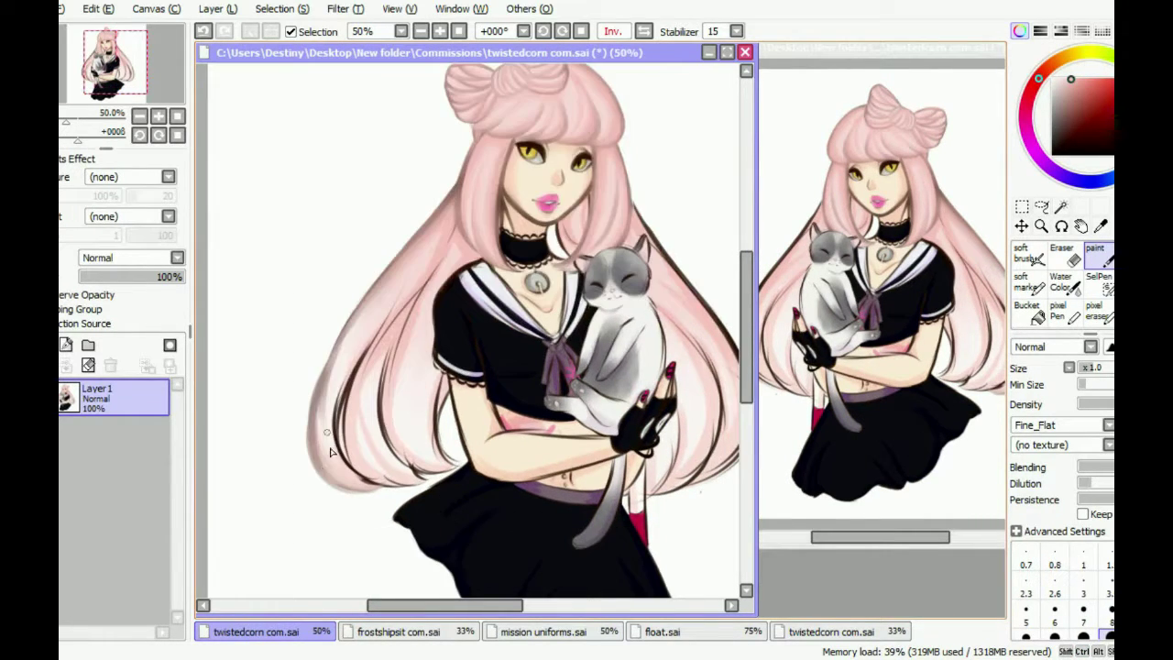
left_click_drag(328, 414, 323, 383)
scroll(394, 312, "down", 1)
scroll(394, 311, "up", 1)
Paint over the dark inner strand lines of the long back hair beside the sleeve with muted pink
left_click_drag(367, 339, 335, 444)
left_click_drag(340, 384, 371, 473)
left_click_drag(359, 325, 389, 371)
mouse_move(390, 293)
left_mouse_down()
mouse_move(383, 462)
mouse_move(458, 449)
left_mouse_up()
mouse_move(436, 375)
left_mouse_down()
mouse_move(430, 458)
mouse_move(458, 453)
left_mouse_up()
Blend the inner strands of the long back hair beside the sleeve with soft and paint brushes
key("b")
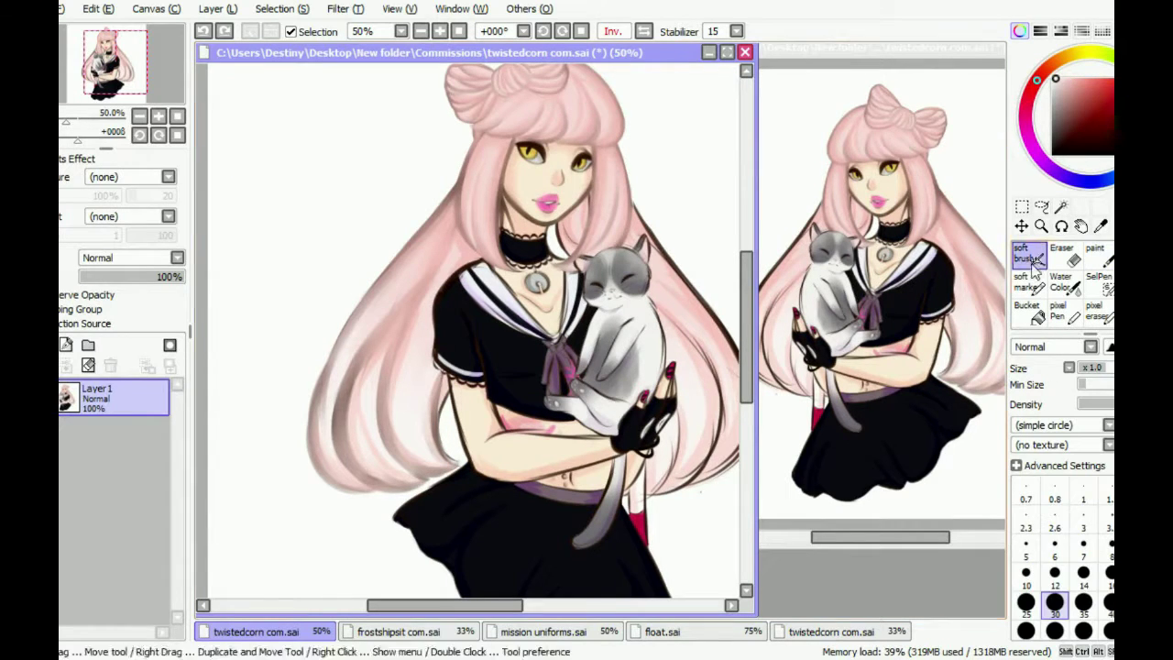
mouse_move(377, 359)
left_mouse_down()
mouse_move(371, 454)
mouse_move(410, 327)
mouse_move(383, 360)
mouse_move(388, 449)
mouse_move(360, 413)
mouse_move(421, 450)
left_mouse_up()
key("n")
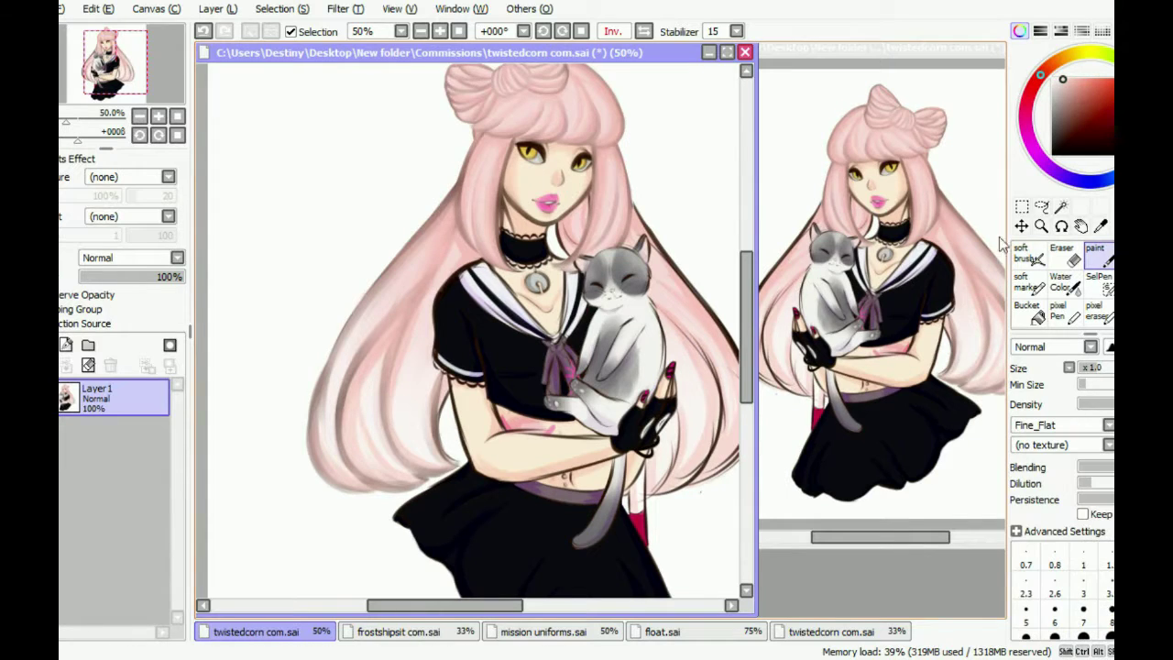
left_click(369, 312, "alt")
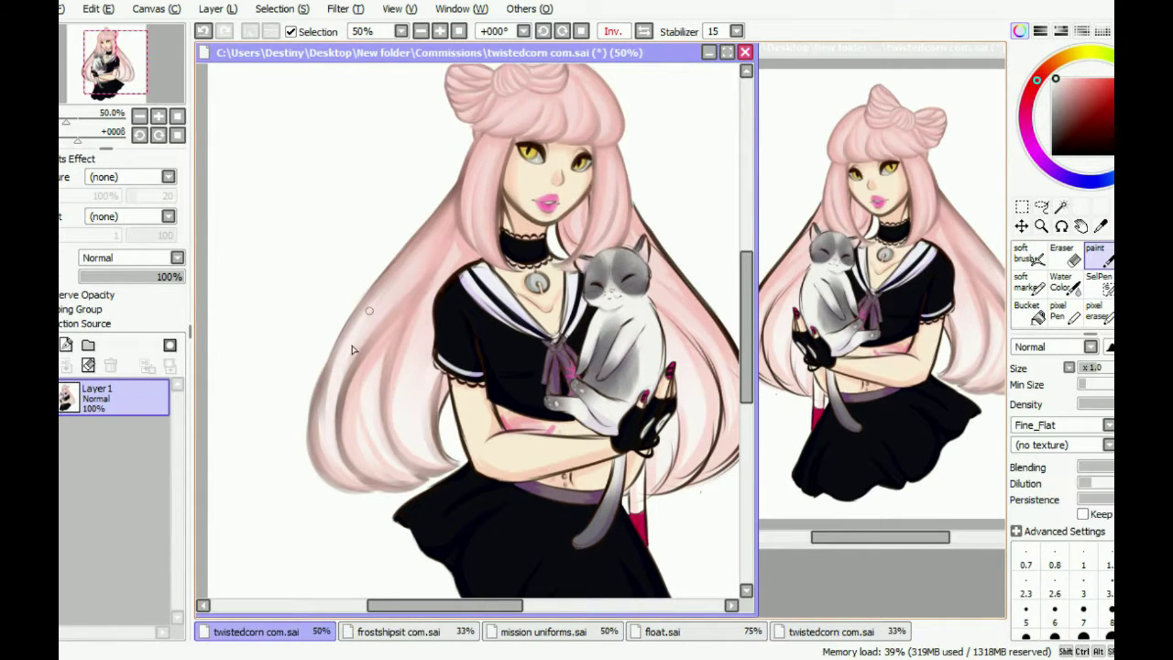
Shade the outer strands along the lower curve of the long back hair with a larger paint brush
scroll(335, 350, "up", 2)
key("bracketright")
left_click_drag(353, 389, 330, 506)
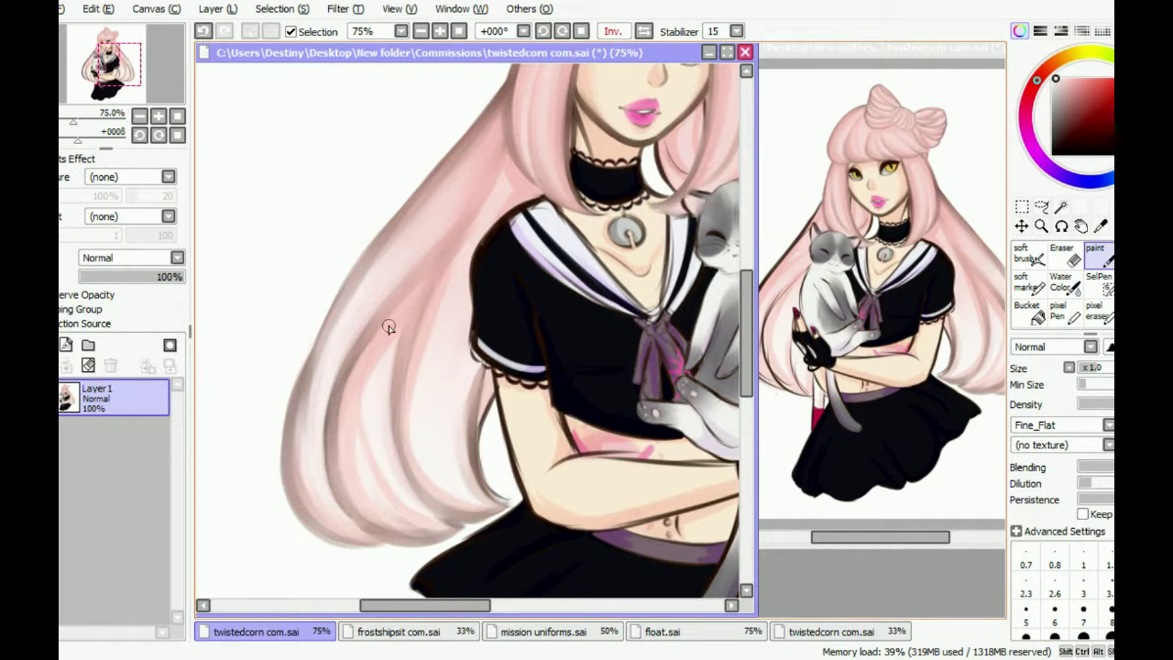
Narrow the drawing window and round out the outer curl of the long back hair, checking both canvas orientations
left_click_drag(756, 463, 705, 462)
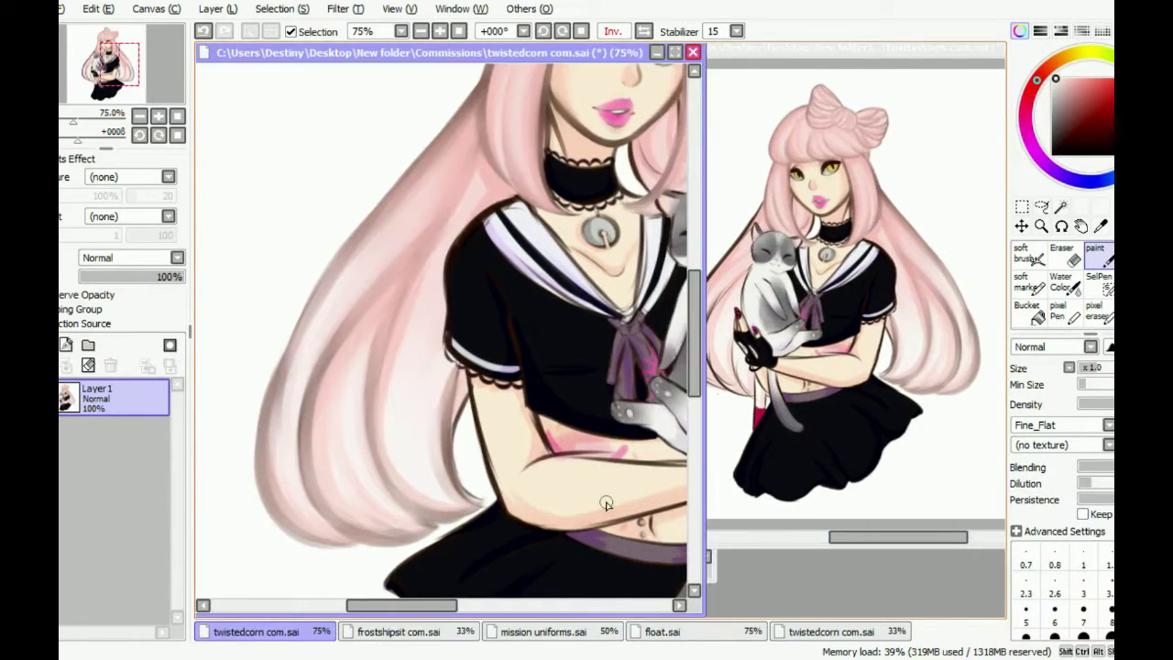
scroll(292, 478, "right", 5)
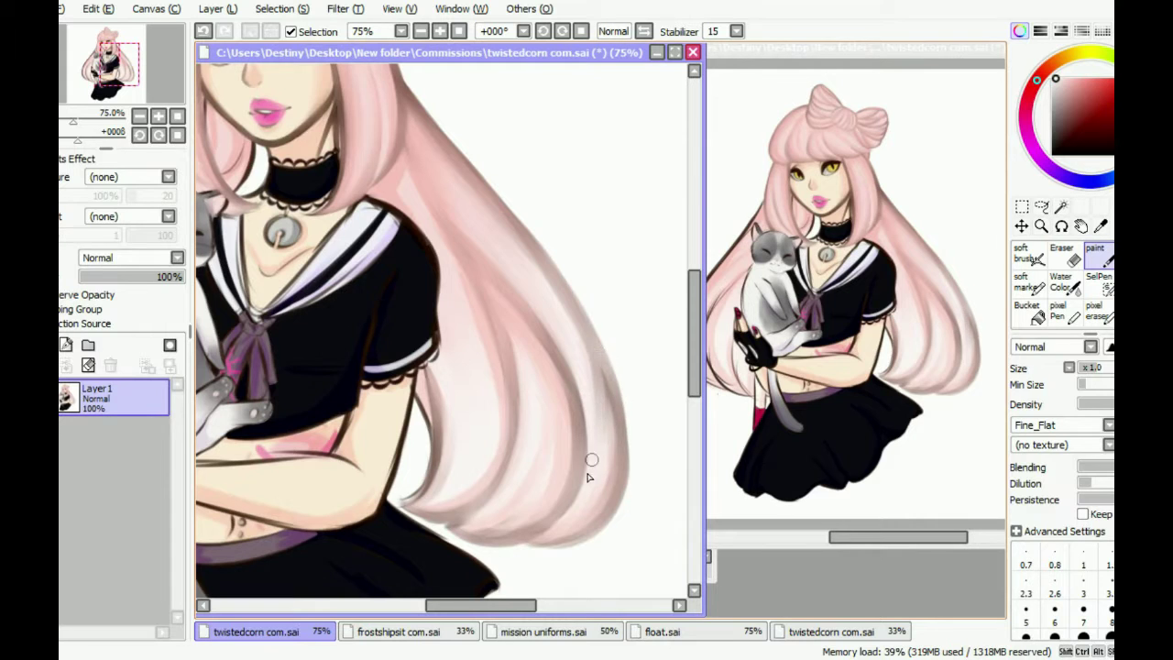
left_click_drag(589, 475, 592, 518)
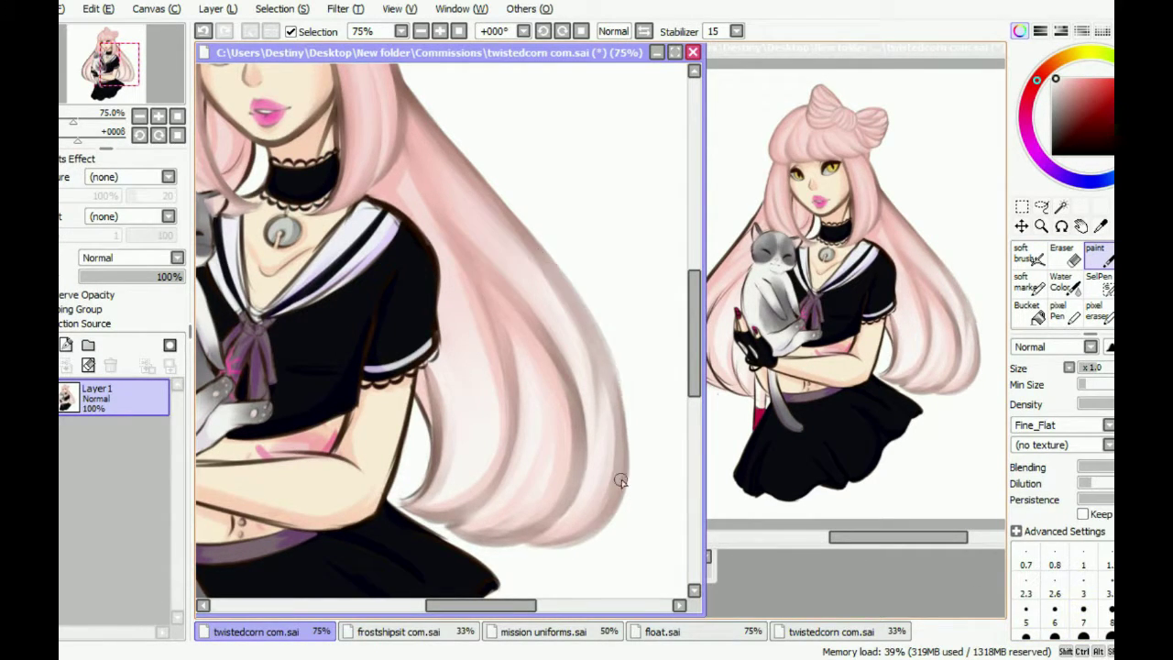
left_click(642, 31)
left_click_drag(264, 366, 249, 504)
Blend sampled pink through the lower strands and hair ends of the long back hair with soft and paint brushes
left_click(476, 173, "alt")
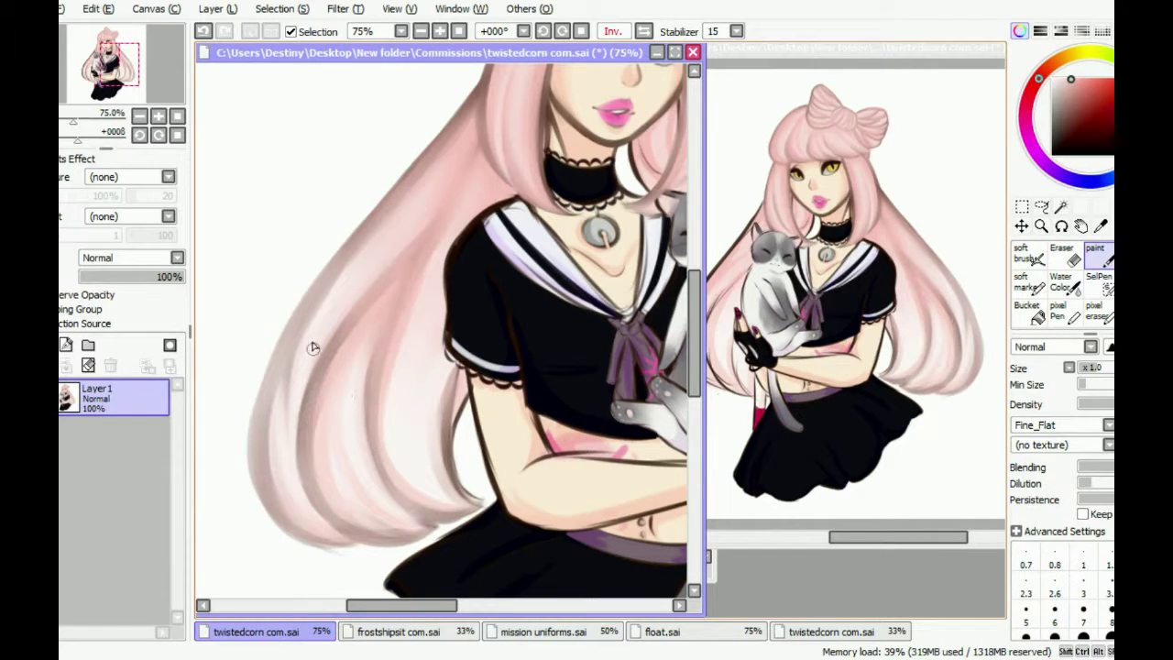
key("b")
mouse_move(303, 407)
left_mouse_down()
mouse_move(346, 515)
mouse_move(427, 528)
left_mouse_up()
key("n")
key("b")
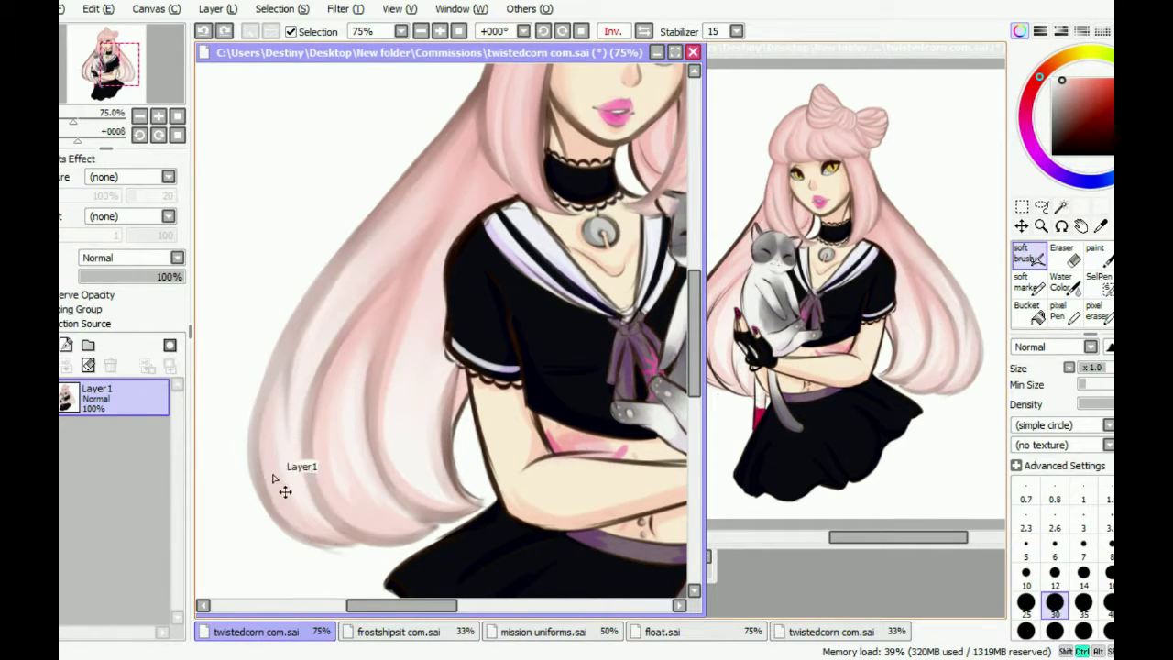
key("n")
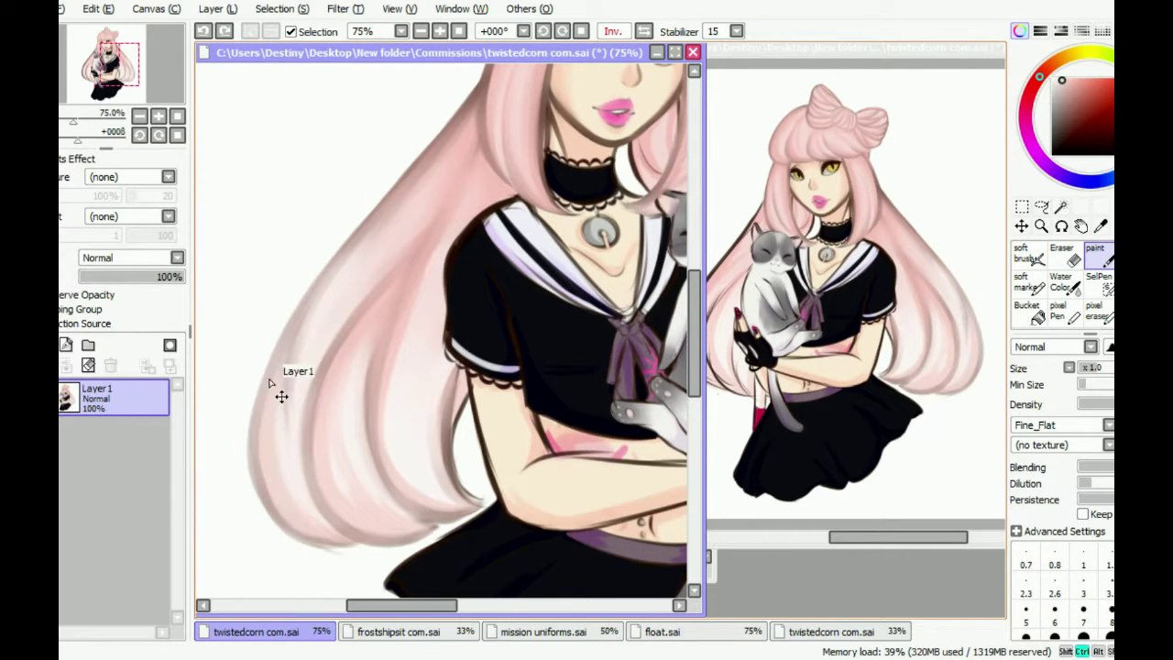
key("b")
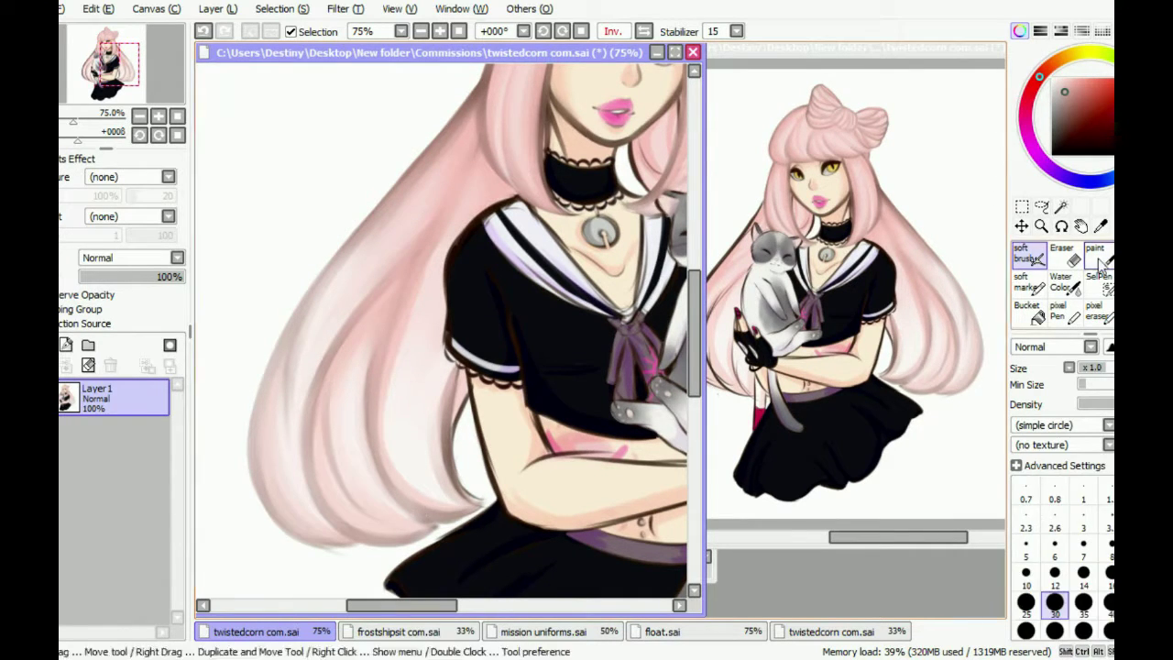
Paint over the dark inner edge of the long back hair beside the arm with sampled pale pinks
key("n")
left_click(460, 504, "alt")
left_click_drag(440, 374, 458, 490)
left_click(458, 405, "alt")
left_click(458, 432, "alt")
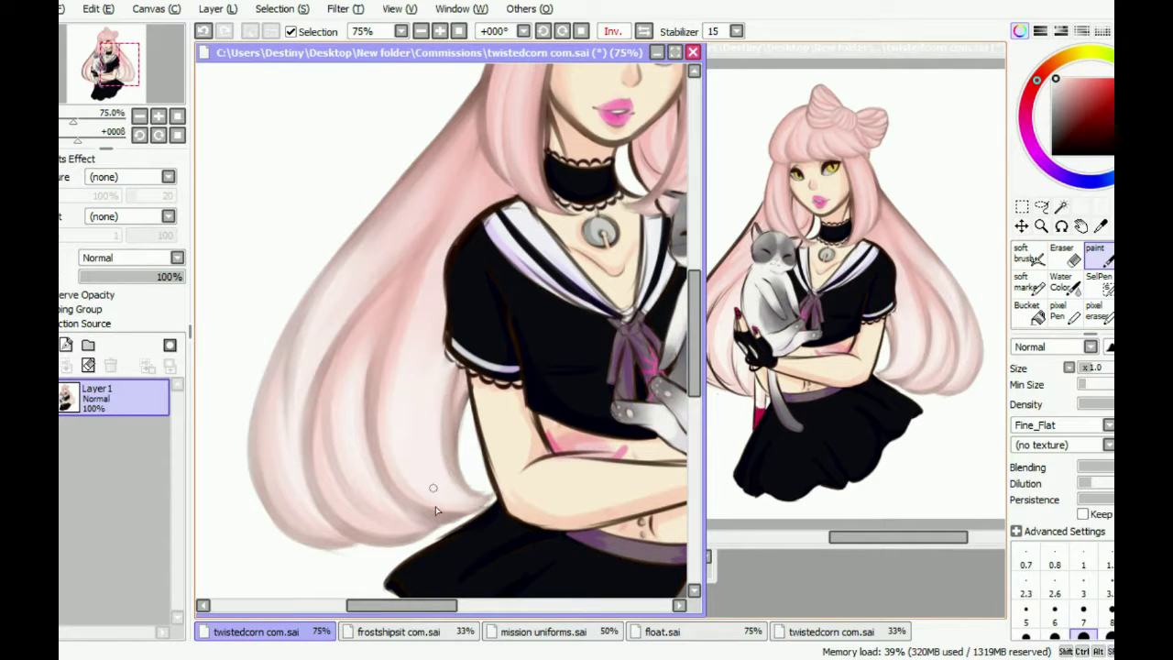
Shade the upper part of the long back hair above the shoulder with sampled pinks, using soft and paint brushes
left_click(440, 150, "alt")
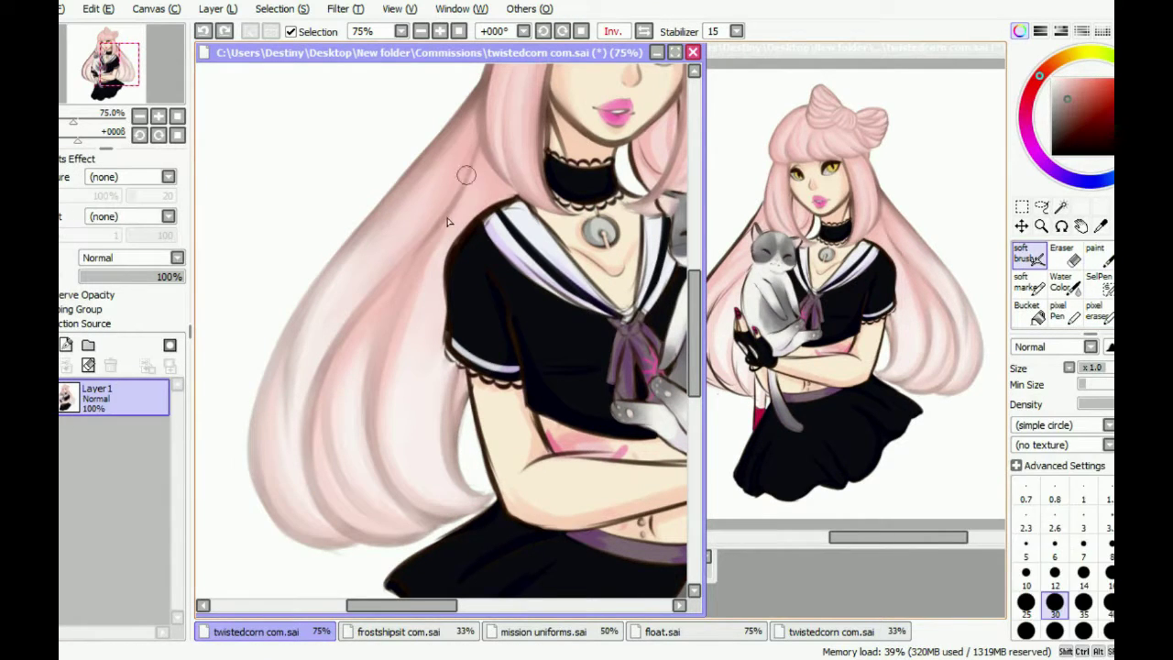
scroll(467, 161, "down", 3)
scroll(394, 312, "up", 1)
left_click(385, 309, "alt")
key("b")
key("n")
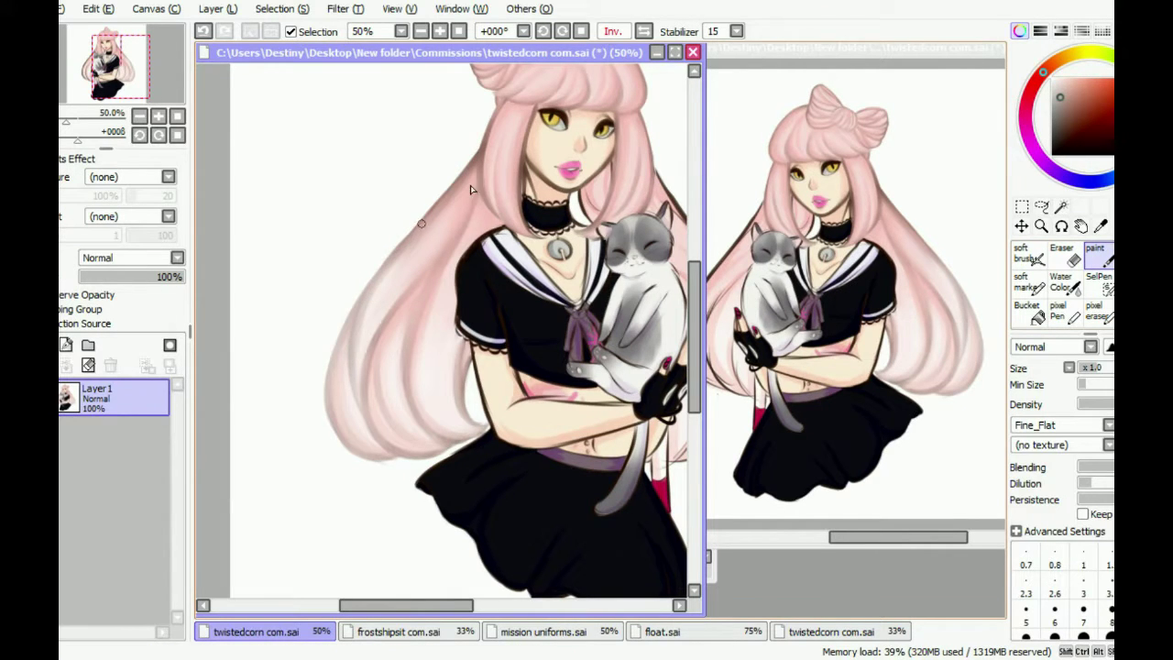
Return the canvas to its normal orientation and cover the dark outer outline of the long back hair behind the cat with sampled pink
left_click(625, 30)
left_click(455, 193, "alt")
mouse_move(392, 160)
left_mouse_down()
mouse_move(292, 384)
mouse_move(331, 452)
left_mouse_up()
key("b")
key("n")
key("b")
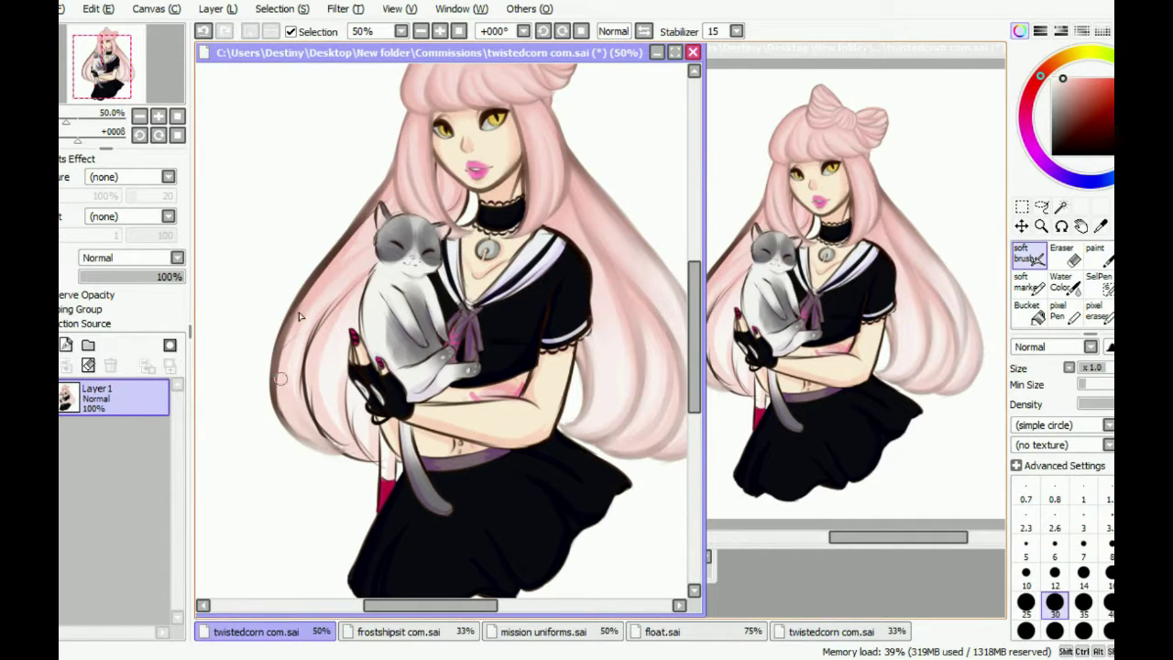
key("n")
left_click_drag(275, 328, 284, 431)
left_click_drag(284, 385, 293, 435)
left_click_drag(302, 352, 361, 458)
left_click_drag(316, 412, 371, 462)
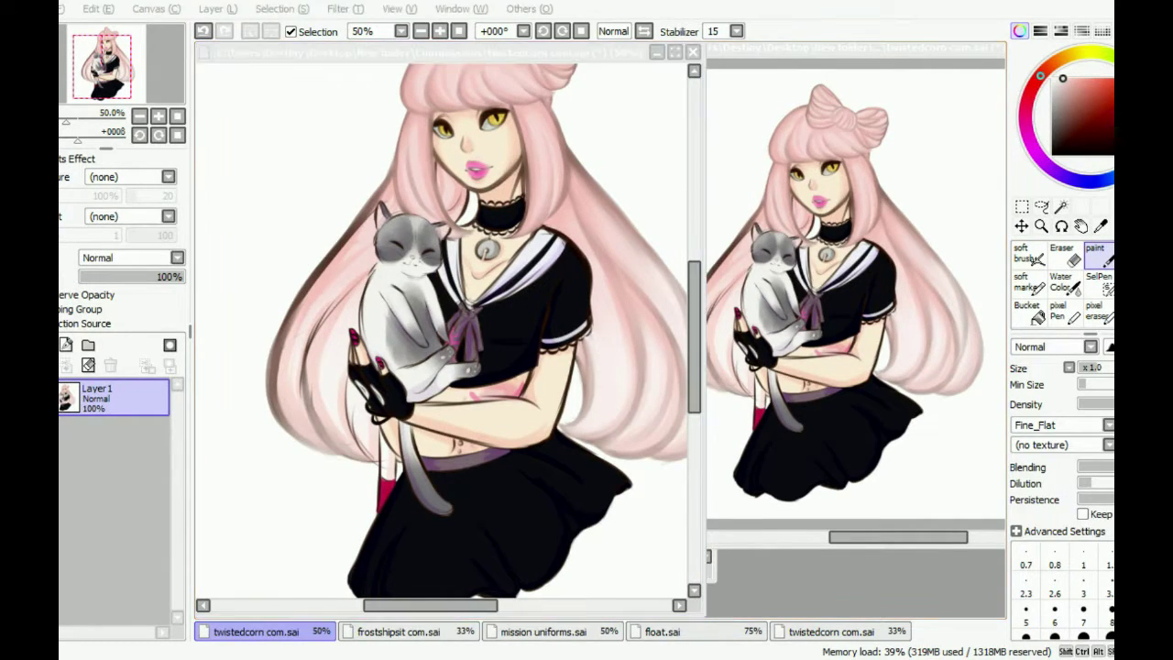
Paint out the upper outer edge and the inner strand lines of the hair behind the cat with soft and paint brushes
left_click_drag(275, 293, 302, 384)
left_click_drag(348, 240, 275, 439)
key("b")
key("n")
mouse_move(320, 316)
left_mouse_down()
mouse_move(352, 231)
mouse_move(280, 385)
mouse_move(311, 283)
left_mouse_up()
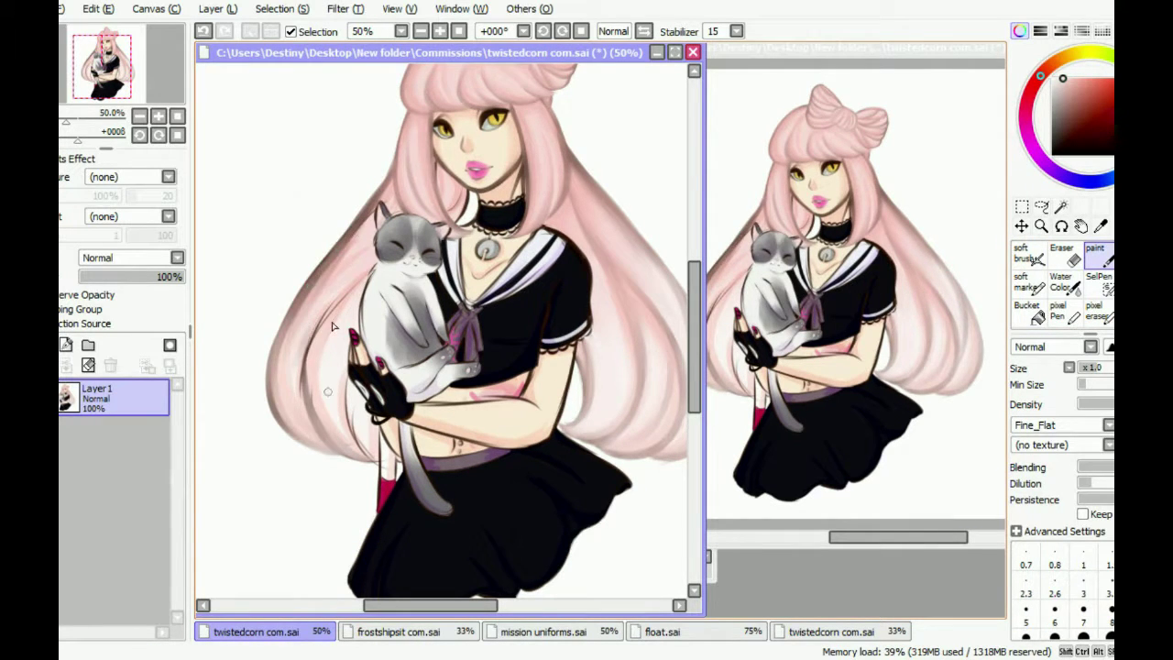
left_click_drag(333, 326, 321, 423)
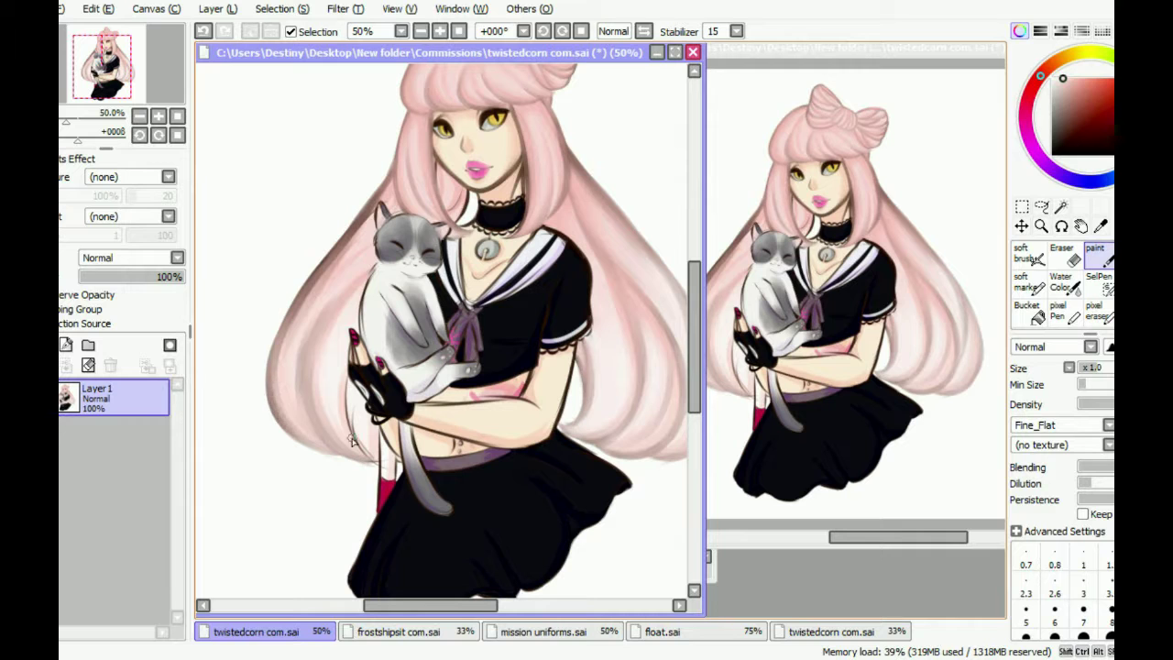
Blend sampled pinks along the curved outer side of the back hair behind the cat
scroll(406, 181, "up", 1)
key("b")
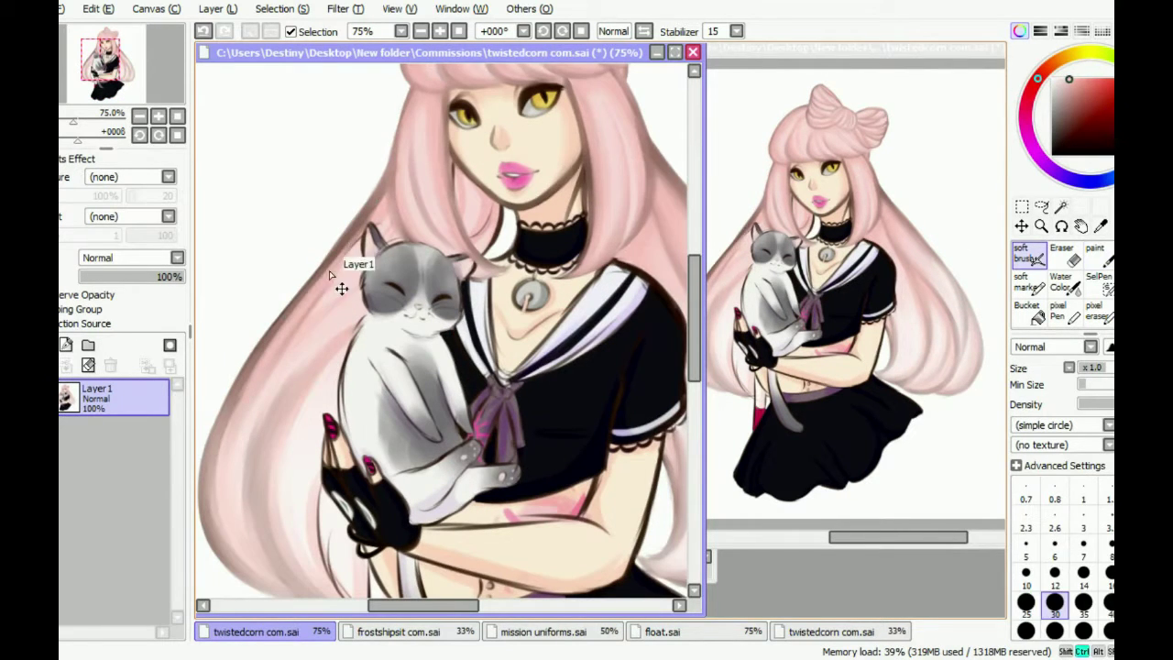
key("b")
mouse_move(261, 380)
left_mouse_down()
mouse_move(262, 334)
mouse_move(346, 235)
mouse_move(317, 272)
mouse_move(388, 99)
mouse_move(279, 337)
mouse_move(229, 412)
left_mouse_up()
scroll(302, 541, "down", 2)
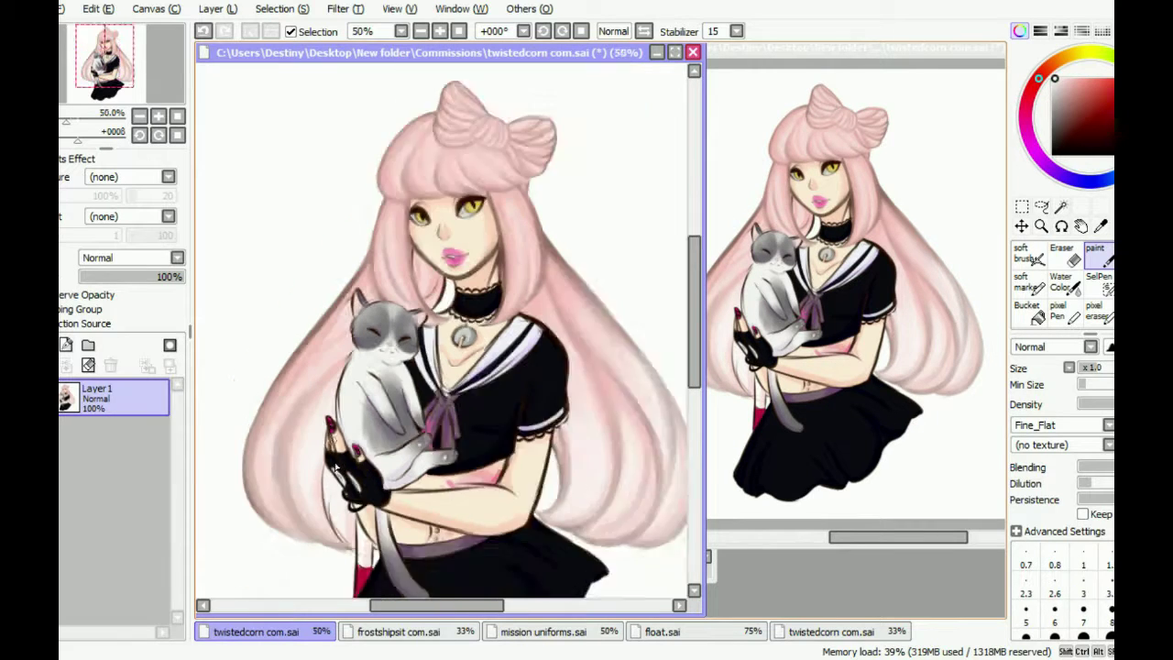
Shade the hair strands beside the gloved hand and along the outer curve, undoing a stray stroke and checking the mirrored canvas
scroll(302, 541, "up", 2)
key("b")
mouse_move(459, 606)
left_mouse_down()
mouse_move(503, 616)
mouse_move(448, 615)
left_mouse_up()
key("b")
left_click_drag(367, 550, 308, 411)
mouse_move(330, 321)
left_mouse_down()
mouse_move(301, 479)
mouse_move(332, 397)
left_mouse_up()
key("ctrl+z")
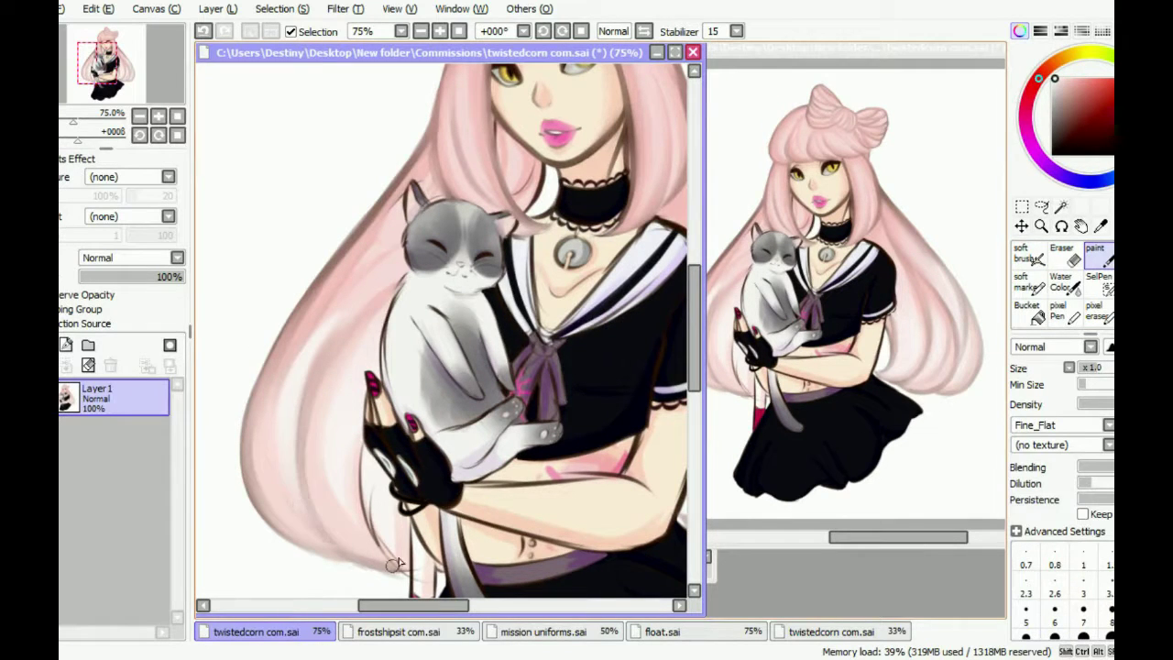
left_click_drag(295, 322, 365, 227)
scroll(330, 274, "down", 2)
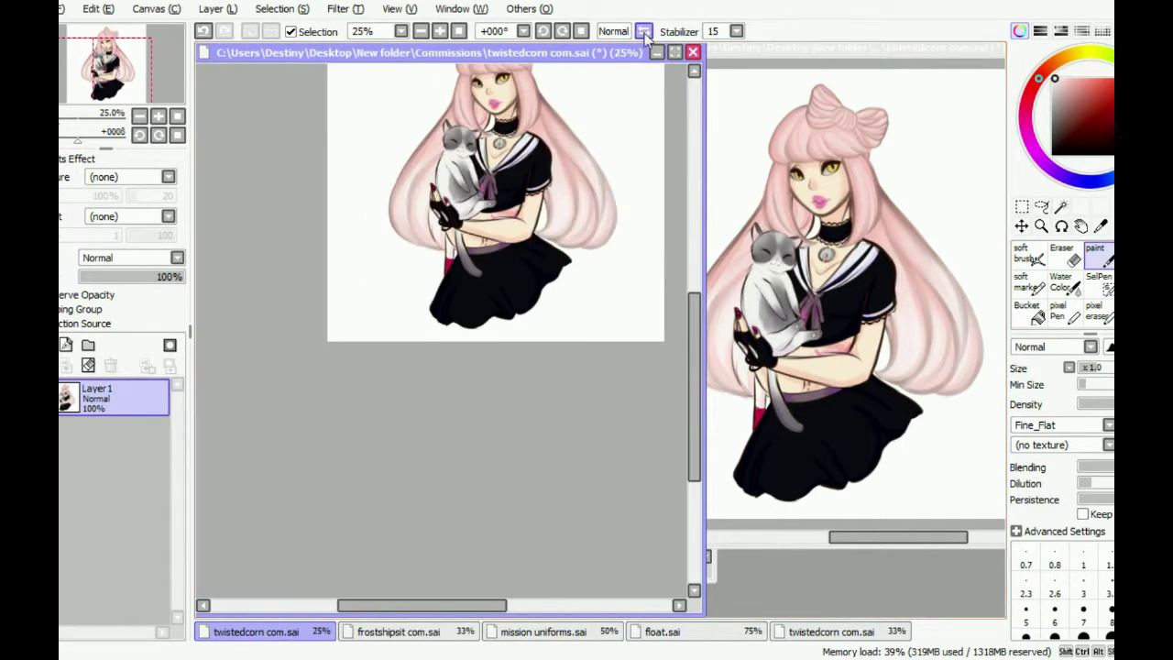
key("h")
scroll(449, 134, "up", 2)
key("h")
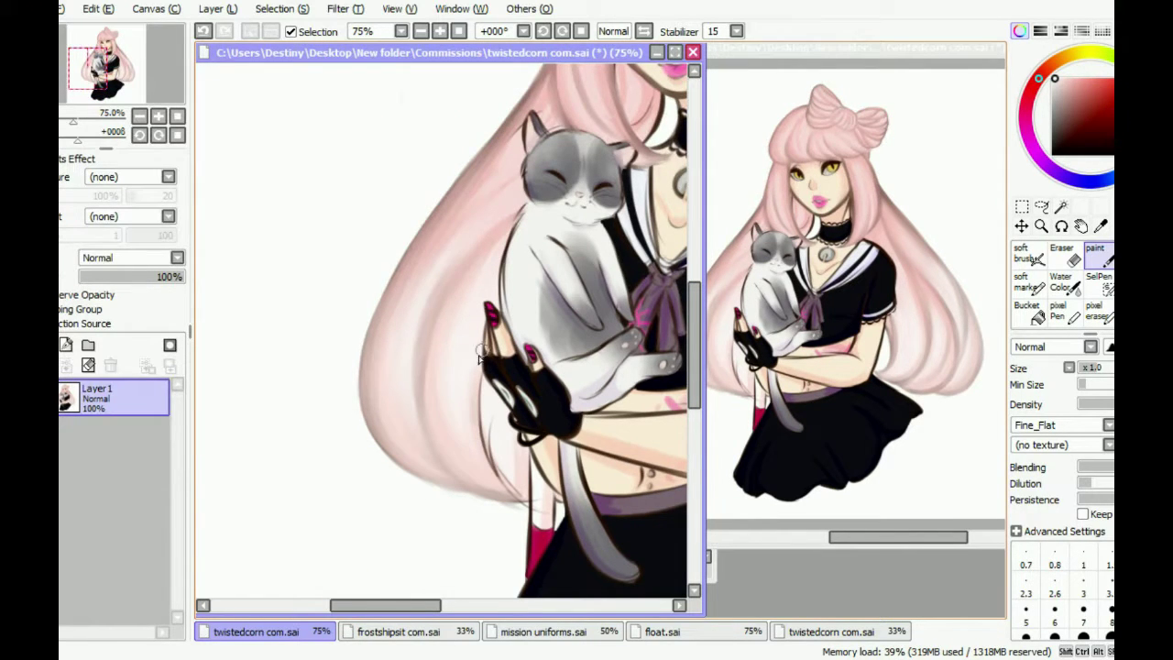
Blend soft pink shading through the back hair beside the cat's head and body, undoing one unwanted stroke
scroll(490, 458, "right", 1)
key("b")
key("b")
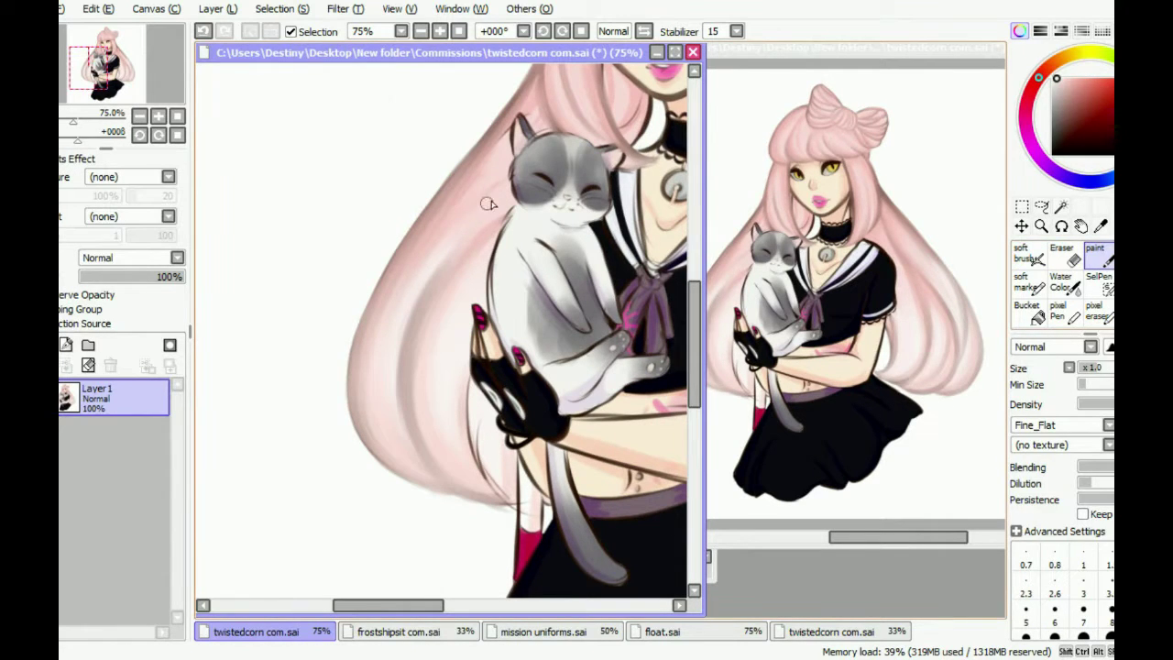
scroll(510, 167, "up", 2)
key("b")
key("ctrl+z")
key("b")
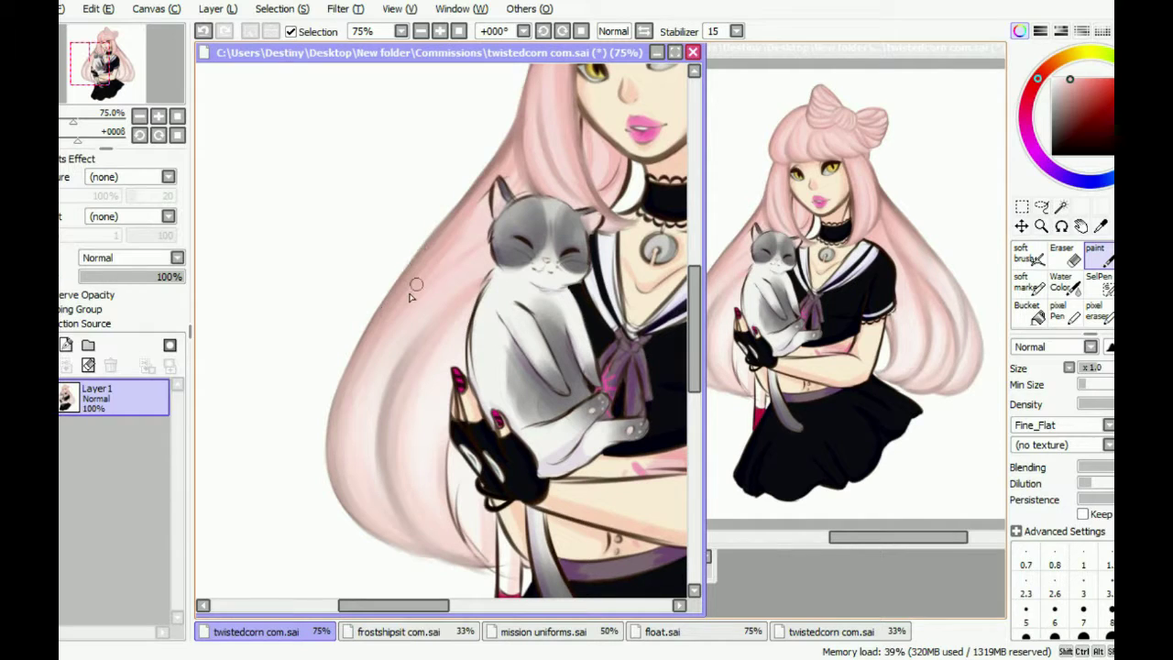
scroll(543, 144, "down", 3)
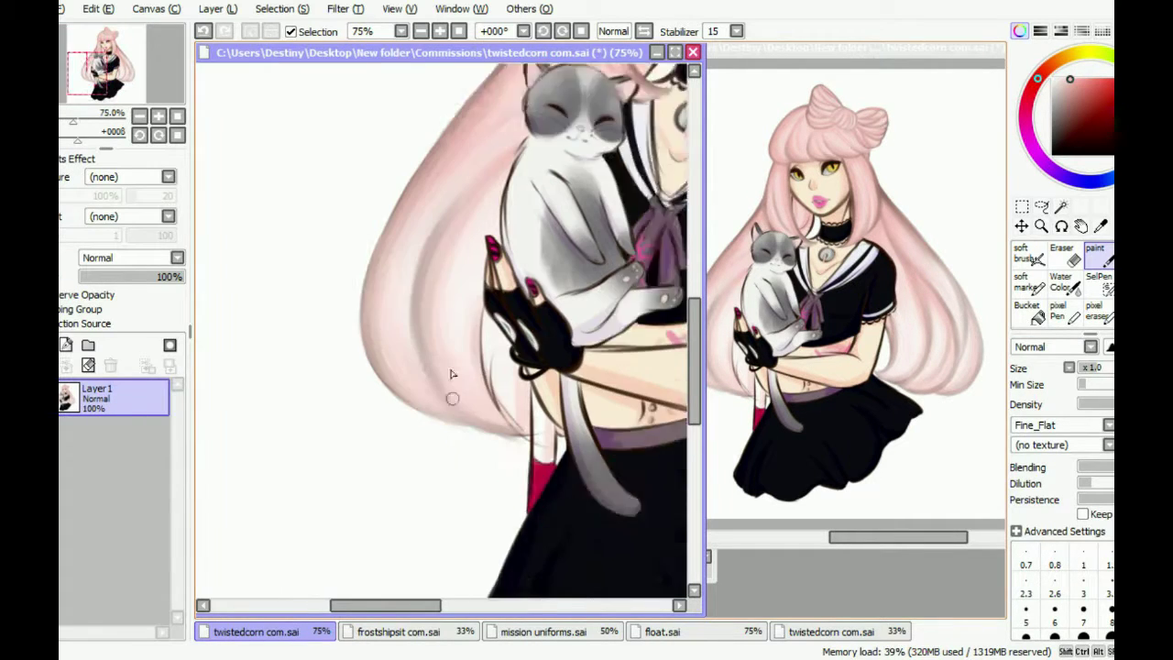
Paint over the dark inner strand lines below the gloved hand and soften the hair tips beside the wrist
key("ctrl+plus")
left_click_drag(502, 302, 529, 432)
left_click_drag(509, 332, 543, 456)
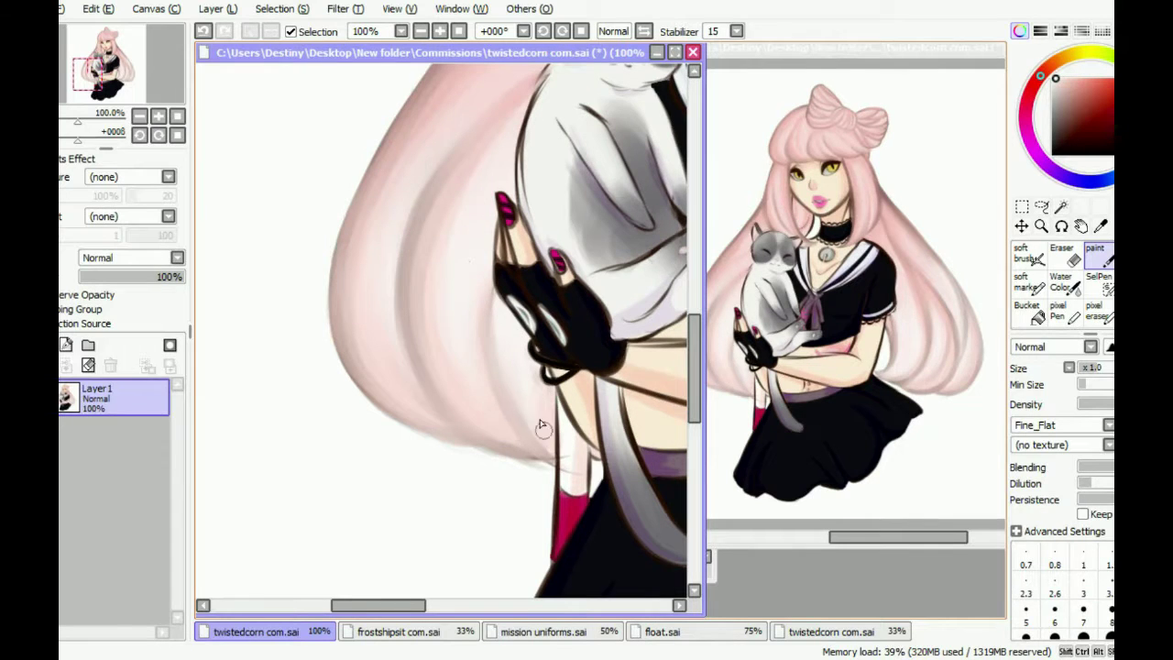
key("b")
key("b")
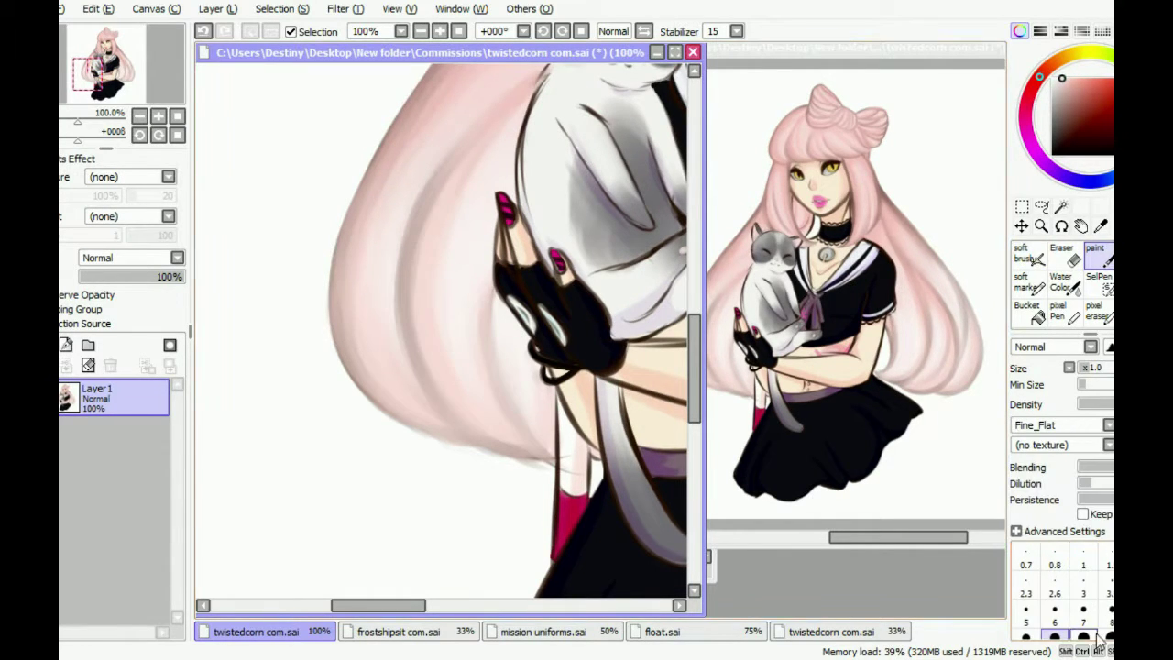
key("b")
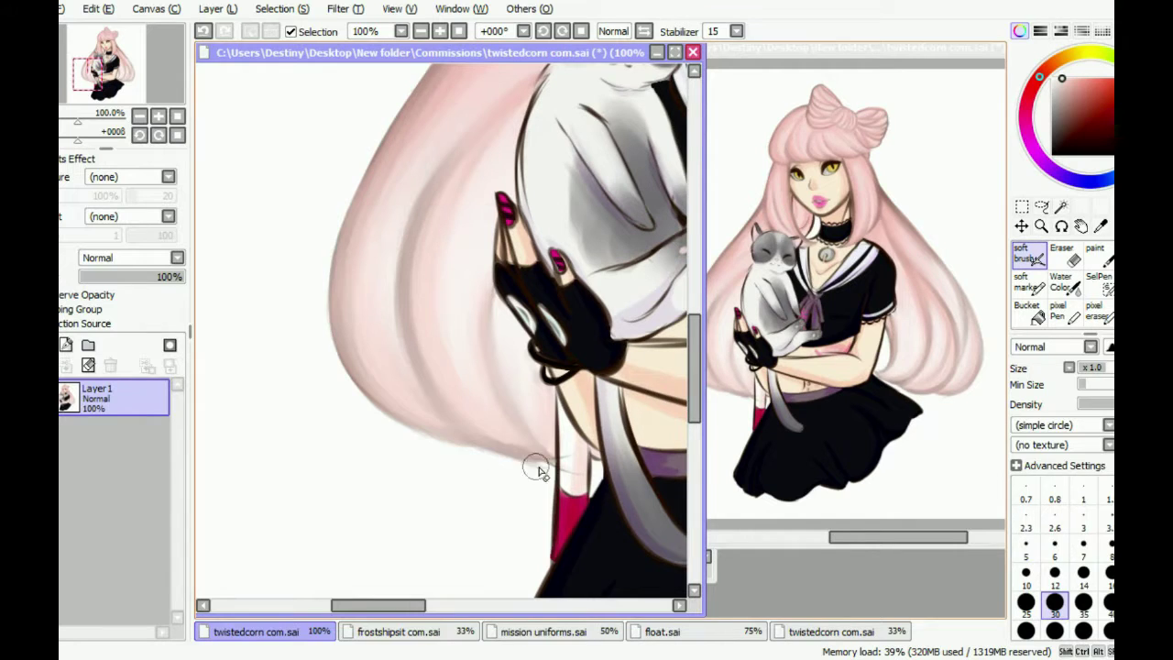
key("b")
key("minus")
key("minus")
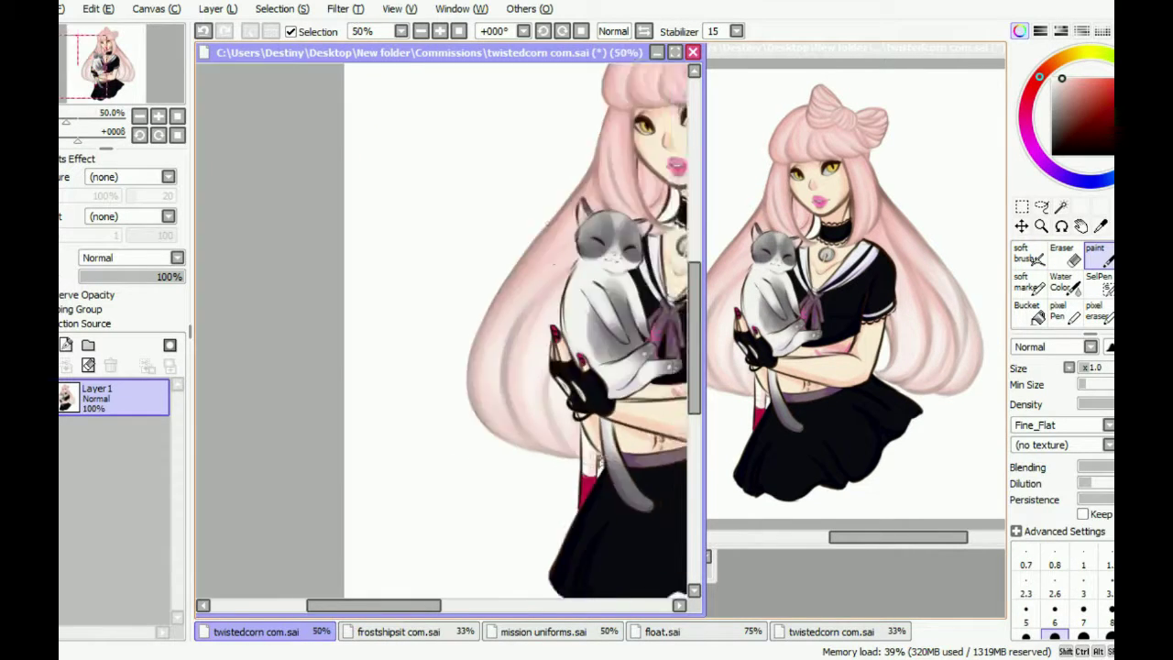
Mirror the canvas and repaint the dark edge of the face-framing lock beside the chin with sampled pinks, undoing the first stroke
scroll(550, 248, "down", 2)
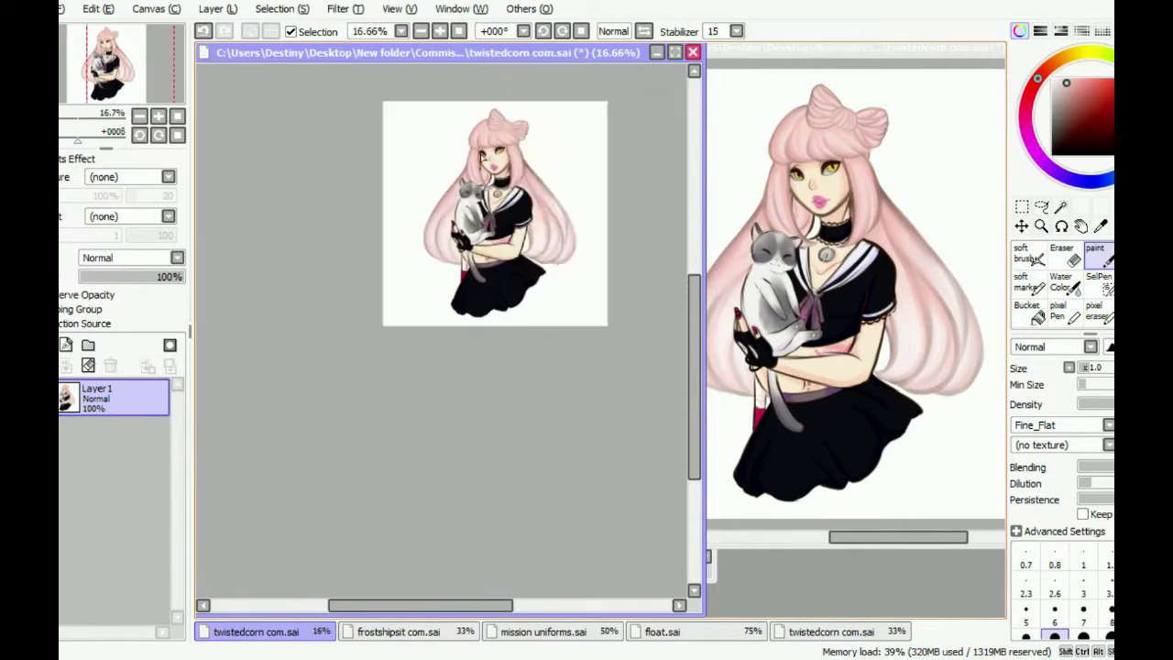
scroll(513, 238, "up", 4)
left_click_drag(513, 239, 366, 229)
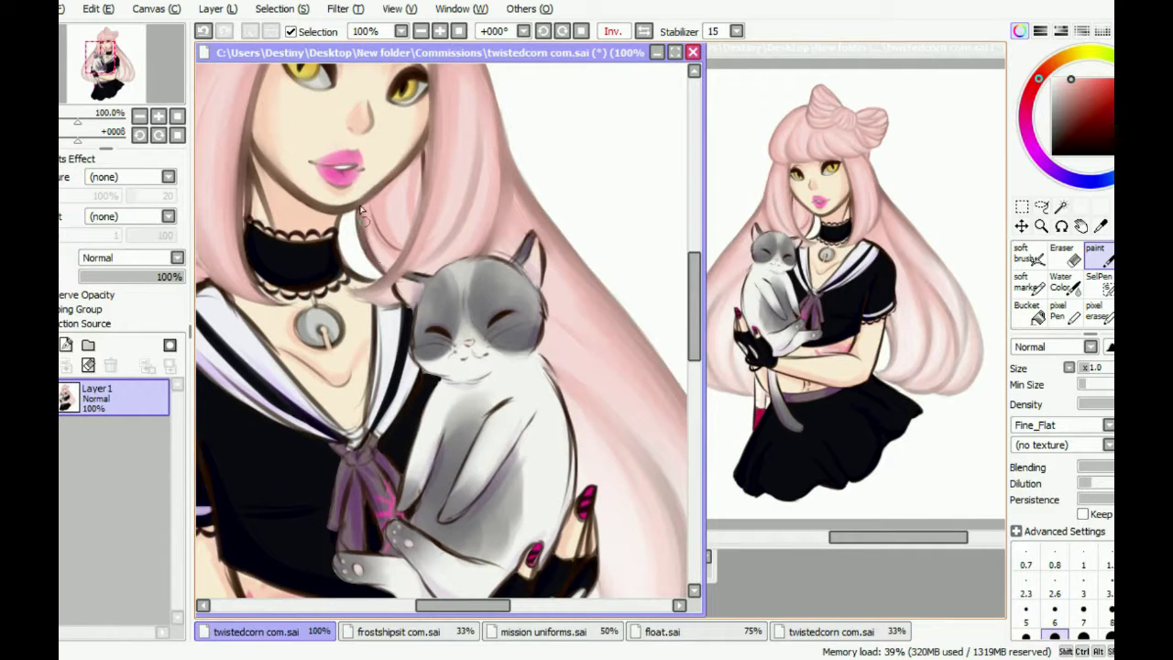
key("ctrl+z")
left_click_drag(408, 193, 359, 212)
left_click(392, 278, "alt")
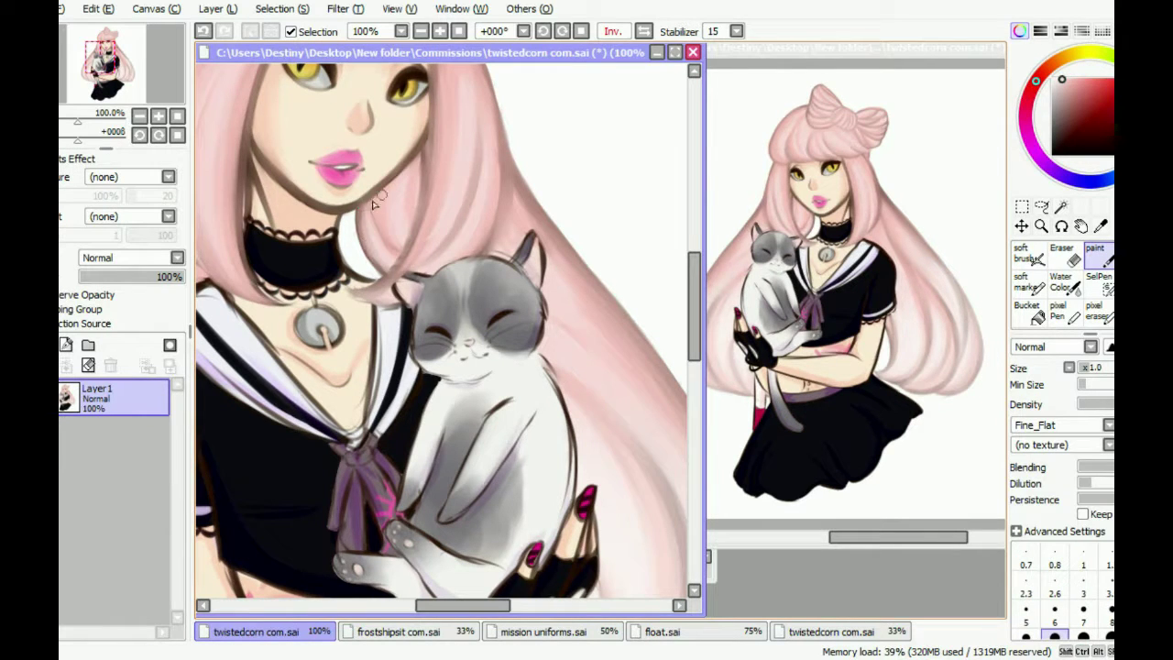
Soften the dark sketch lines on the neck between the jaw and choker with sampled skin tones
scroll(402, 239, "up", 2)
scroll(366, 211, "down", 3)
scroll(336, 175, "up", 3)
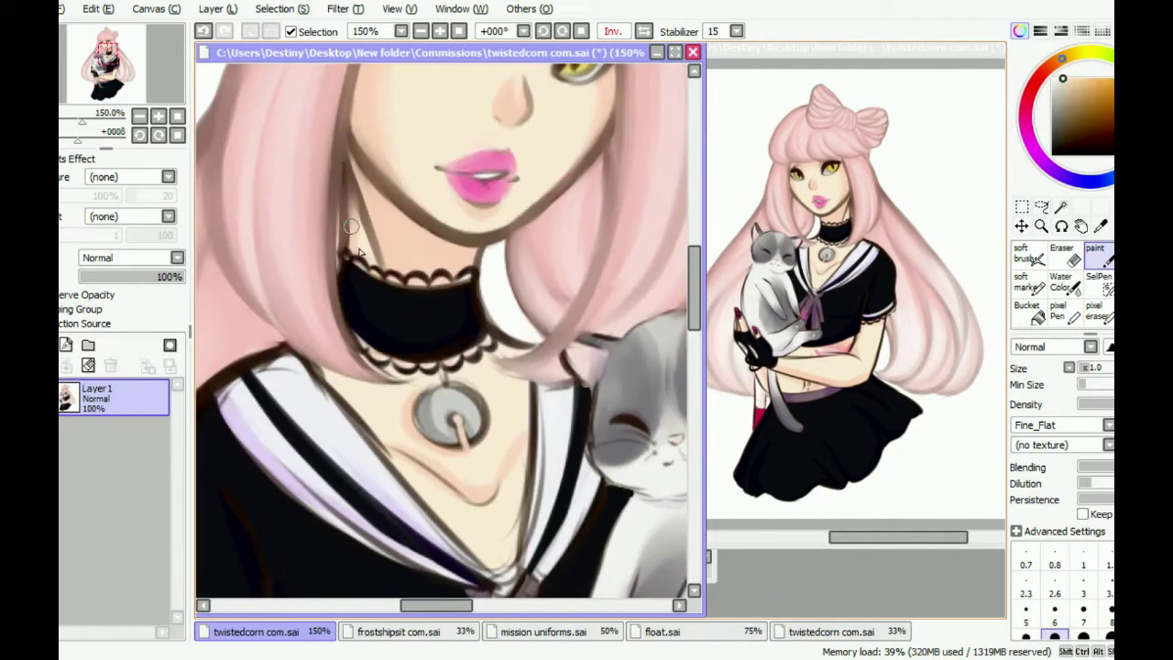
scroll(336, 172, "down", 3)
scroll(345, 138, "up", 3)
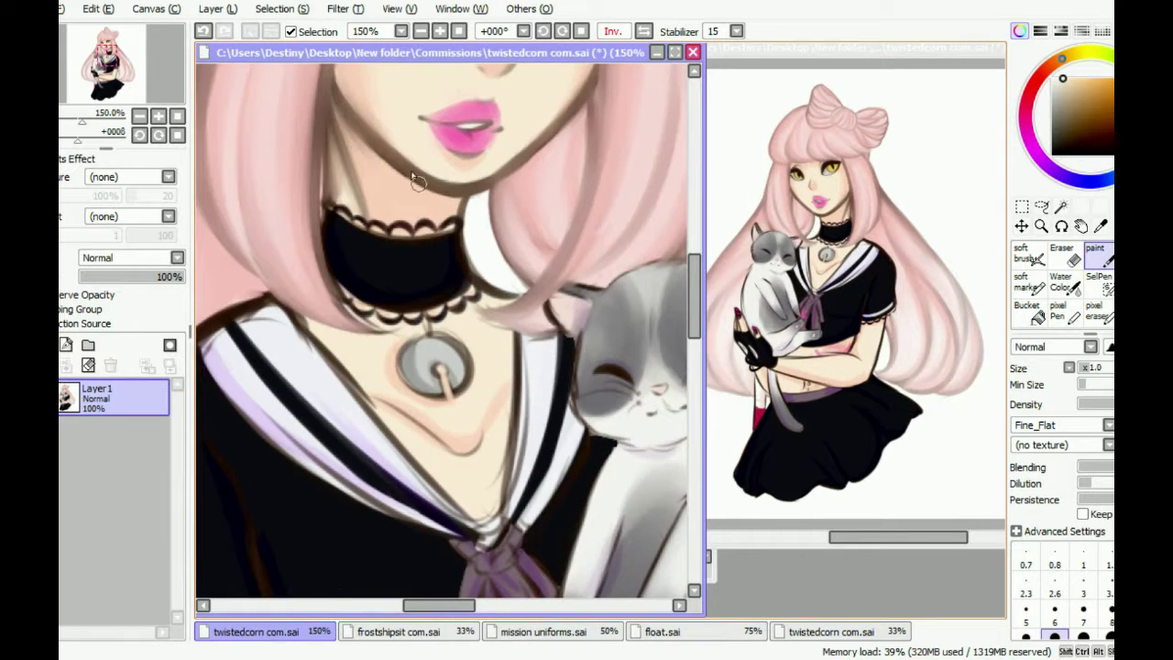
scroll(418, 182, "down", 3)
scroll(620, 290, "up", 3)
Shade the collarbone crease below the pendant with sampled skin tones, using soft and paint brushes on the unmirrored canvas
left_click(435, 302, "alt")
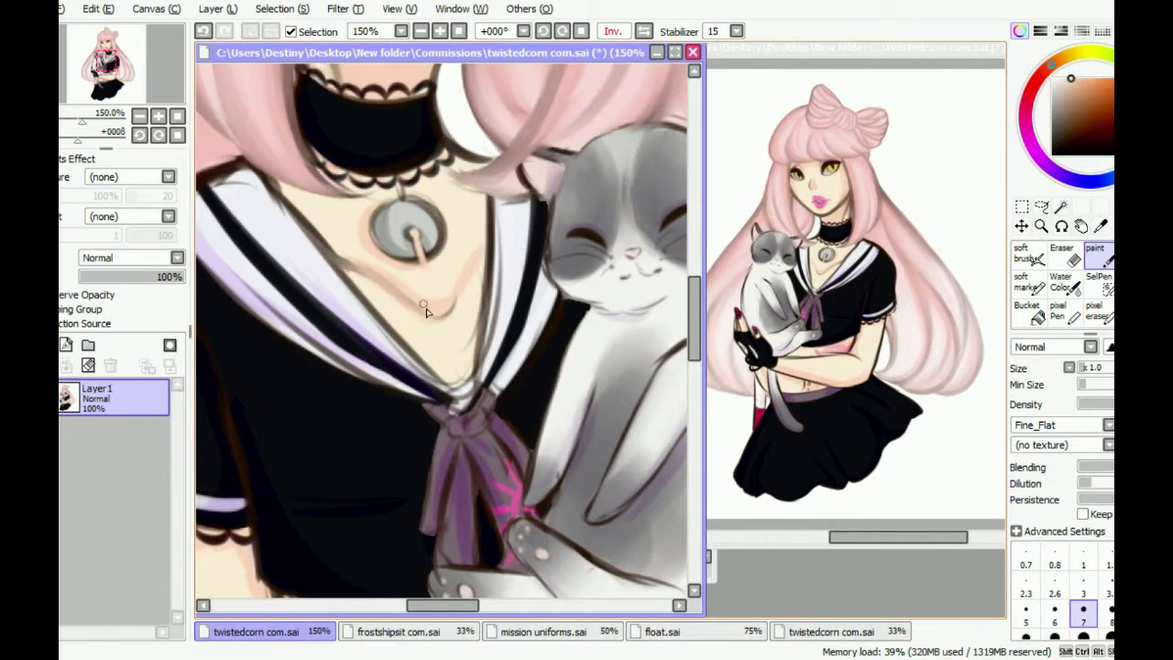
left_click_drag(317, 235, 498, 263)
key("b")
left_click(453, 252, "alt")
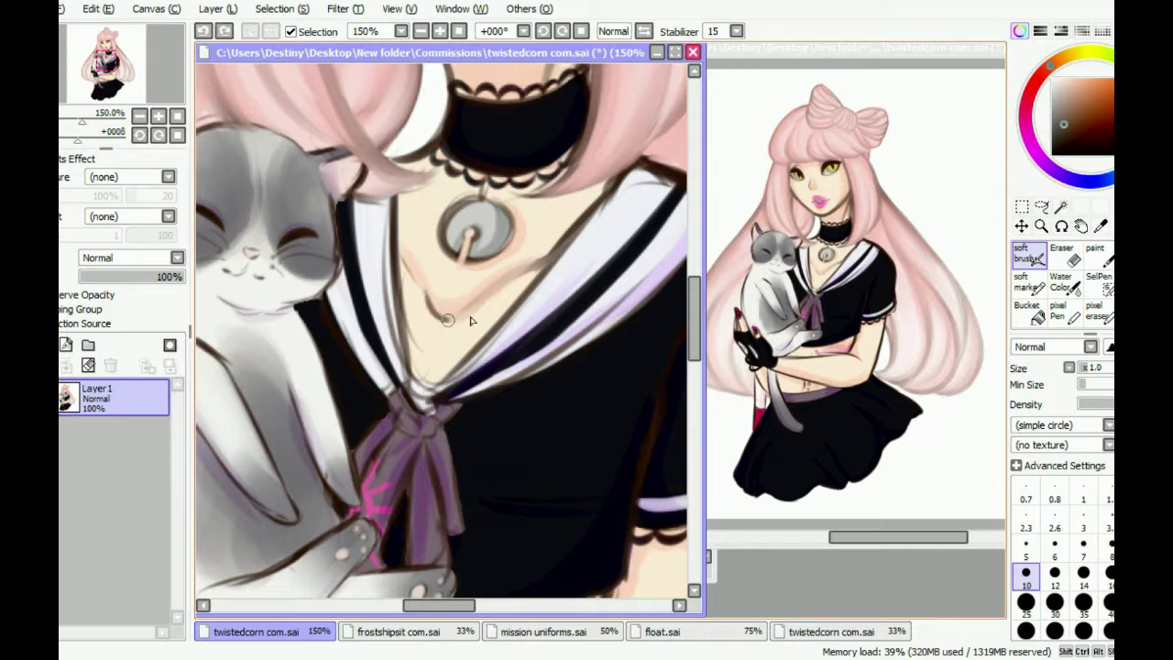
key("n")
left_click_drag(422, 297, 443, 243)
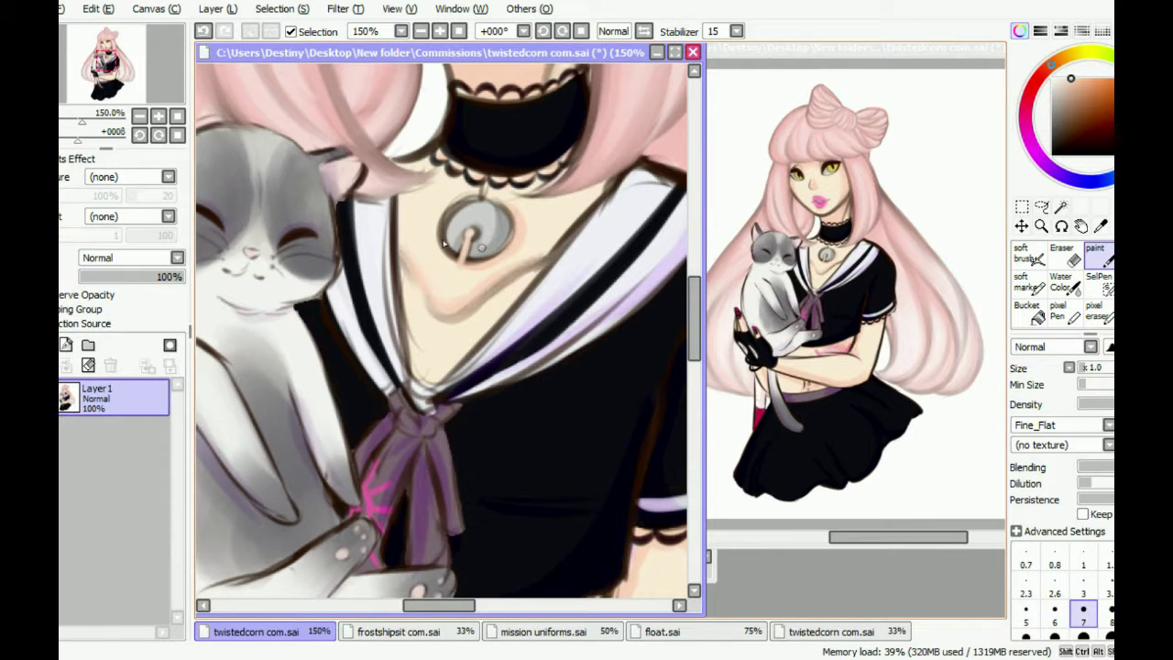
Blend skin tones over the neckline's inner edge and around the pendant, adjusting the paint brush size
scroll(409, 261, "up", 1)
key("b")
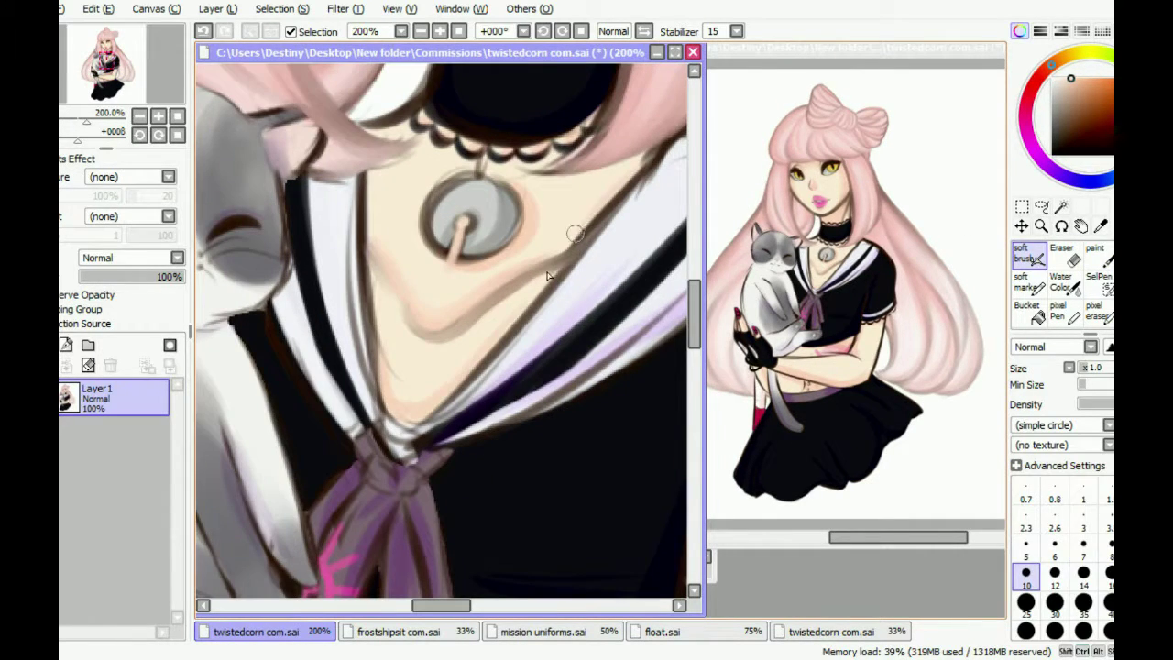
scroll(409, 237, "down", 1)
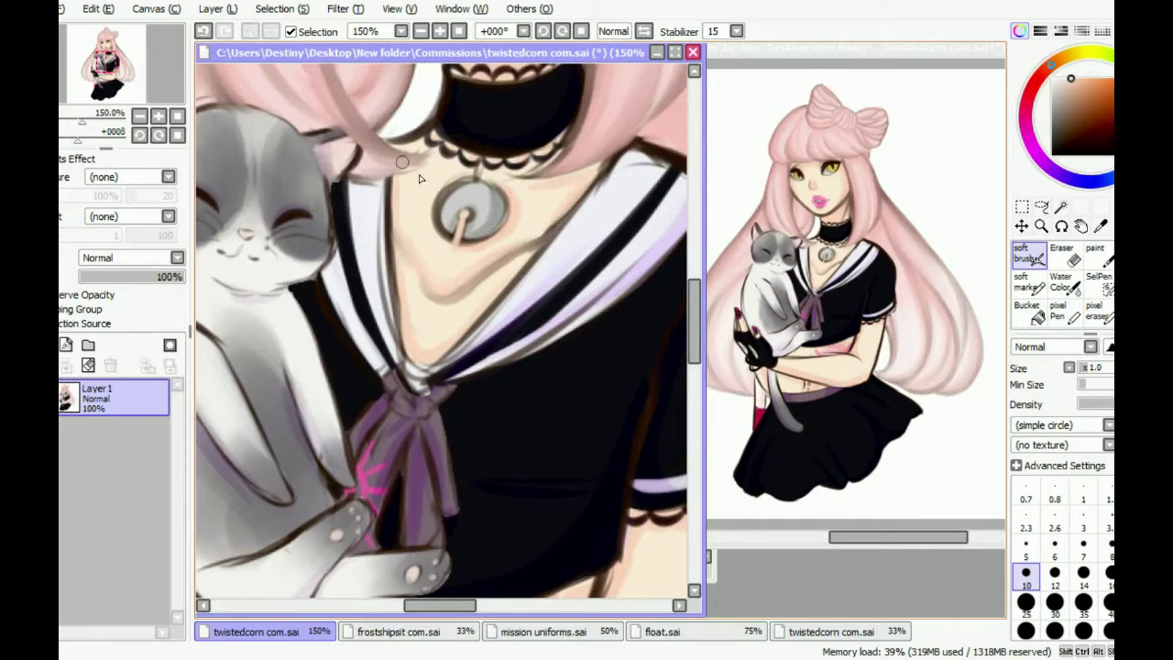
key("b")
key("bracketright")
key("bracketright")
key("bracketright")
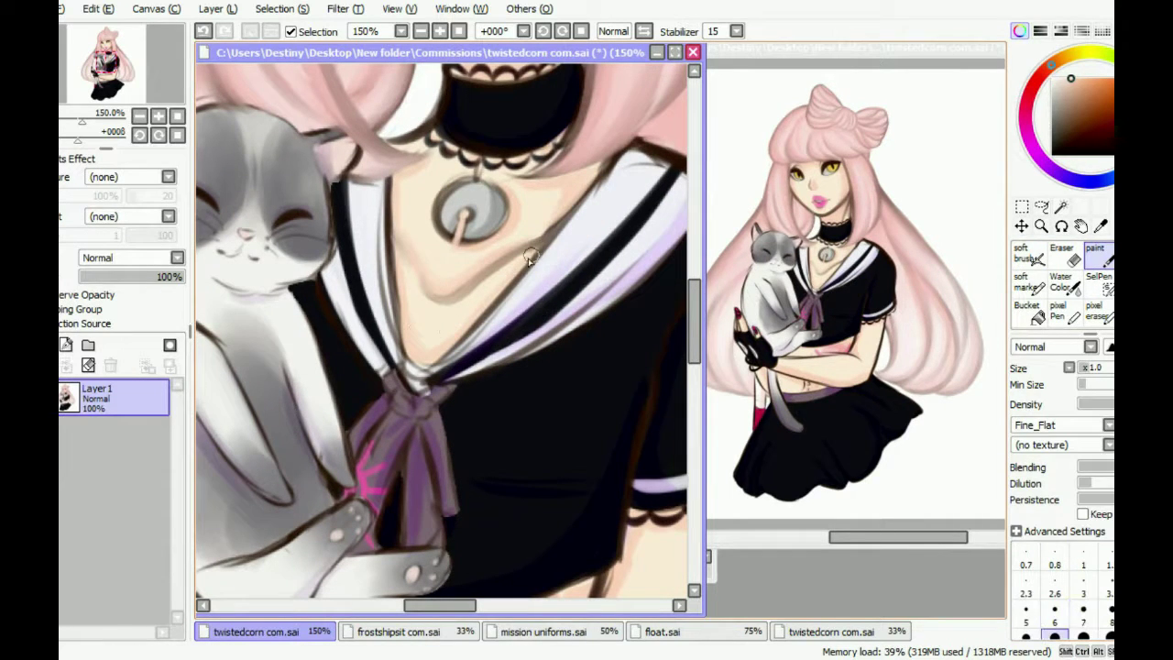
scroll(573, 188, "up", 1)
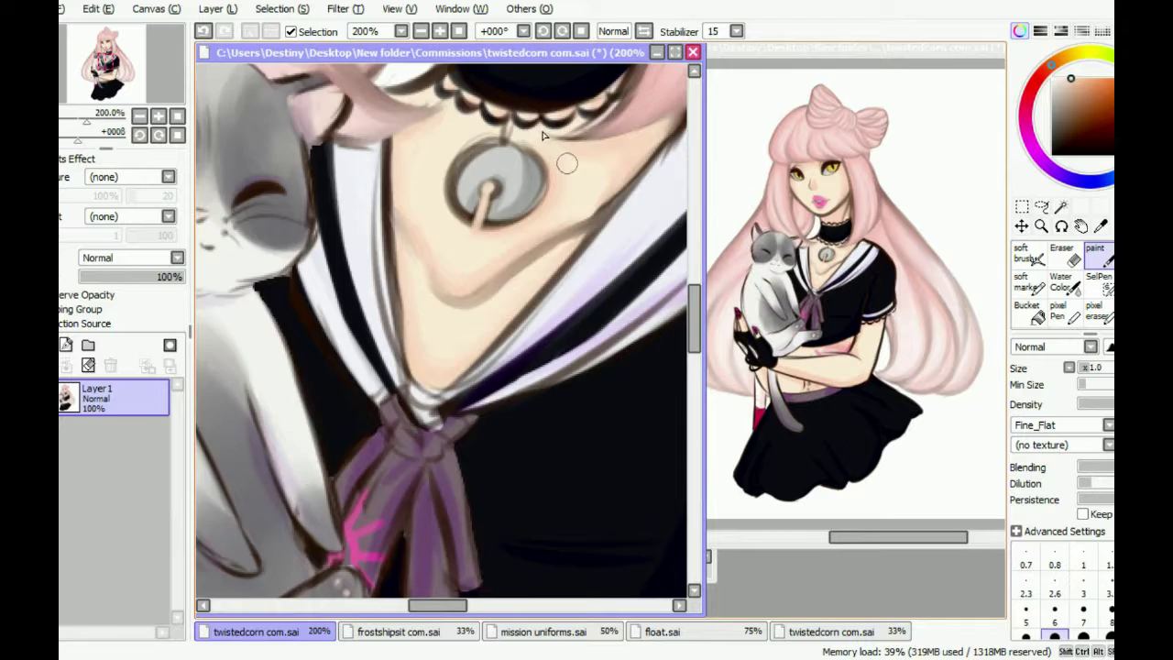
scroll(494, 215, "down", 1)
key("bracketleft")
Mirror the canvas and repaint the pendant's dark outline and centre with sampled greys and skin tones
key("h")
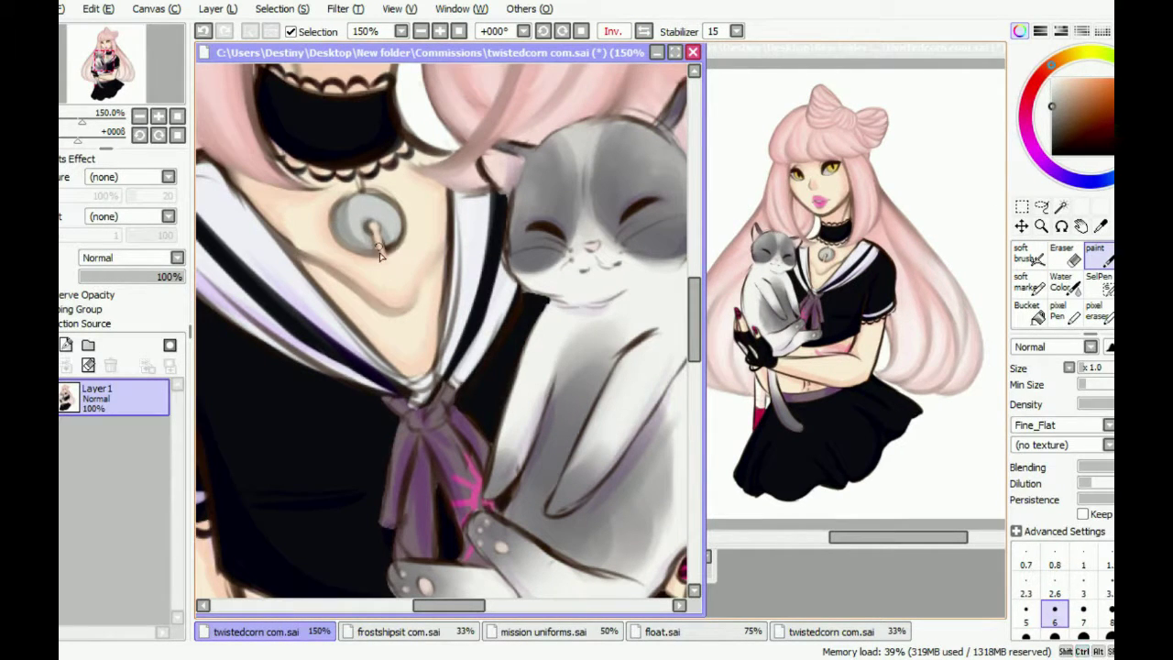
mouse_move(386, 258)
left_mouse_down()
mouse_move(396, 224)
mouse_move(365, 249)
mouse_move(368, 225)
left_mouse_up()
key("e")
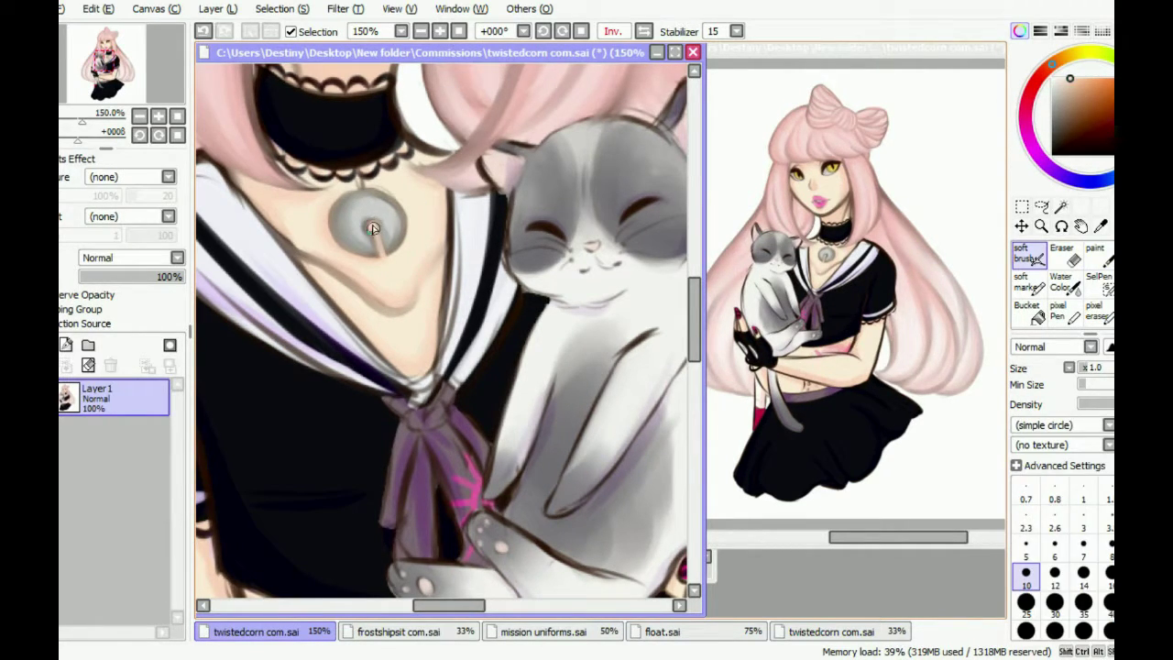
key("e")
left_click(348, 209, "alt")
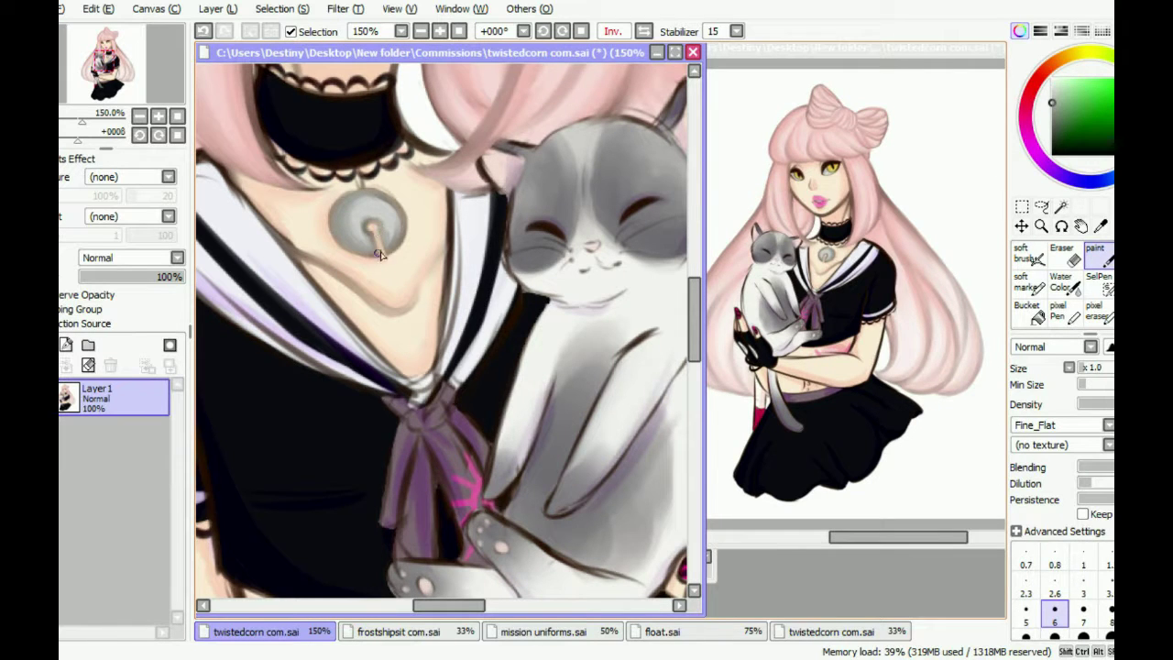
Restore the normal orientation and darken the loop joining the pendant to the choker with the sampled choker colour
scroll(374, 198, "down", 3)
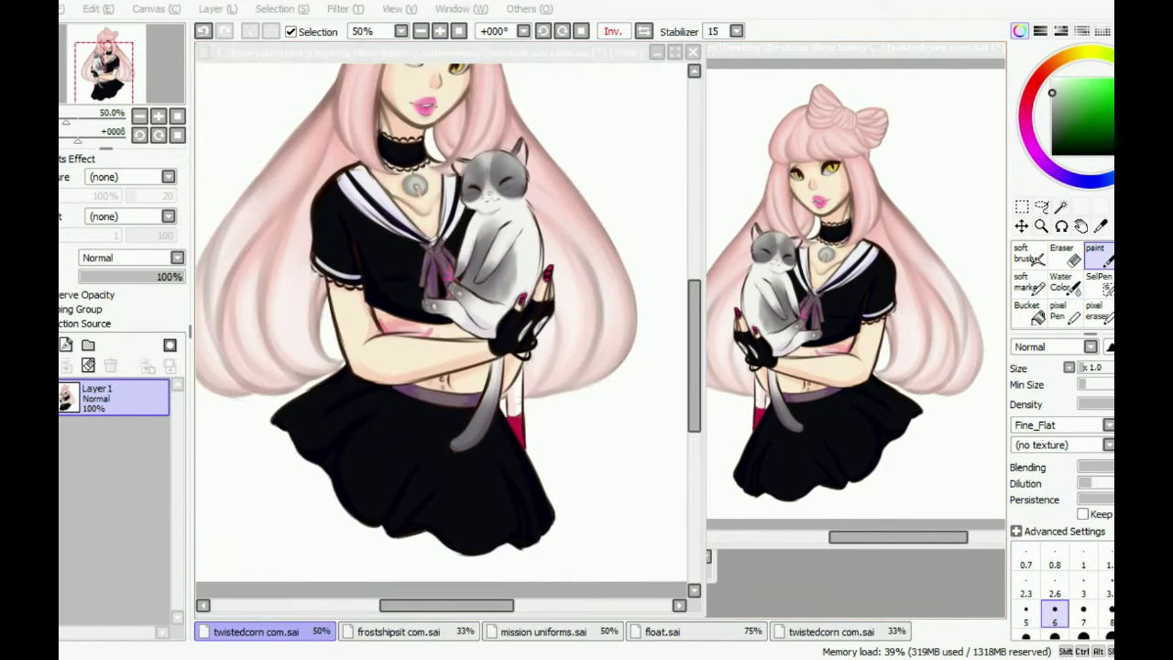
key("h")
scroll(443, 199, "up", 4)
left_click(454, 154, "alt")
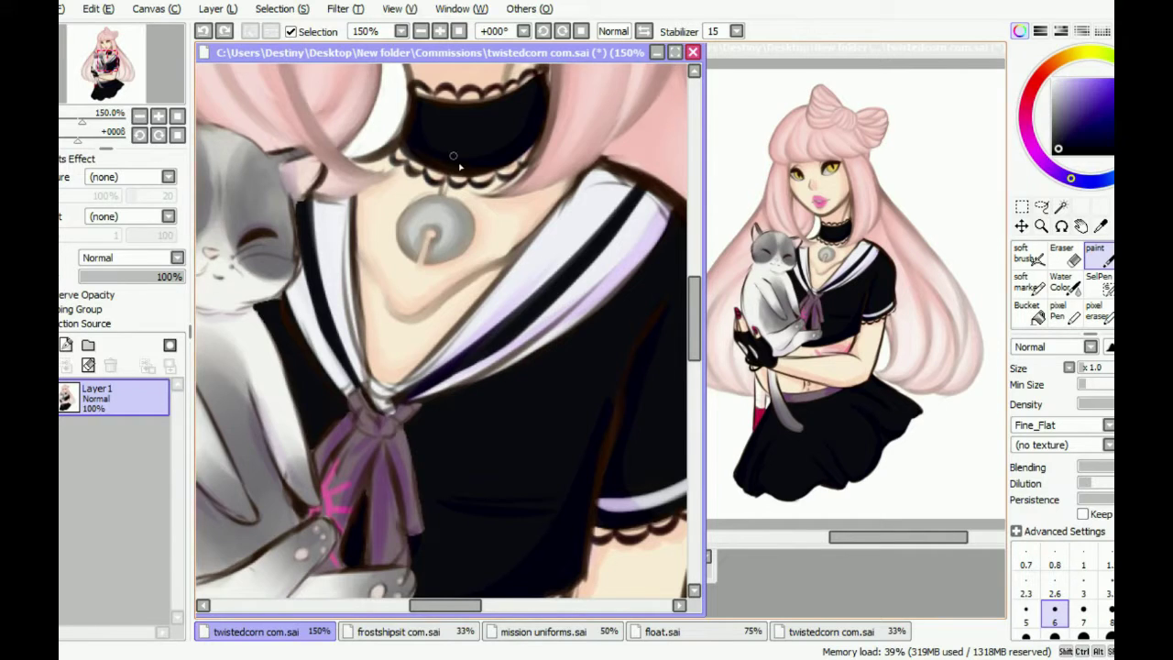
scroll(487, 126, "down", 2)
scroll(520, 333, "up", 1)
Paint over the skin-coloured slit on the choker pendant with sampled greys, alternating between the soft and paint brushes
key("l")
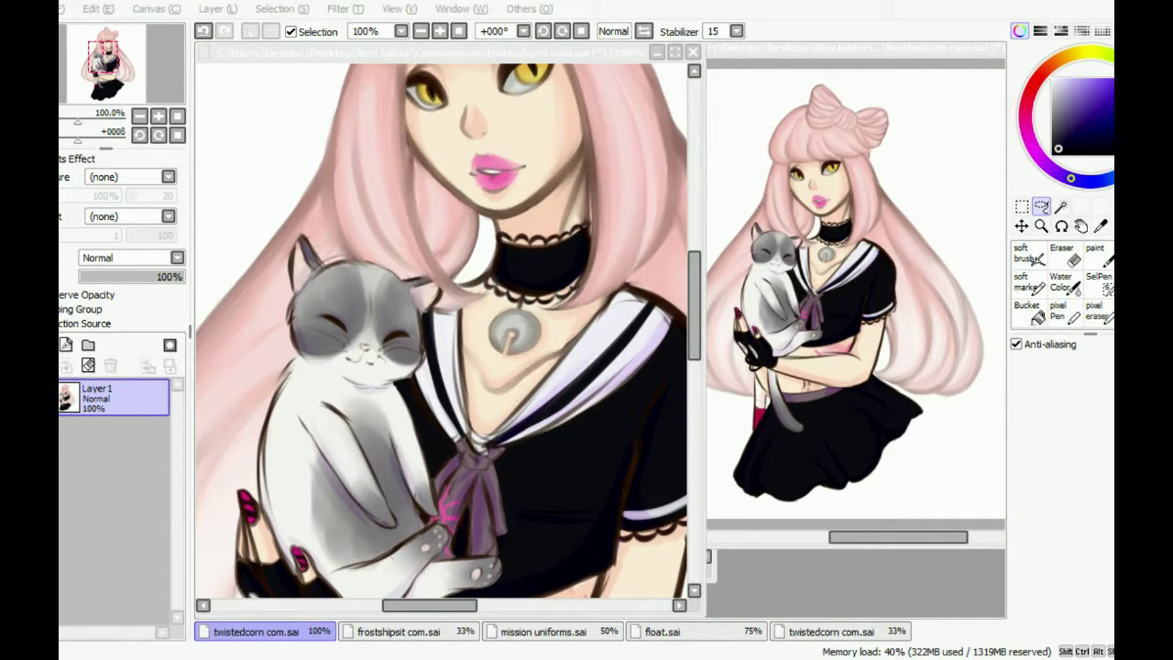
scroll(503, 332, "up", 1)
left_click(504, 332, "alt")
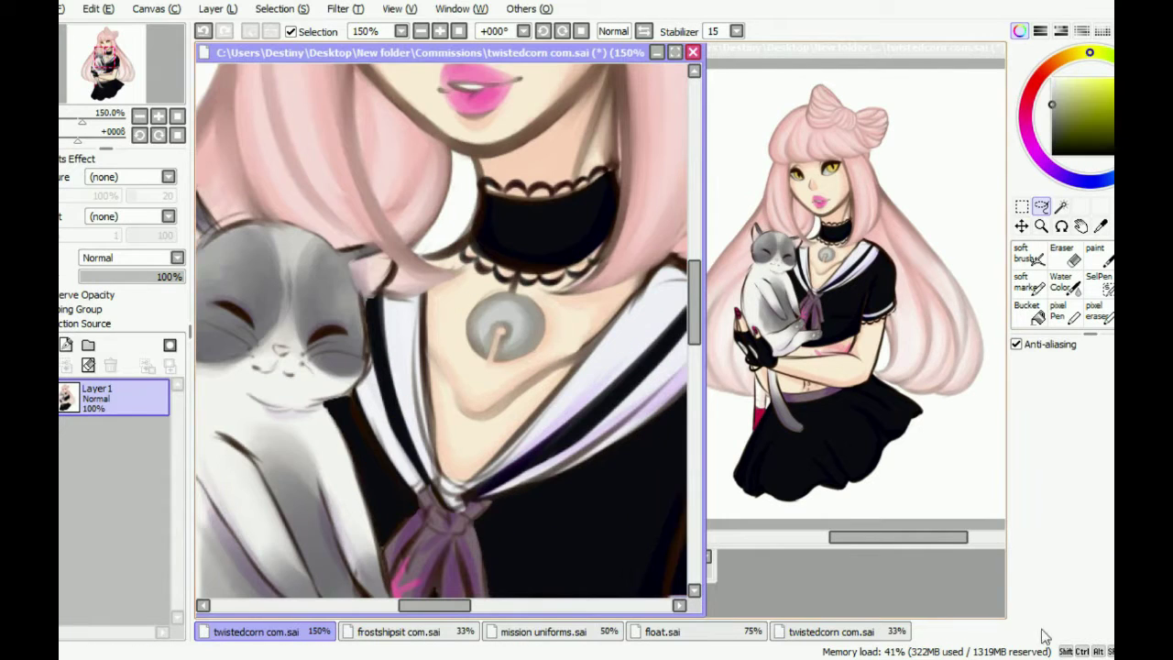
key("b")
left_click(532, 311, "alt")
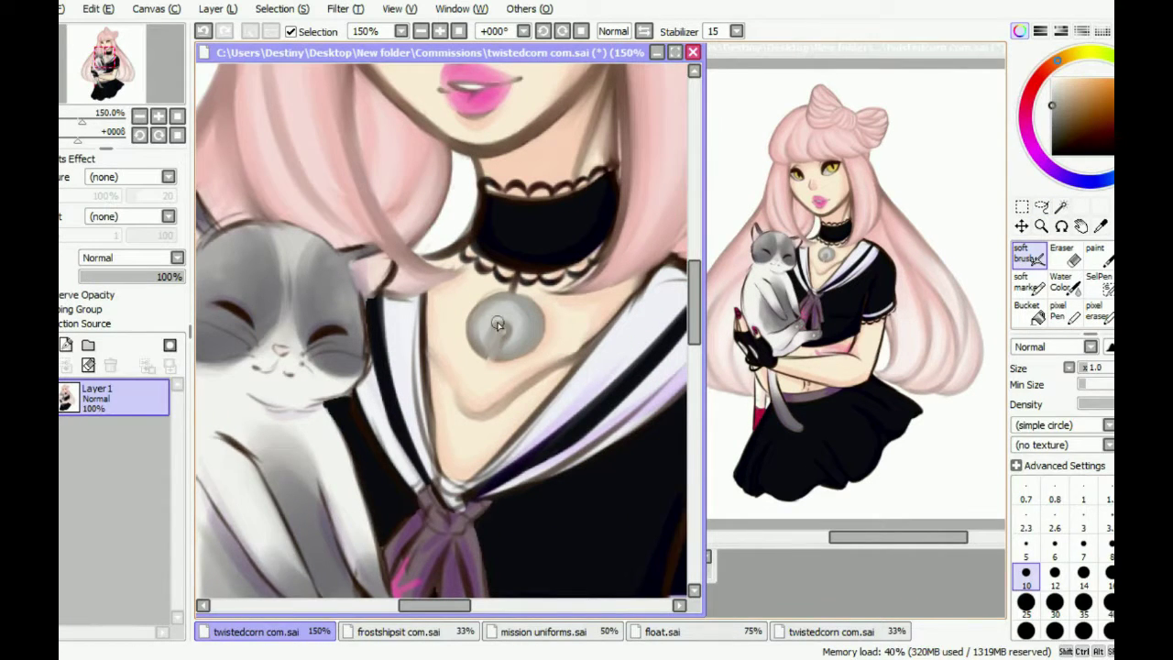
scroll(497, 324, "up", 1)
key("b")
key("b")
key("b")
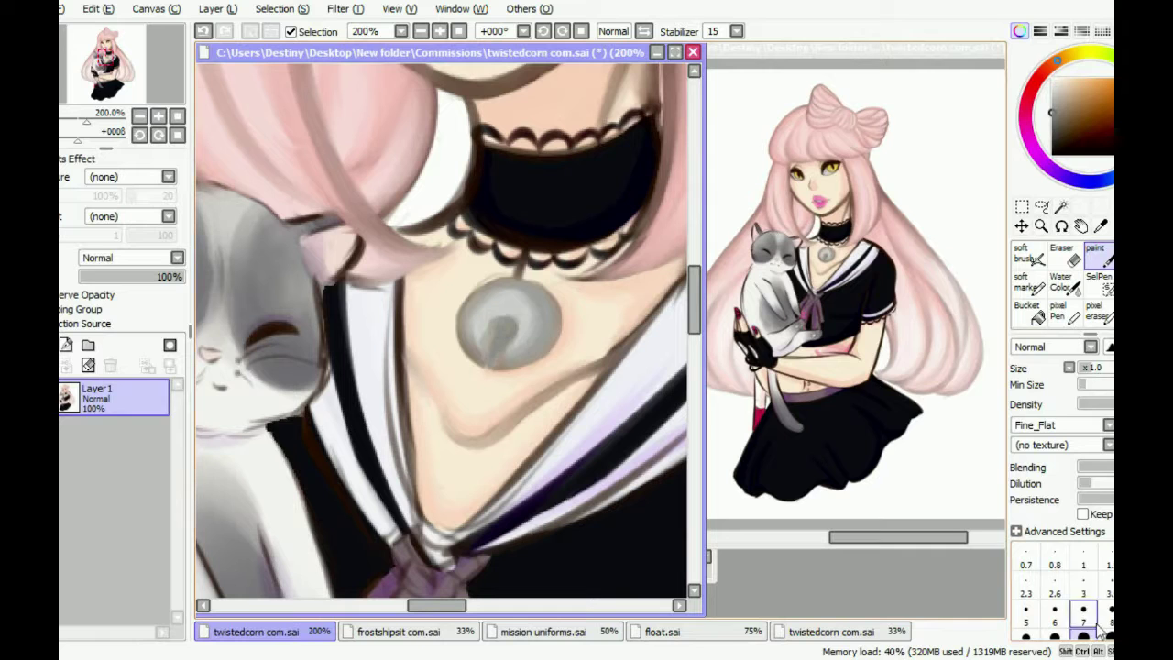
key("b")
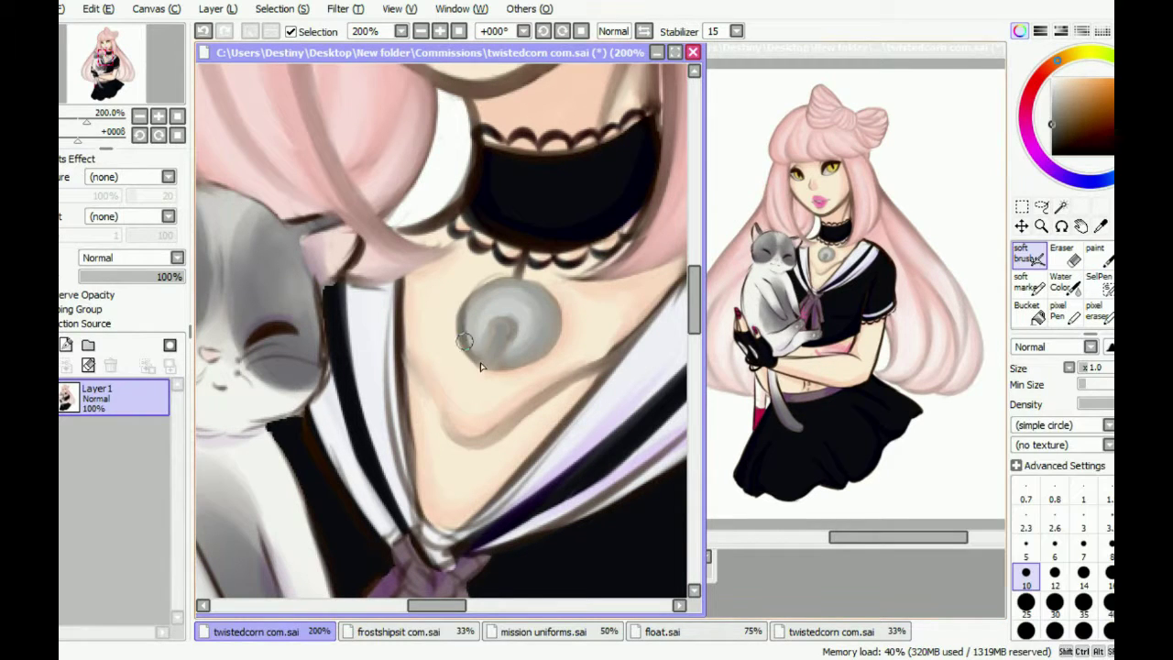
Mirror the canvas and lighten the pendant around its slit with a sampled light grey
key("h")
mouse_move(328, 341)
left_mouse_down()
mouse_move(332, 302)
mouse_move(389, 286)
mouse_move(339, 362)
mouse_move(378, 296)
left_mouse_up()
left_click(348, 333, "alt")
scroll(385, 343, "down", 1)
key("b")
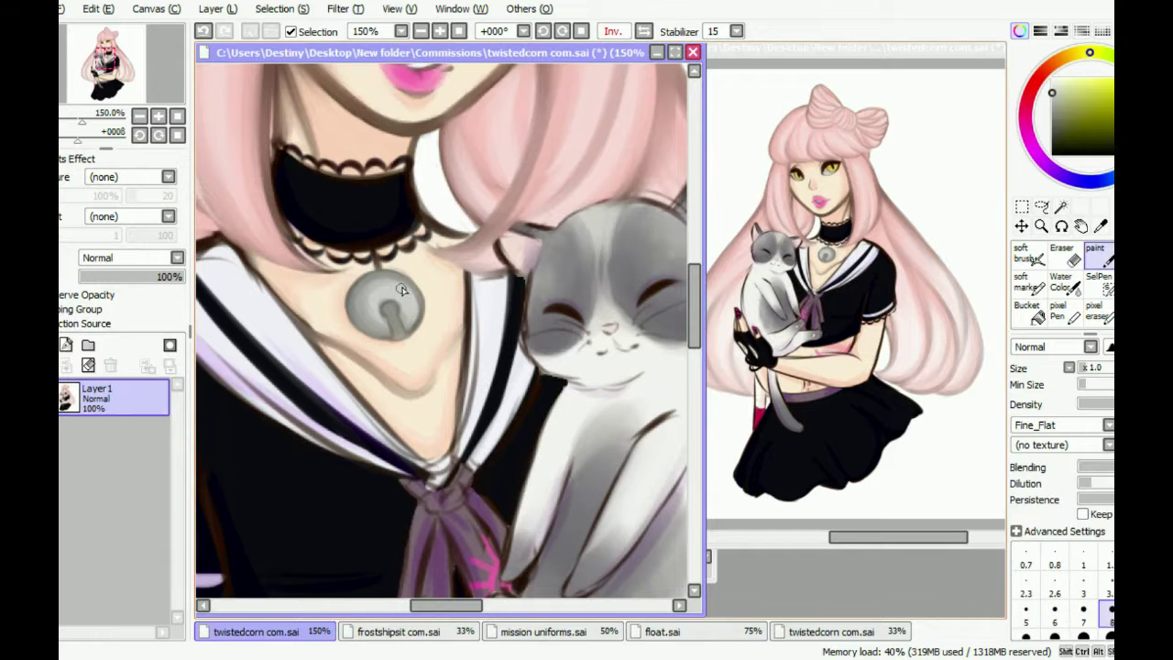
Shade the pendant's face and slit with soft grey tones, alternating between the soft and paint brushes
scroll(388, 325, "up", 1)
key("bracketleft")
key("bracketleft")
key("v")
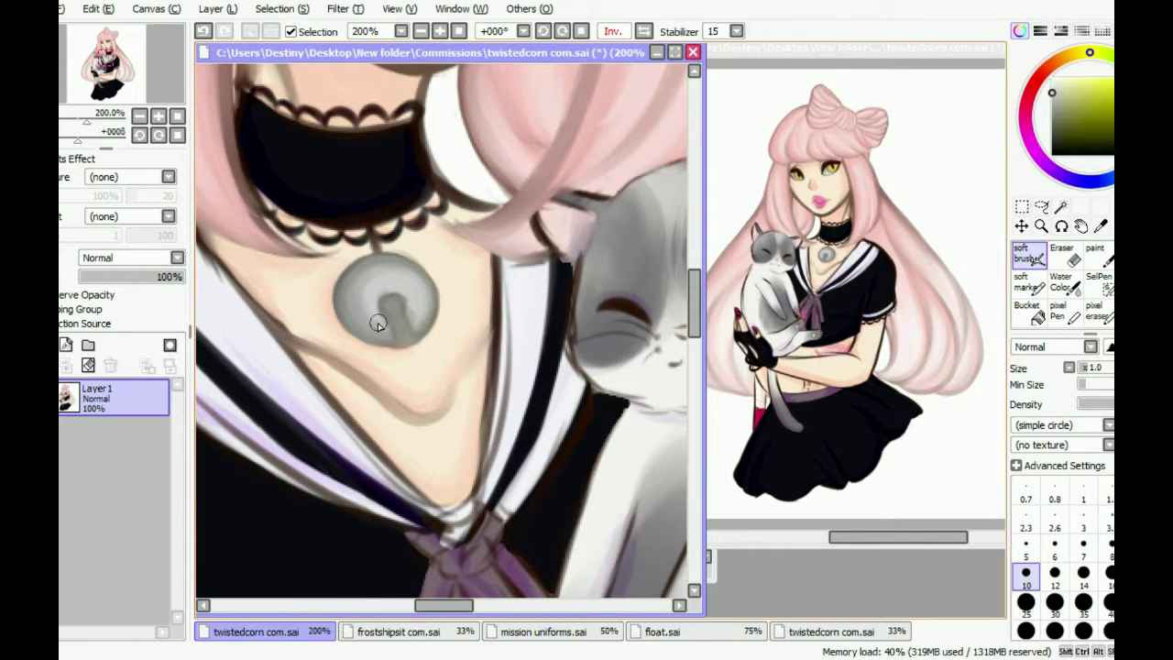
key("b")
key("v")
key("b")
key("v")
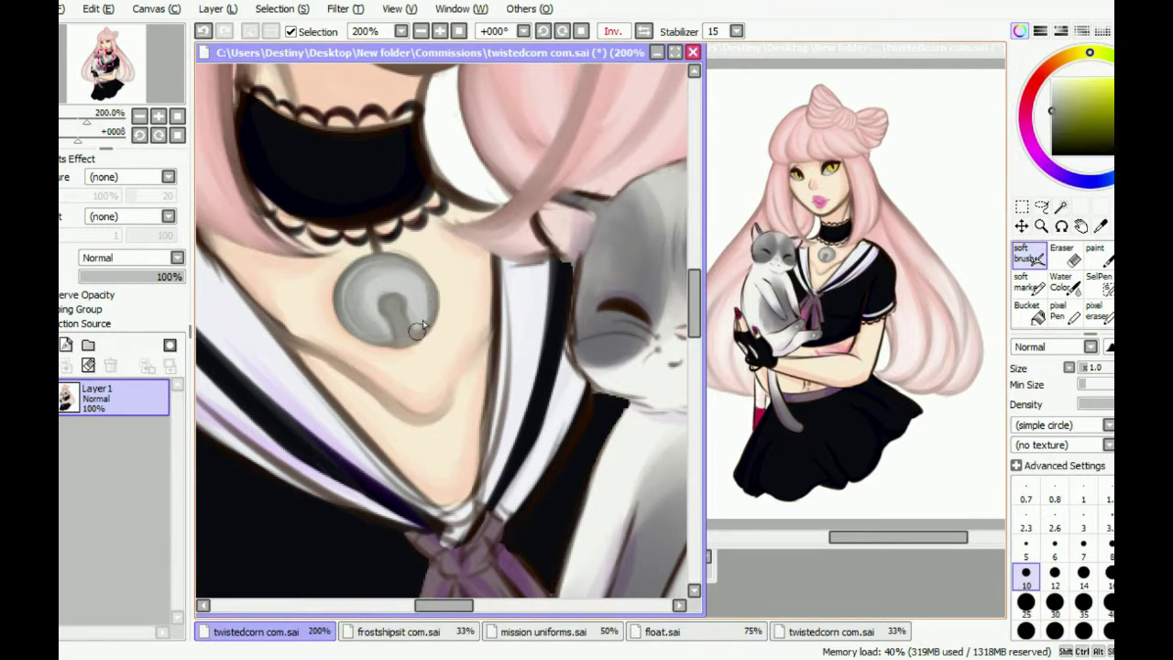
Smooth the pendant's outer edge and slit with sampled greys and skin tones, using the paint and soft brushes
scroll(389, 310, "up", 1)
left_click(344, 286, "alt")
key("b")
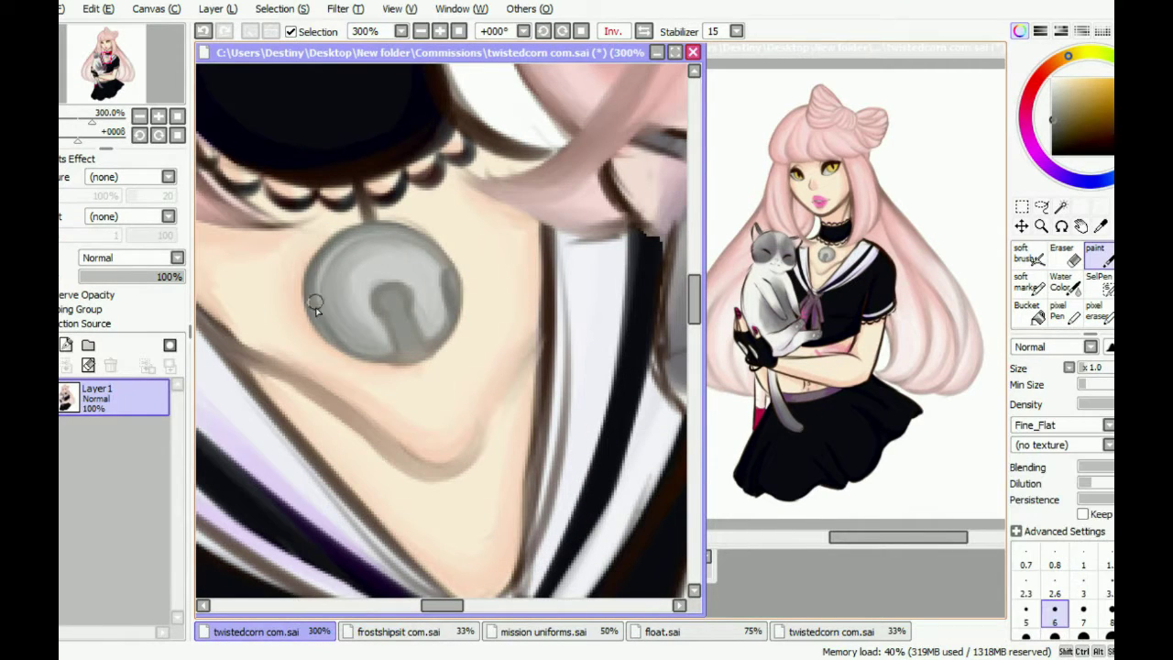
scroll(385, 311, "down", 1)
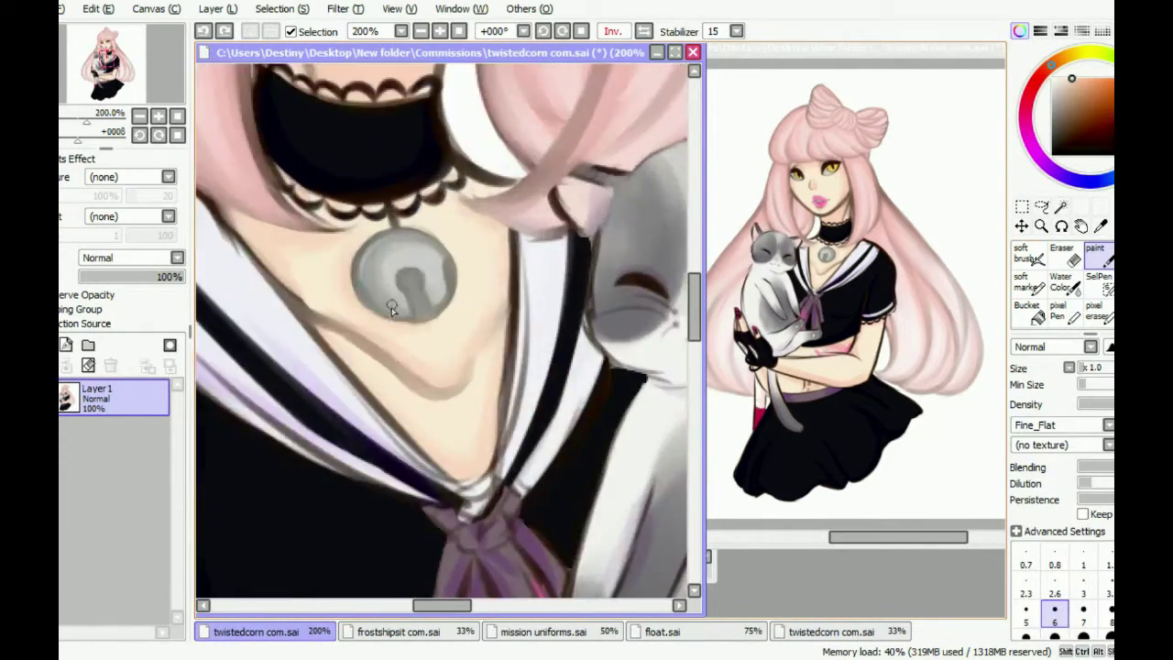
left_click_drag(427, 296, 419, 296)
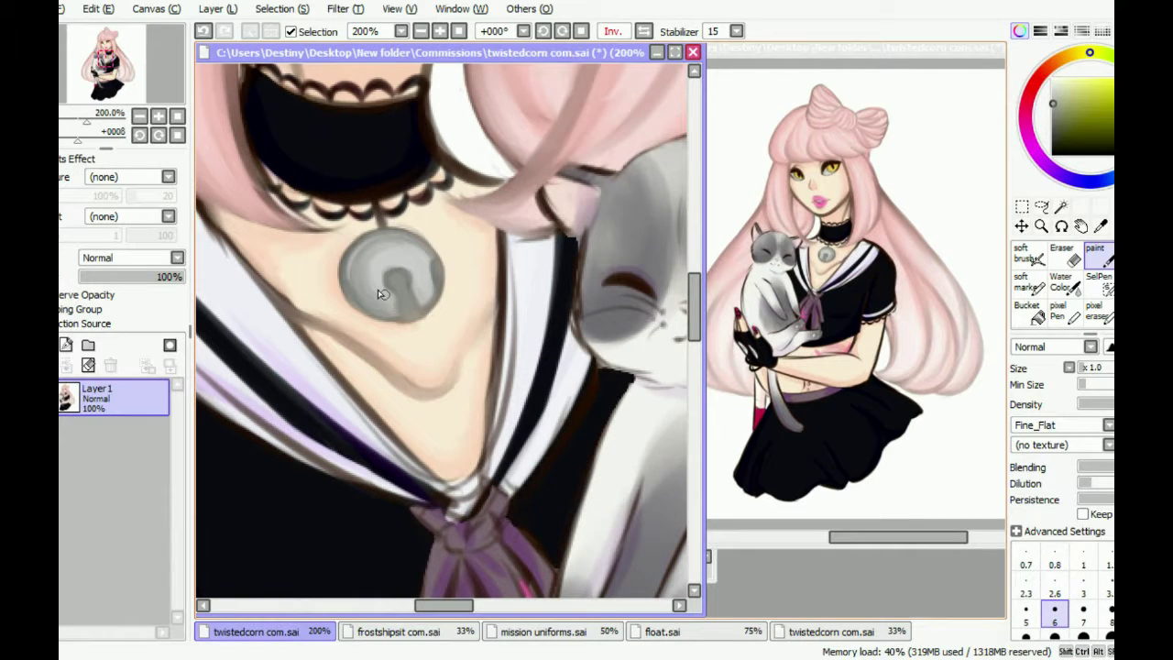
left_click(411, 288, "alt")
key("n")
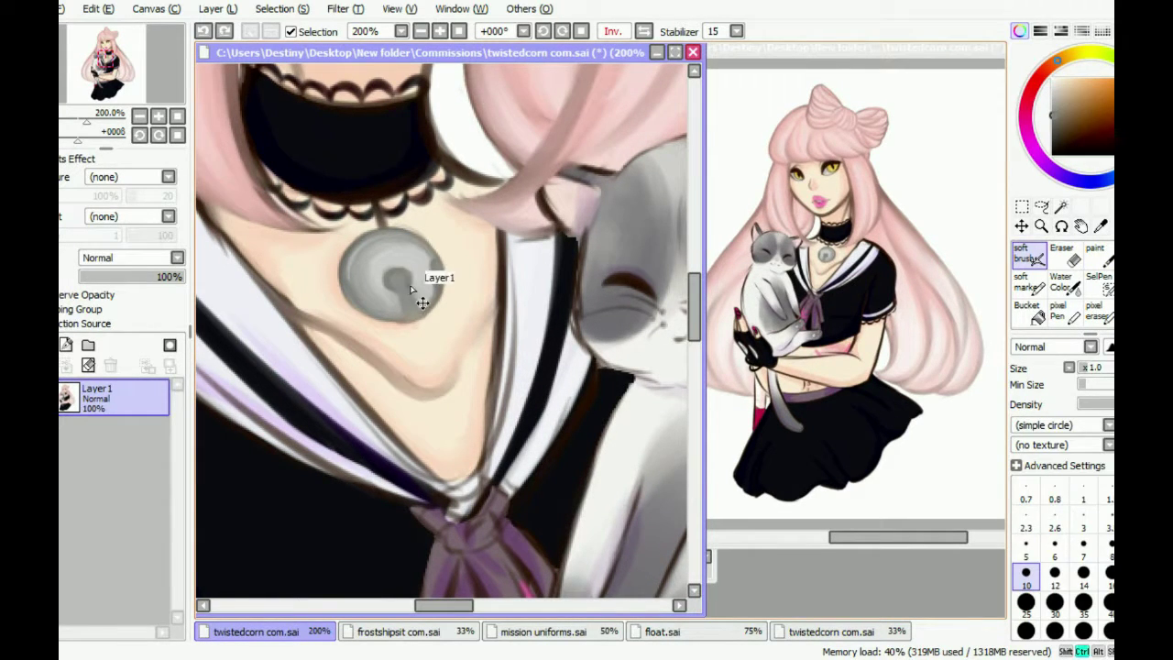
key("s")
Select the area around the pendant and paste a copy of it on a new layer
scroll(412, 255, "down", 3)
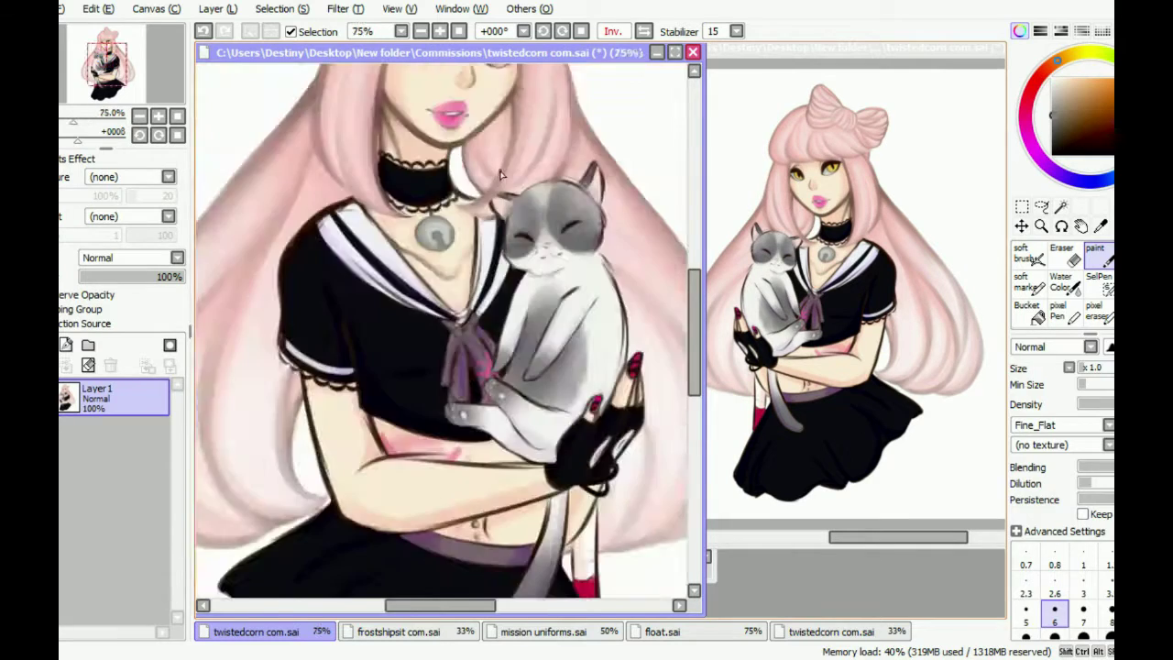
scroll(412, 254, "up", 4)
mouse_move(417, 229)
left_mouse_down()
mouse_move(401, 293)
mouse_move(378, 289)
left_mouse_up()
scroll(410, 252, "down", 3)
key("ctrl+c")
key("ctrl+v")
Adjust the pasted pendant with Free Deform, restore the normal canvas orientation, and merge the copy into the painting layer
key("ctrl+t")
scroll(374, 284, "up", 2)
key("h")
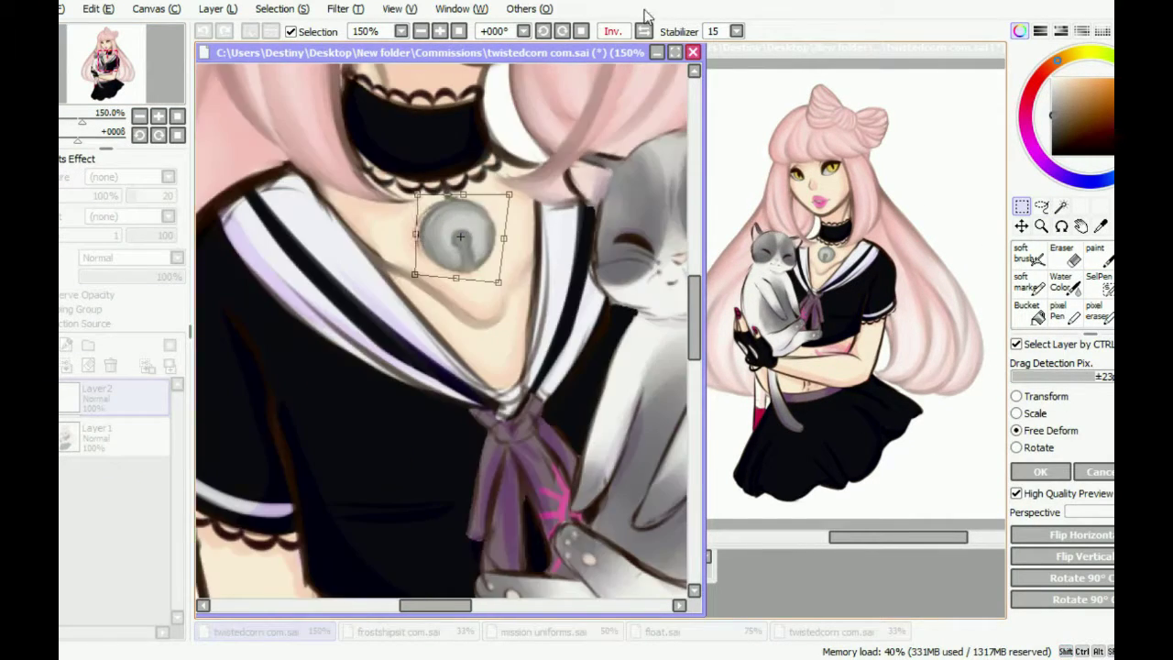
key("h")
scroll(319, 240, "down", 2)
scroll(319, 240, "up", 1)
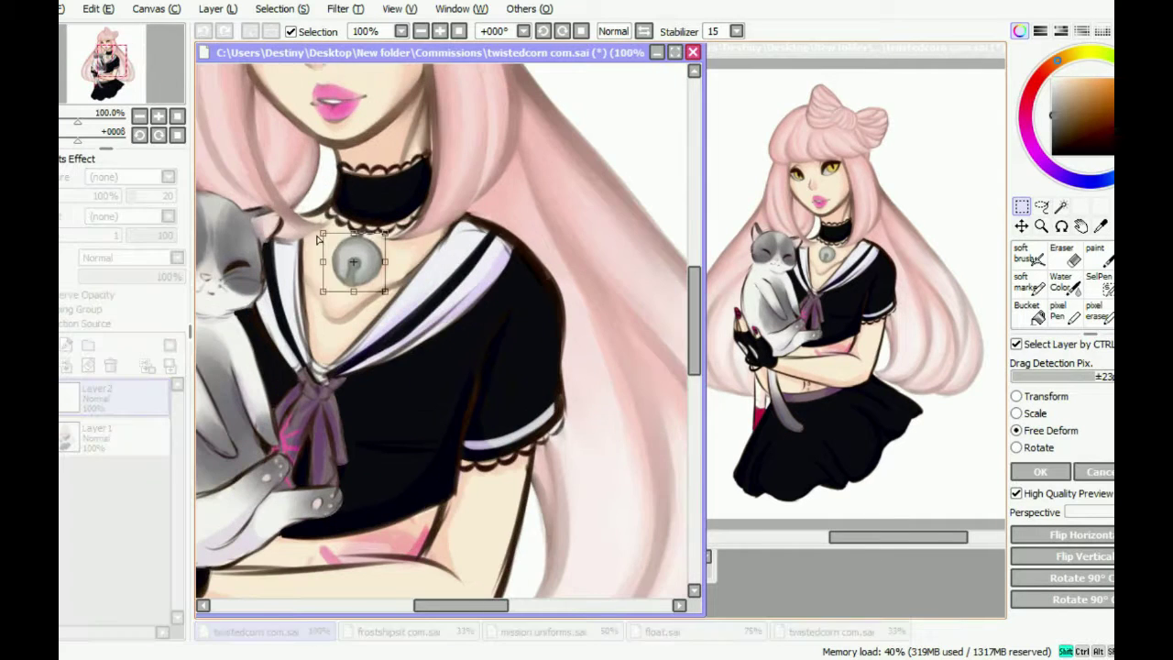
left_click_drag(356, 267, 365, 275)
key("Return")
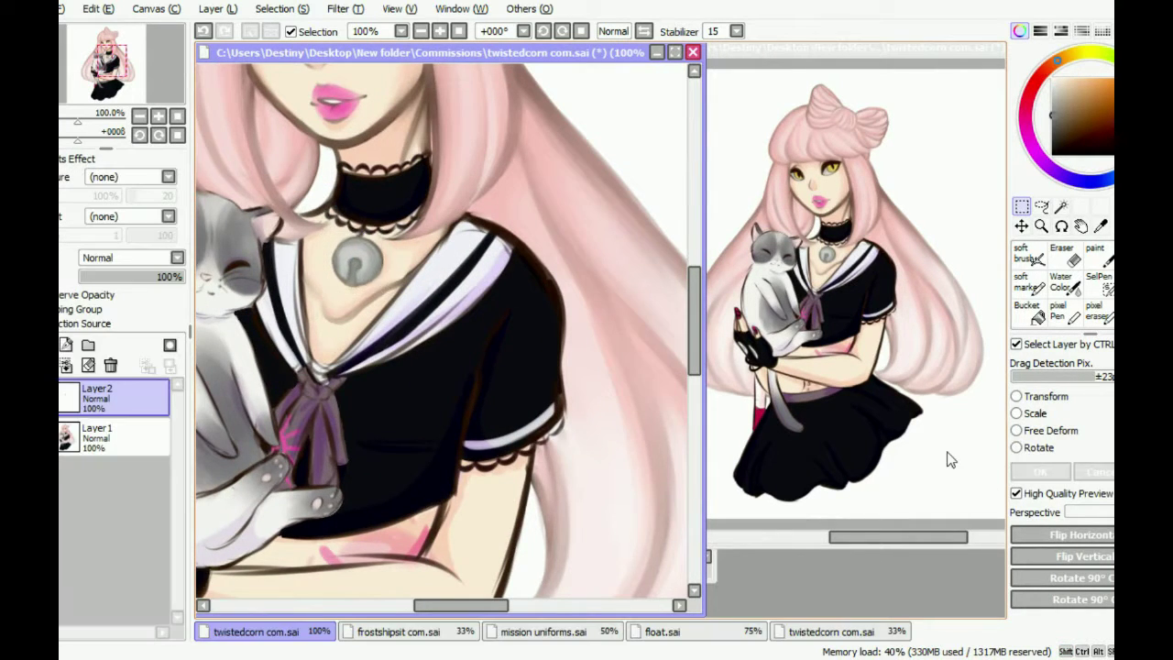
scroll(522, 240, "up", 1)
key("ctrl+e")
Repaint the lace scallops along the choker's upper and lower edges with sampled dark and skin tones using the paint brush
key("b")
left_click(395, 230, "alt")
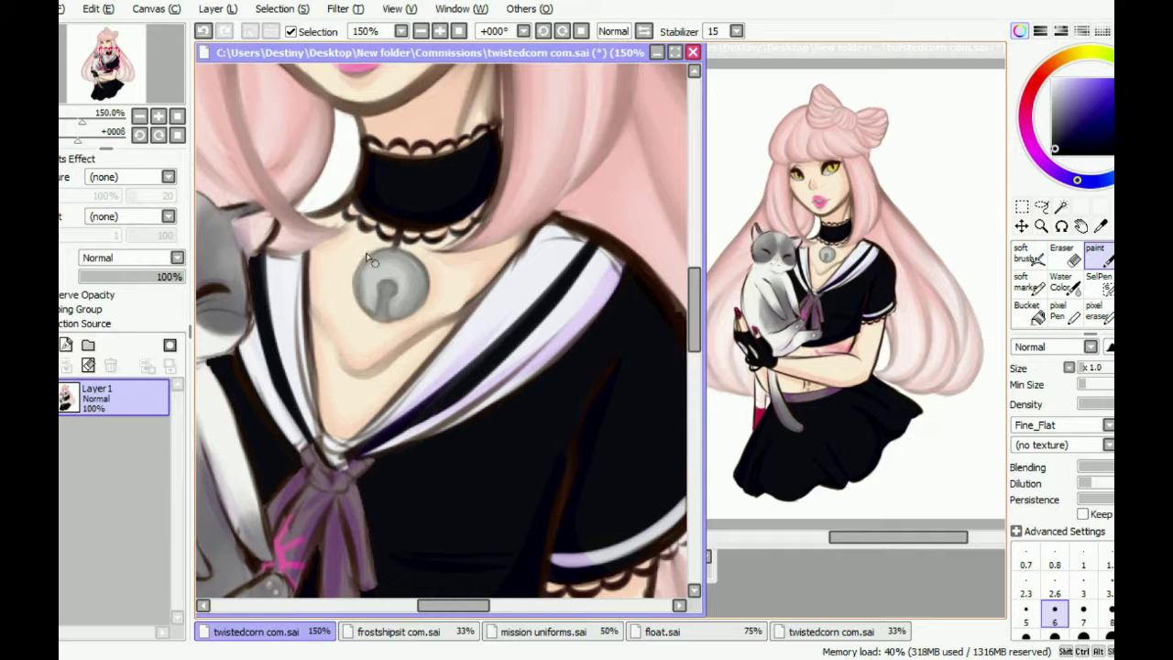
left_click(380, 249, "alt")
scroll(472, 298, "up", 3)
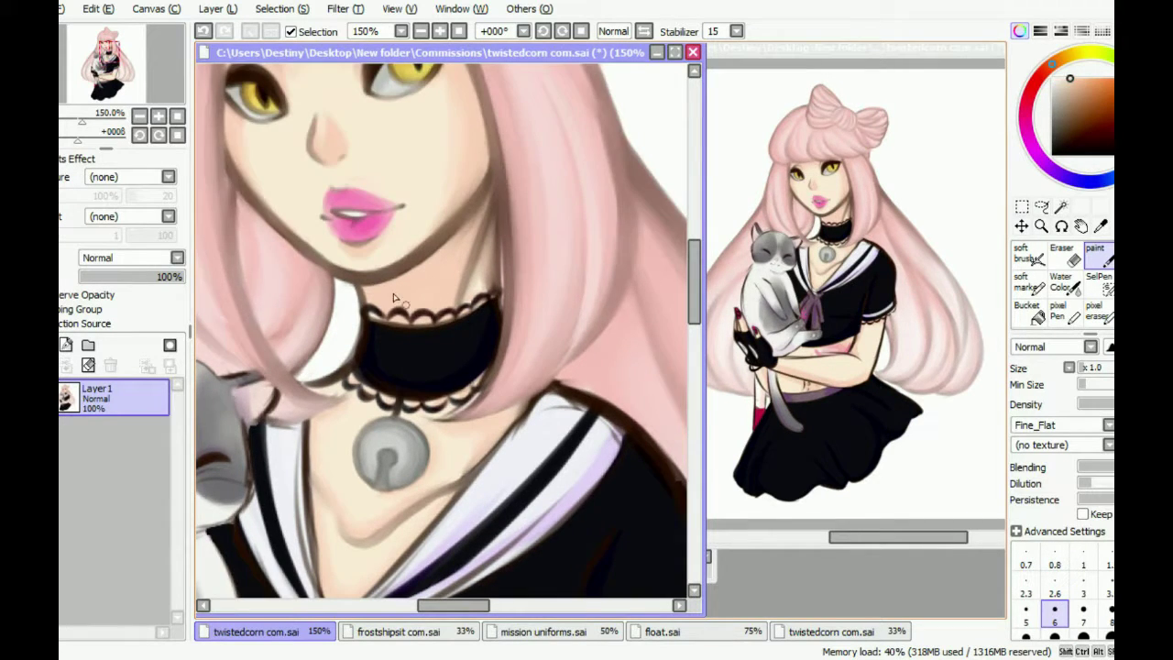
left_click_drag(167, 277, 151, 278)
left_click_drag(433, 394, 482, 371)
mouse_move(365, 339)
left_mouse_down()
mouse_move(495, 301)
mouse_move(486, 316)
left_mouse_up()
left_click(1106, 261)
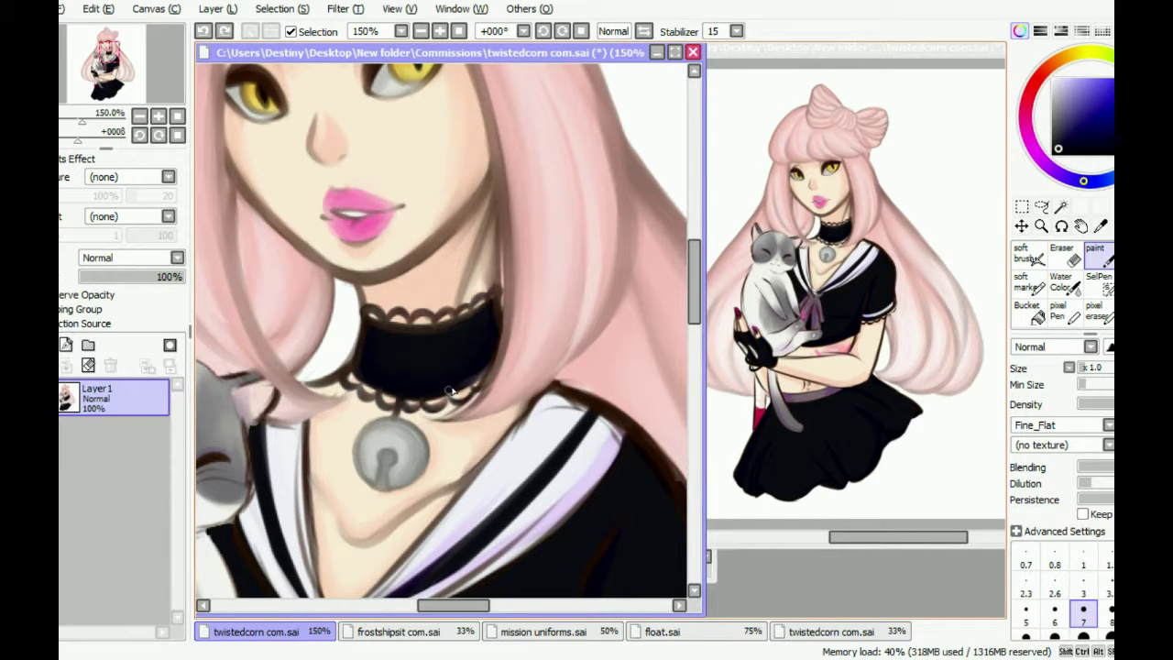
Clean up the hair and skin around the choker with sampled colours and undo the last stroke
left_click(542, 295, "alt")
left_click(275, 412, "alt")
left_click(312, 376, "alt")
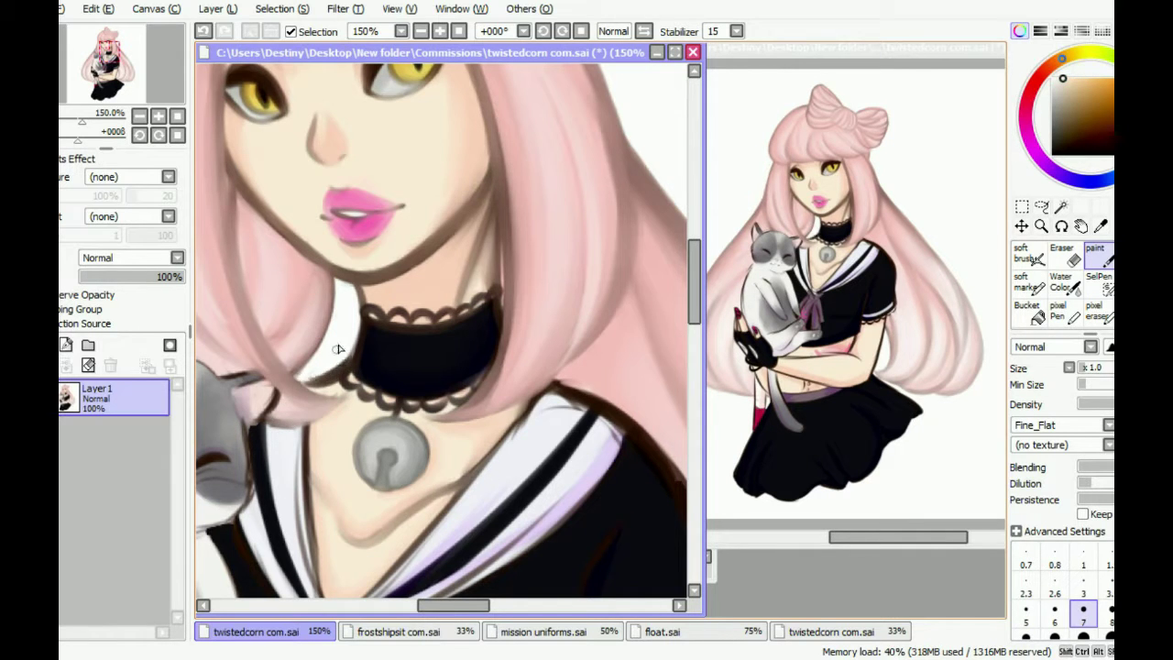
key("ctrl+z")
scroll(362, 258, "down", 2)
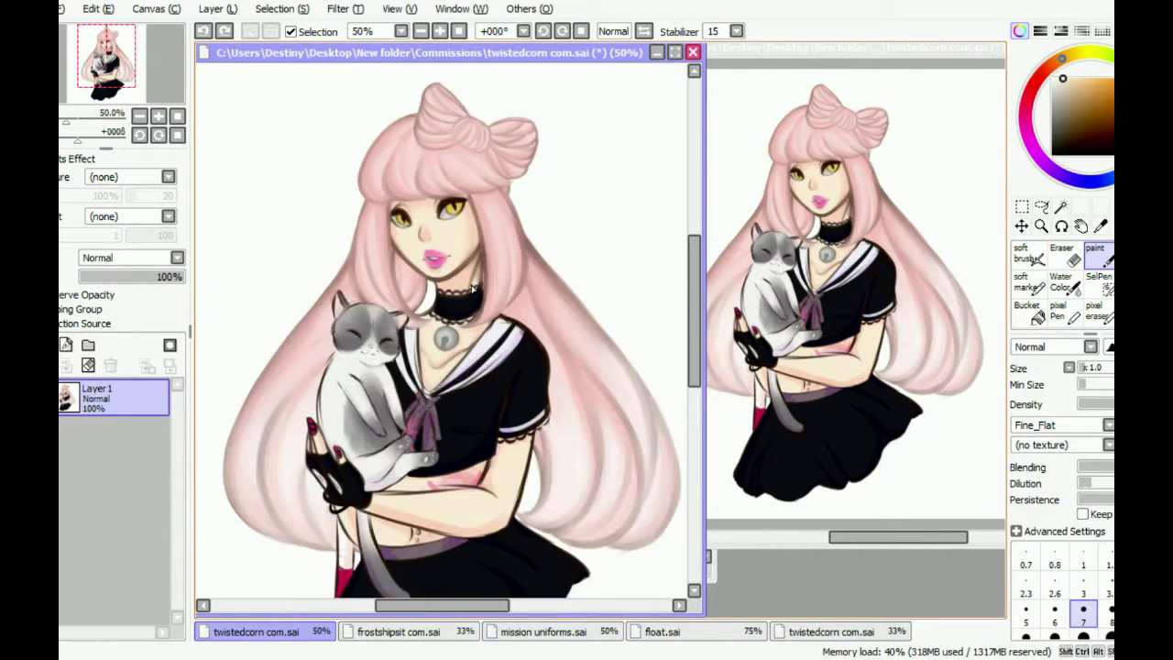
Soften the dark outline of the cat's upright ear with sampled grey and pink hair tones
scroll(362, 275, "up", 2)
left_click(360, 298, "alt")
left_click(380, 272, "alt")
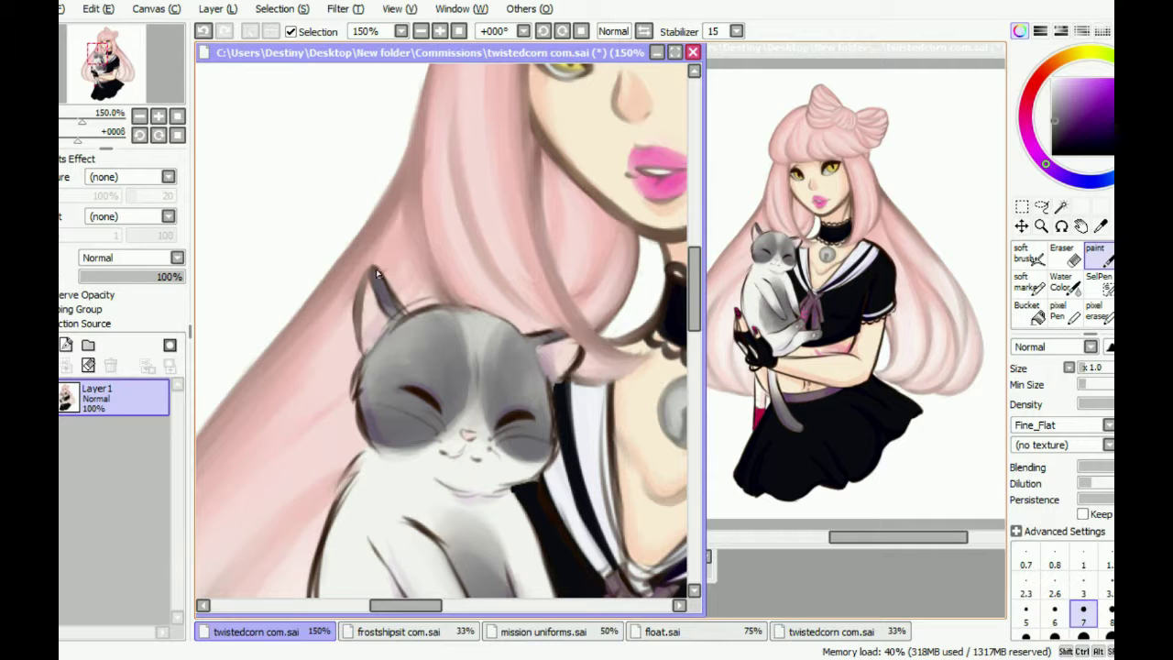
left_click(367, 315, "alt")
key("ctrl+z")
key("b")
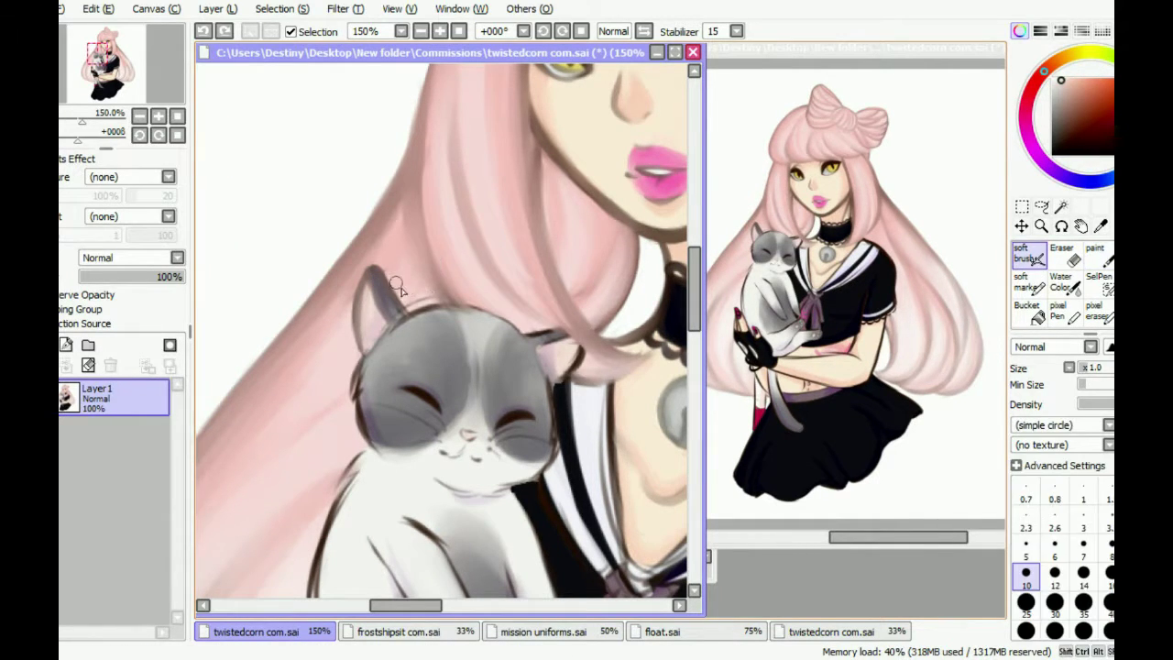
left_click(396, 285, "alt")
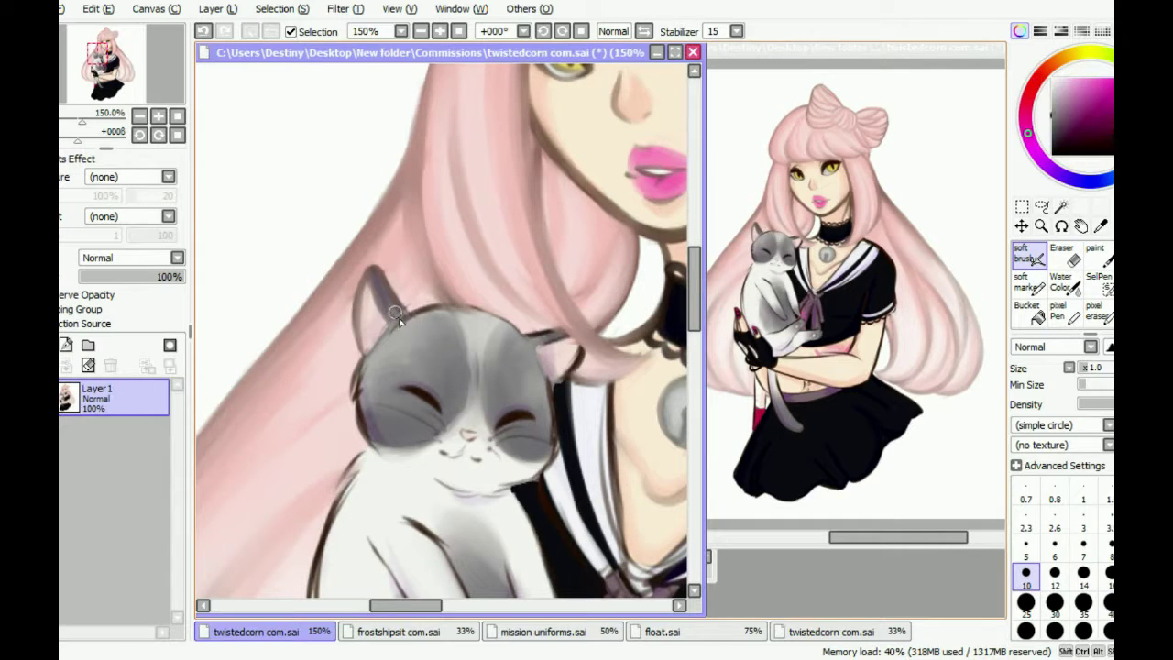
Paint over the outline along the top of the cat's head with sampled greys, mirroring the canvas to refine it
key("v")
left_click(422, 321, "alt")
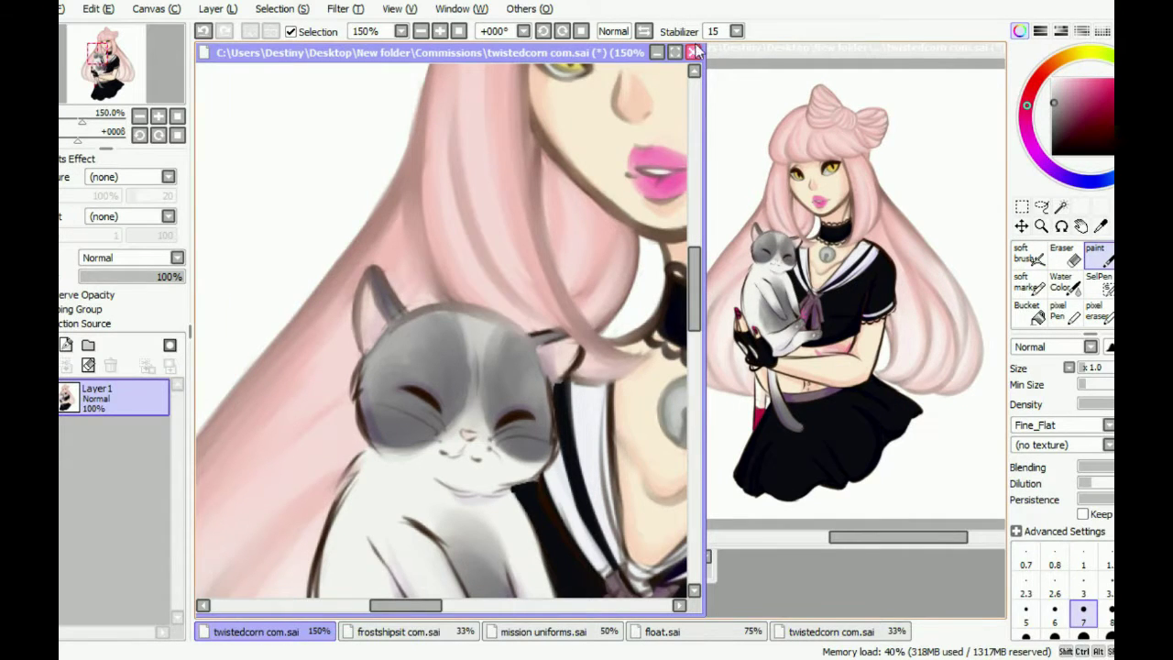
key("h")
left_click(378, 328, "alt")
key("b")
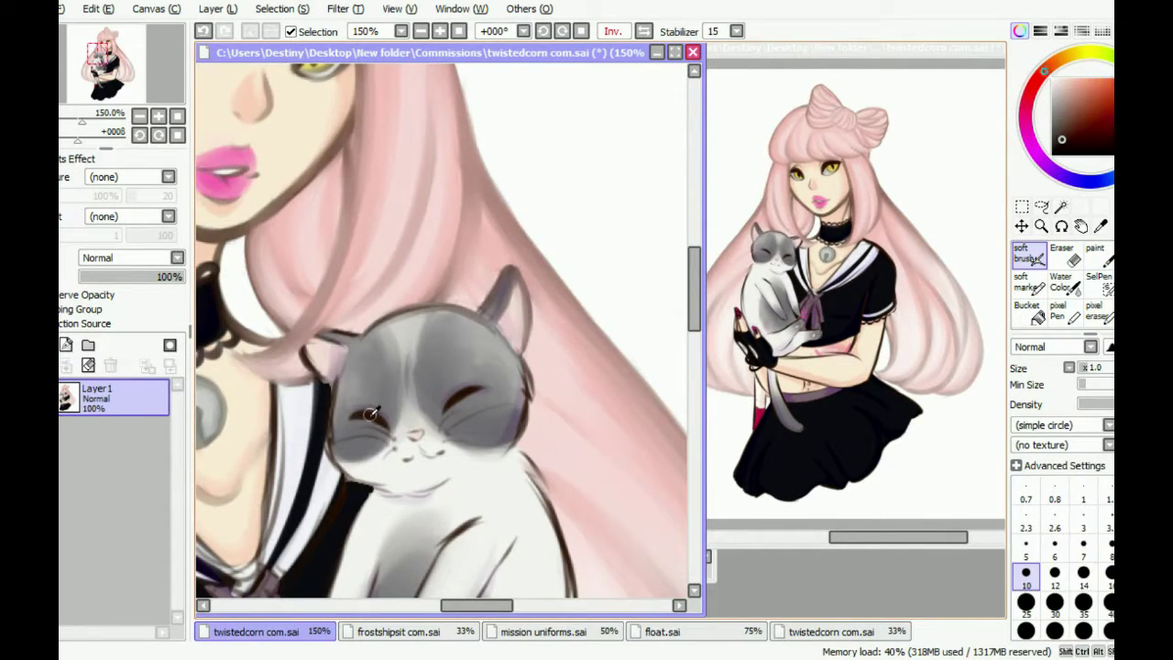
left_click(483, 328, "alt")
key("v")
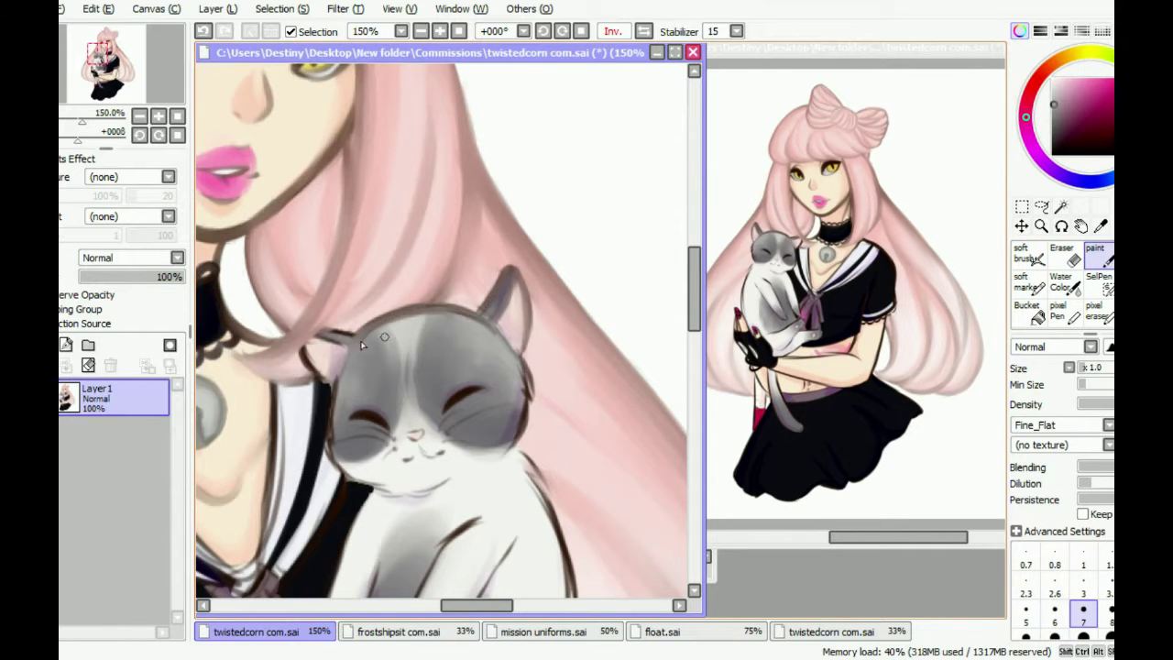
Restore the normal orientation and paint over the outline of the cat's outer cheek in grey, undoing unwanted strokes
key("h")
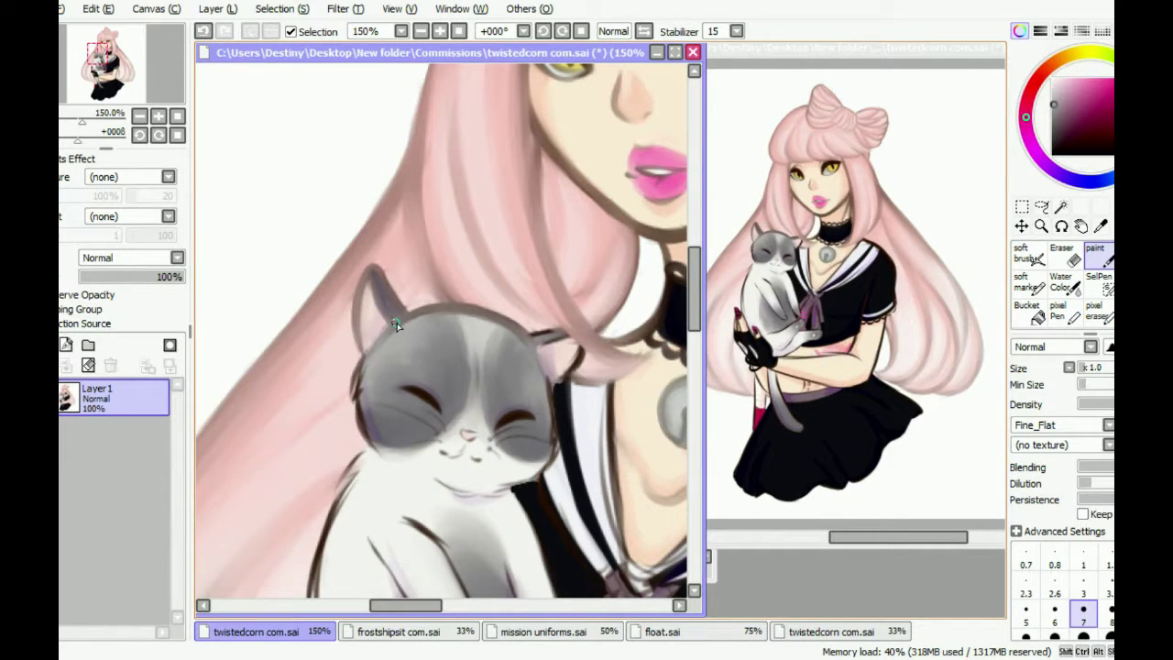
key("ctrl+z")
mouse_move(403, 376)
left_mouse_down()
mouse_move(435, 407)
mouse_move(520, 416)
mouse_move(446, 409)
left_mouse_up()
key("ctrl+z")
key("ctrl+z")
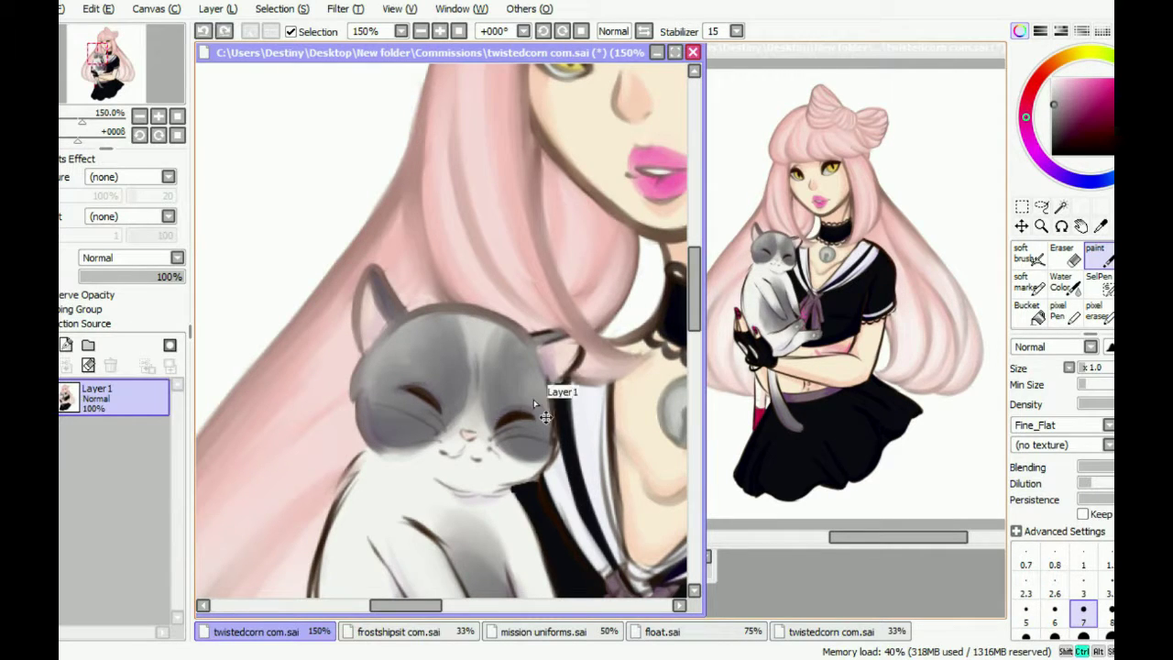
Repaint the upper edge of the cat's ear nearest the choker with sampled greys and hair tones, checking both canvas orientations
key("h")
left_click(338, 332, "alt")
left_click(330, 333, "alt")
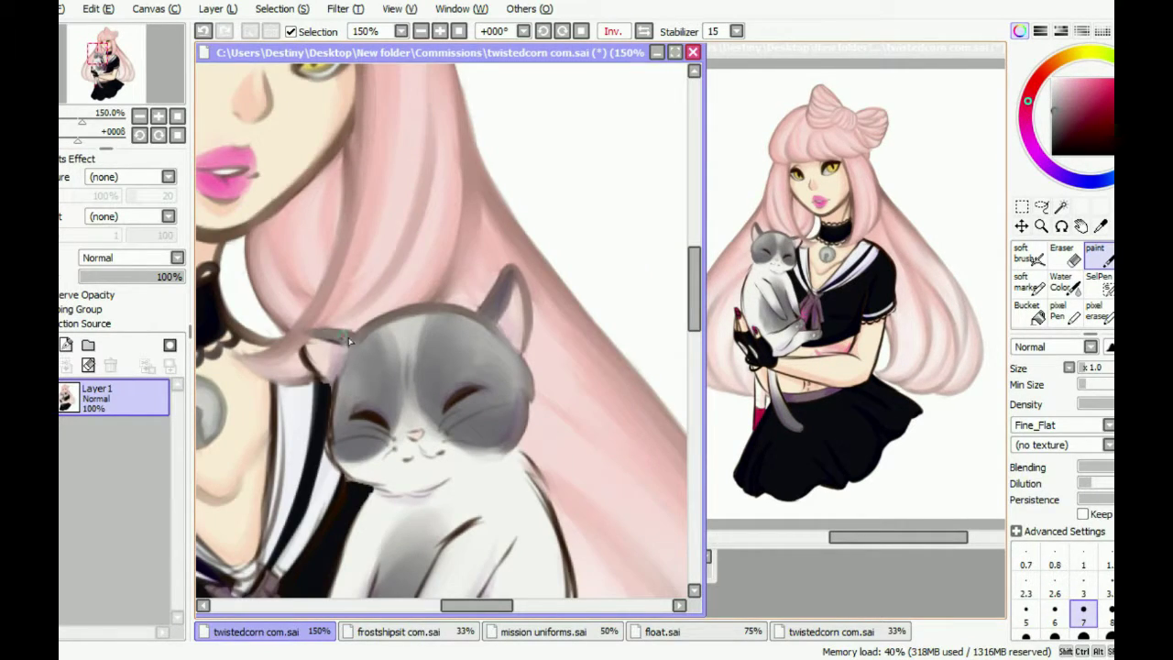
key("b")
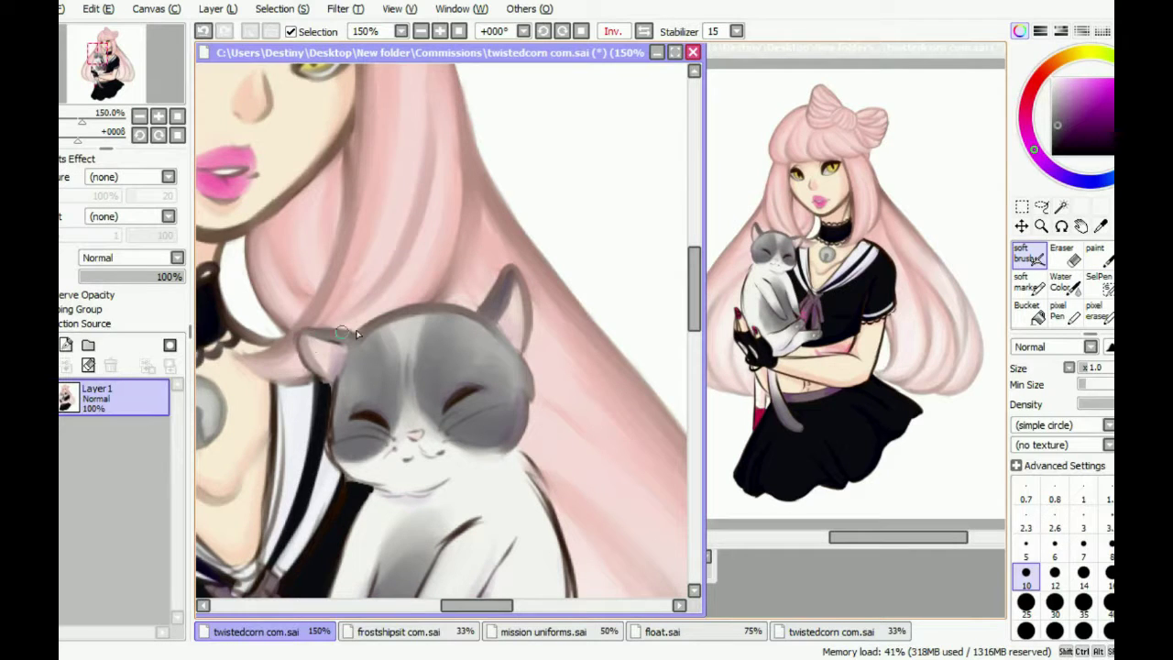
key("h")
left_click(570, 341, "alt")
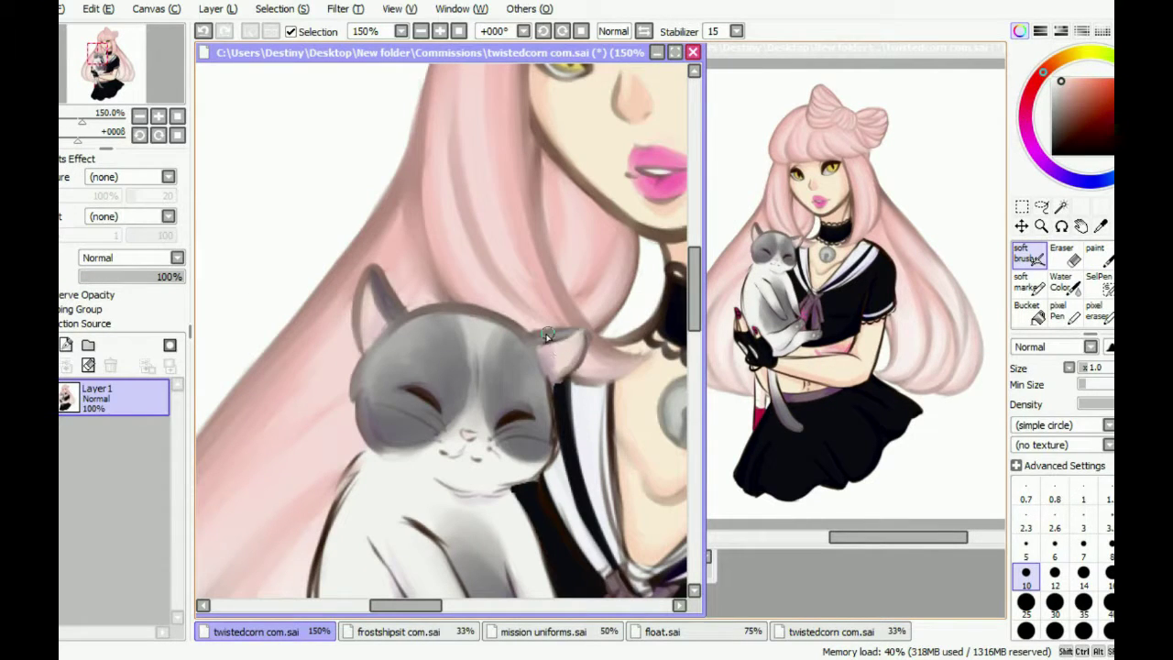
left_click(1103, 249)
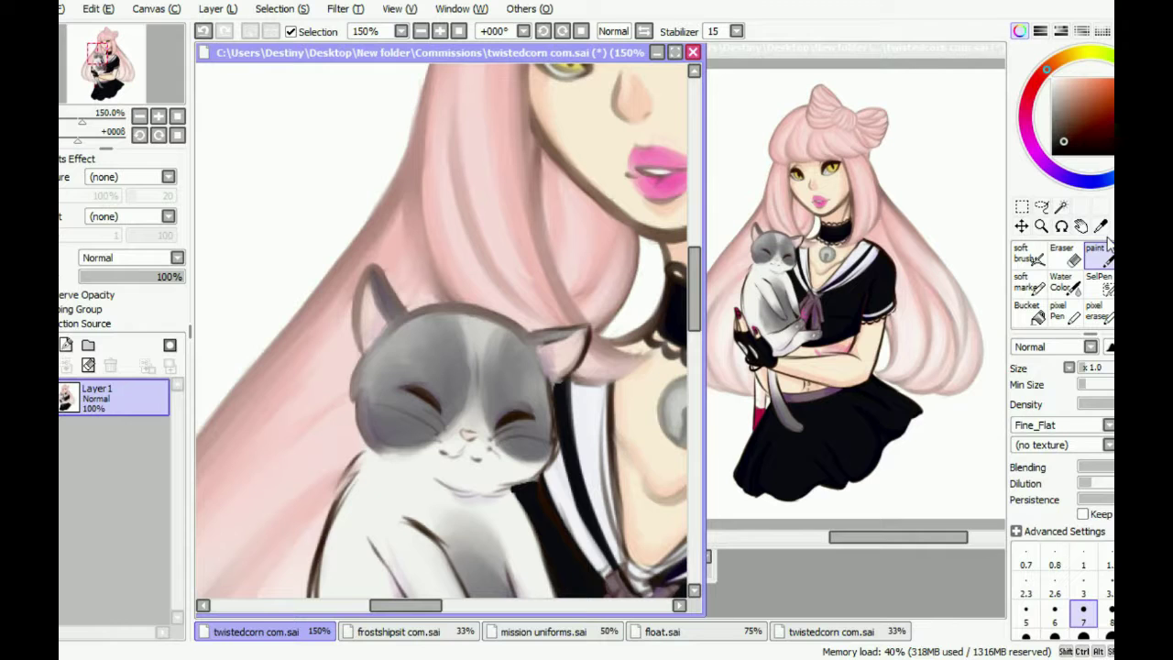
left_click(453, 381, "alt")
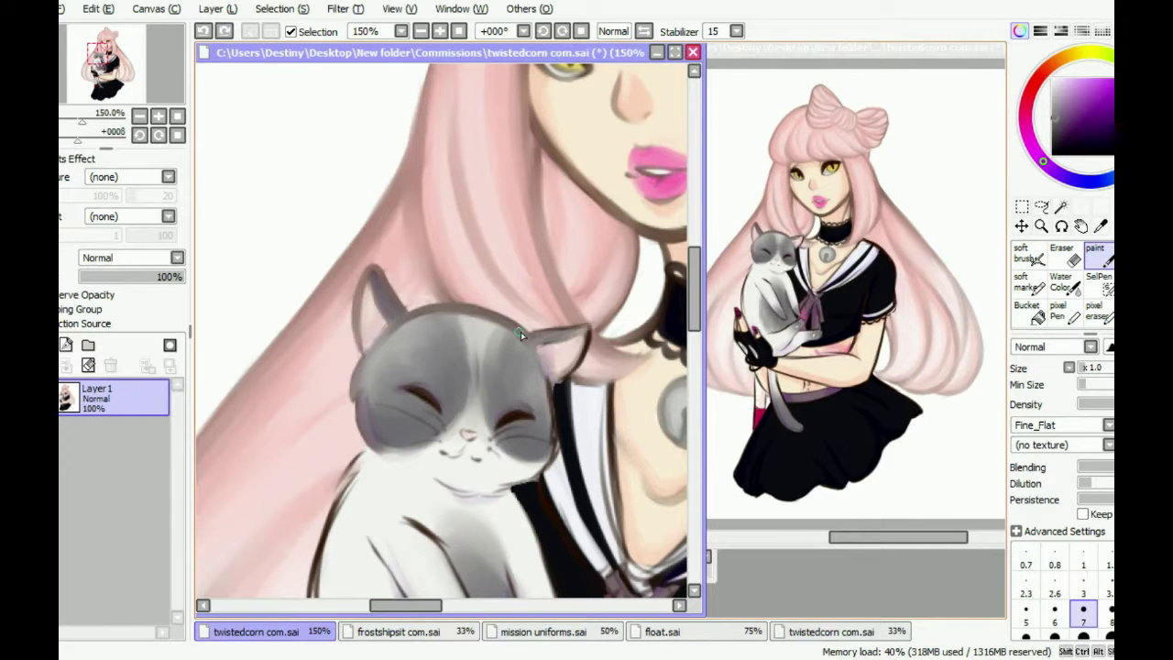
Paint over the outline of the cat's cheek nearest the sailor collar with sampled greys, working in the mirrored view
key("h")
left_click(300, 347, "alt")
left_click(333, 397, "alt")
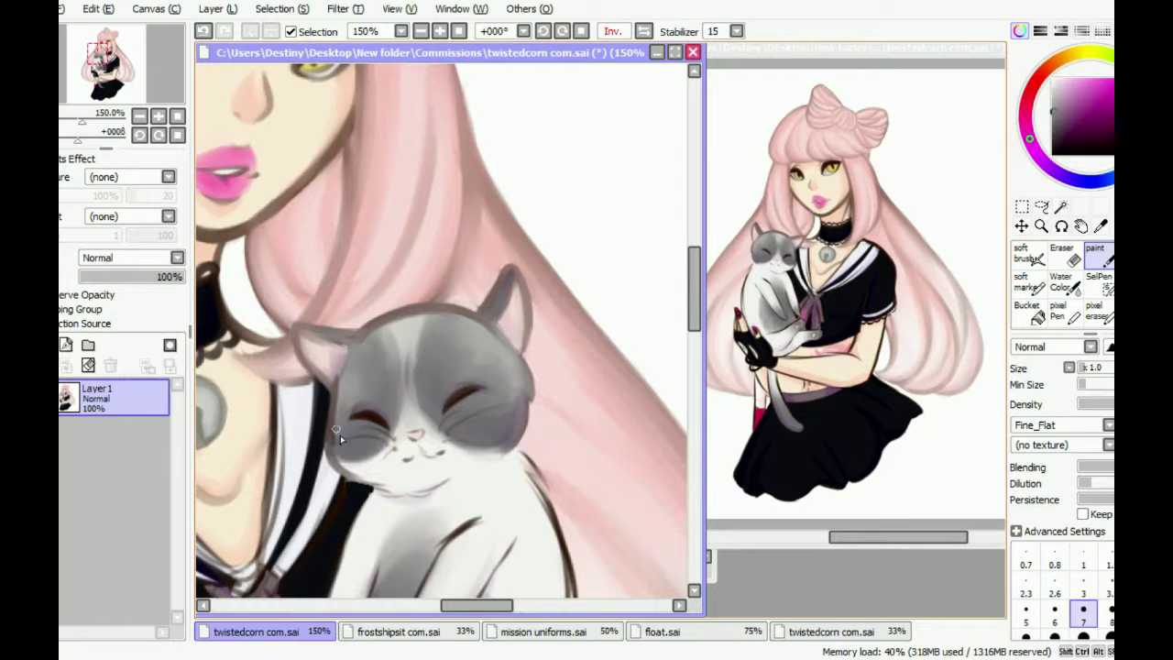
left_click(398, 474, "alt")
Restore the normal orientation and paint over the dark outline of the cat's outer back in sampled off-white
key("h")
scroll(412, 403, "up", 2)
left_click(403, 423, "alt")
scroll(419, 433, "down", 2)
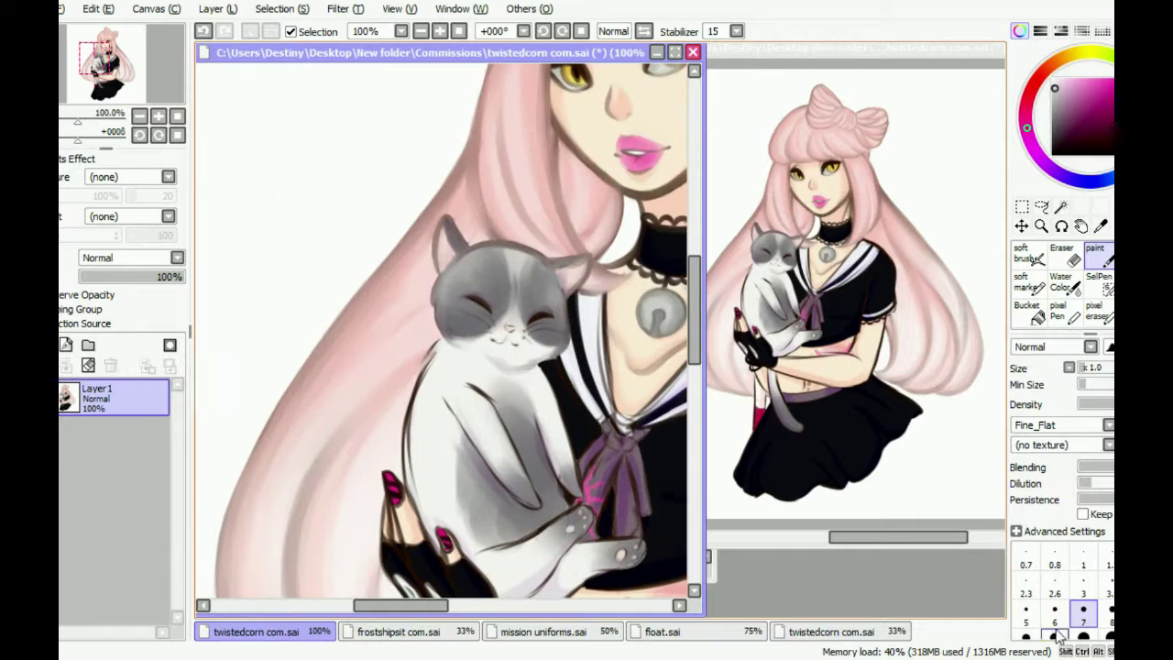
left_click(436, 347, "alt")
left_click_drag(414, 463, 412, 485)
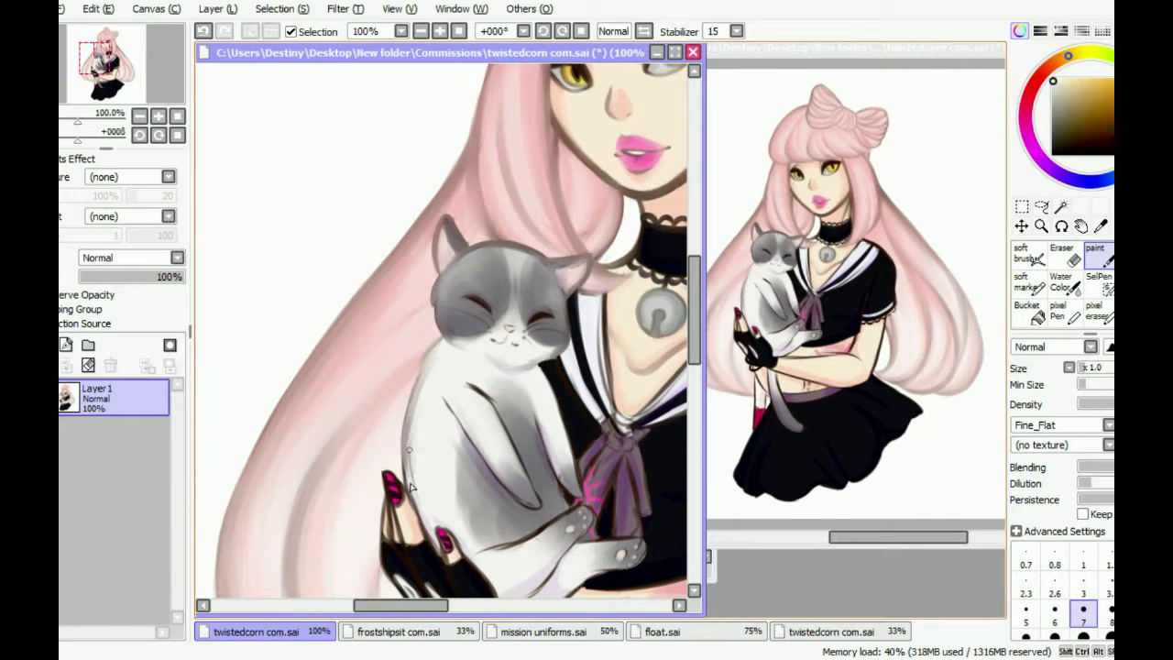
Mirror the canvas and paint over the dark outlines of both of the cat's front legs in soft white and grey
scroll(416, 446, "up", 2)
key("h")
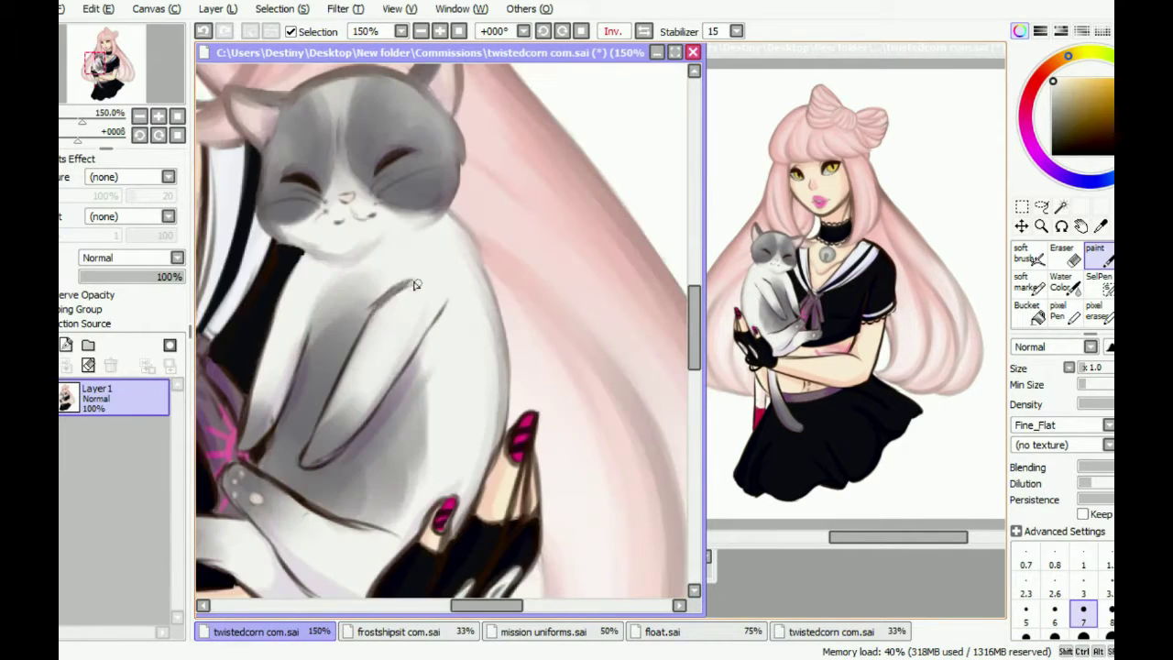
mouse_move(403, 312)
left_mouse_down()
mouse_move(431, 343)
mouse_move(367, 343)
mouse_move(392, 362)
left_mouse_up()
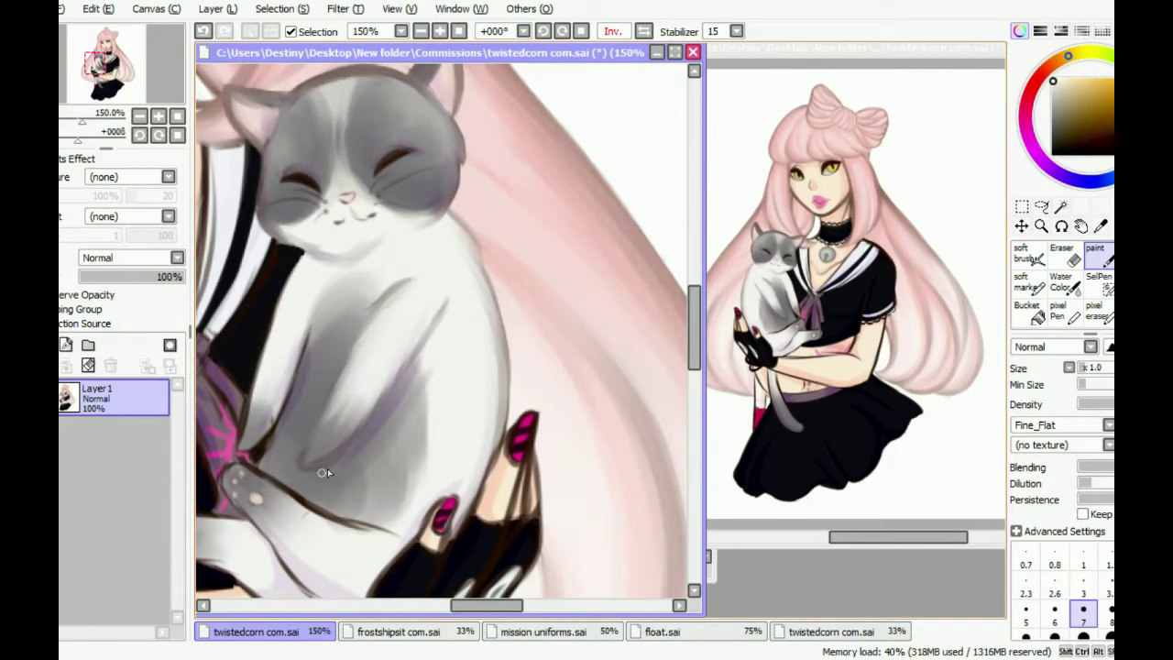
left_click_drag(286, 285, 245, 428)
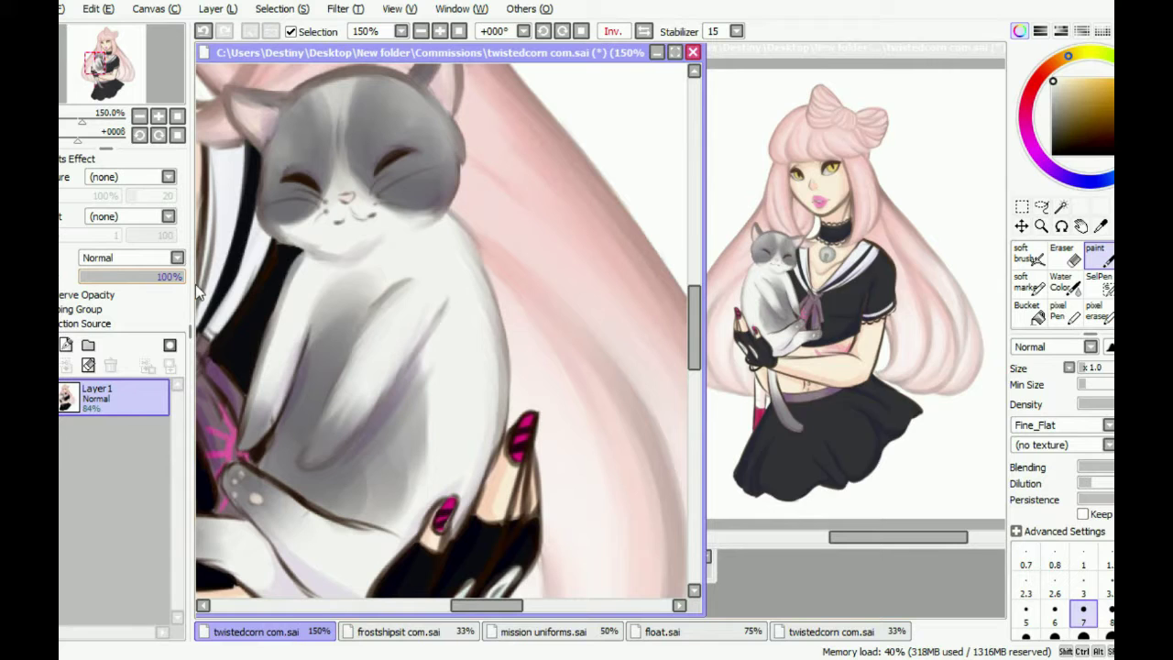
mouse_move(288, 369)
left_mouse_down()
mouse_move(278, 330)
mouse_move(312, 256)
left_mouse_up()
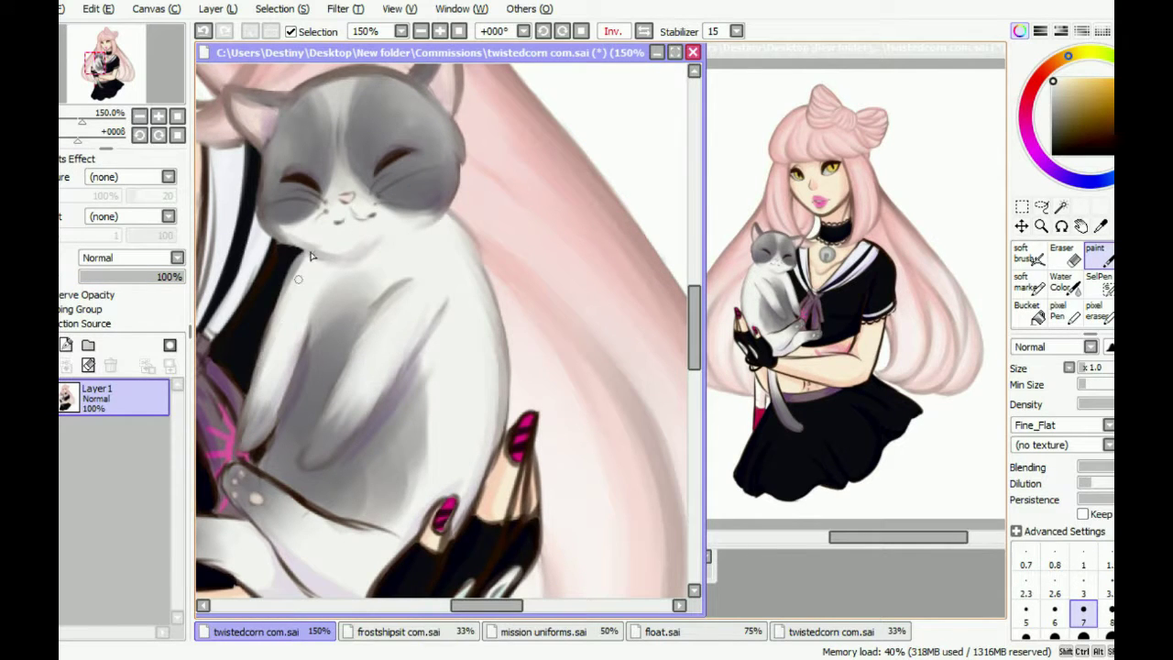
Return to the normal orientation and blend the edges of the cat's front legs into the belly with sampled grey
key("h")
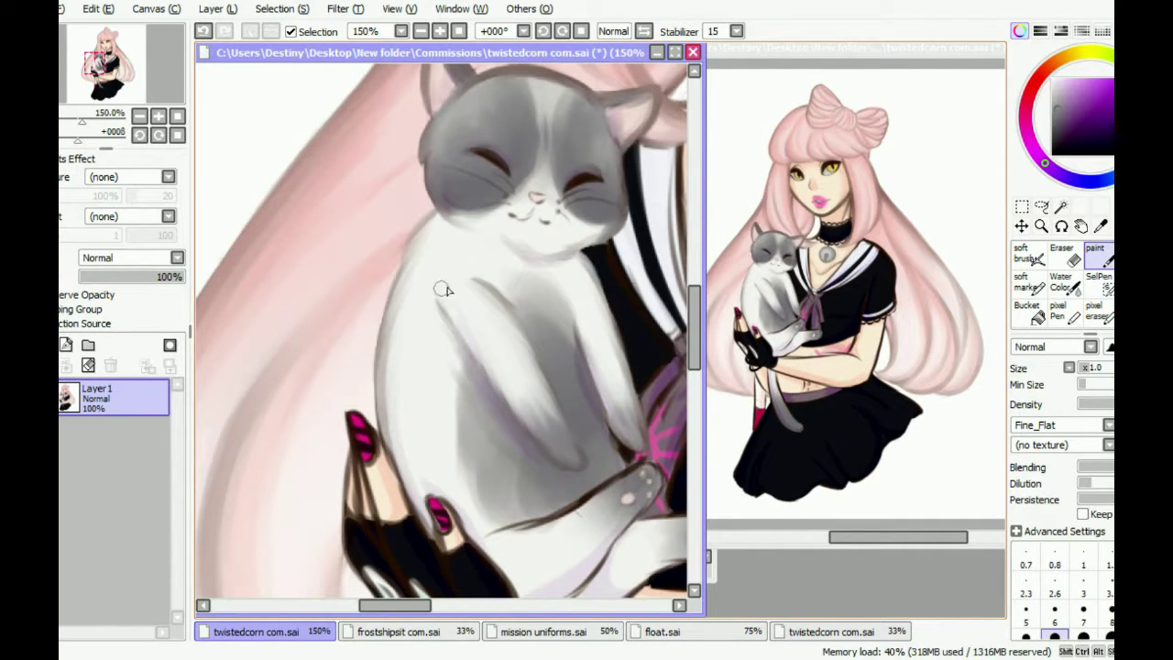
scroll(620, 449, "up", 2)
left_click(568, 430, "alt")
key("bracketleft")
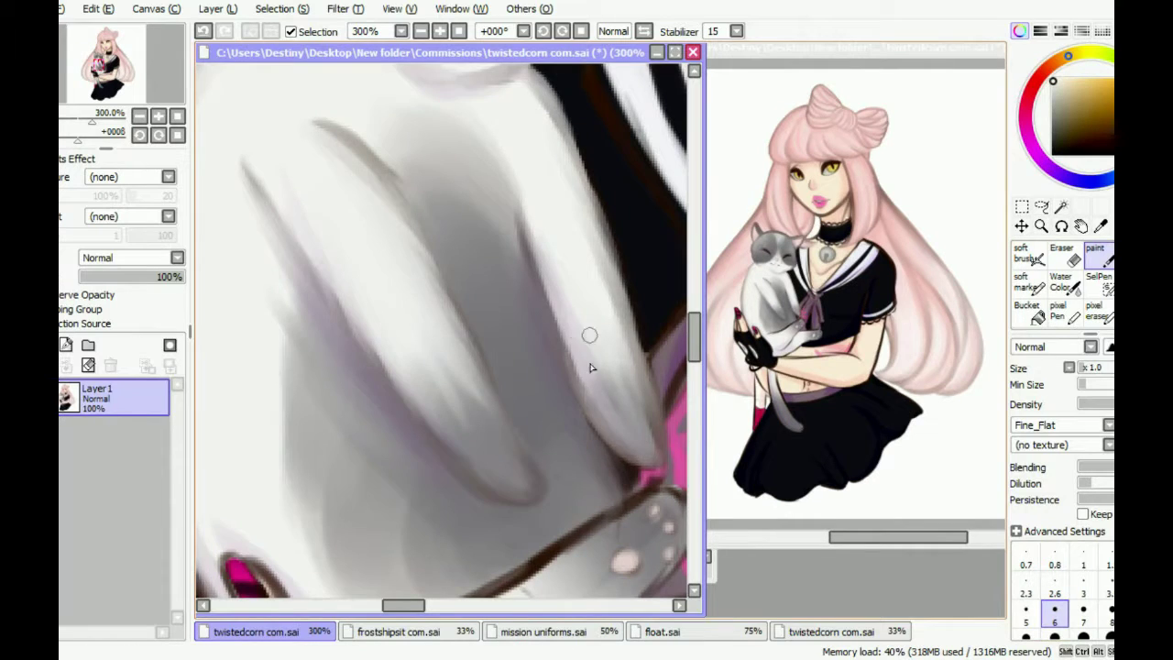
scroll(449, 259, "down", 2)
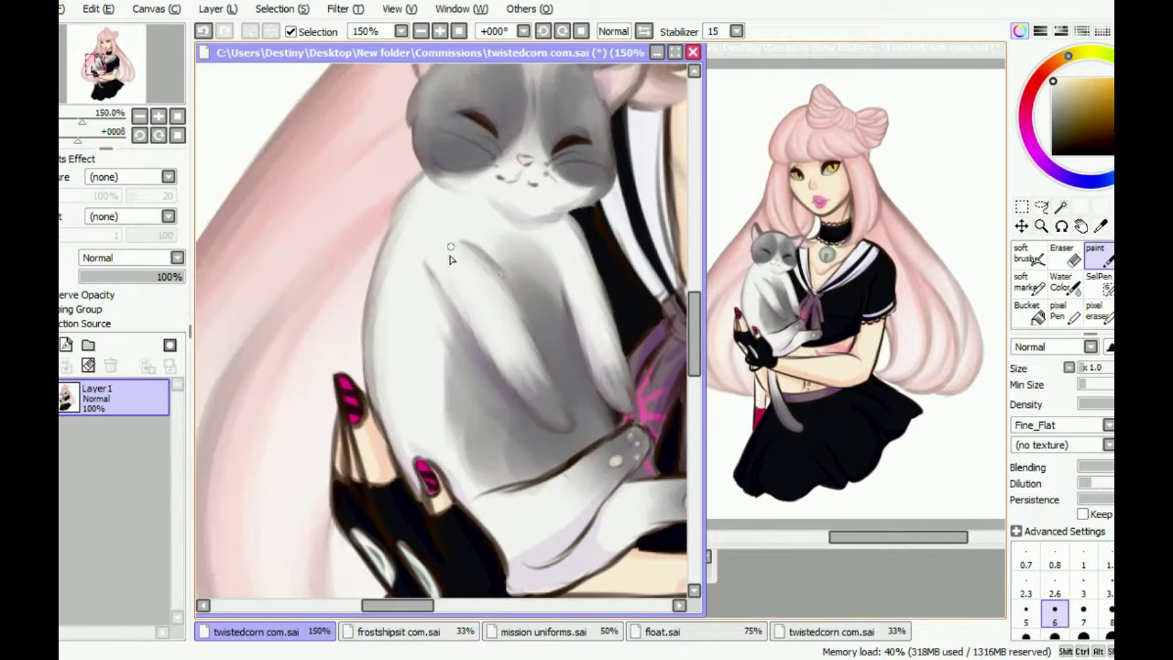
Soften the outline between the cat's belly and upper hind leg, checking both canvas orientations
left_click_drag(464, 267, 404, 421)
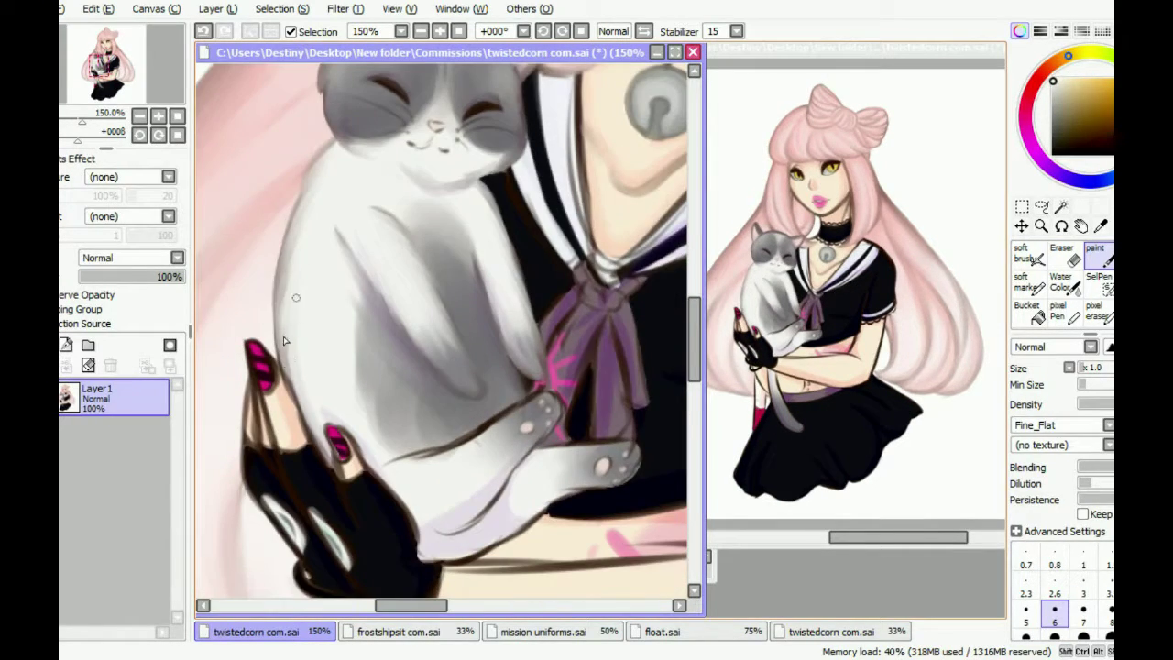
left_click_drag(449, 447, 540, 392)
key("h")
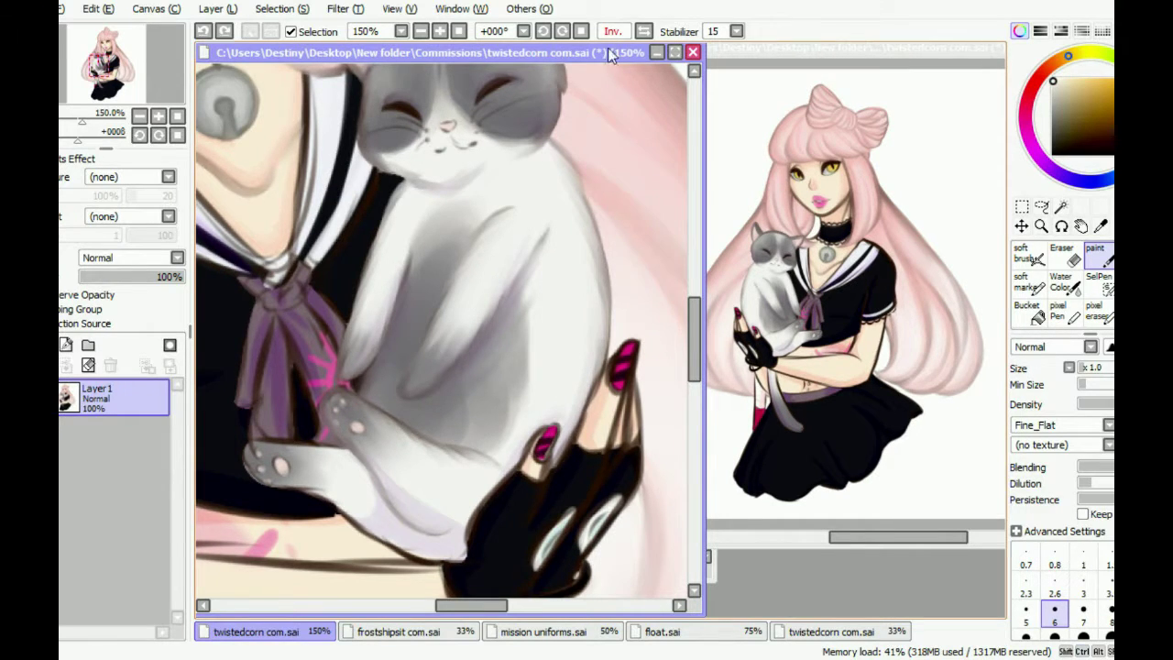
key("h")
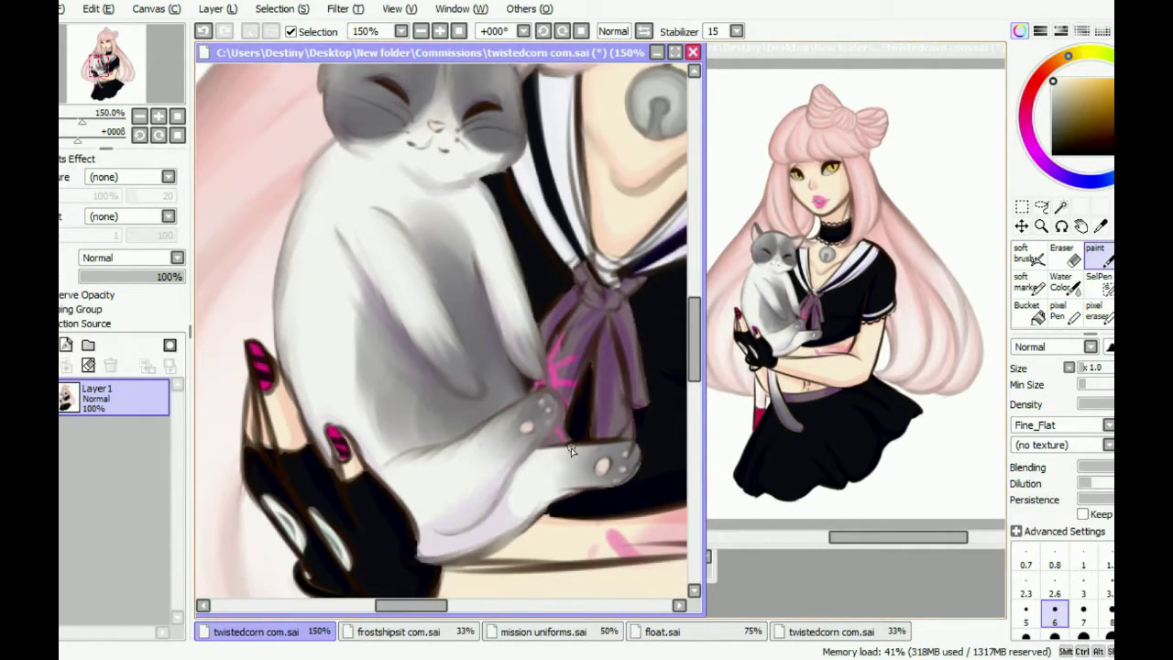
Mirror the canvas and paint over the outlines of the cat's lower hind leg and paw in light grey
key("h")
mouse_move(327, 485)
left_mouse_down()
mouse_move(291, 445)
mouse_move(246, 451)
mouse_move(266, 447)
left_mouse_up()
left_click_drag(326, 484, 365, 530)
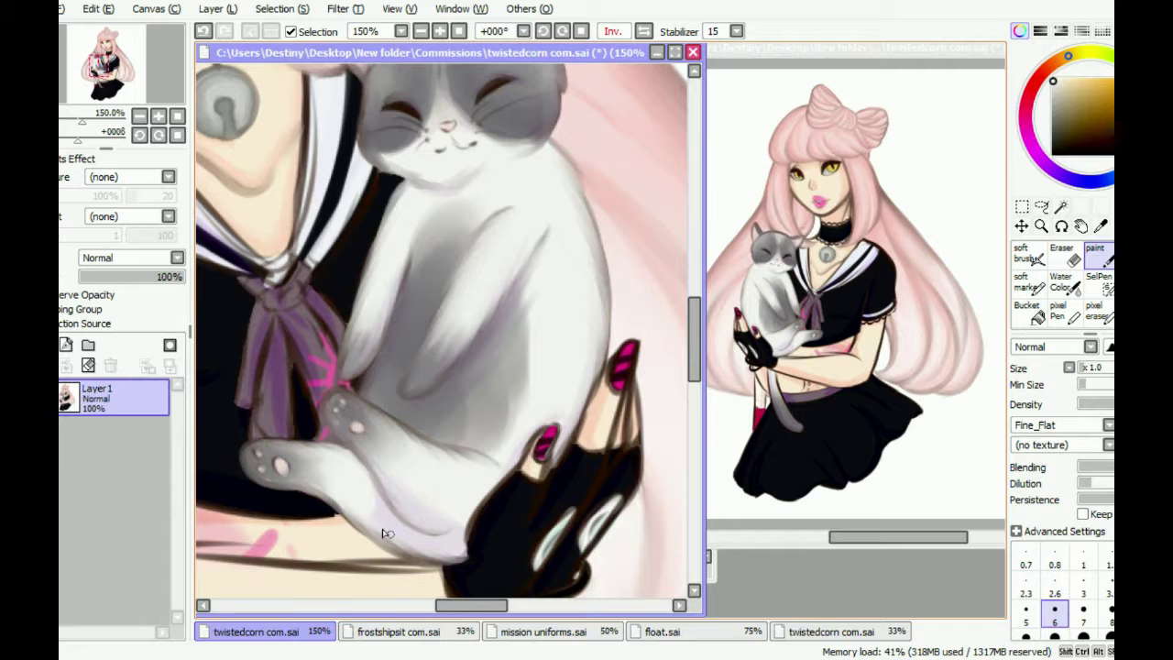
Refine the upper edge of the cat's raised hind leg and brighten its pink paw pads
scroll(346, 455, "down", 2)
scroll(343, 397, "up", 4)
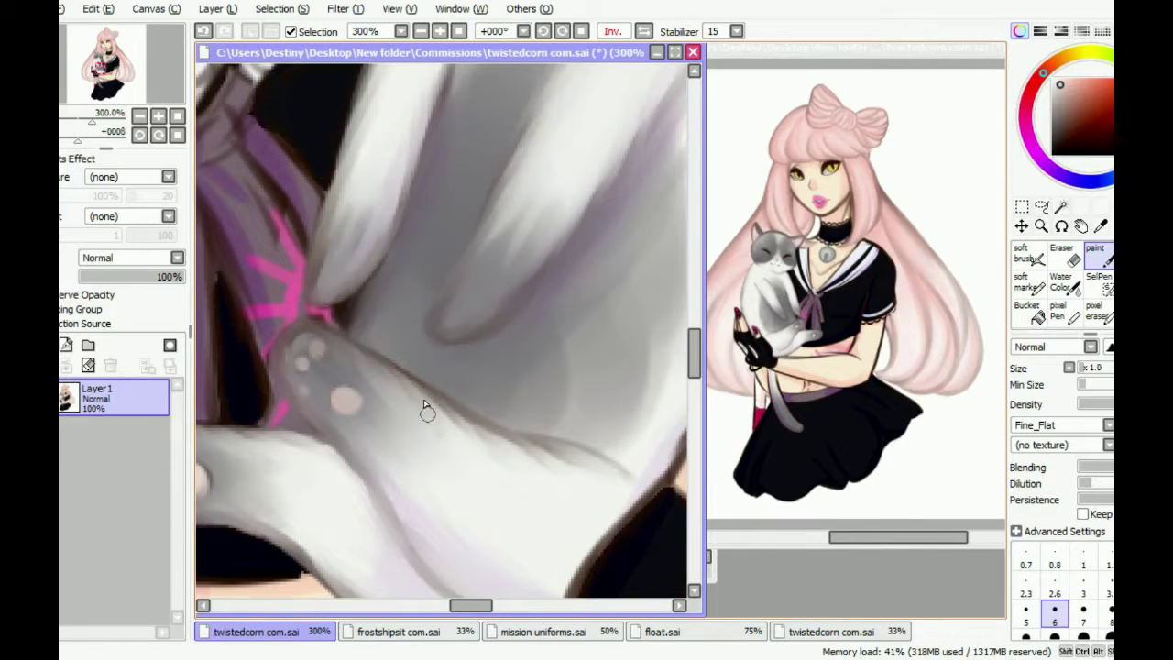
key("e")
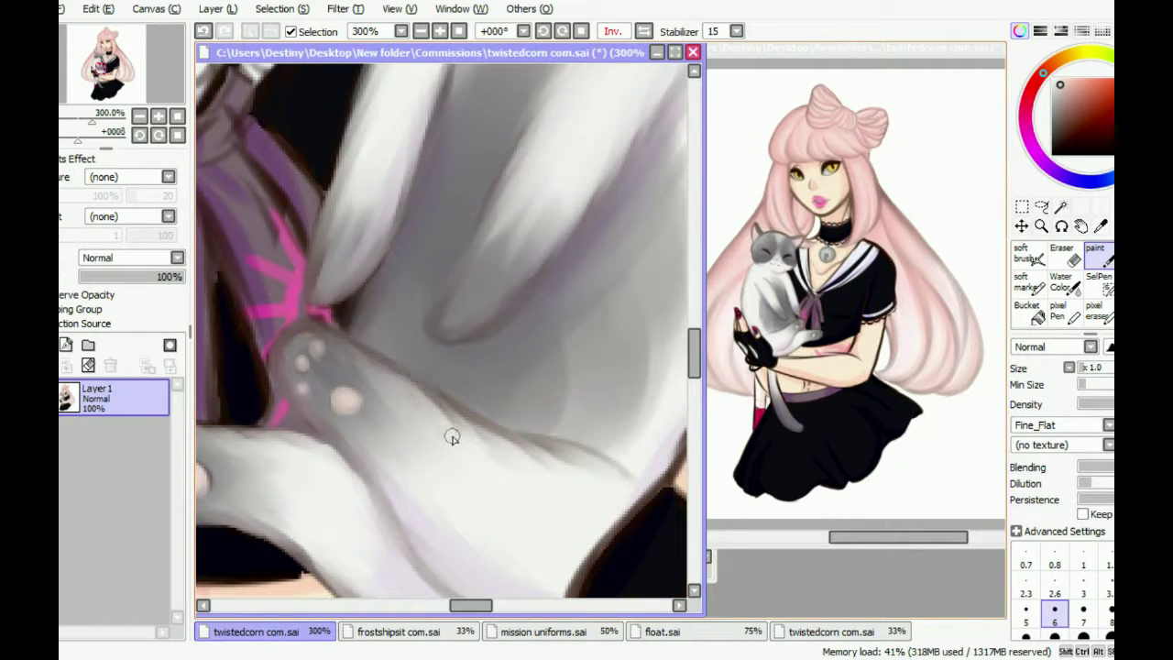
scroll(452, 437, "down", 2)
scroll(291, 335, "up", 2)
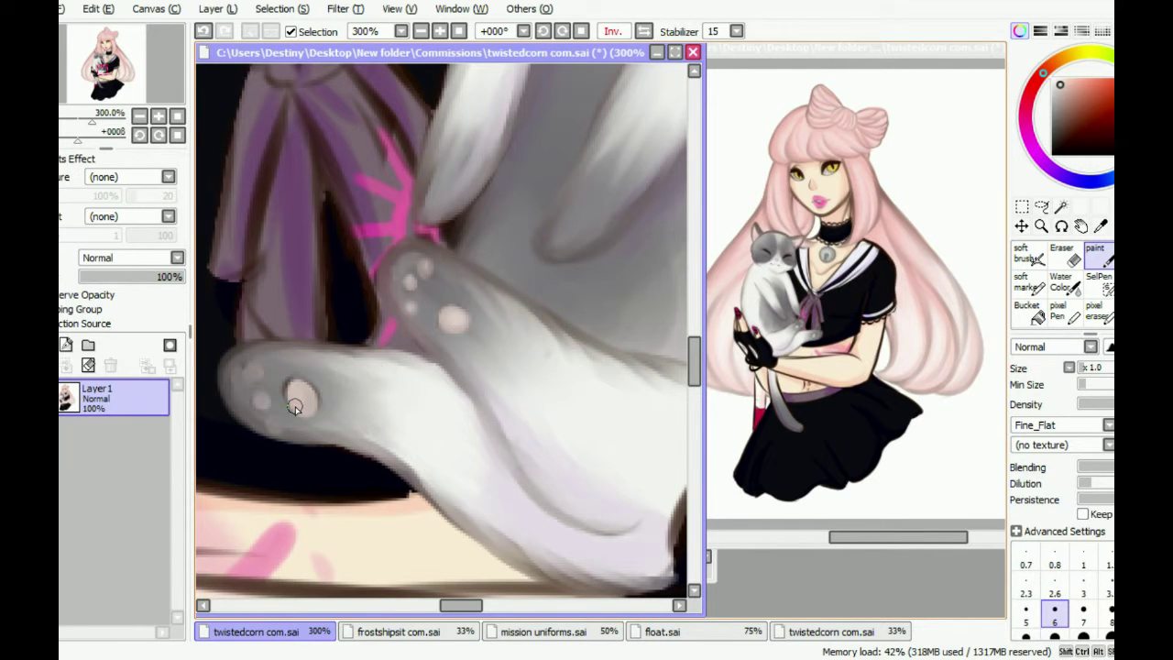
Repaint the large pad and the small toe pads on the cat's lower hind paw in pale pink
key("e")
left_click(260, 389)
left_click(299, 400)
left_click(273, 427)
key("e")
left_click(289, 387)
left_click(238, 366)
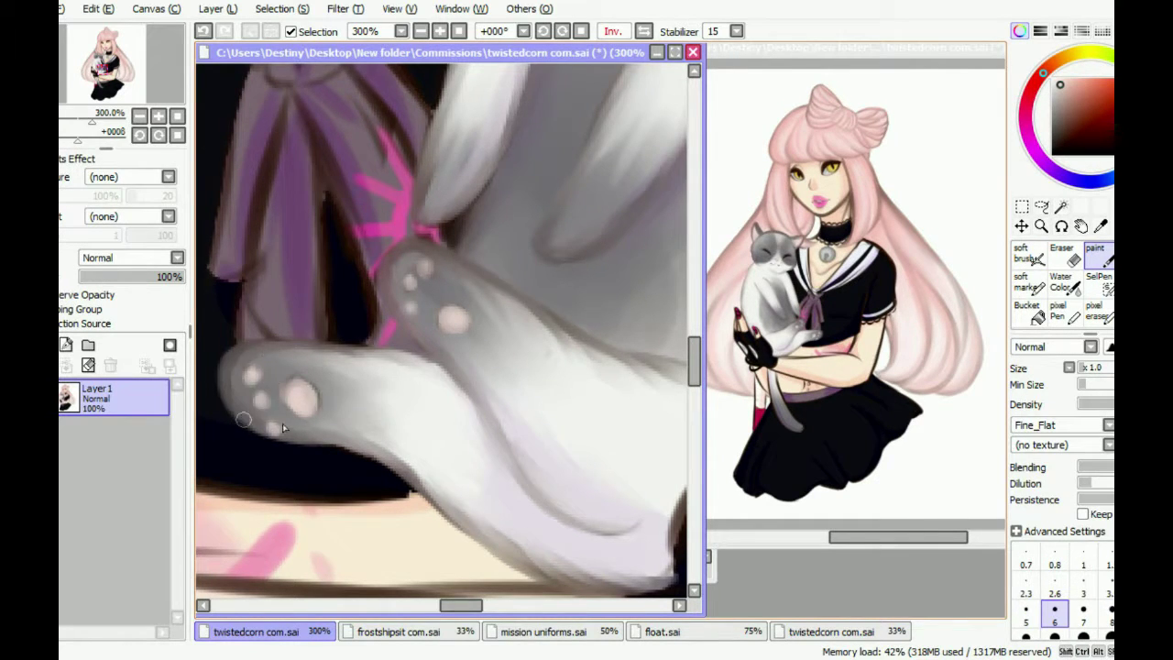
Repaint the cat's nose in soft pink and blend away its dark outline, checking both canvas orientations
scroll(282, 424, "down", 2)
scroll(387, 233, "up", 3)
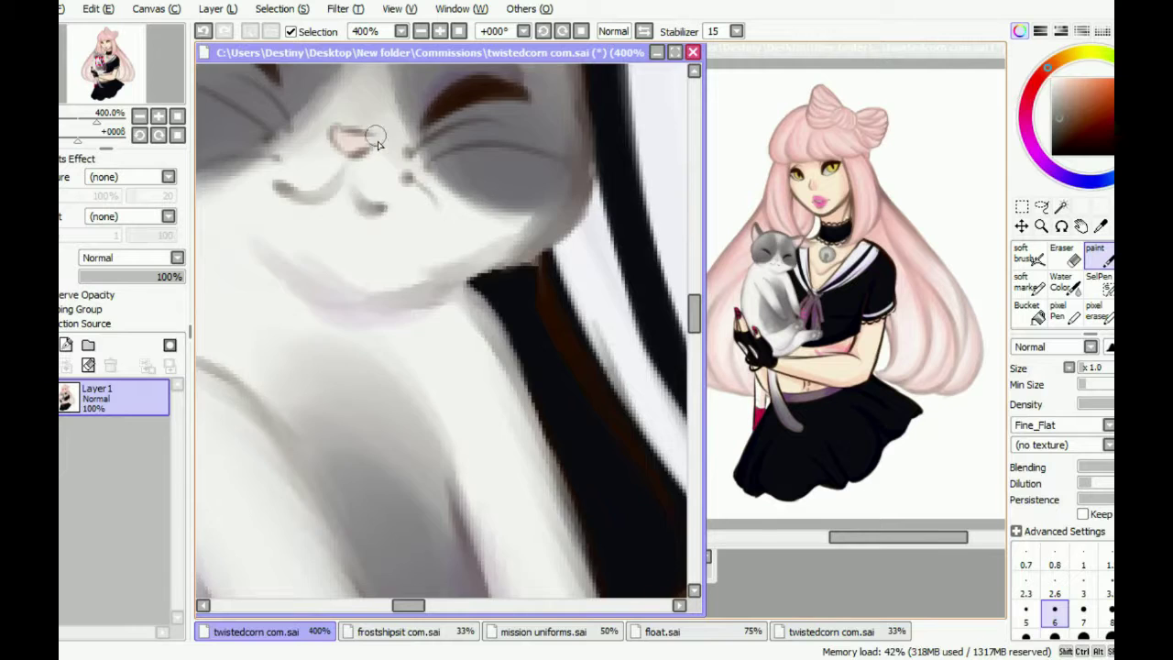
scroll(375, 142, "down", 2)
scroll(324, 138, "up", 2)
key("h")
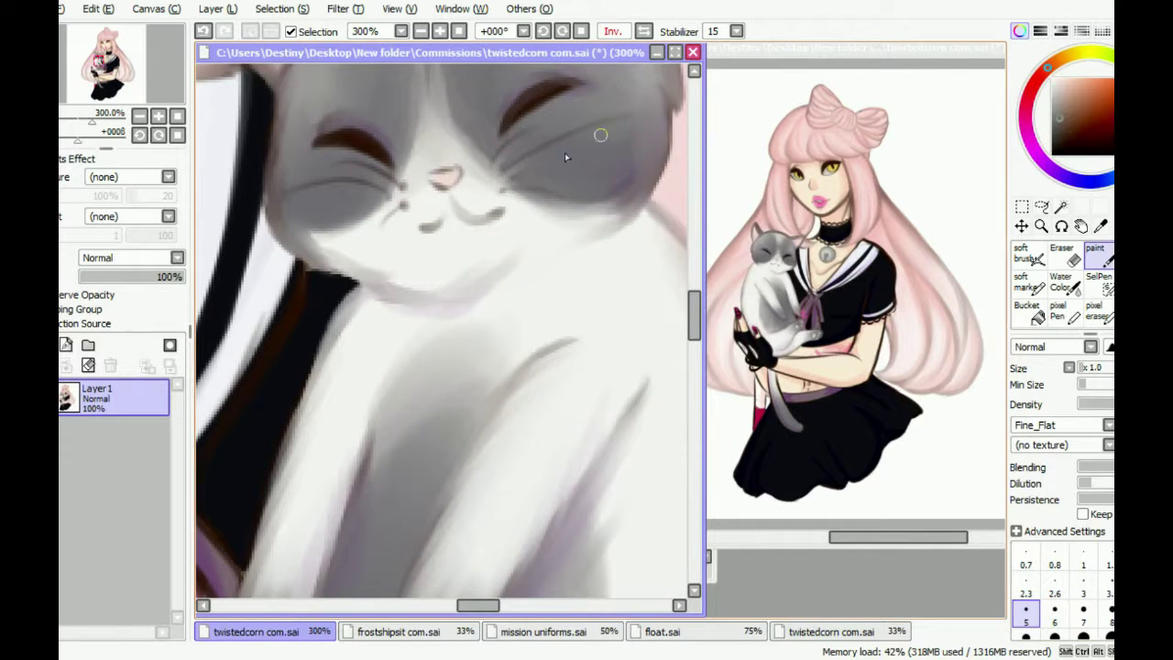
scroll(406, 179, "down", 2)
key("h")
scroll(422, 164, "up", 2)
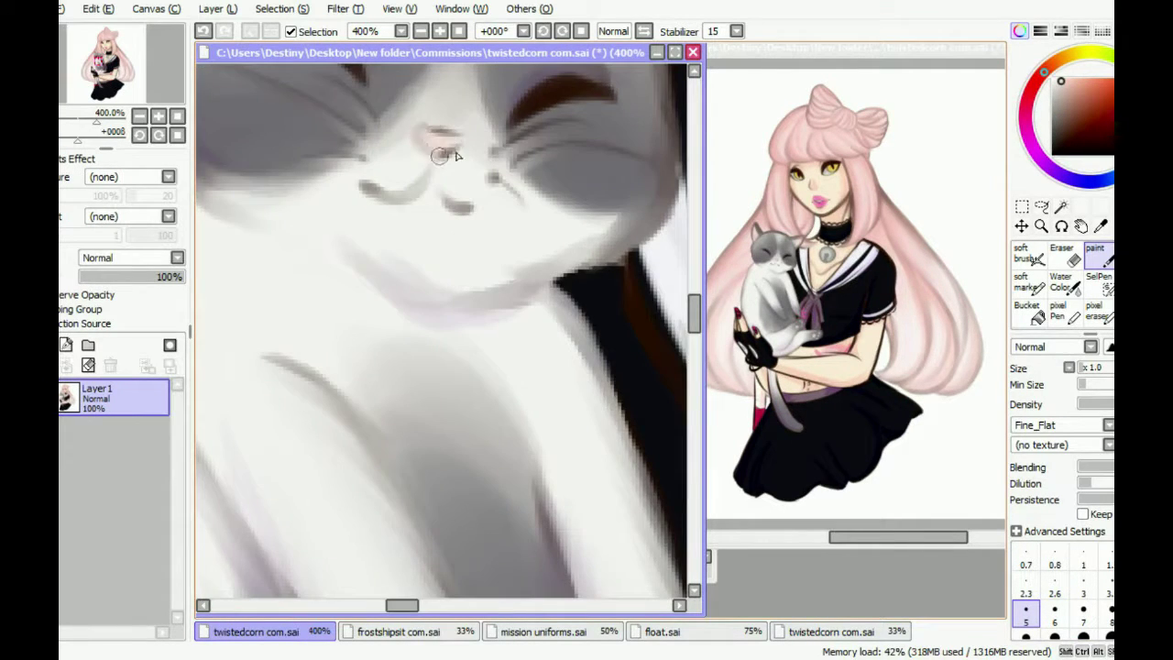
scroll(508, 183, "down", 2)
scroll(511, 203, "down", 5)
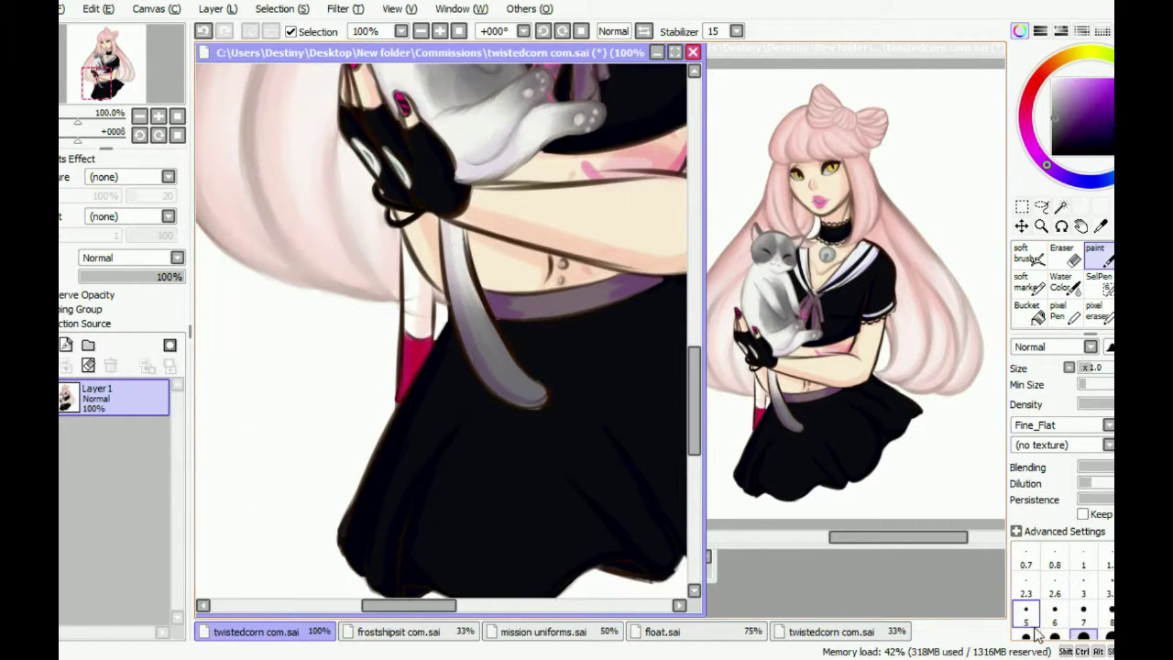
Paint over the dark outline of the cat's tail with sampled greys, mirroring the canvas to refine it
left_click(476, 374, "alt")
key("h")
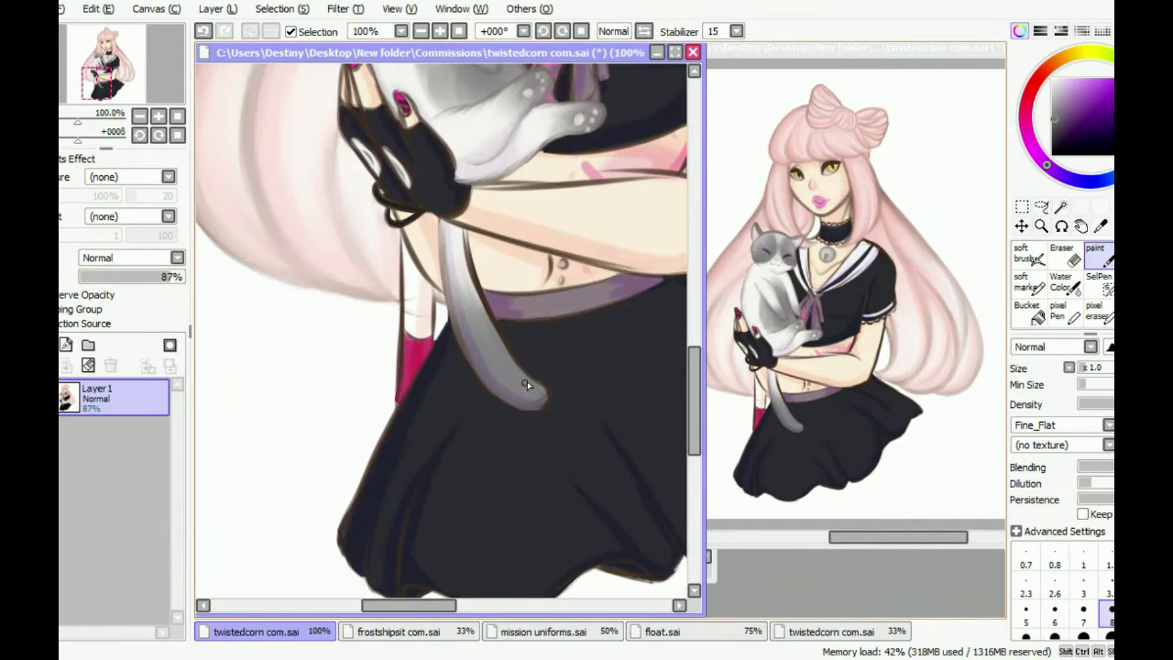
scroll(527, 381, "up", 1)
left_click(407, 311, "alt")
left_click_drag(444, 179, 430, 266)
left_click_drag(449, 206, 408, 329)
left_click(333, 417, "alt")
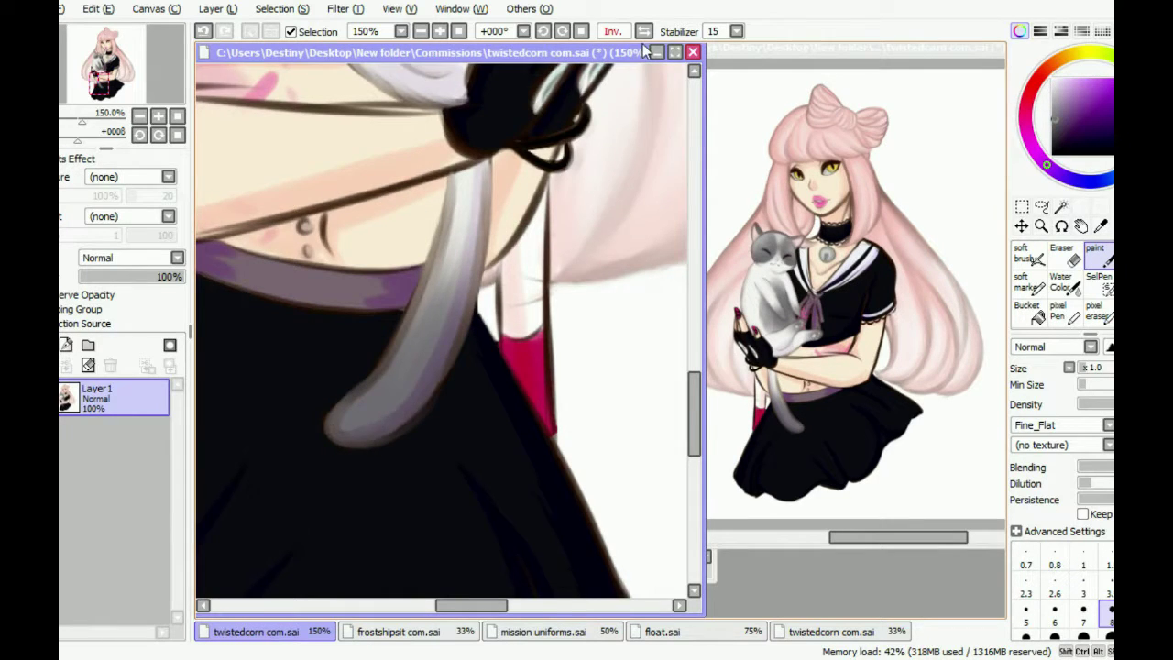
Restore the normal orientation and blend the cat's tail shading with sampled greys, undoing an unwanted stroke
key("h")
left_click_drag(401, 183, 414, 262)
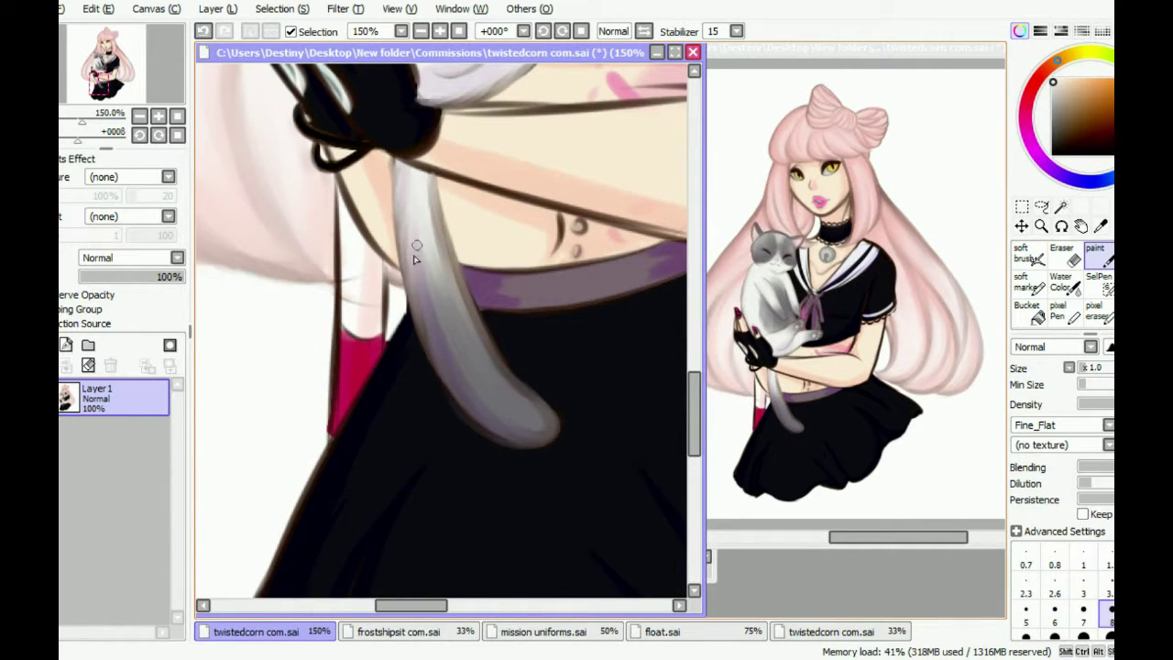
key("ctrl+z")
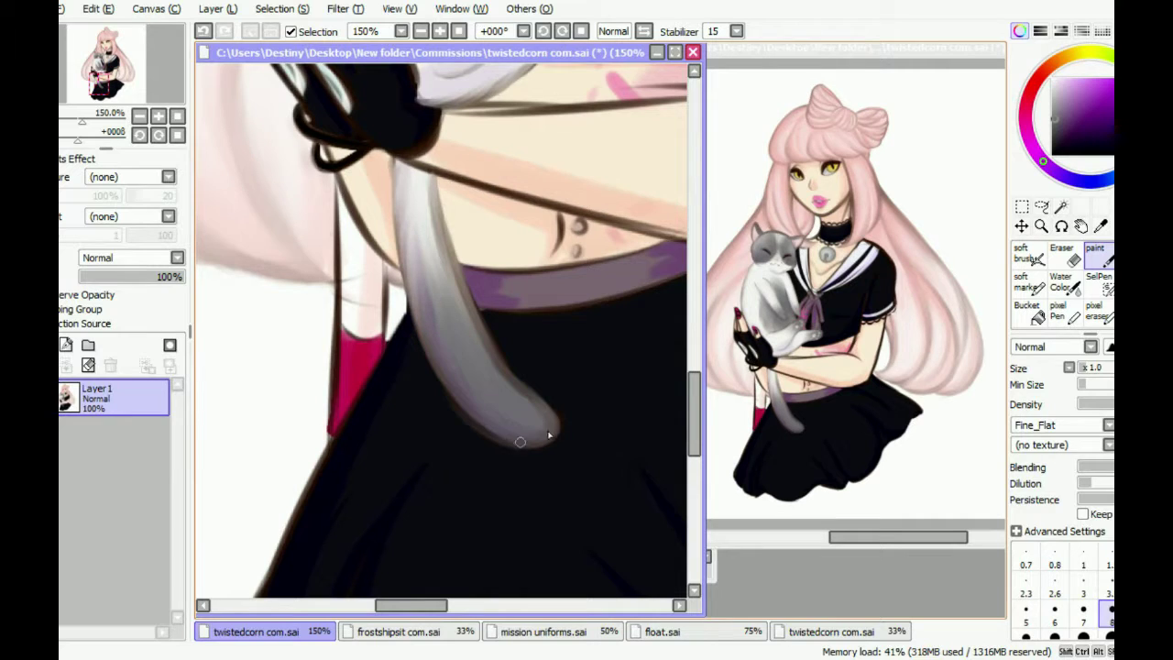
left_click(442, 237, "alt")
left_click(458, 335, "alt")
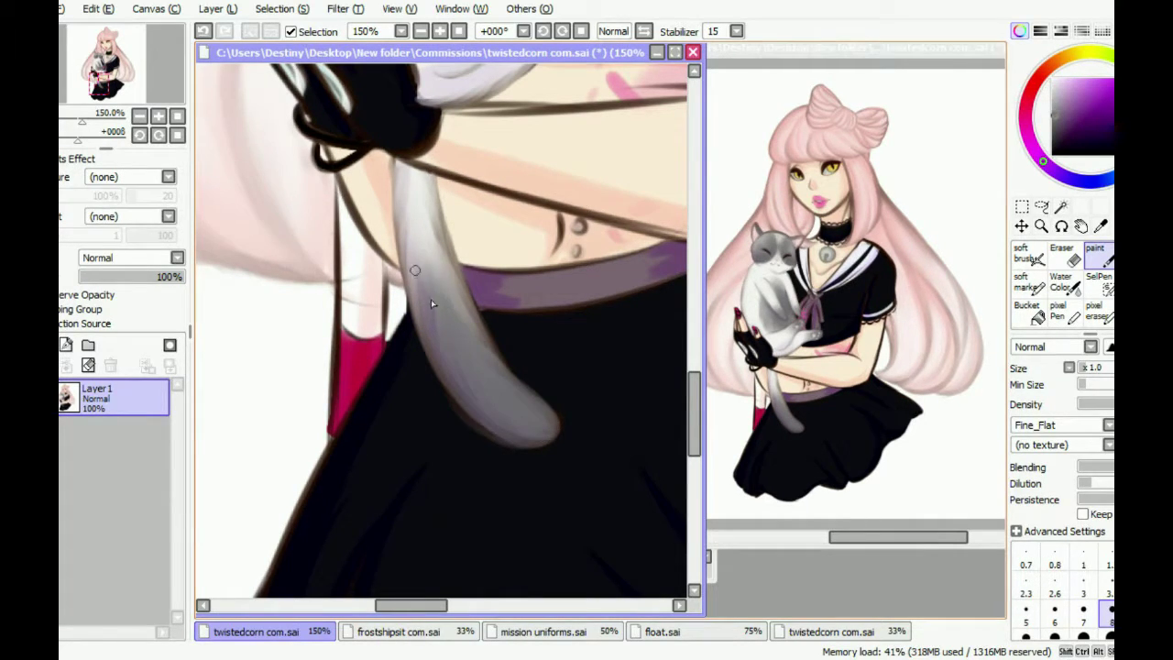
scroll(399, 180, "down", 2)
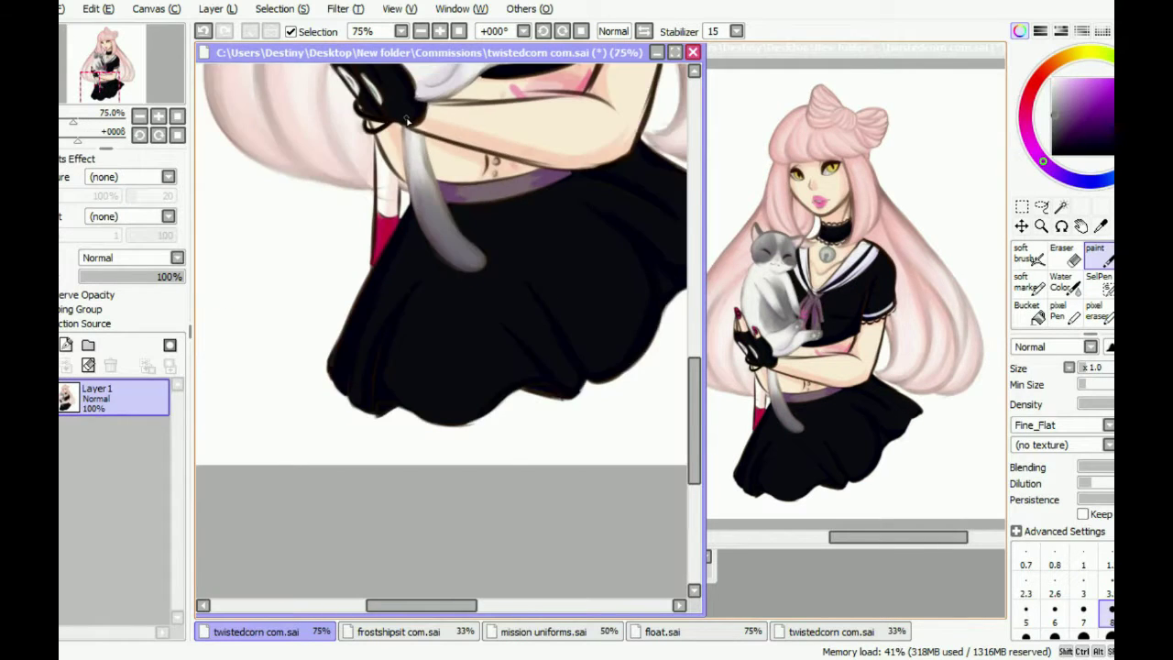
Mirror the canvas and paint over the outline along the forearm's lower edge with a sampled skin tone
scroll(417, 399, "up", 1)
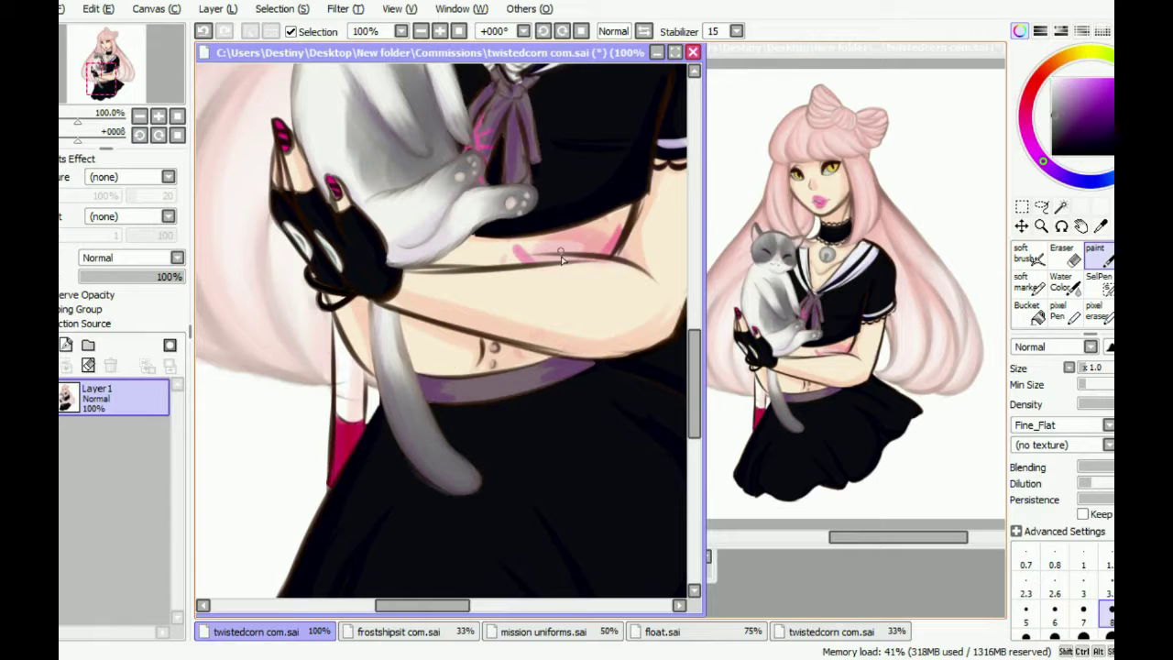
scroll(562, 260, "down", 1)
key("h")
left_click(373, 468, "alt")
scroll(373, 468, "up", 1)
mouse_move(373, 468)
left_mouse_down()
mouse_move(440, 485)
mouse_move(383, 476)
mouse_move(421, 494)
mouse_move(497, 452)
mouse_move(541, 472)
mouse_move(452, 491)
mouse_move(627, 438)
left_mouse_up()
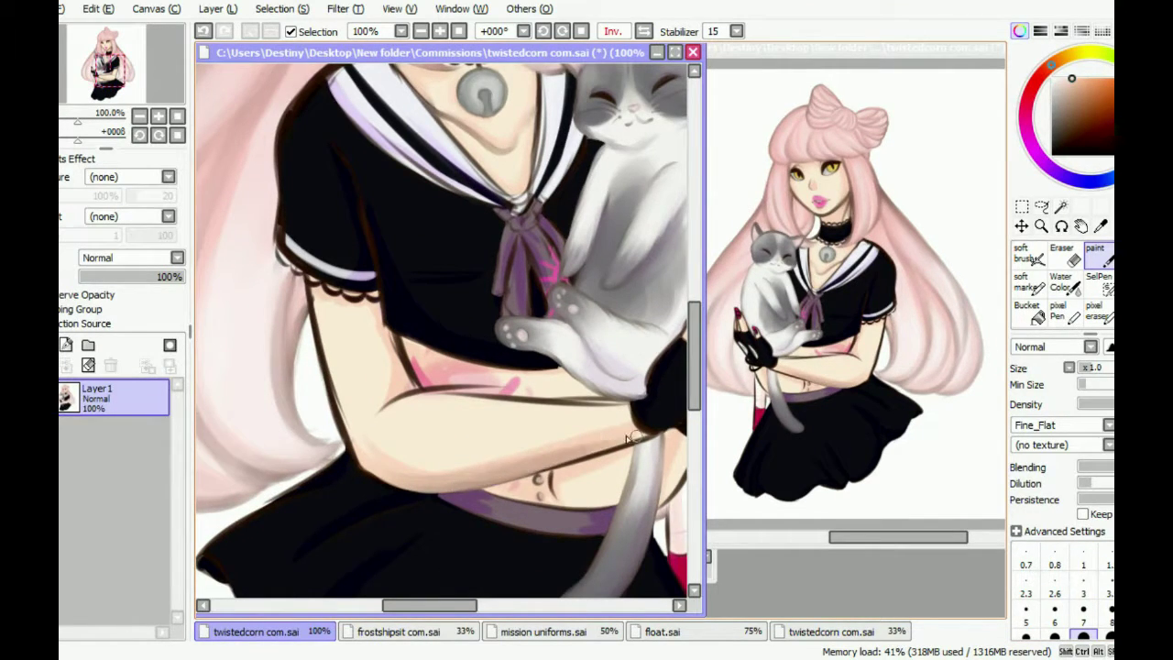
Paint over the outline of the outer upper arm and elbow in skin shadow tones, checking both canvas orientations
left_click_drag(322, 341, 350, 431)
left_click_drag(323, 359, 303, 273)
mouse_move(339, 416)
left_mouse_down()
mouse_move(412, 486)
mouse_move(367, 449)
left_mouse_up()
key("h")
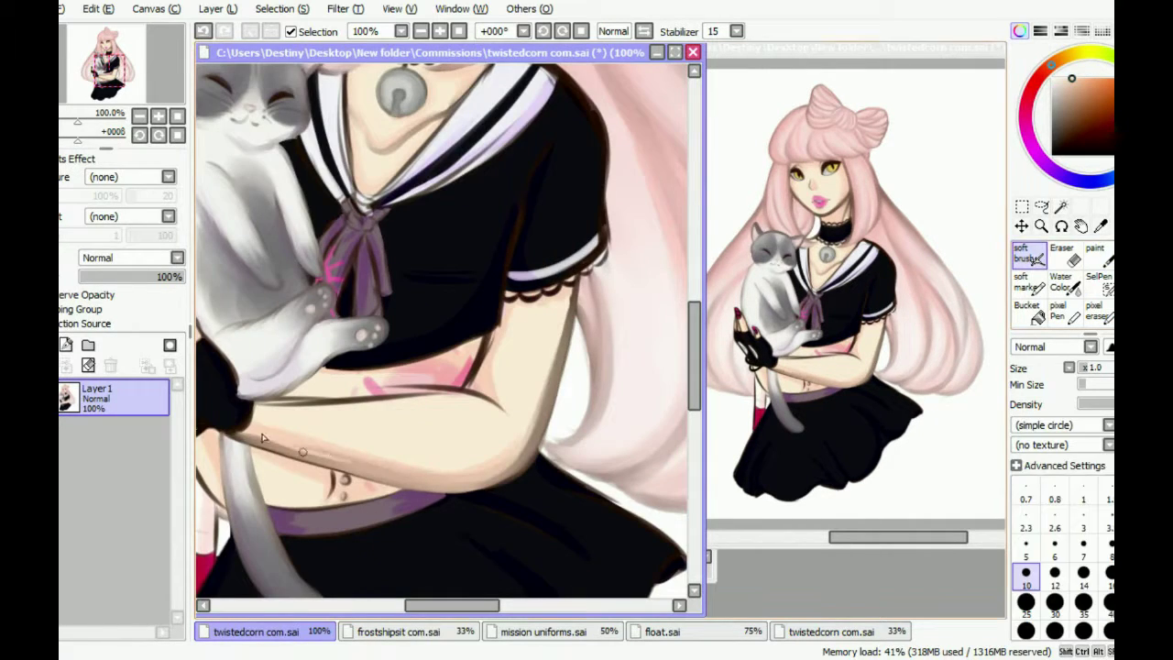
mouse_move(486, 467)
left_mouse_down()
mouse_move(532, 435)
mouse_move(499, 456)
left_mouse_up()
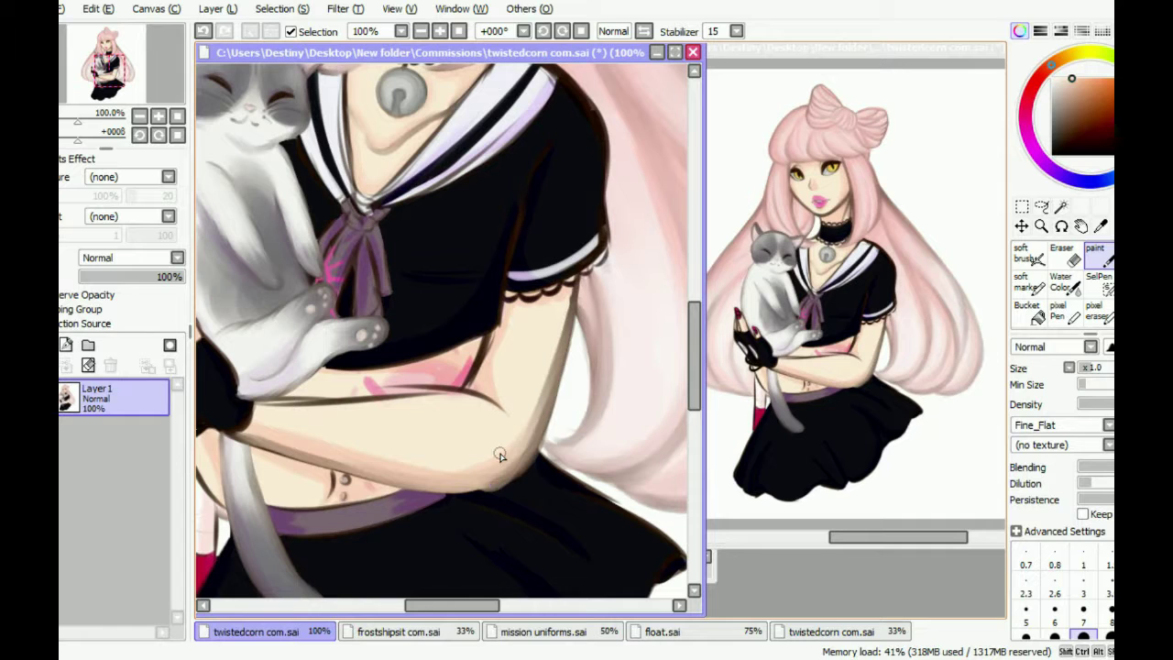
Soften the outline of the inner upper arm and elbow crease beside the torso with skin tones
left_click_drag(494, 388, 502, 300)
left_click_drag(475, 400, 491, 319)
left_click_drag(486, 375, 495, 334)
left_click_drag(458, 403, 504, 389)
key("h")
mouse_move(401, 394)
left_mouse_down()
mouse_move(341, 384)
mouse_move(392, 353)
left_mouse_up()
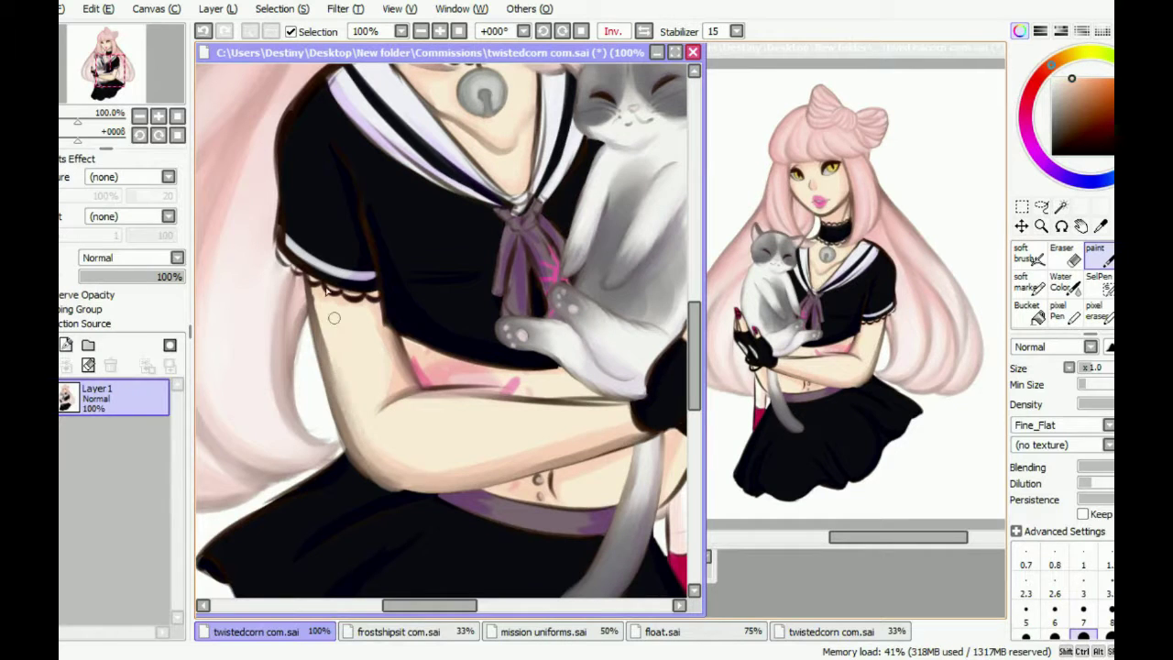
Blend the shading along the outer upper arm below the lace sleeve with sampled skin tones
left_click(330, 321, "alt")
left_click_drag(341, 403, 330, 339)
left_click(425, 445, "alt")
Paint over the outline along the forearm's upper edge below the midriff, checking both canvas orientations
key("h")
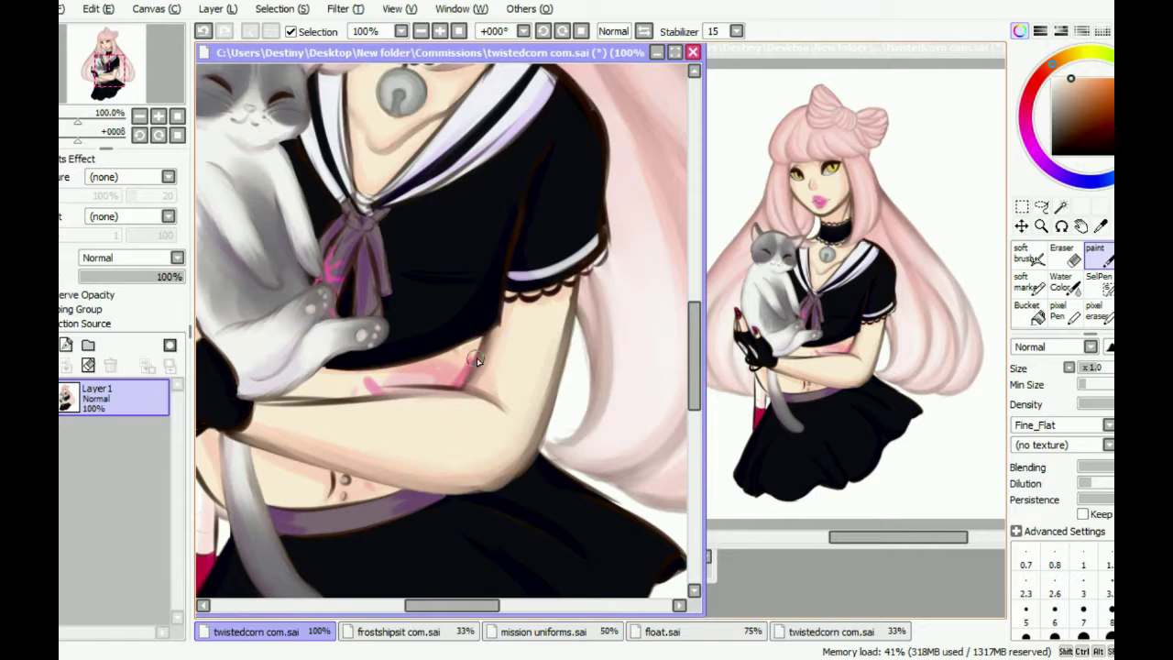
key("h")
left_click_drag(476, 357, 430, 421)
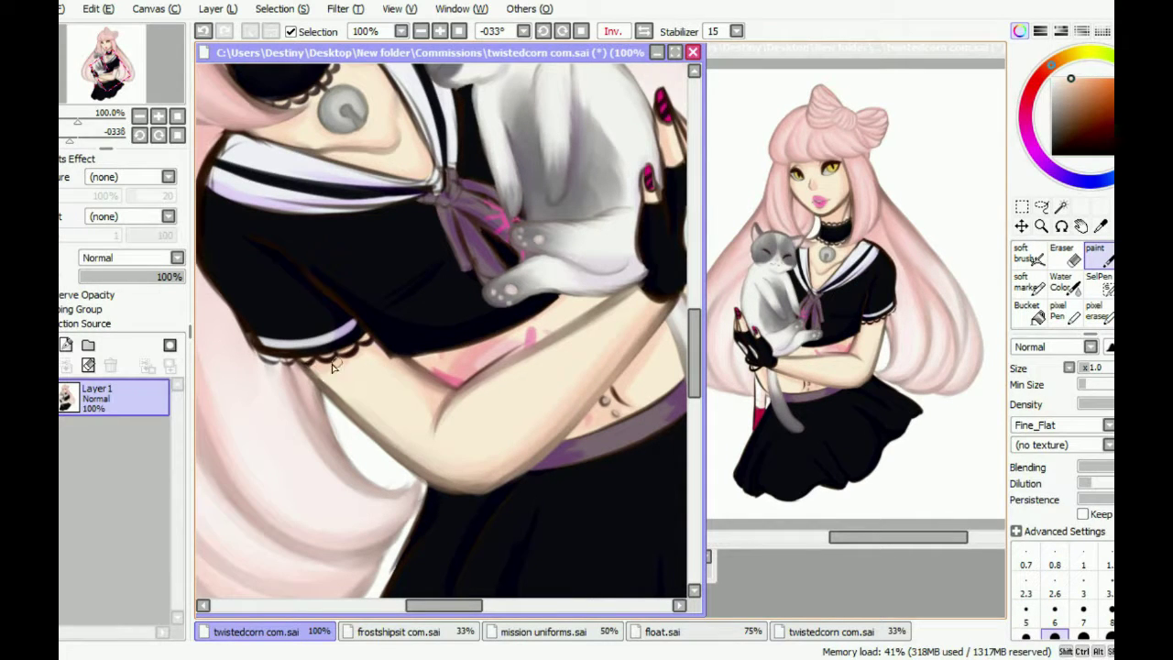
Soften the forearm's upper edge and touch up the skin around the pink midriff marking with sampled colours, with the canvas rotation reset
key("Home")
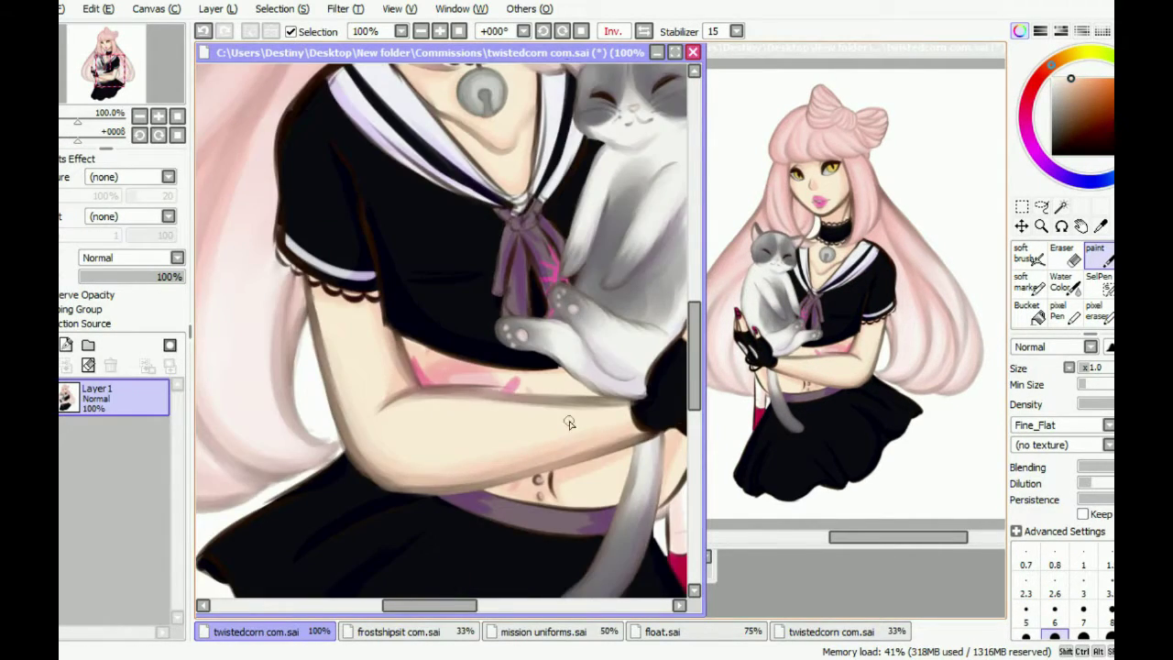
left_click_drag(407, 406, 496, 401)
scroll(561, 435, "right", 2)
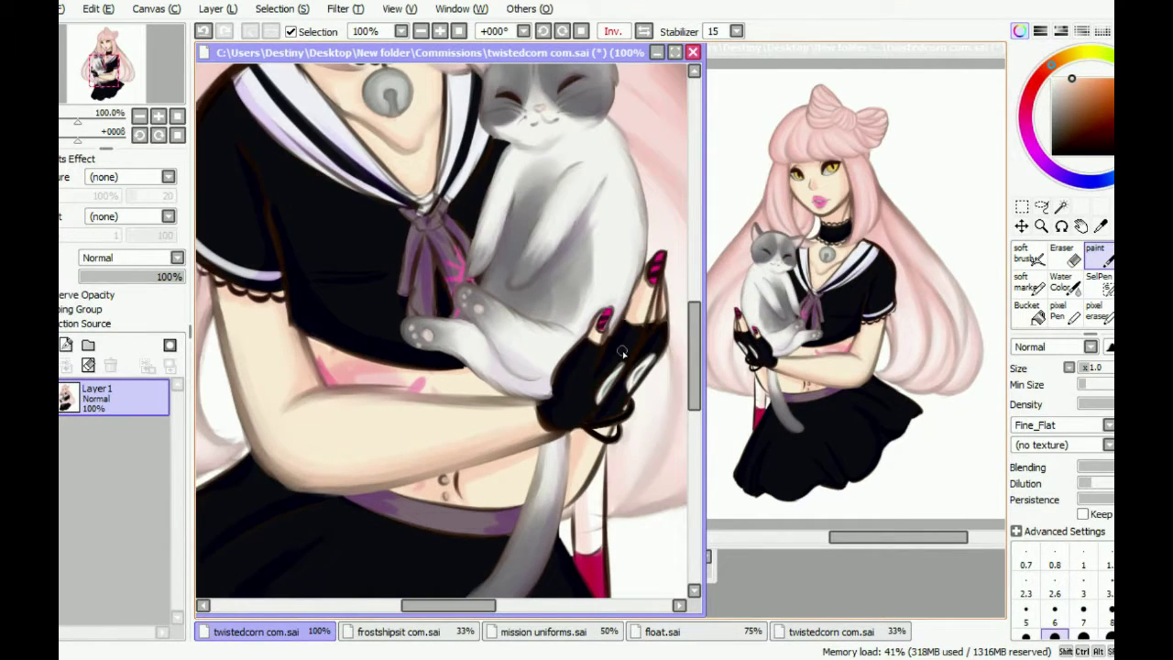
left_click(381, 381, "alt")
key("b")
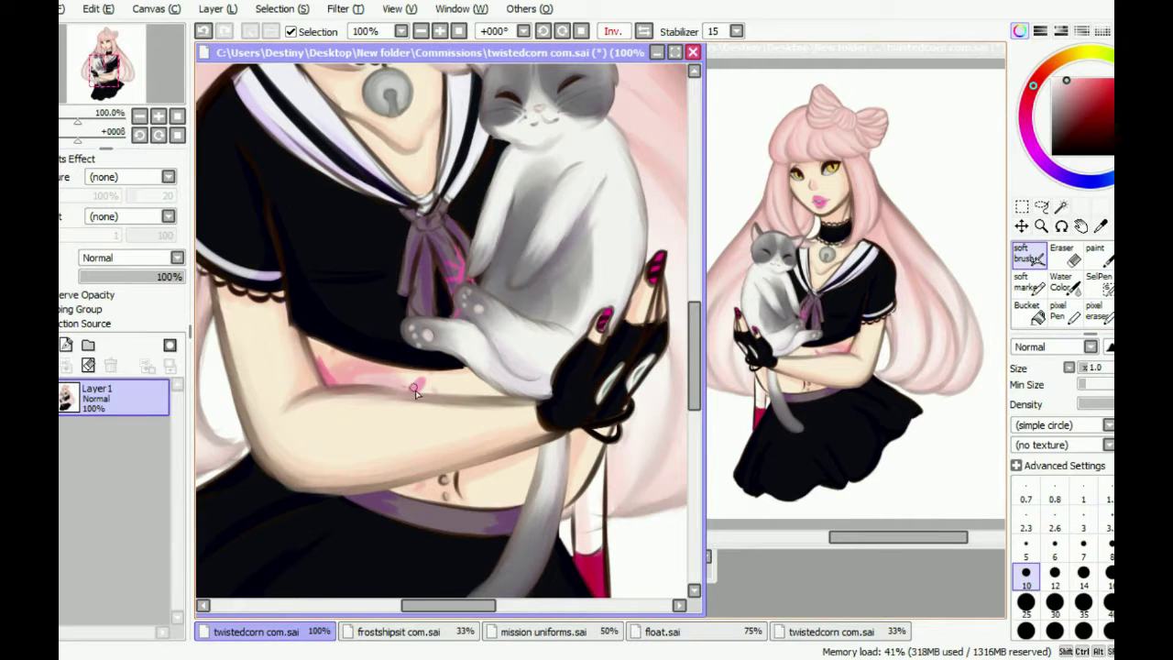
left_click(401, 340, "alt")
key("n")
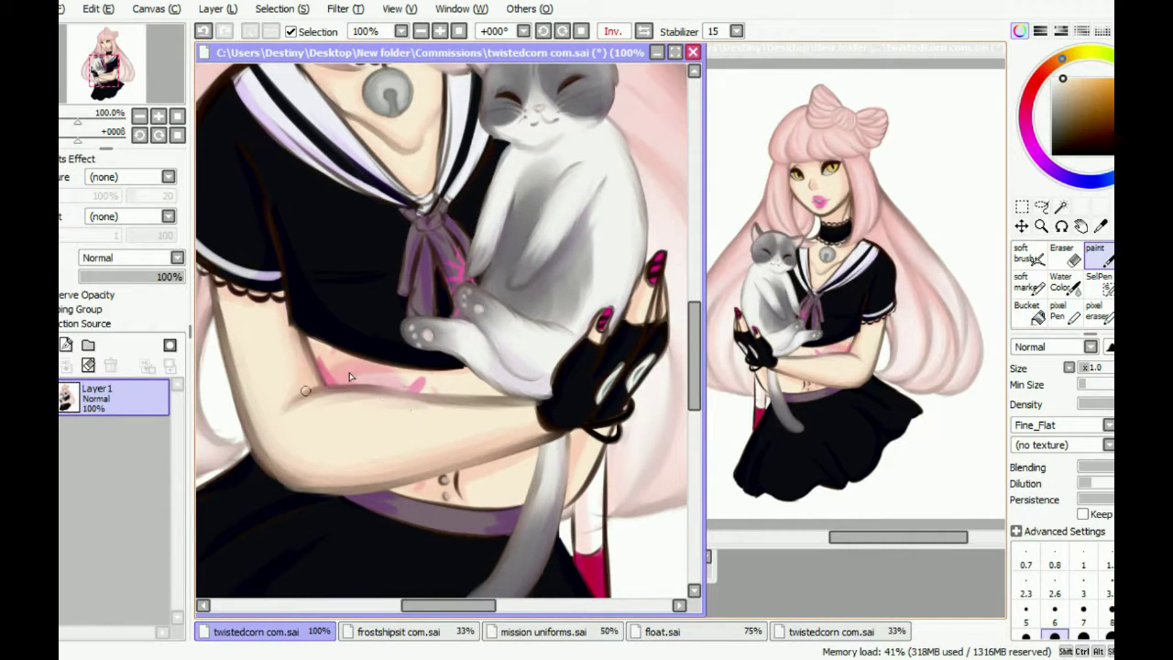
Blend the outline around the elbow and along the forearm's lower edge with sampled skin shadow tones in the mirrored canvas view
left_click(644, 31)
left_click(386, 443, "alt")
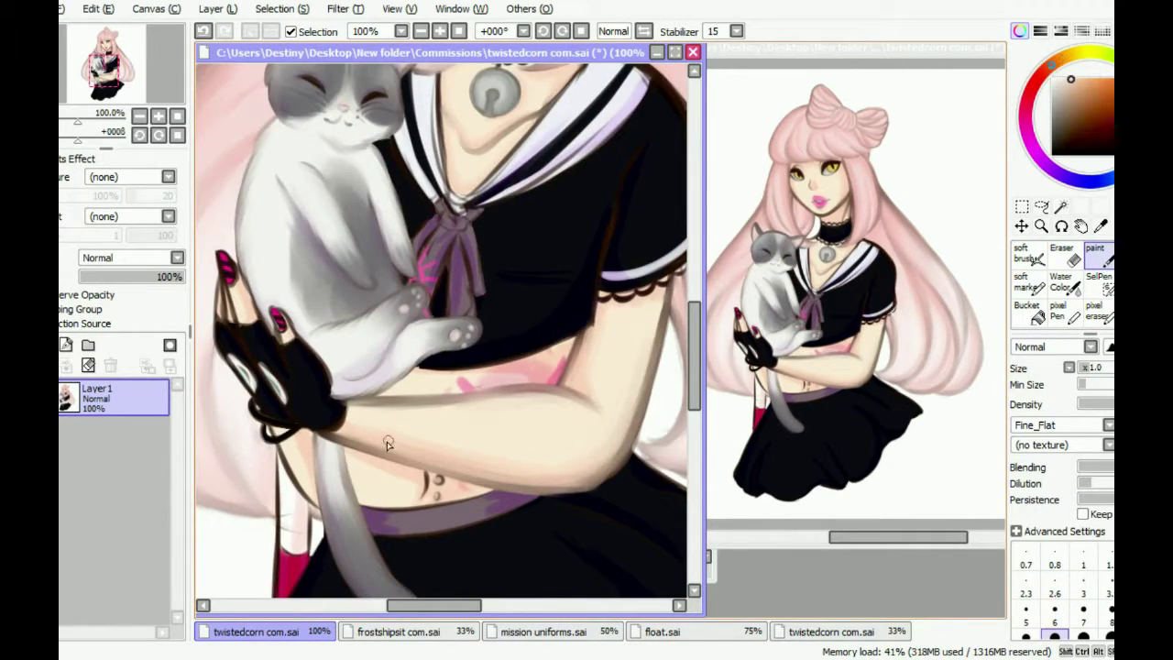
left_click_drag(593, 467, 515, 475)
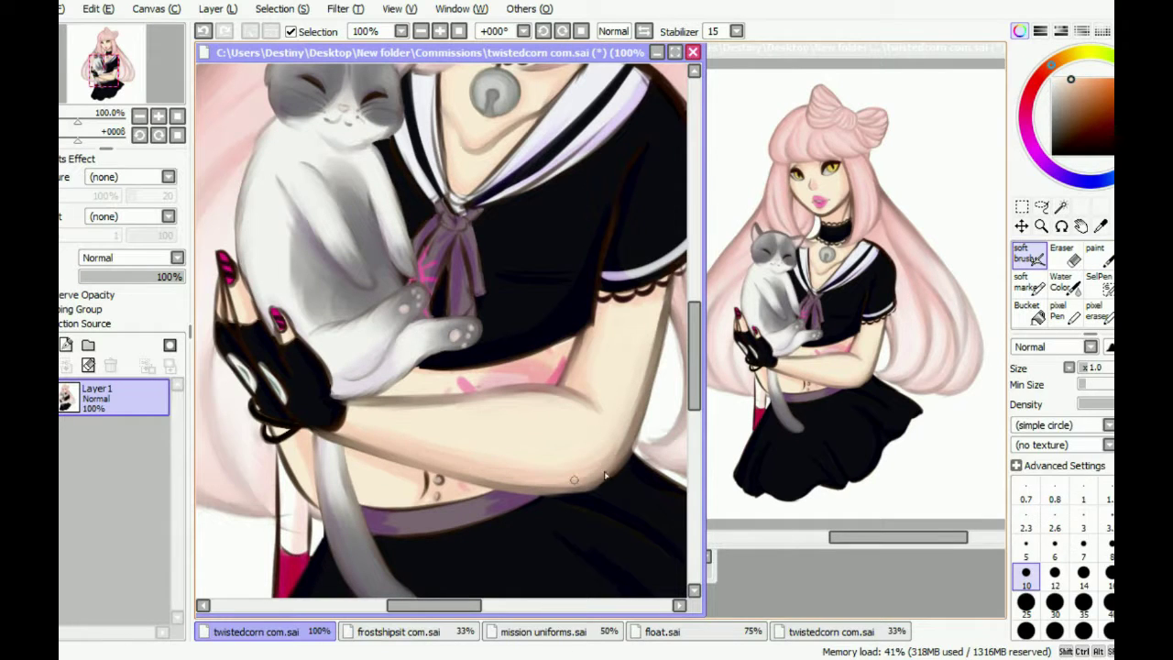
key("]")
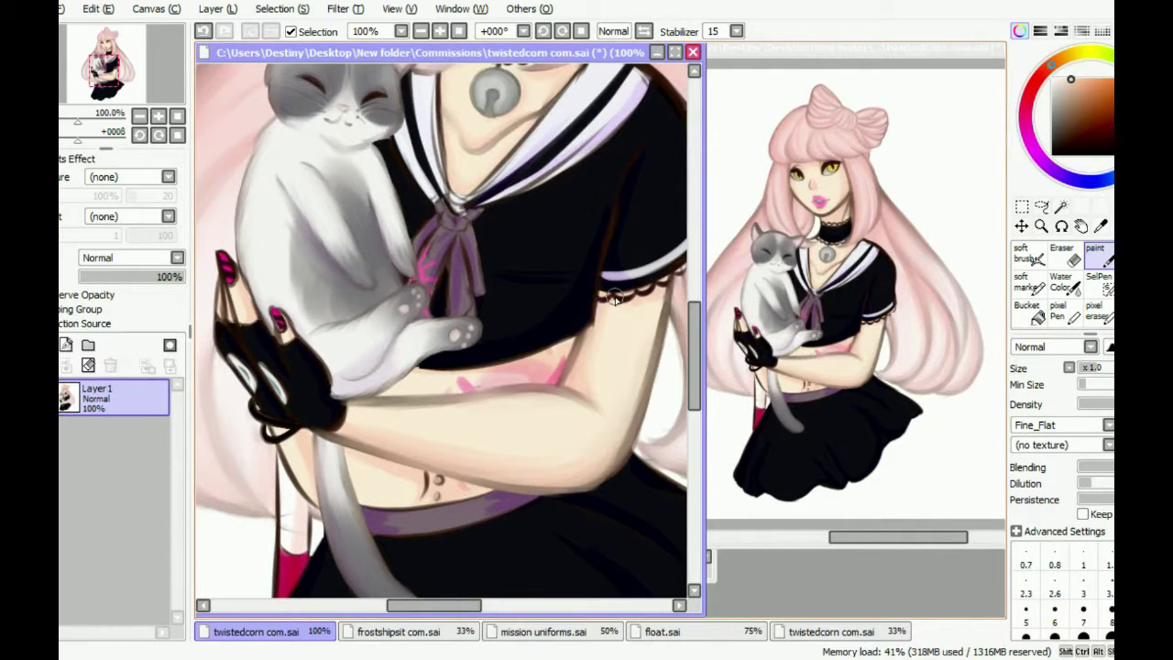
scroll(536, 467, "up", 5)
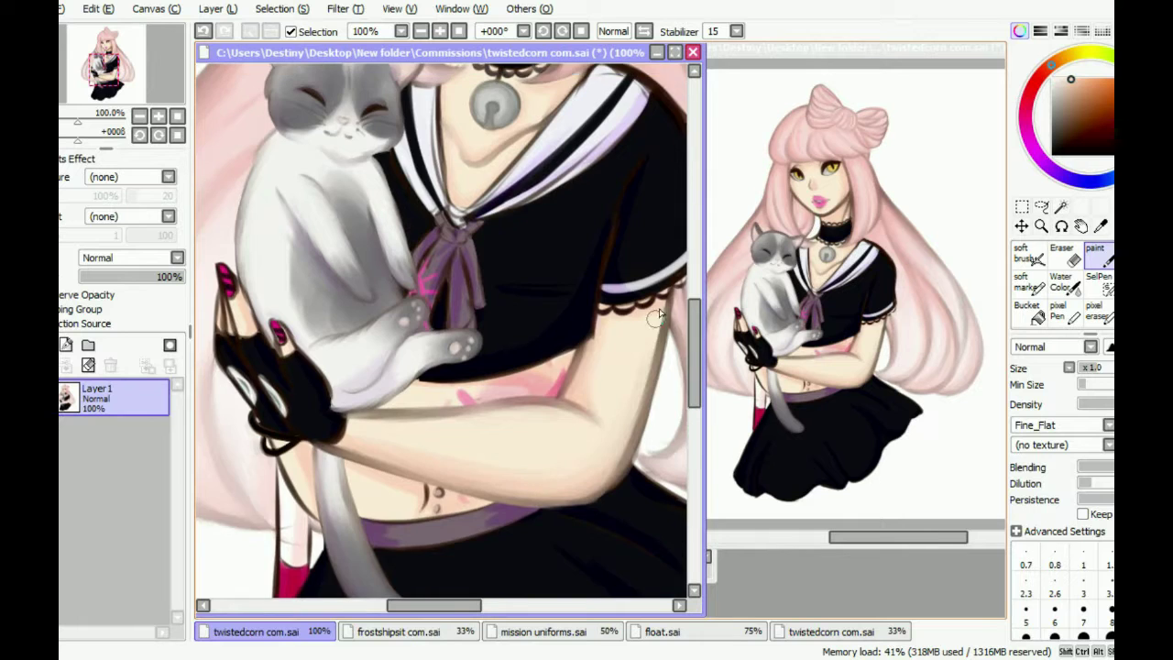
Paint over the dark outlines of the fingers above the black glove with sampled skin tones
key("minus")
scroll(405, 307, "up", 3)
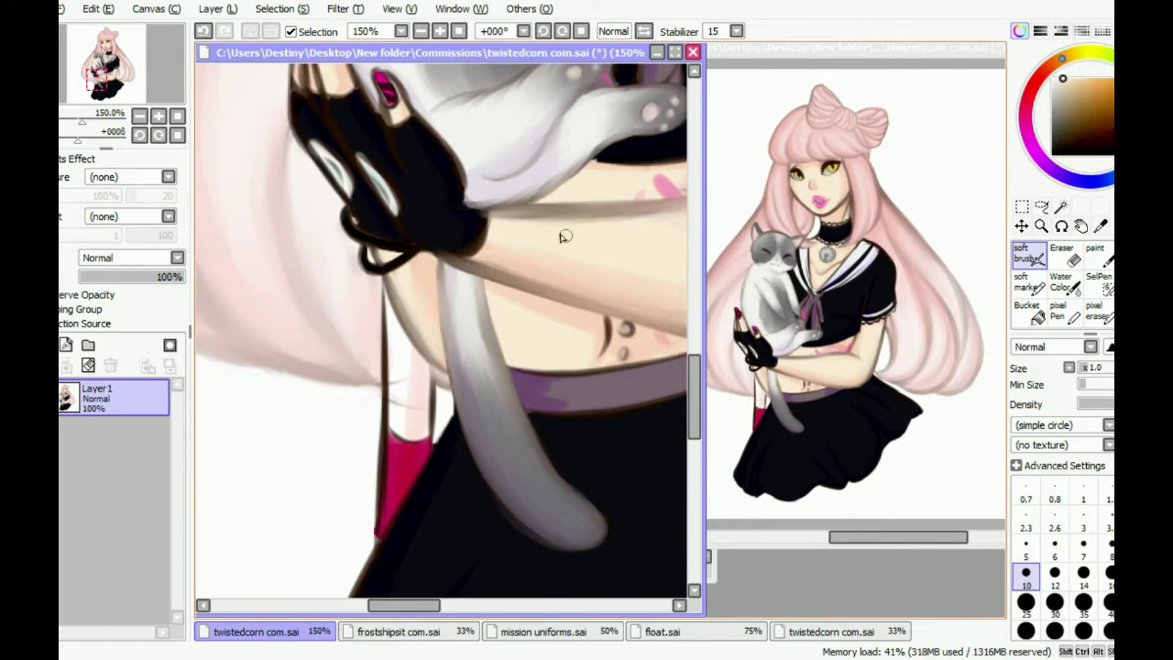
scroll(408, 289, "down", 1)
scroll(406, 287, "up", 1)
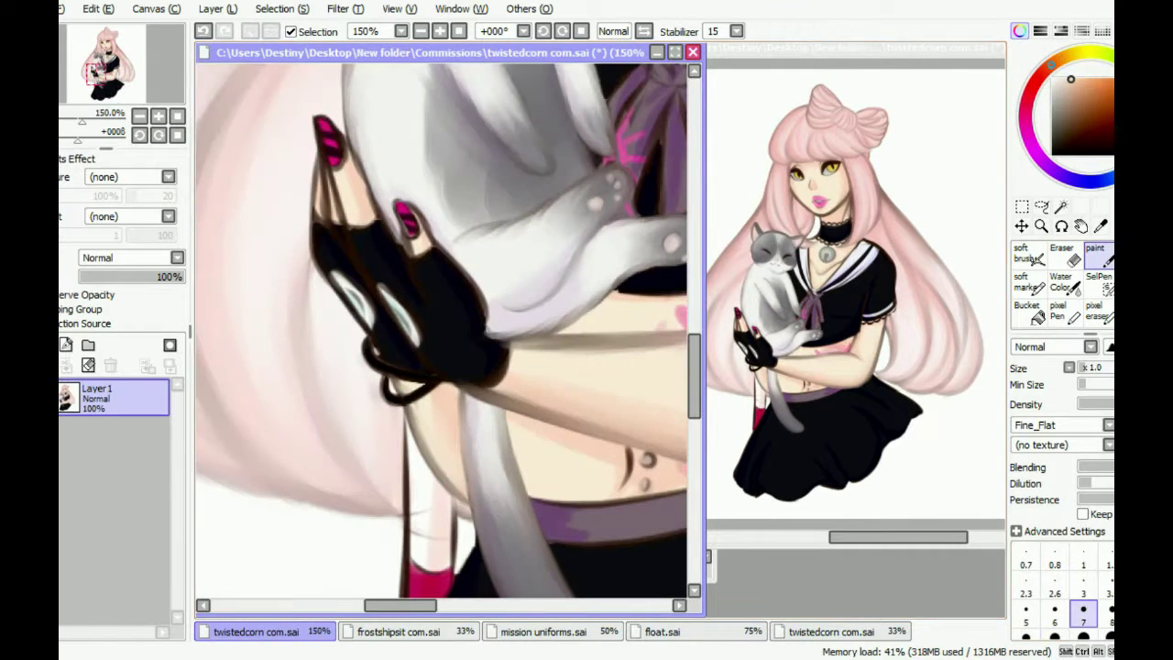
mouse_move(413, 261)
left_mouse_down()
mouse_move(337, 203)
mouse_move(329, 165)
mouse_move(372, 198)
left_mouse_up()
scroll(346, 143, "up", 1)
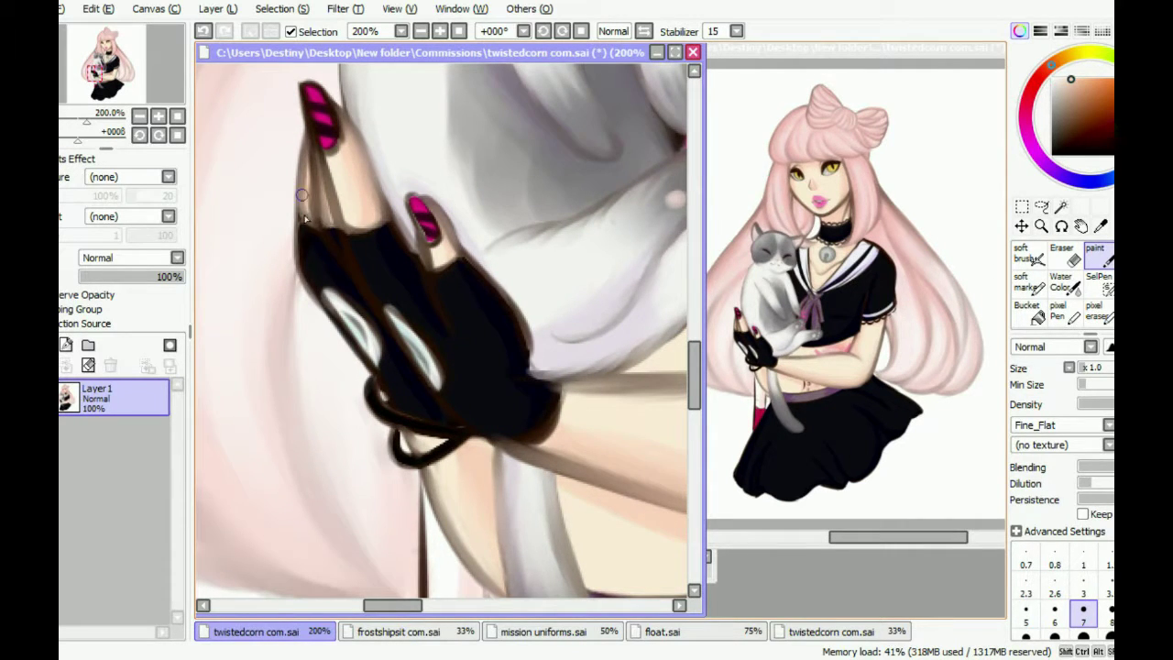
key("b")
mouse_move(309, 145)
left_mouse_down()
mouse_move(326, 220)
mouse_move(319, 195)
left_mouse_up()
left_click(311, 147, "alt")
key("n")
scroll(323, 128, "down", 2)
scroll(302, 256, "up", 1)
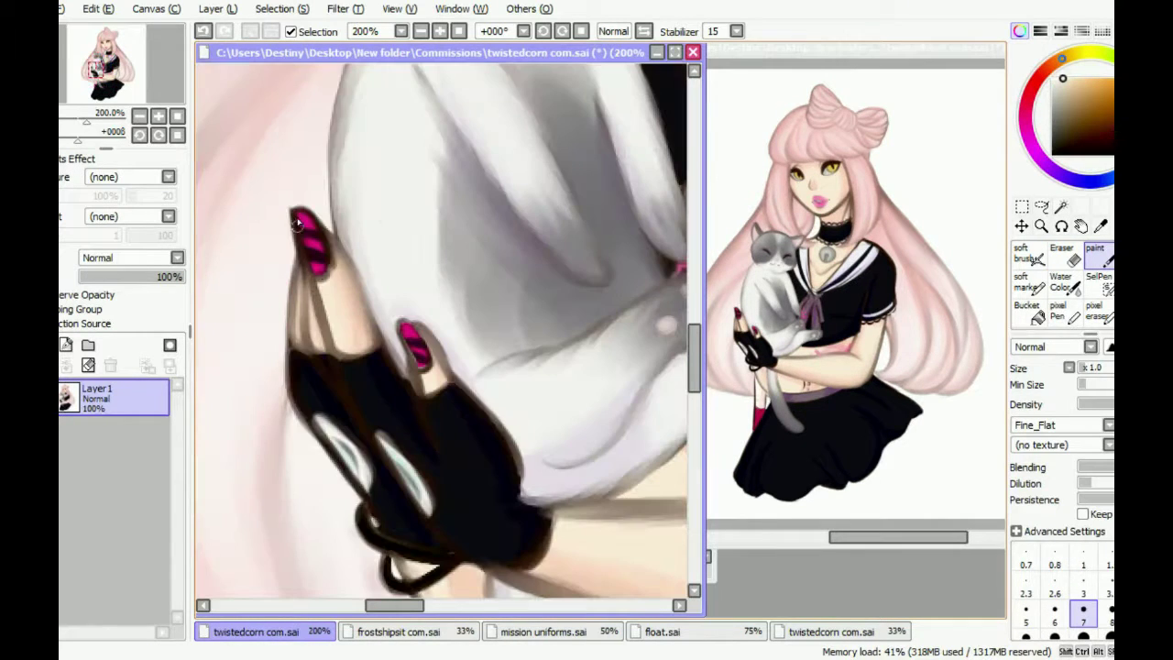
Repaint the two striped fingernails in solid magenta with darker shaded edges, checking both canvas orientations
left_click(311, 256, "alt")
key("h")
left_click(1028, 255)
mouse_move(561, 229)
left_mouse_down()
mouse_move(566, 264)
mouse_move(576, 240)
left_mouse_up()
left_click_drag(465, 337, 456, 368)
key("n")
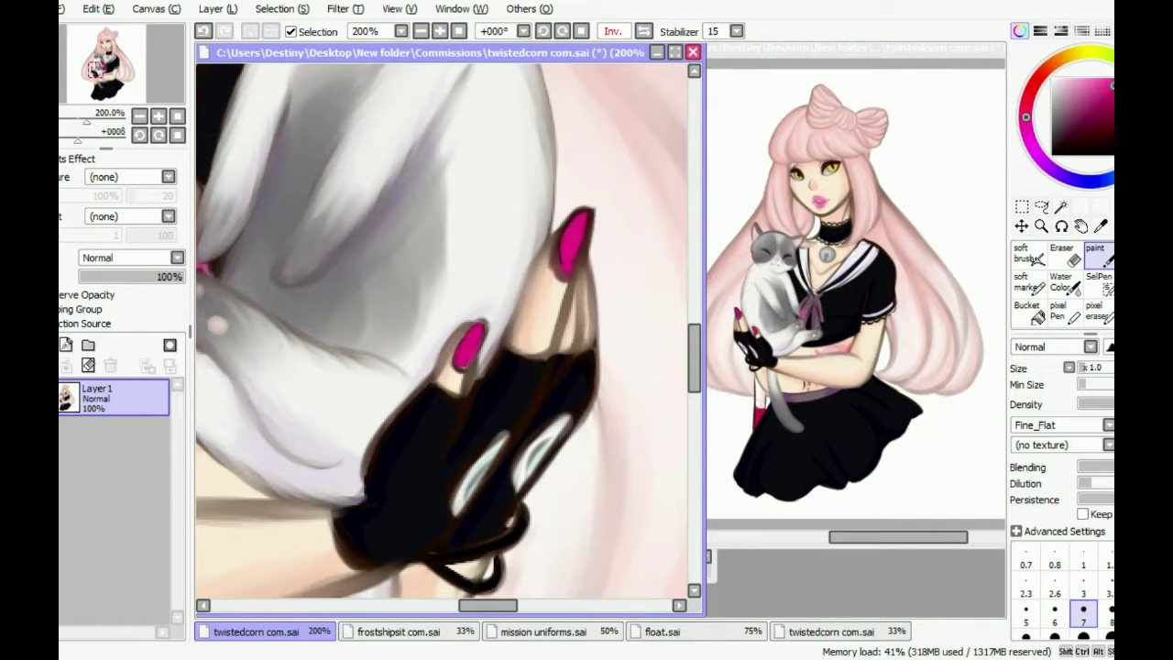
key("ctrl+z")
left_click_drag(476, 332, 473, 356)
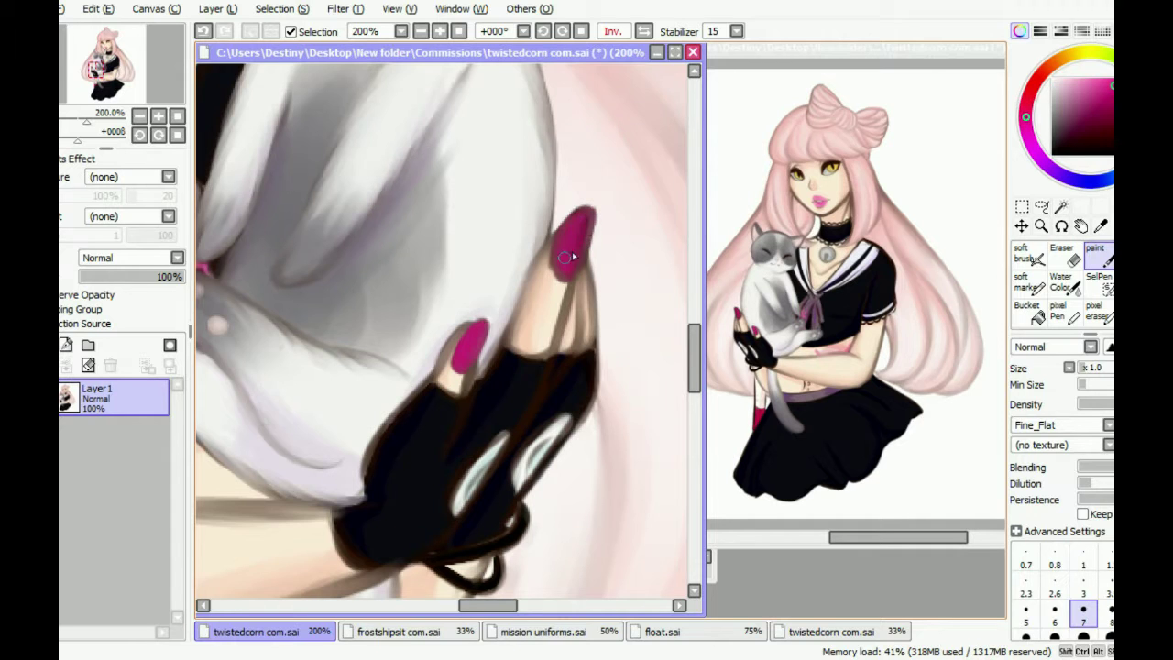
key("h")
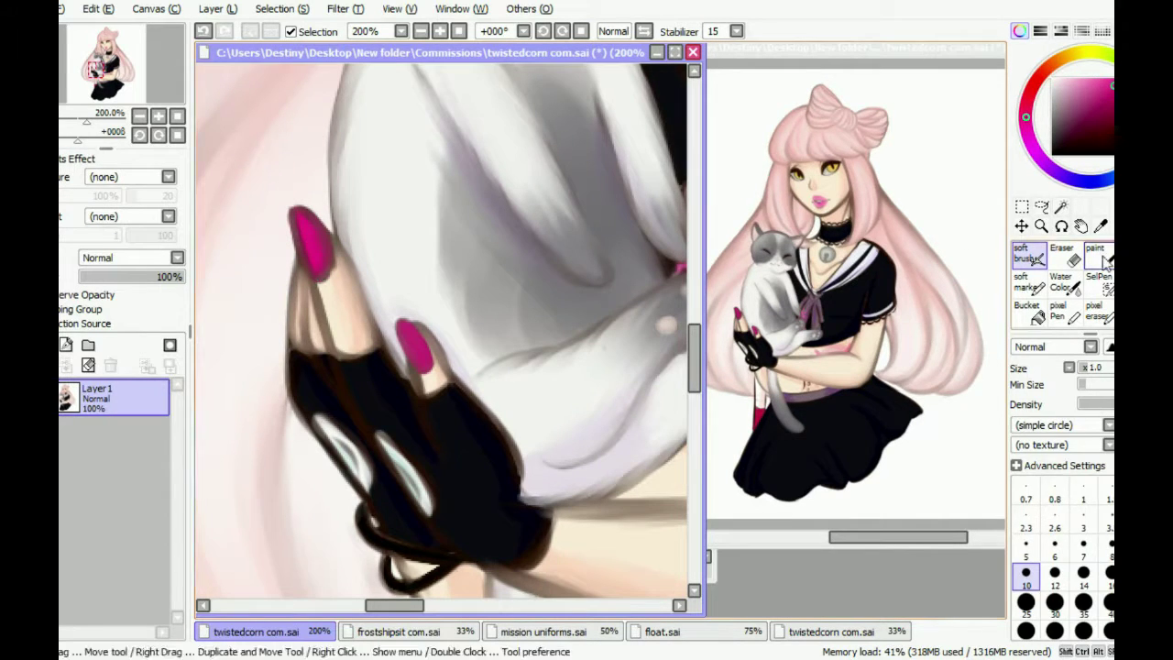
key("bracketleft")
key("bracketleft")
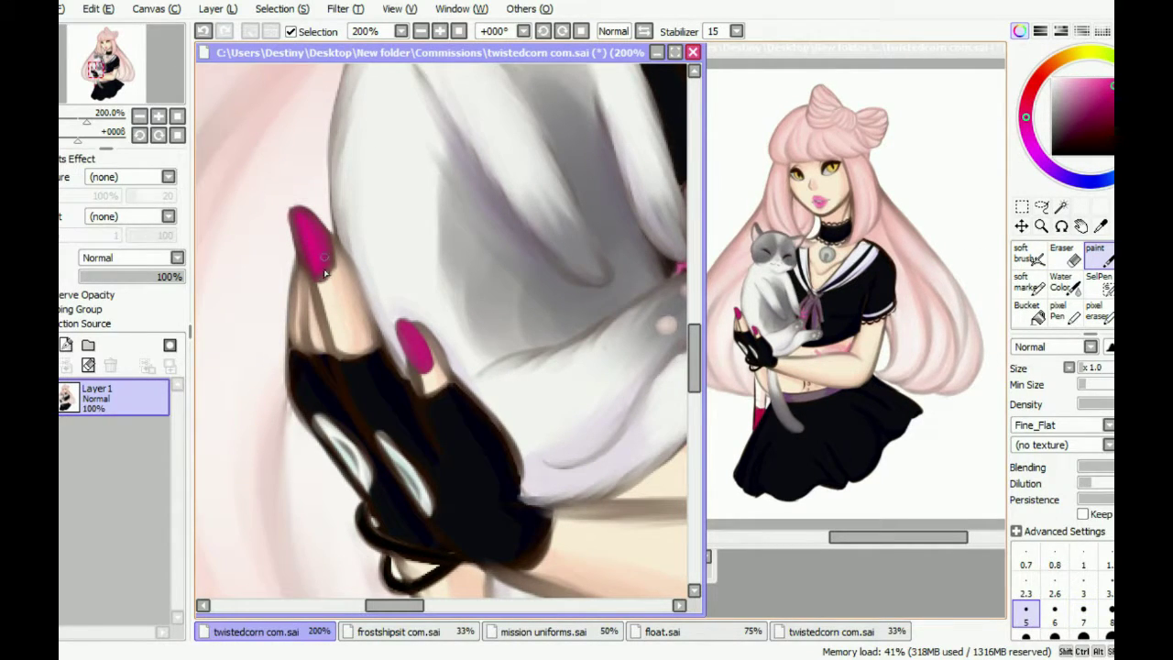
key("bracketright")
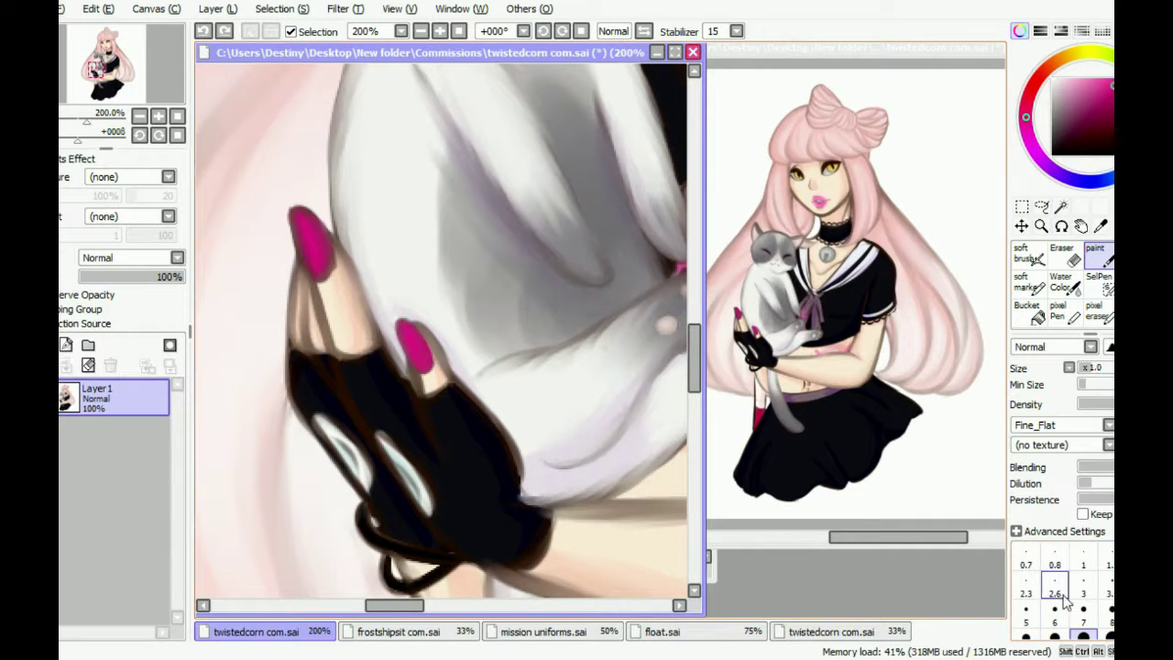
Paint dark diagonal stripes across both magenta fingernails
key("b")
left_click_drag(293, 224, 323, 240)
left_click_drag(299, 247, 326, 260)
left_click_drag(399, 337, 421, 348)
left_click_drag(407, 350, 445, 378)
scroll(392, 291, "up", 2)
key("b")
scroll(285, 264, "down", 2)
scroll(311, 271, "up", 2)
key("b")
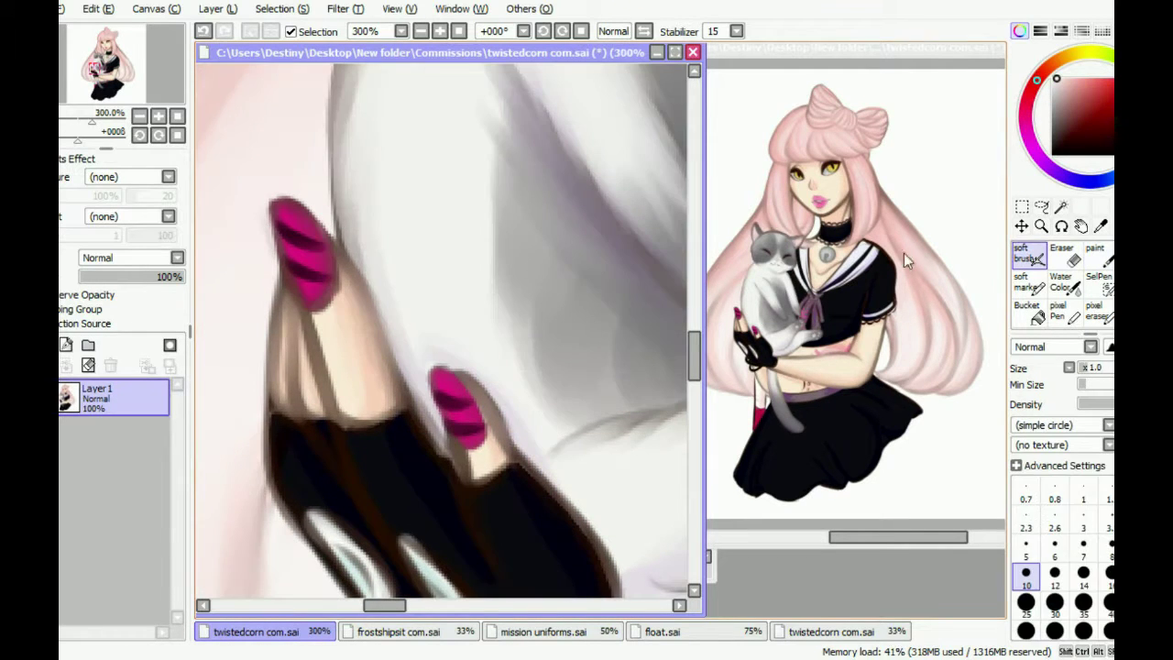
Soften the remaining outlines around the fingers and nails against the cat and hair with sampled colours
scroll(302, 257, "down", 2)
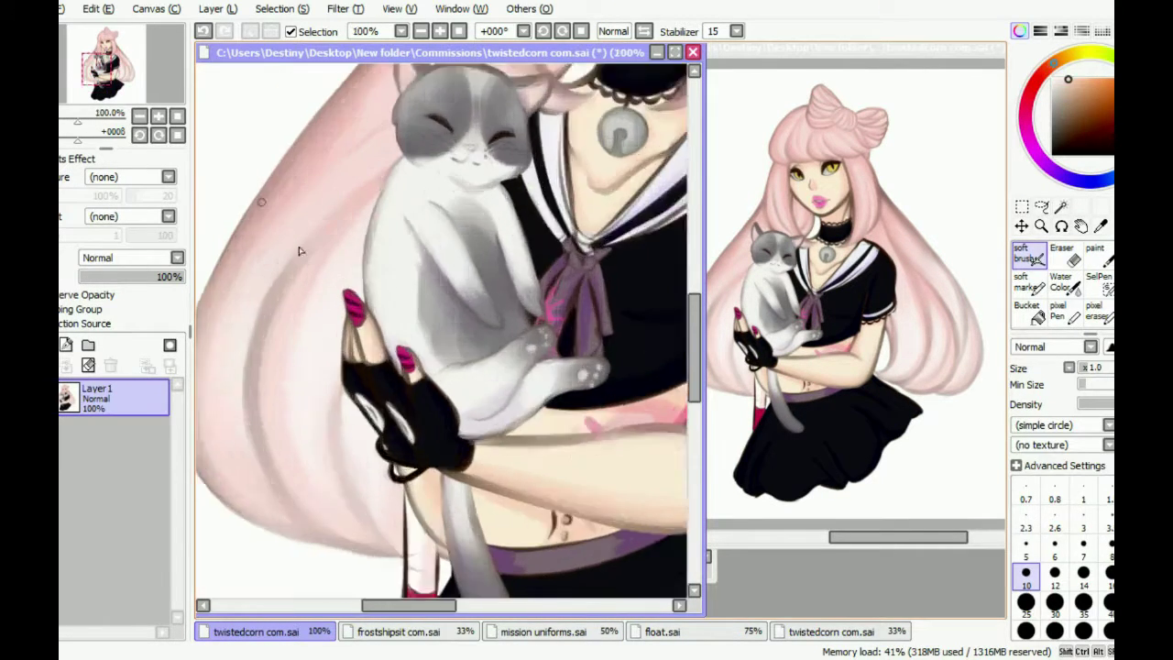
scroll(385, 403, "up", 1)
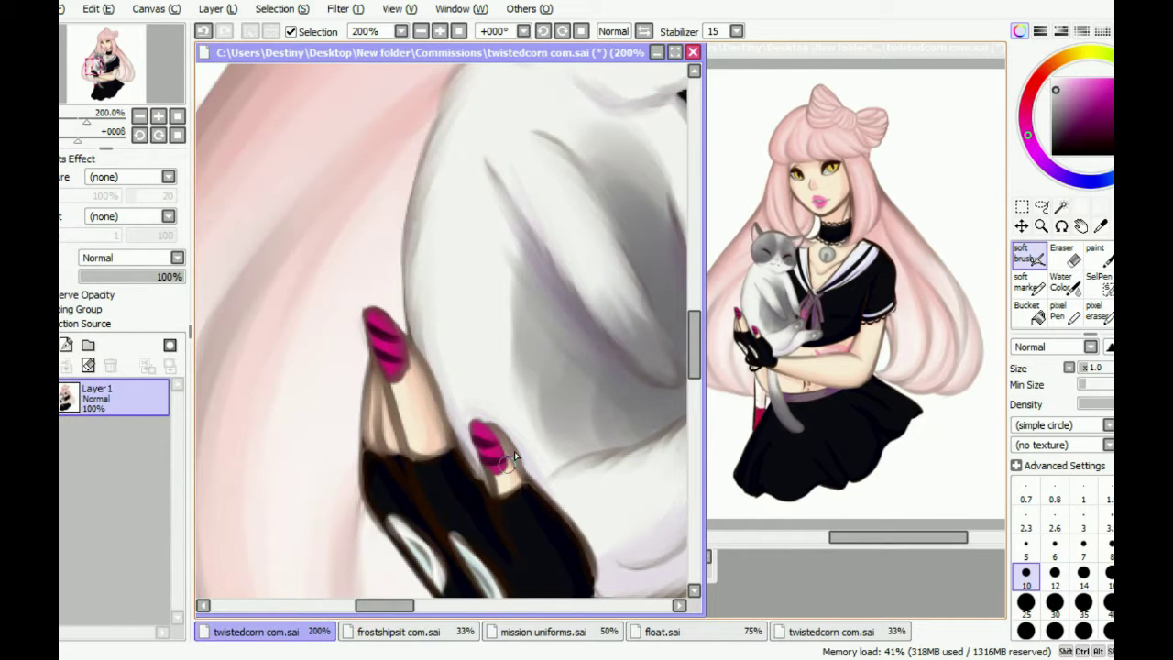
left_click_drag(514, 451, 482, 320)
key("n")
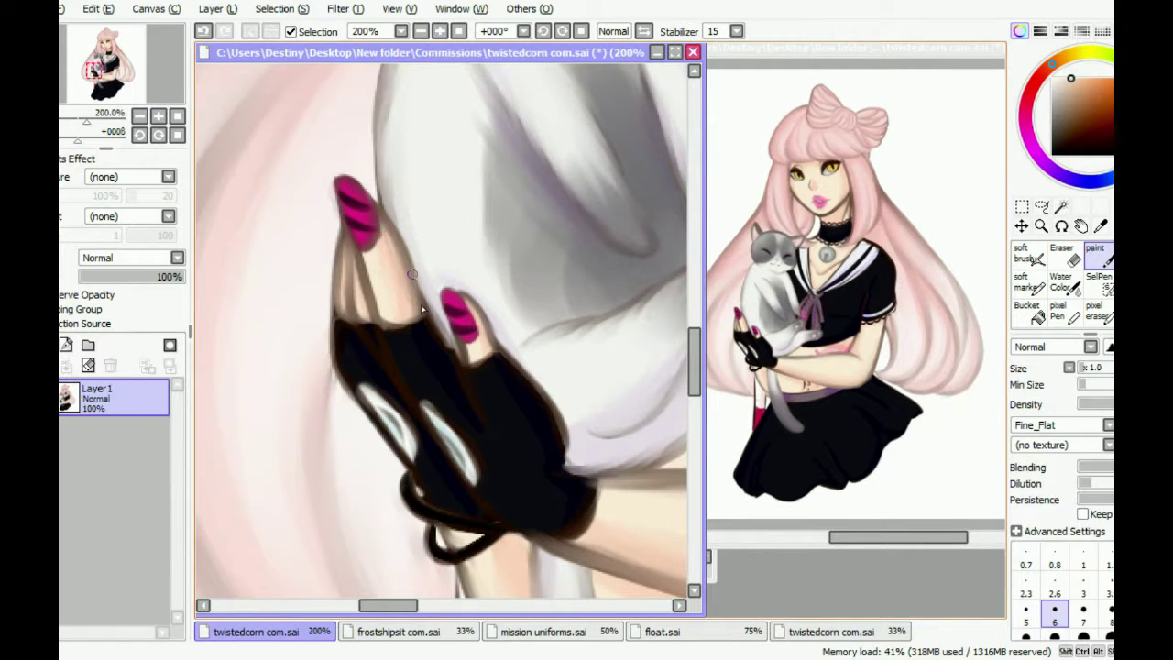
left_click(335, 174, "alt")
scroll(389, 193, "down", 1)
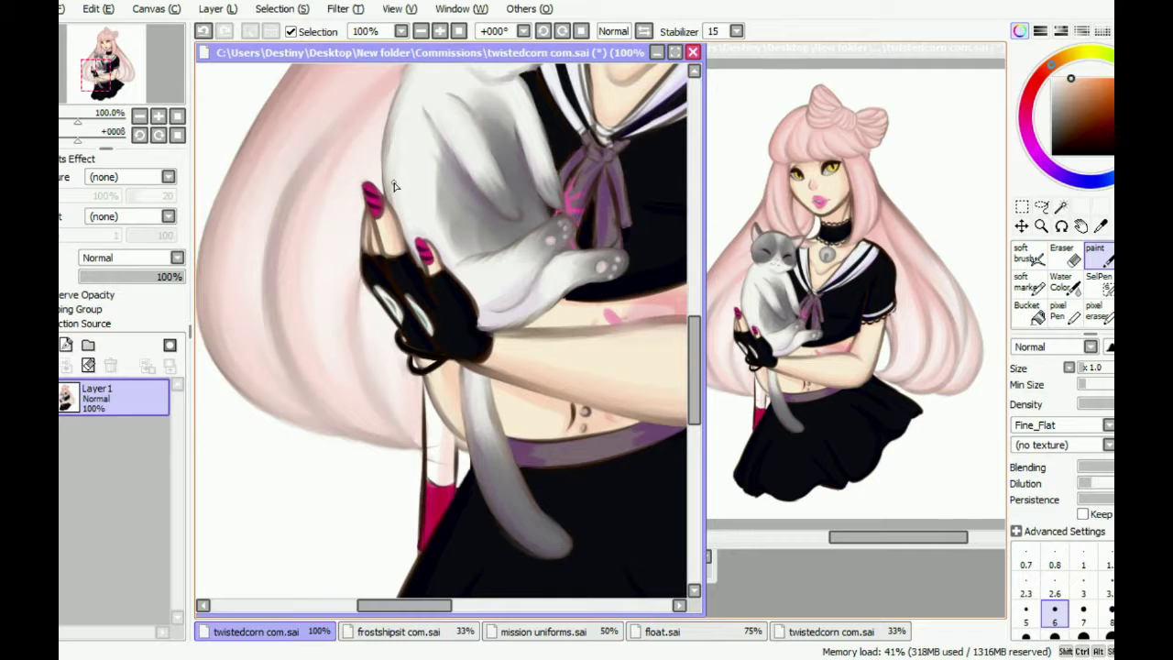
scroll(392, 186, "up", 2)
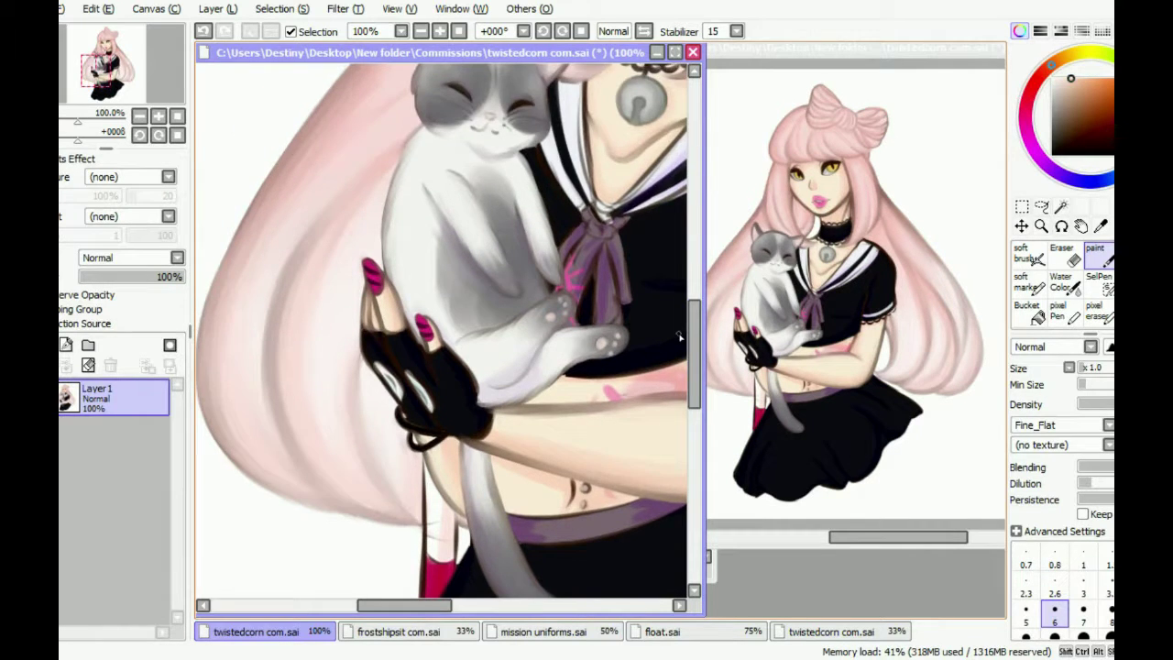
scroll(538, 493, "up", 1)
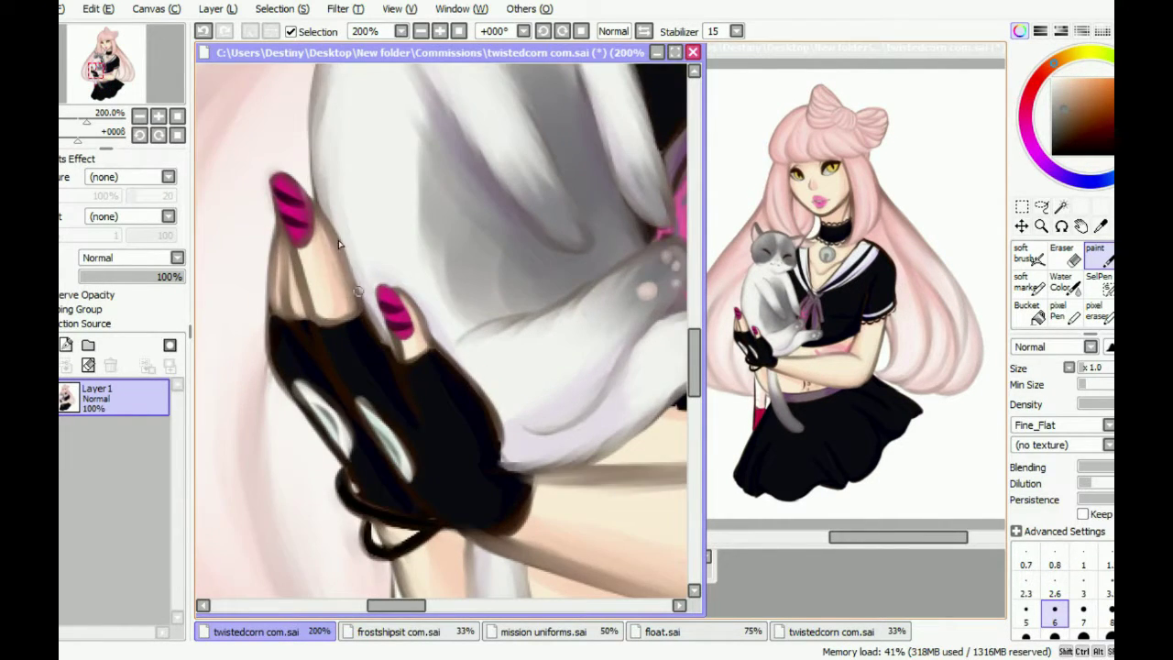
scroll(353, 307, "up", 1)
scroll(419, 242, "down", 3)
scroll(414, 282, "up", 2)
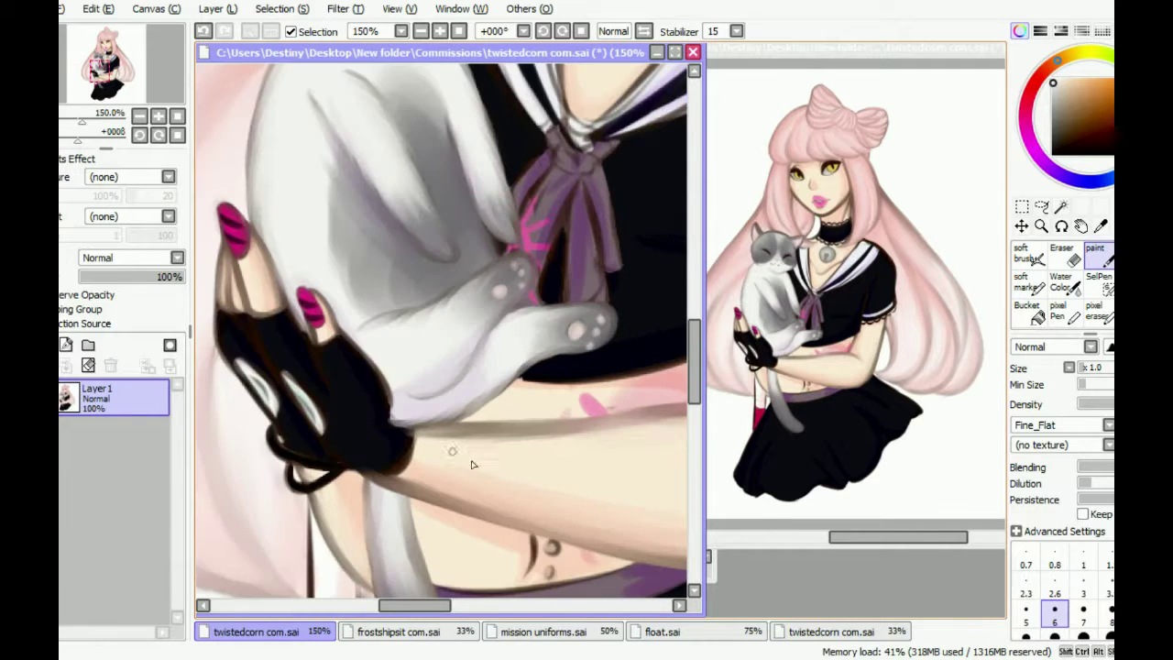
Blend the skin outline where the inner upper arm meets the crop top's hem, checking both canvas orientations
scroll(414, 282, "up", 1)
key("h")
scroll(398, 327, "down", 3)
key("h")
scroll(397, 327, "up", 3)
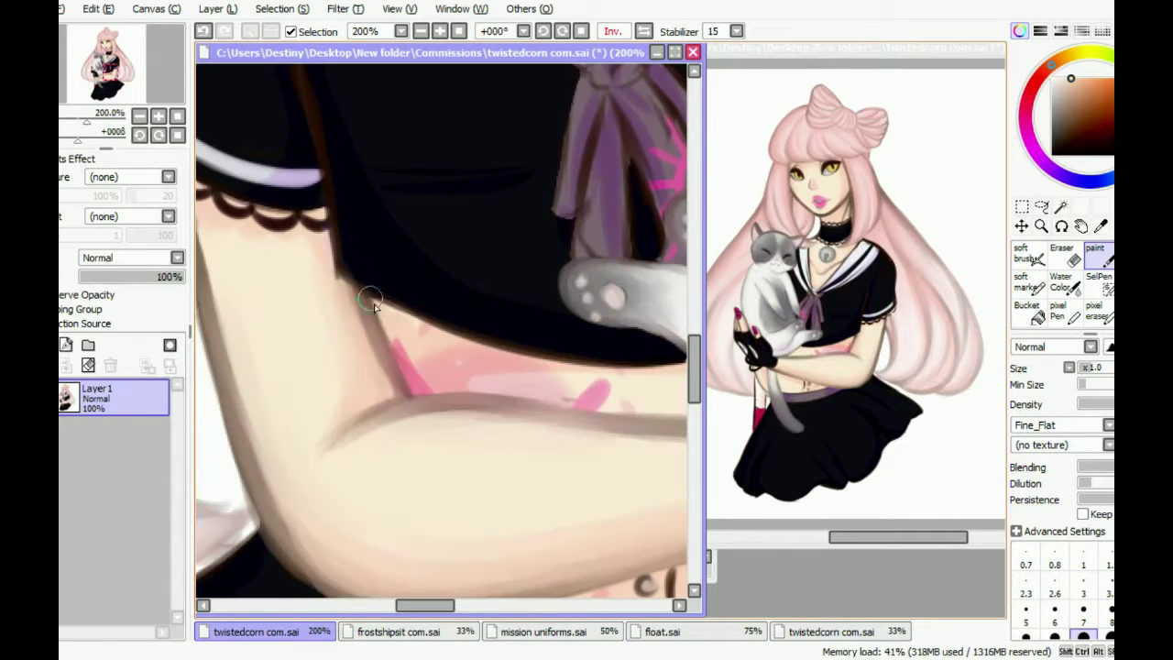
scroll(513, 354, "down", 1)
scroll(369, 361, "down", 1)
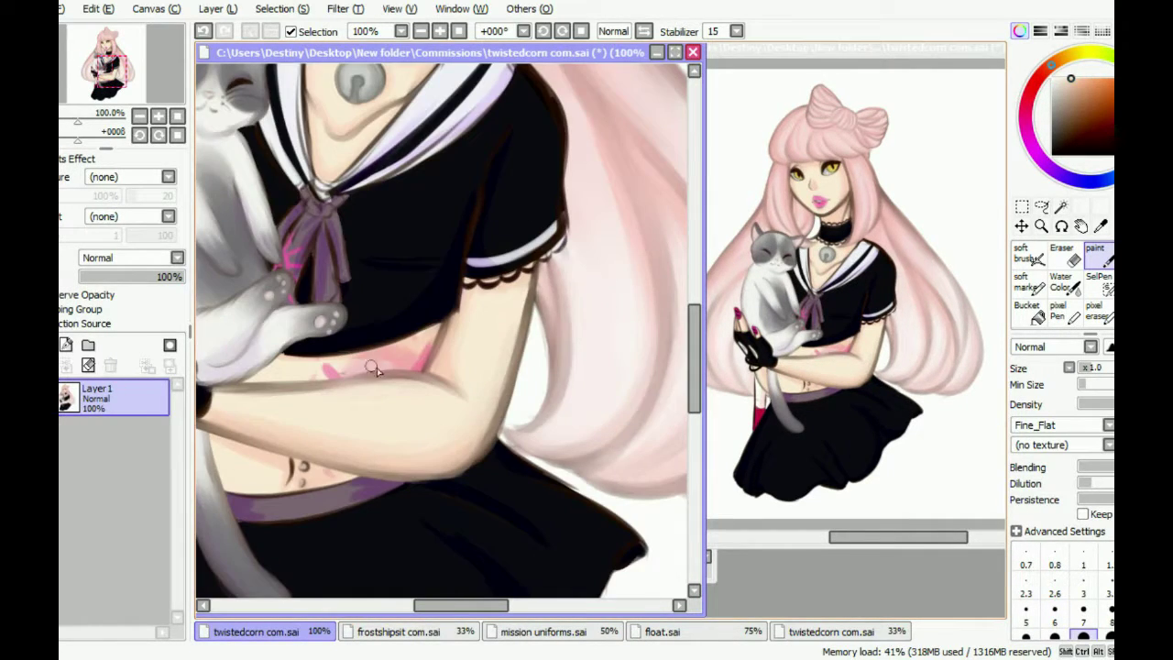
scroll(523, 340, "up", 1)
Repaint the pink flower-like marking on the midriff between the crop top and the forearm with sampled pink and skin tones
key("b")
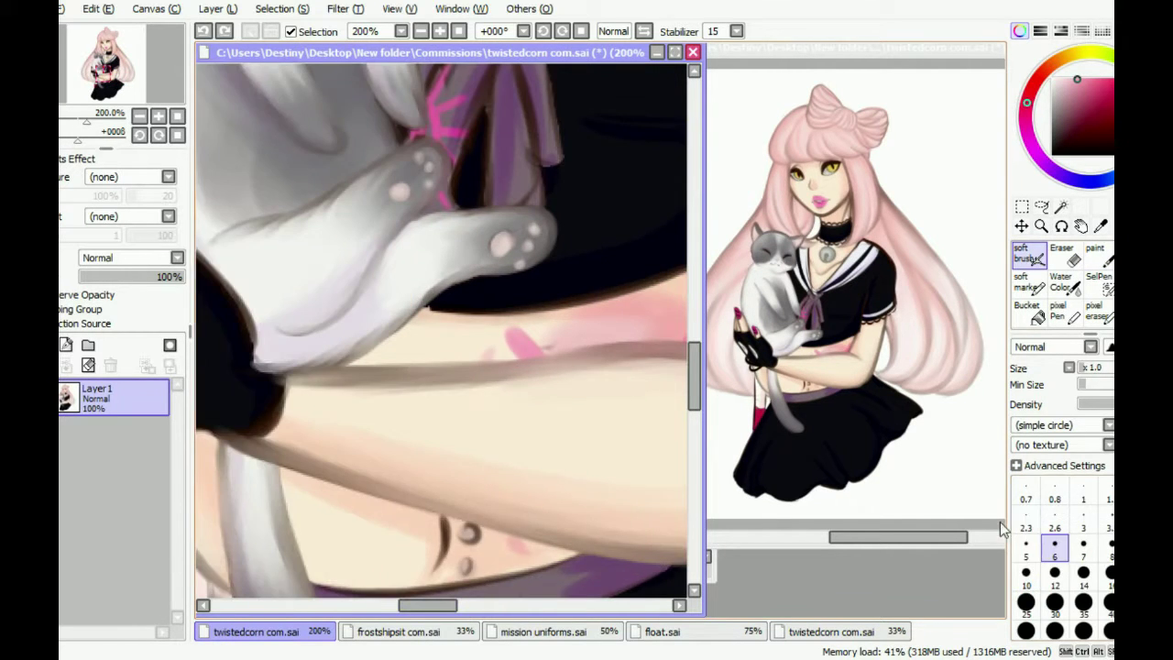
scroll(514, 329, "up", 1)
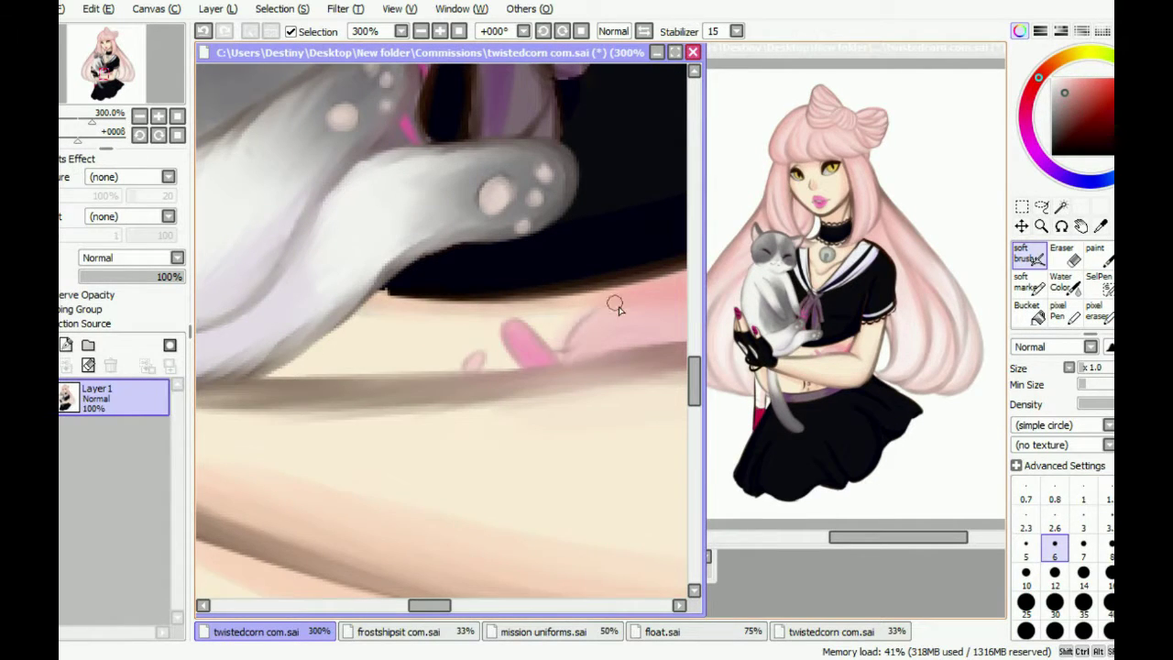
scroll(555, 344, "right", 3)
key("n")
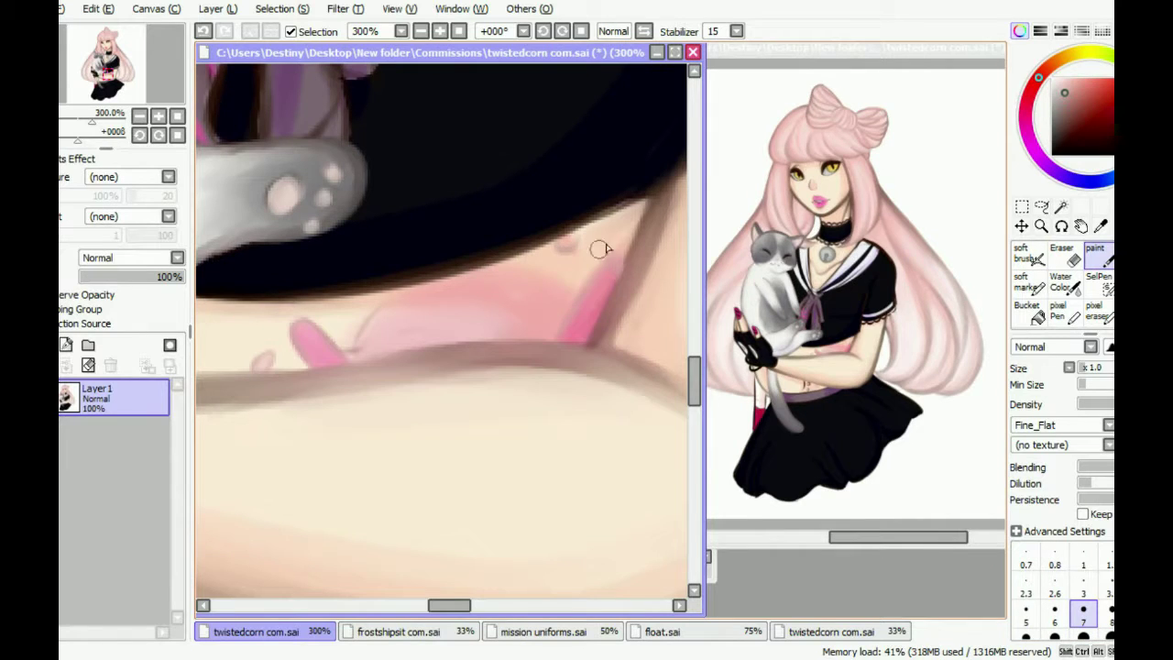
left_click(388, 314, "alt")
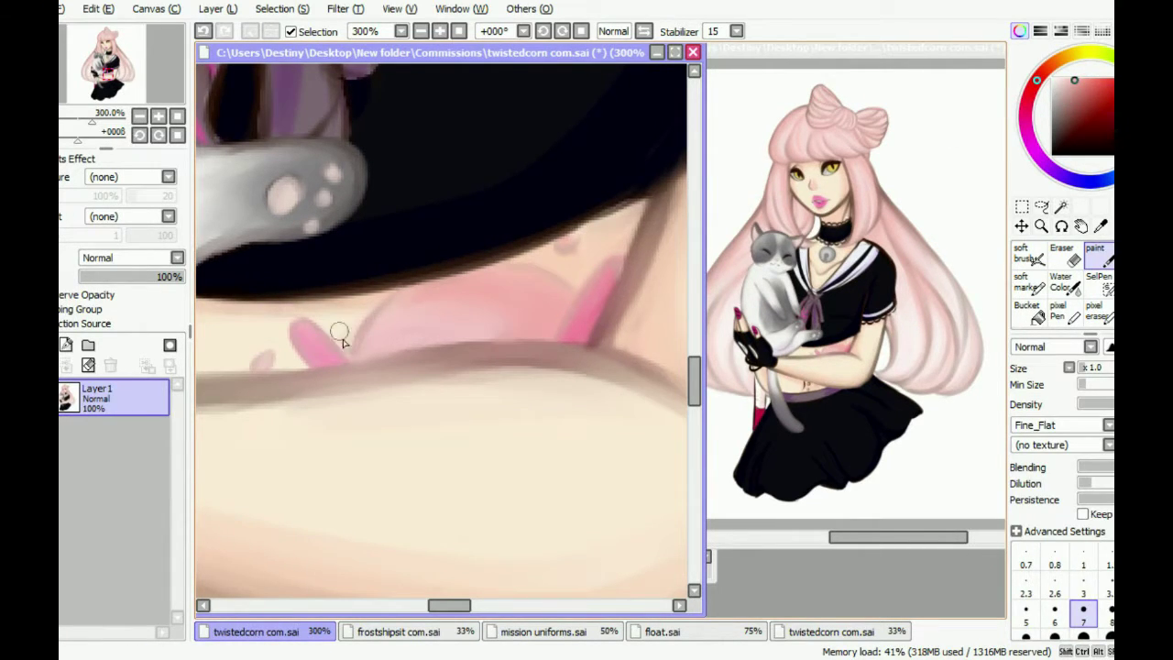
scroll(335, 333, "down", 3)
left_click(406, 217, "alt")
left_click(413, 428, "alt")
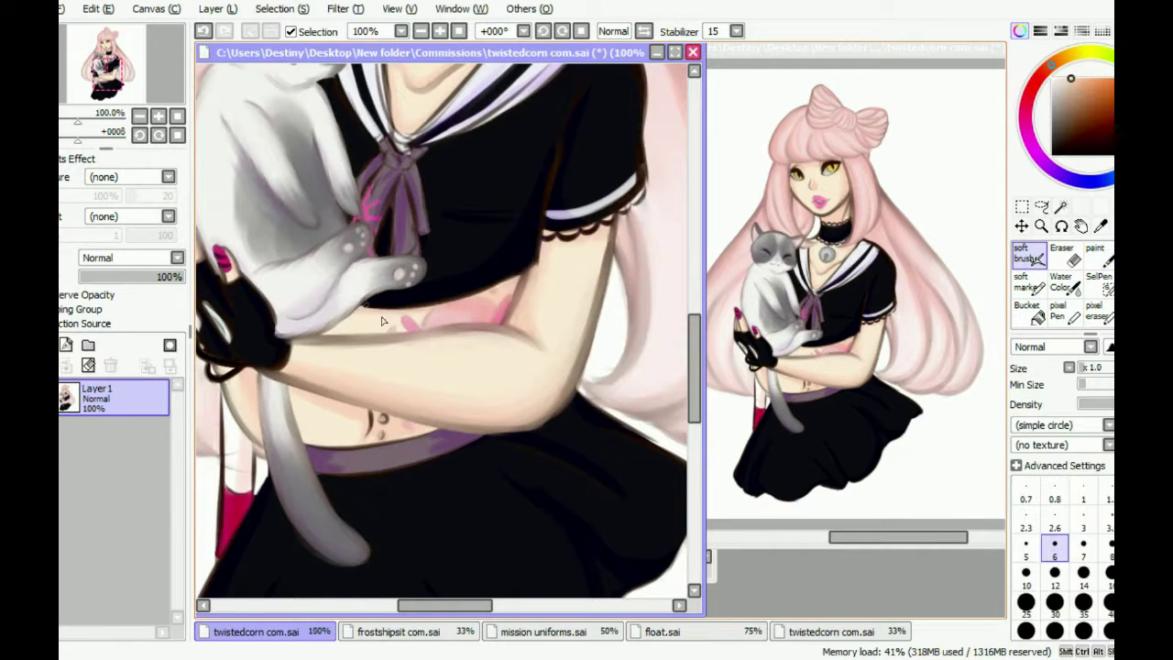
Repaint the two grey navel piercing beads with soft highlights and soften the dark navel line beside them using sampled colours
scroll(413, 429, "up", 1)
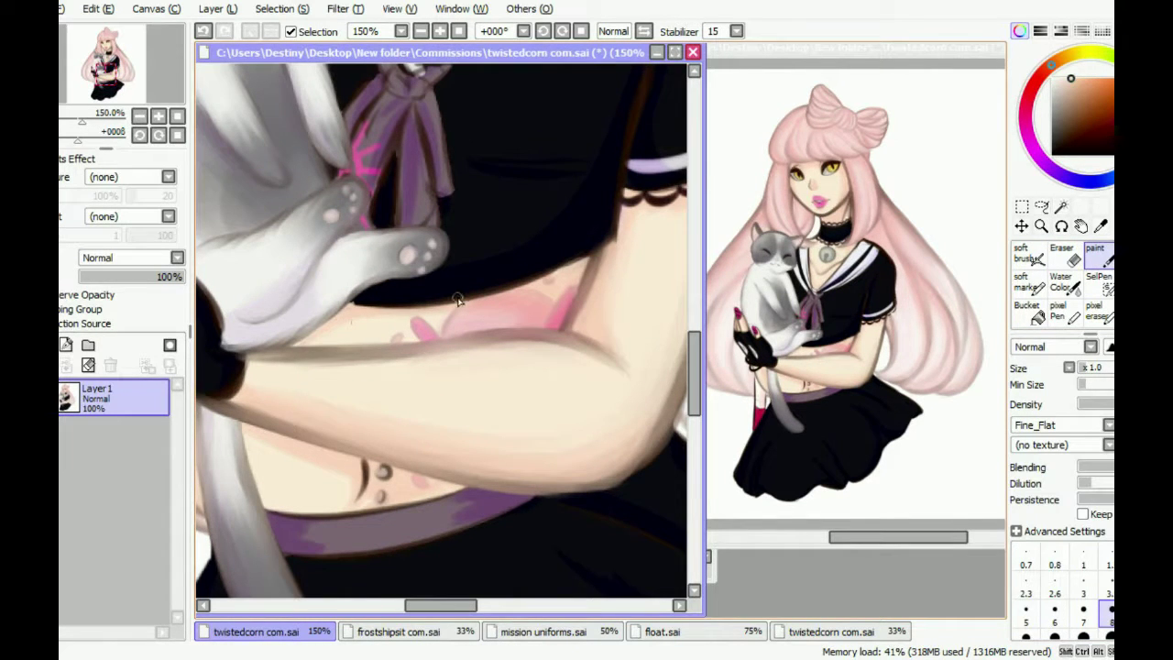
key("h")
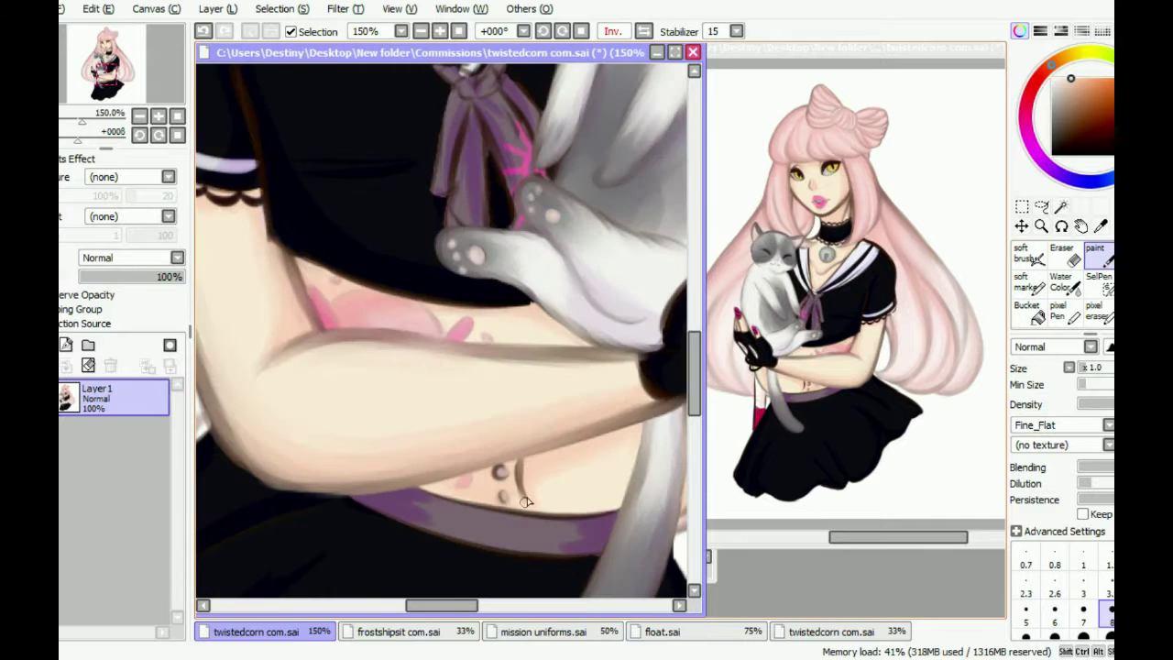
scroll(502, 472, "up", 2)
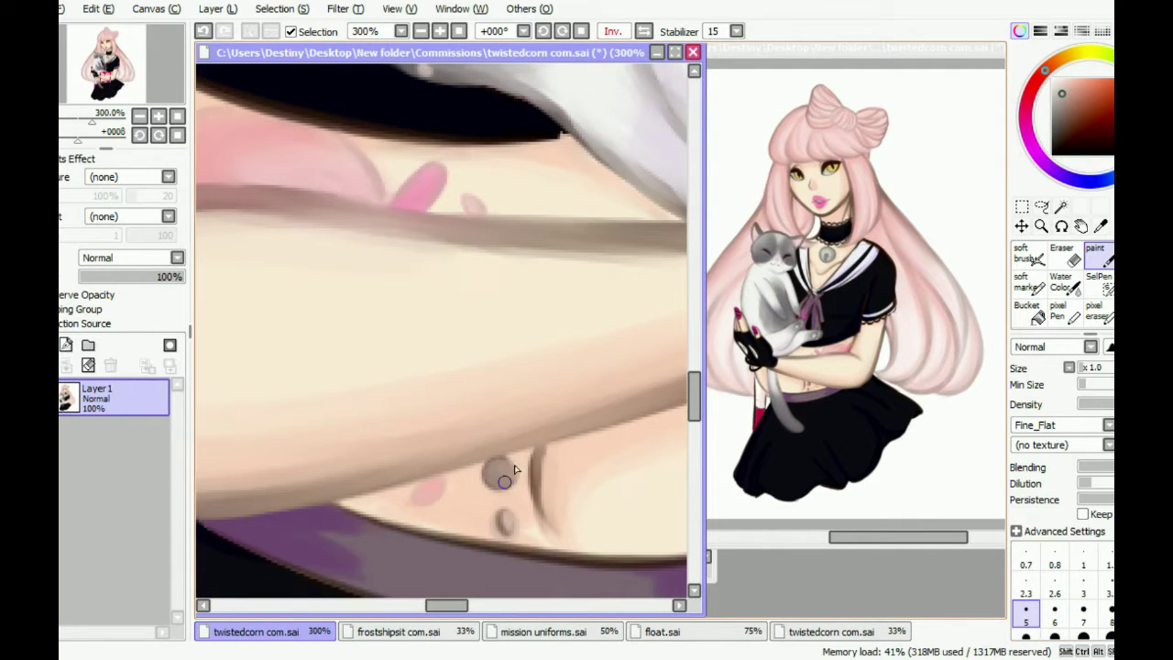
left_click(1028, 254)
left_click(1097, 254)
left_click(498, 471, "alt")
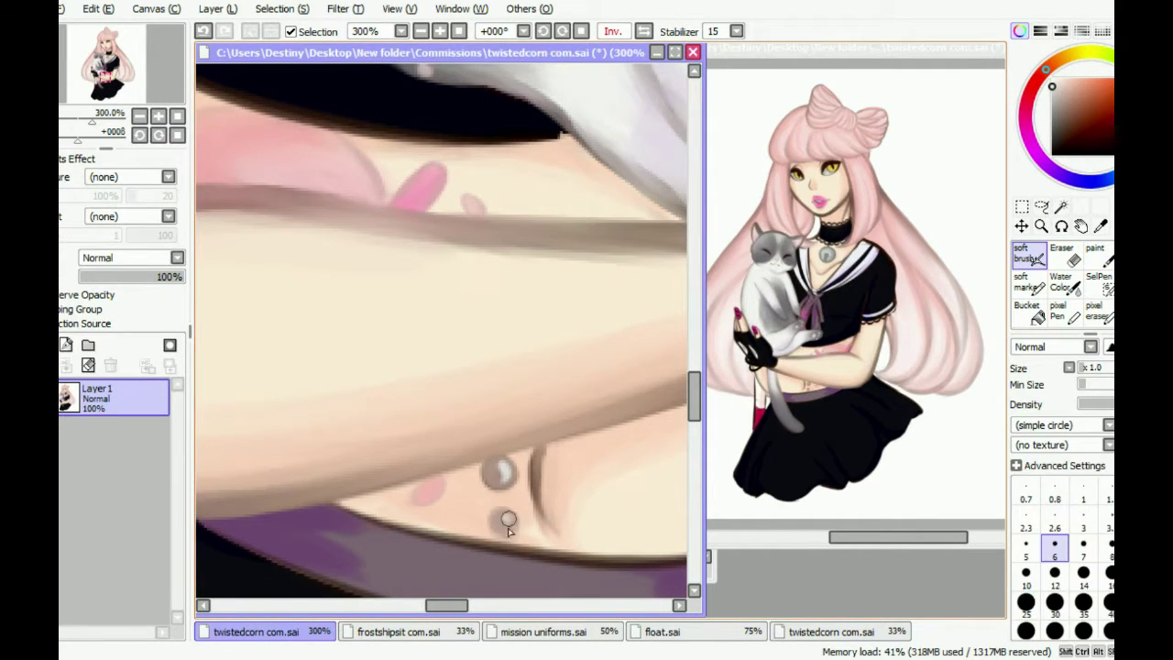
key("h")
left_click(370, 473, "alt")
scroll(348, 510, "down", 1)
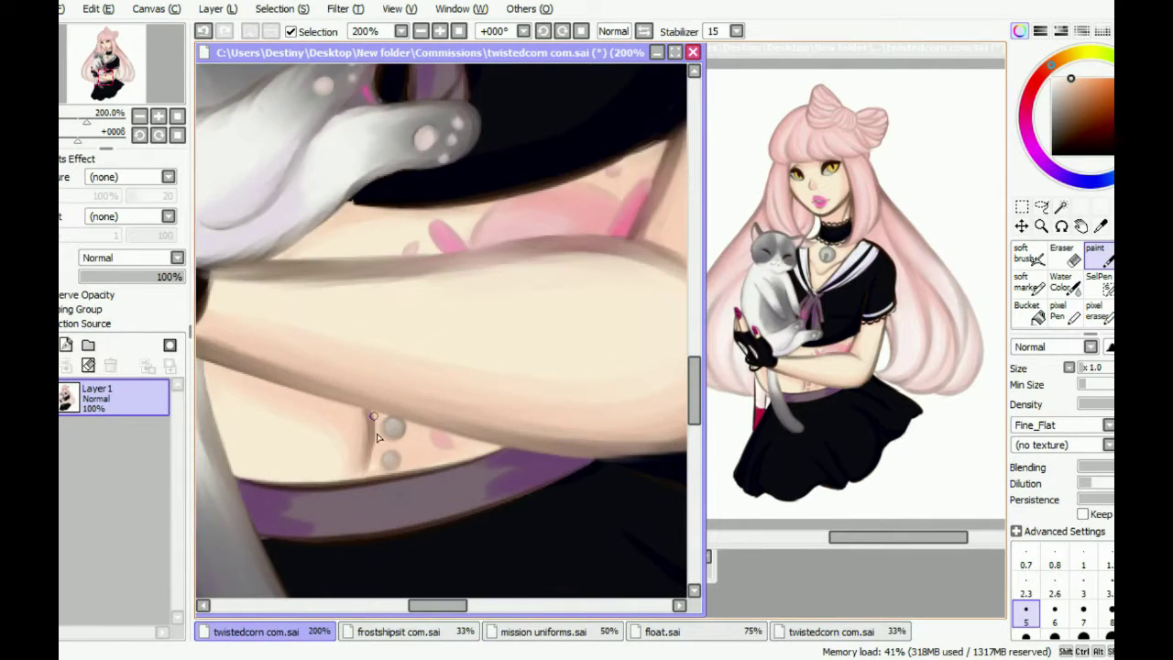
Enlarge the paint brush and lower Layer 1's opacity to 63% to expose the outlines on the black crop top
scroll(376, 437, "down", 4)
key("bracketright")
key("bracketright")
scroll(575, 234, "up", 2)
scroll(483, 276, "down", 1)
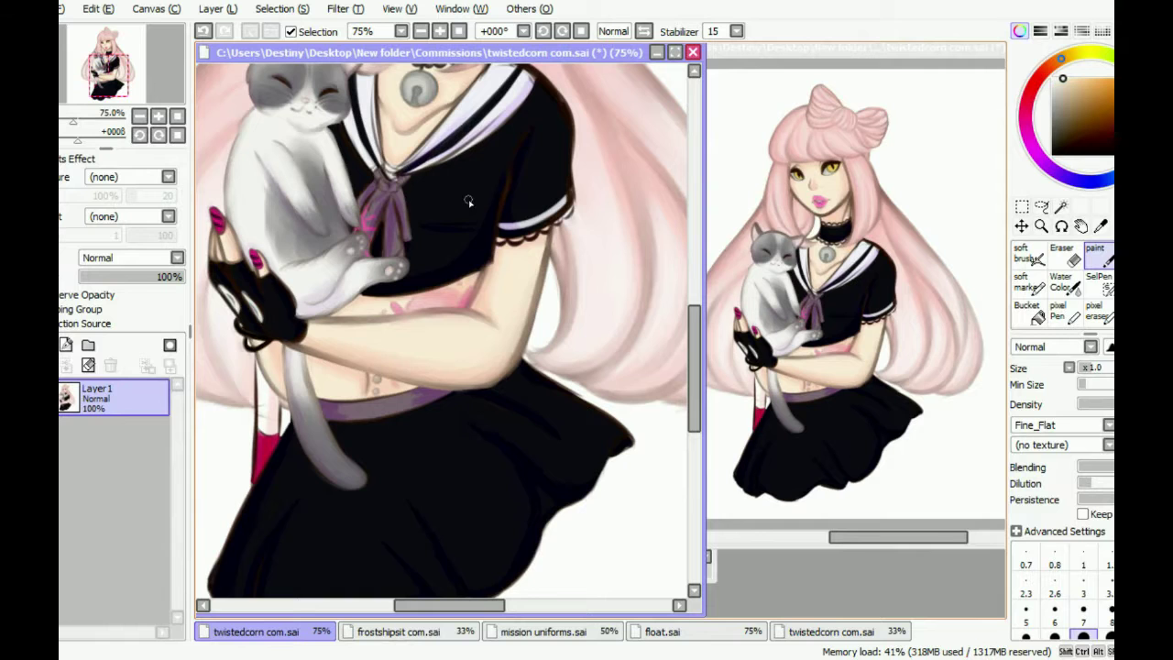
scroll(467, 201, "up", 5)
left_click_drag(184, 275, 145, 276)
key("h")
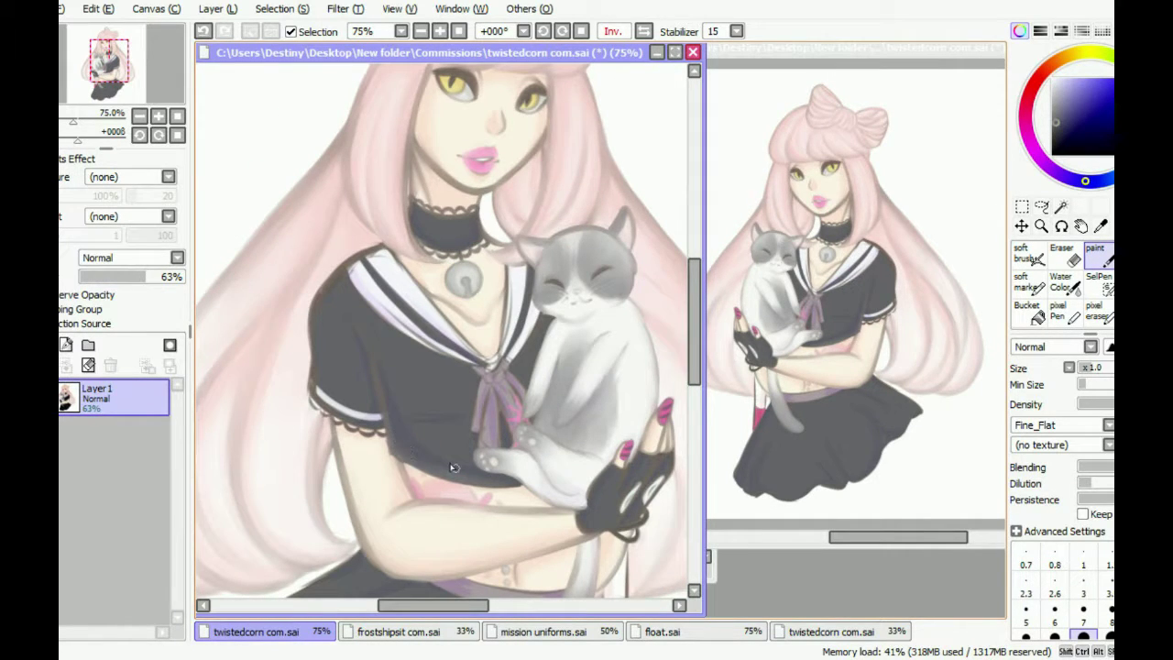
Set Layer 1's opacity to 61% and blend dark navy shading across the crop top's body and lower hem
scroll(357, 321, "up", 1)
key("h")
mouse_move(137, 276)
left_mouse_down()
mouse_move(182, 277)
mouse_move(143, 276)
left_mouse_up()
key("b")
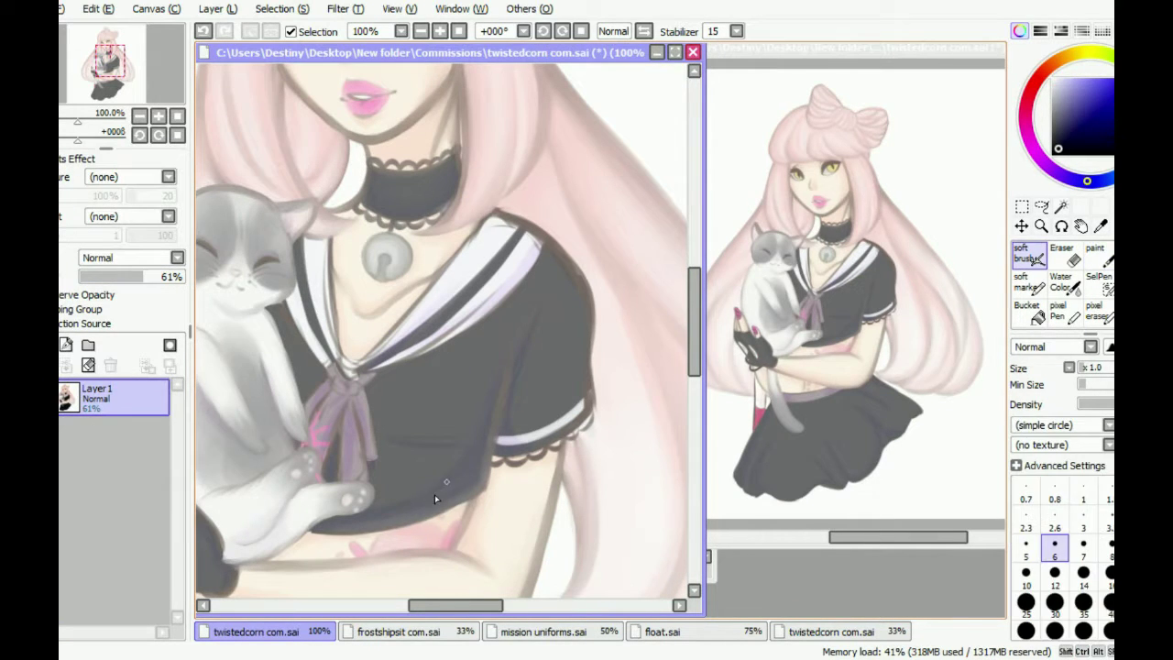
key("b")
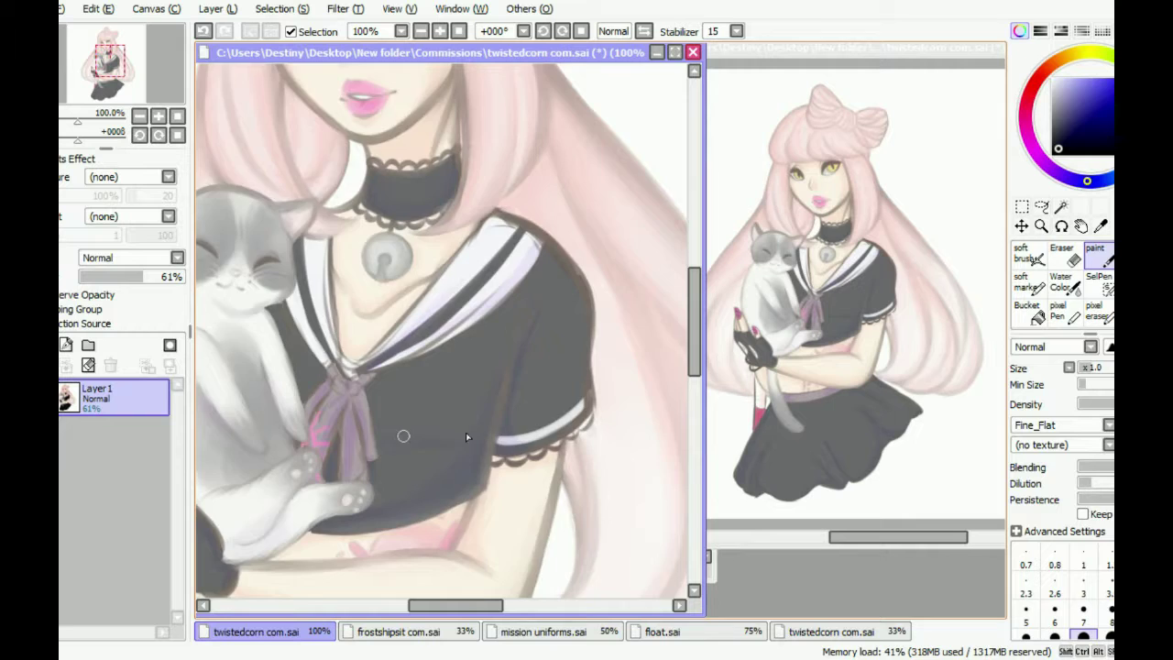
key("h")
key("b")
Set Layer 1's opacity to 71% and paint sampled near-black over the outlines along the crop top's hem and outer sleeve
mouse_move(155, 277)
left_mouse_down()
mouse_move(170, 280)
mouse_move(153, 278)
left_mouse_up()
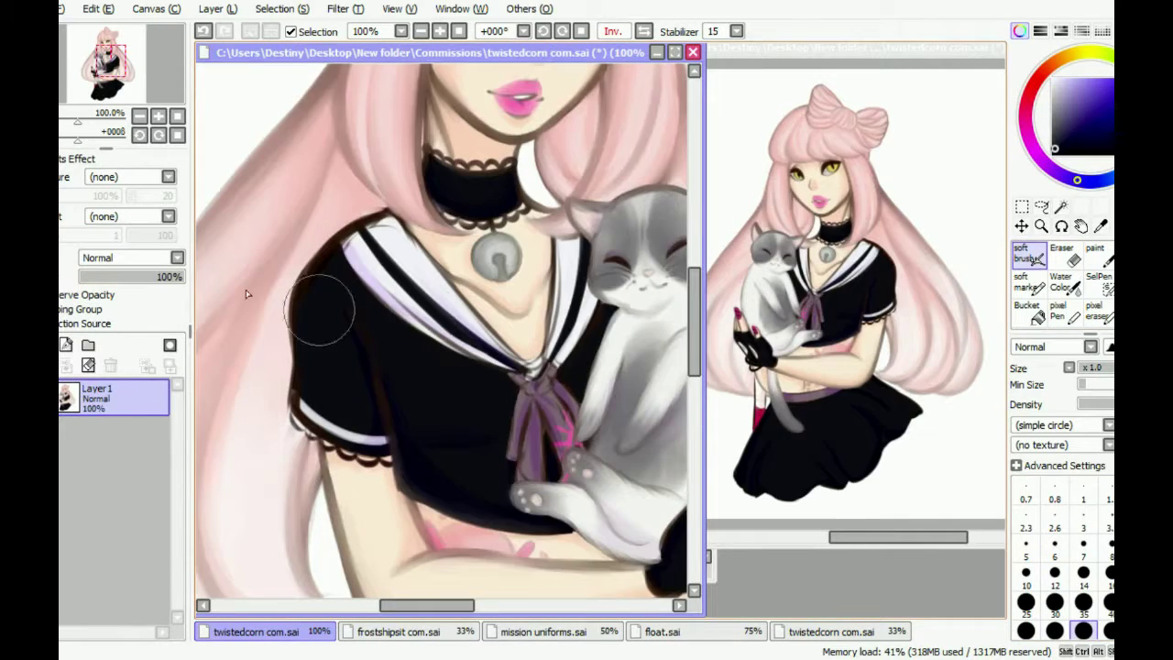
key("b")
left_click(436, 454, "alt")
key("b")
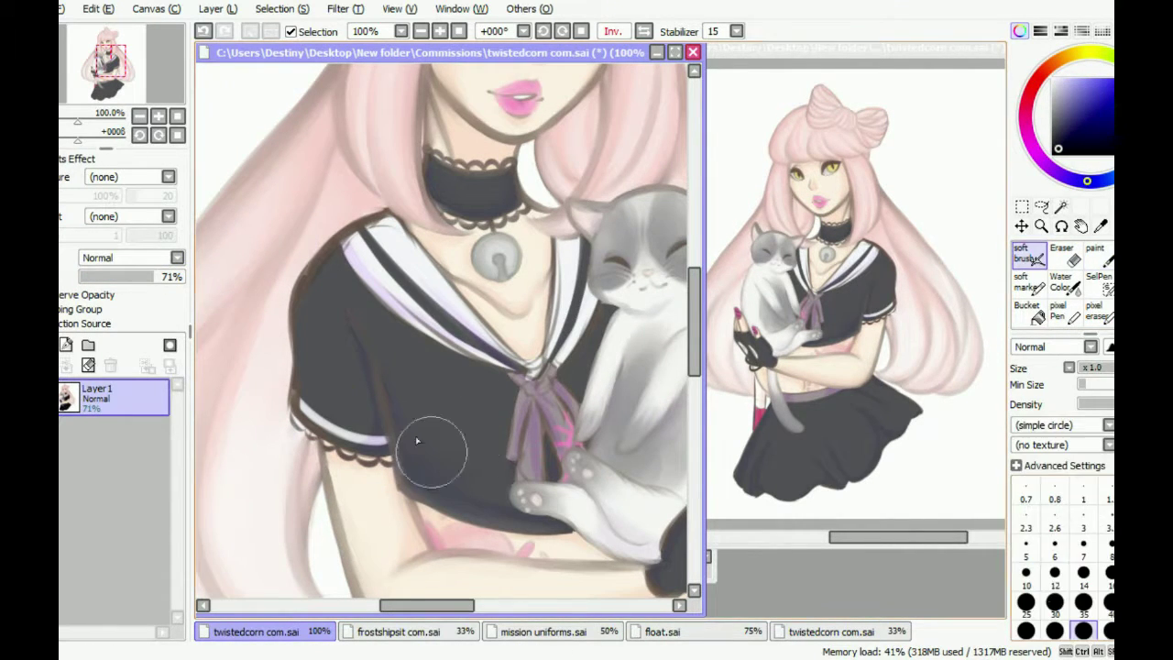
key("b")
left_click_drag(417, 502, 467, 522)
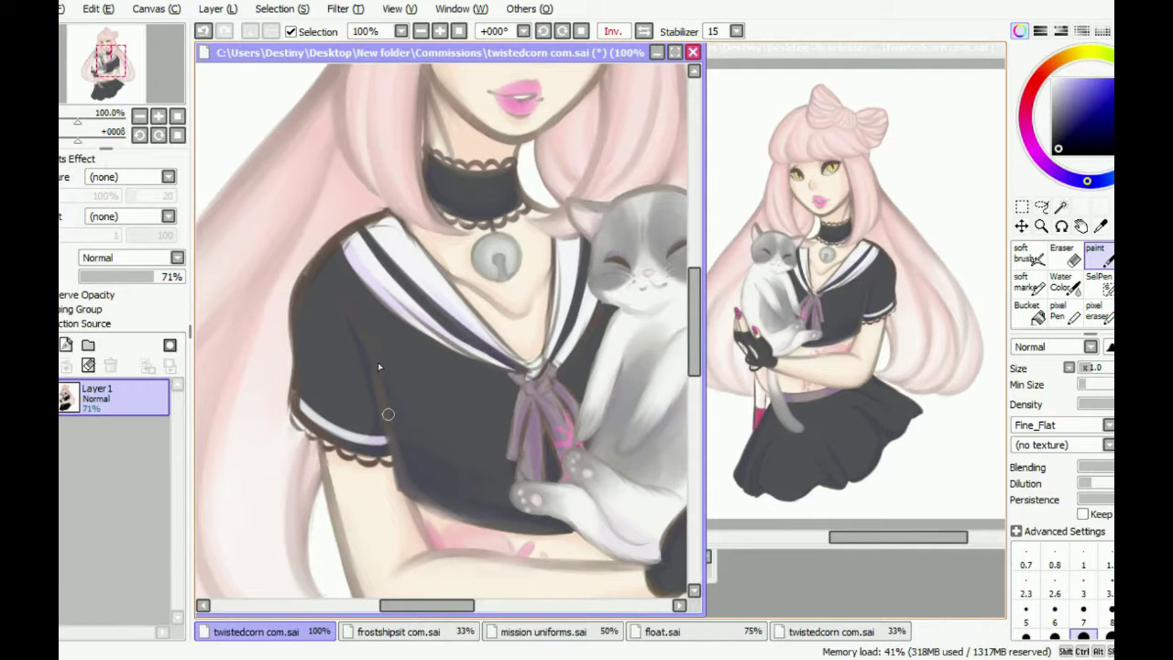
left_click_drag(311, 422, 297, 301)
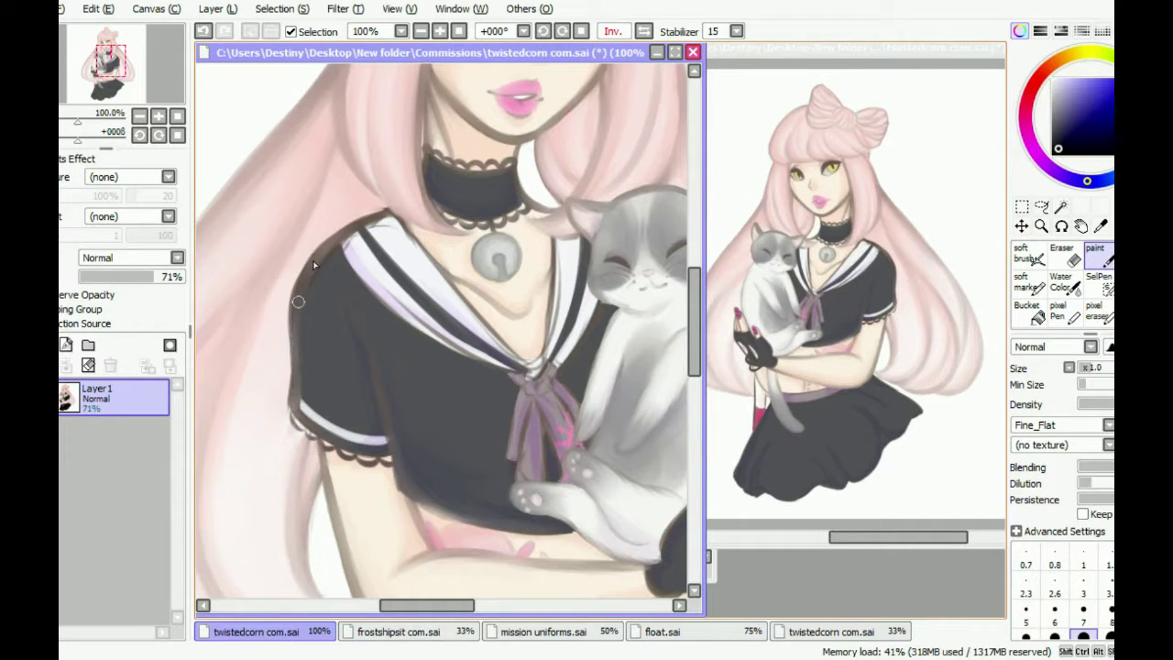
left_click_drag(457, 507, 424, 485)
Paint over the brown outlines of the fingerless glove around the thumb, wrist and cut-out openings with dark navy
scroll(591, 344, "up", 2)
scroll(556, 371, "down", 3)
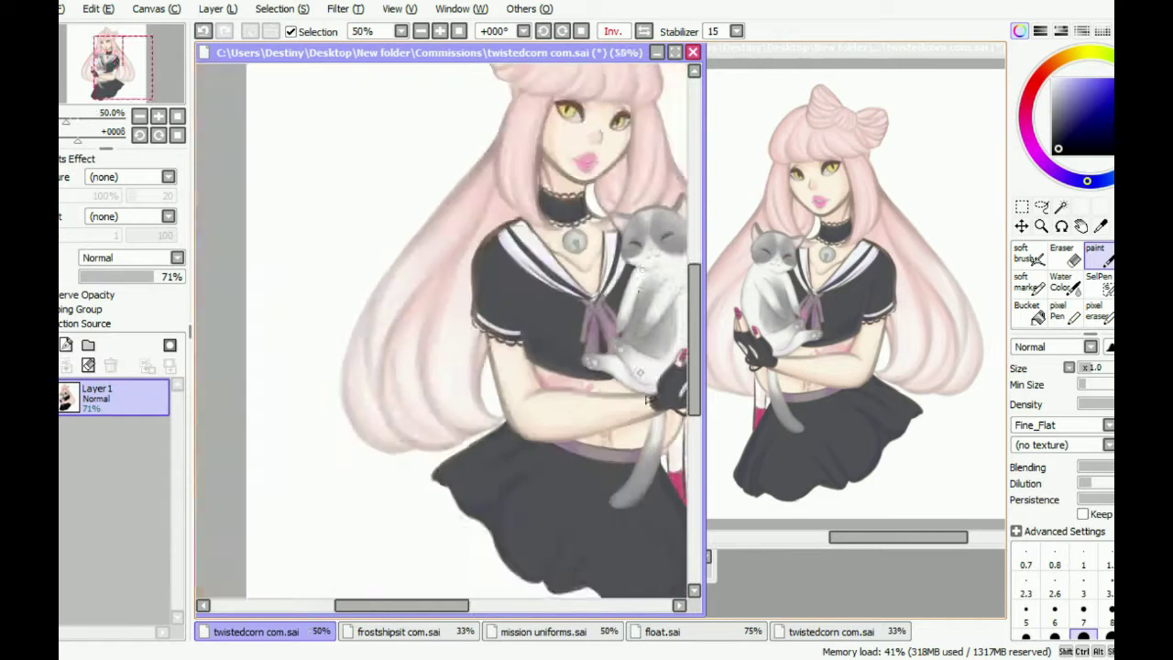
scroll(577, 385, "up", 3)
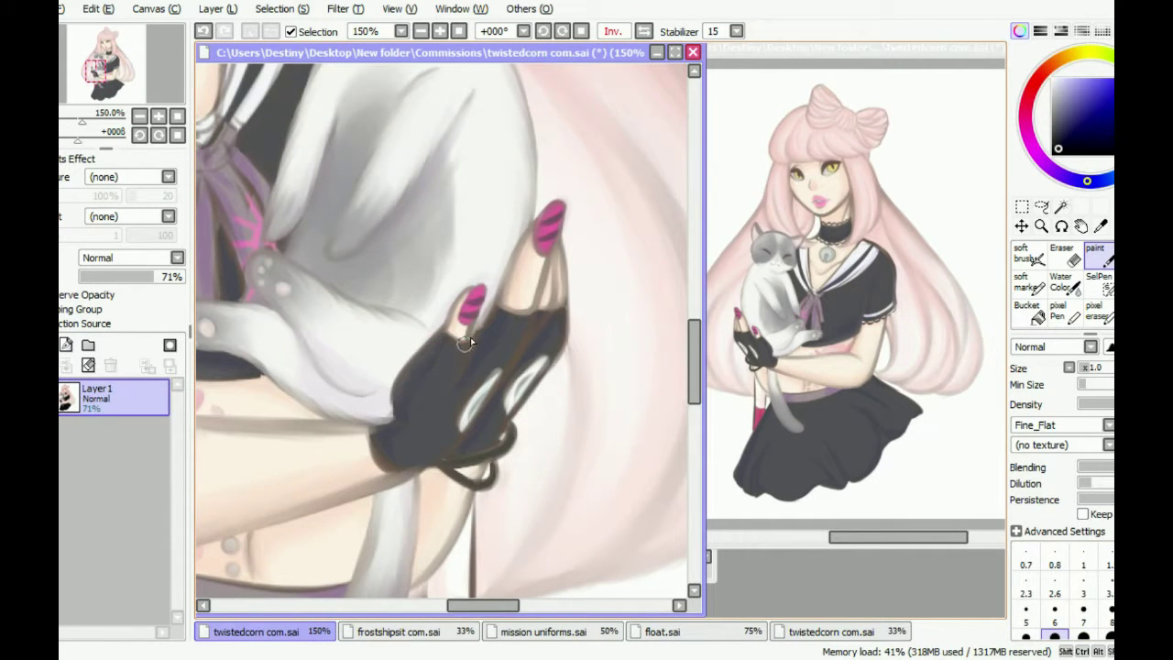
mouse_move(407, 389)
left_mouse_down()
mouse_move(410, 491)
mouse_move(385, 462)
mouse_move(393, 427)
left_mouse_up()
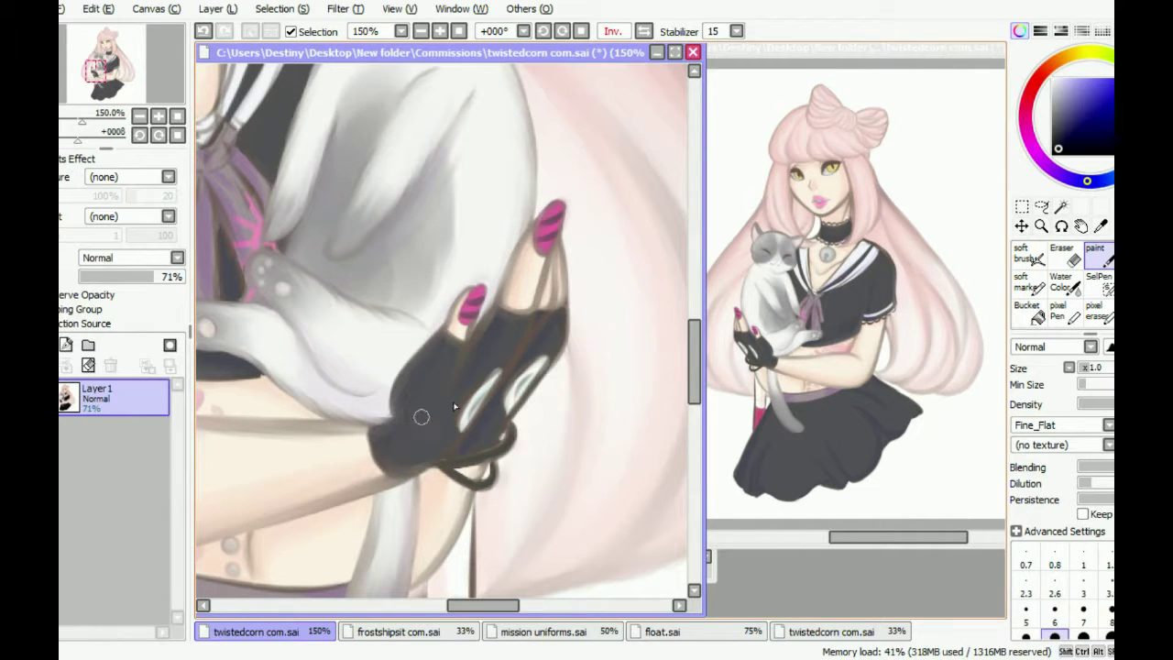
mouse_move(465, 442)
left_mouse_down()
mouse_move(485, 403)
mouse_move(550, 357)
mouse_move(540, 320)
mouse_move(516, 349)
left_mouse_up()
Cover the brown outlines around the black skirt's edges with dark navy, working in both canvas orientations
scroll(517, 385, "down", 2)
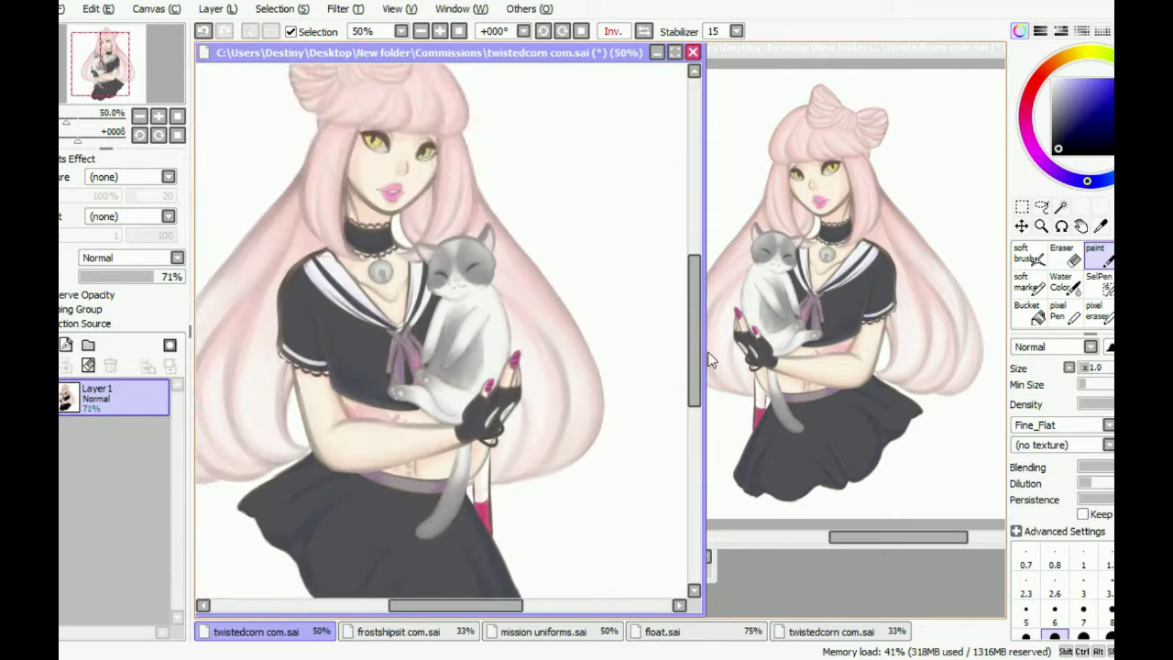
scroll(314, 407, "up", 1)
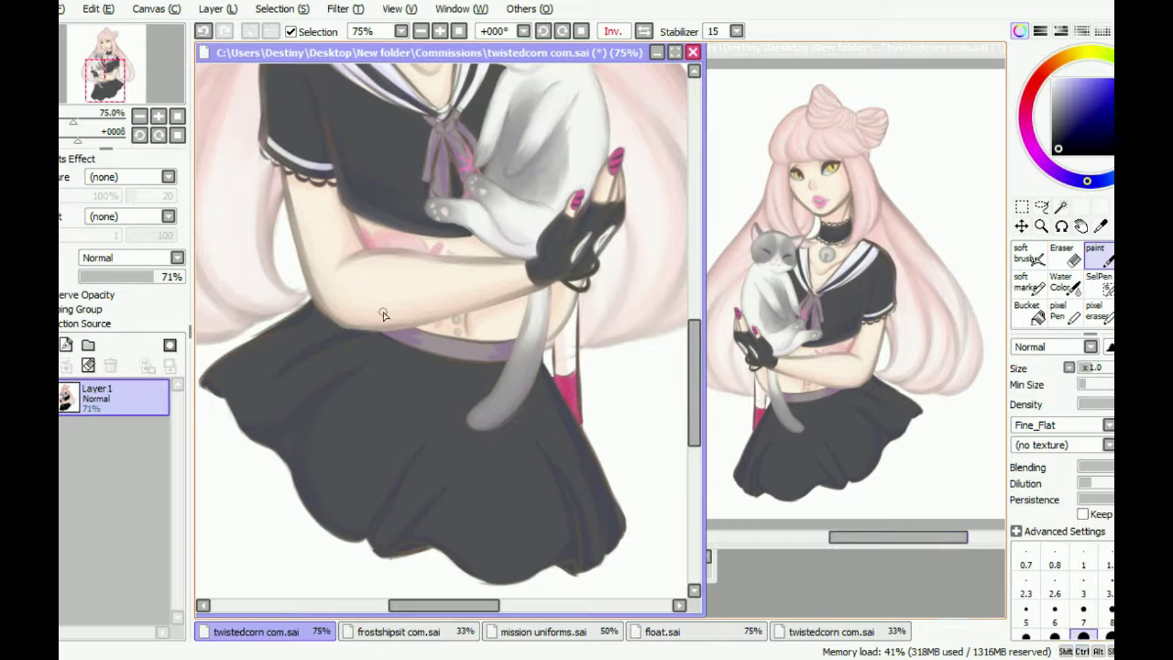
key("Insert")
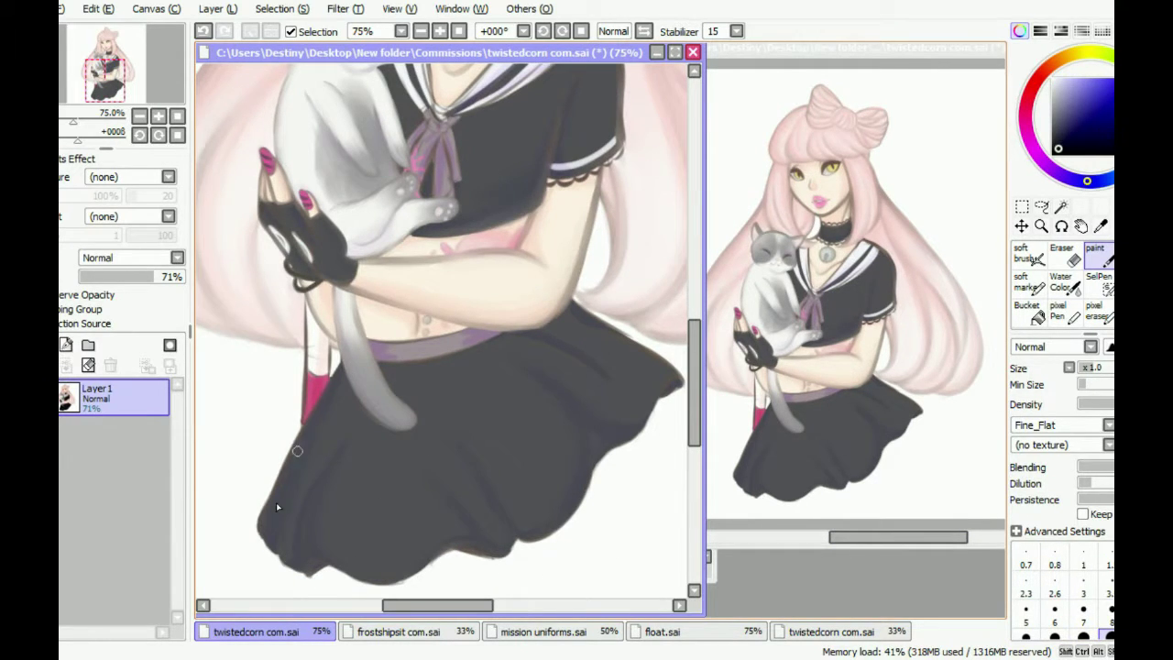
key("Insert")
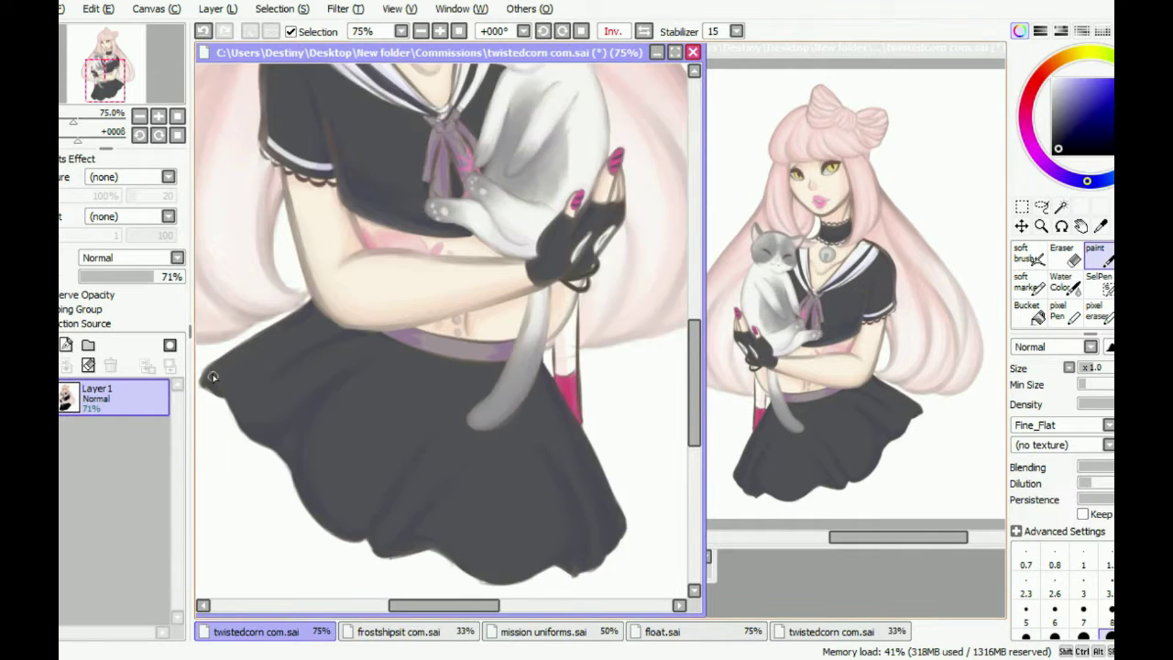
scroll(206, 385, "up", 1)
left_click_drag(414, 605, 407, 606)
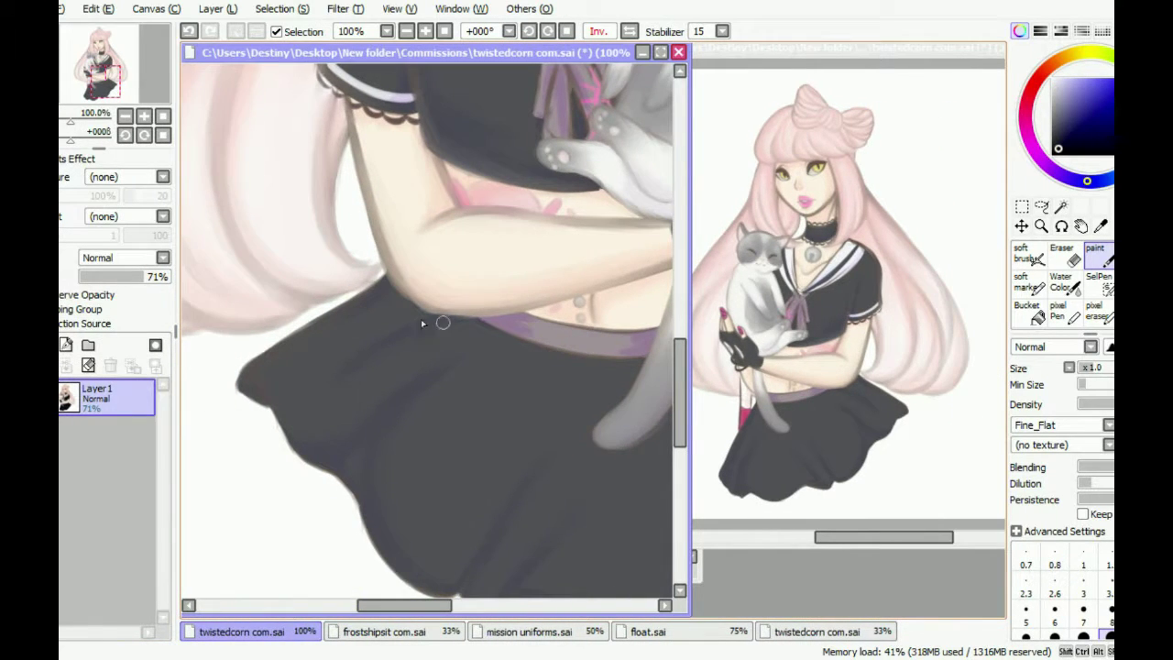
Smooth the skirt's flared side hem and pointed corner with dark paint, erasing the stray edges
scroll(550, 550, "up", 1)
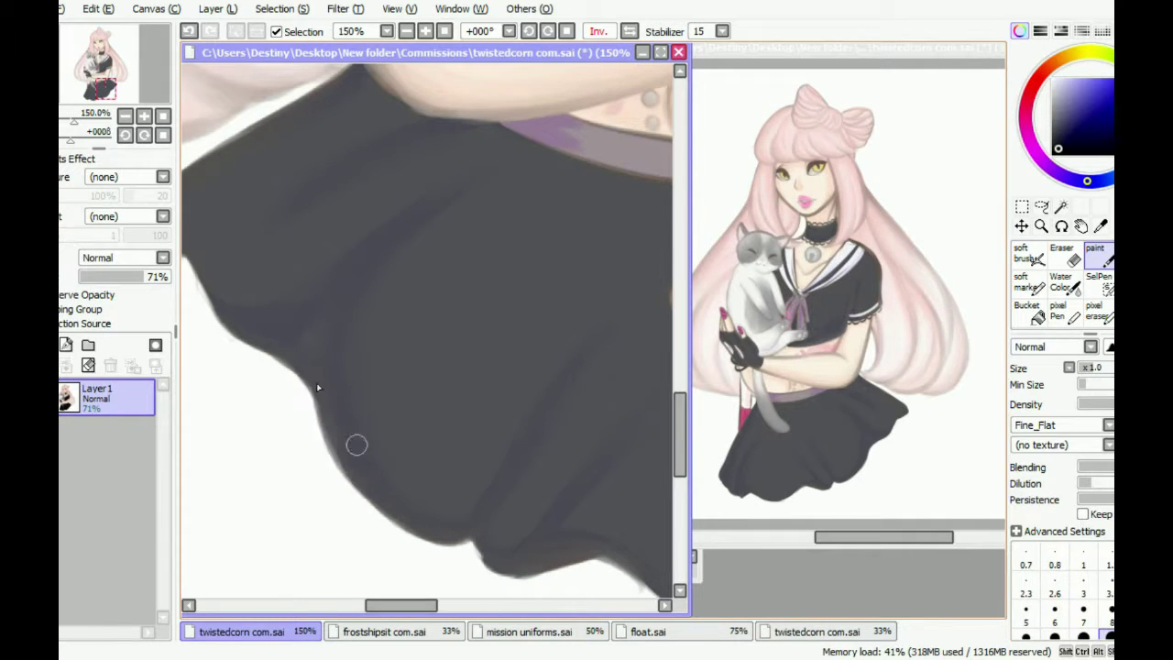
scroll(515, 381, "up", 1)
key("e")
left_click_drag(385, 605, 362, 605)
key("b")
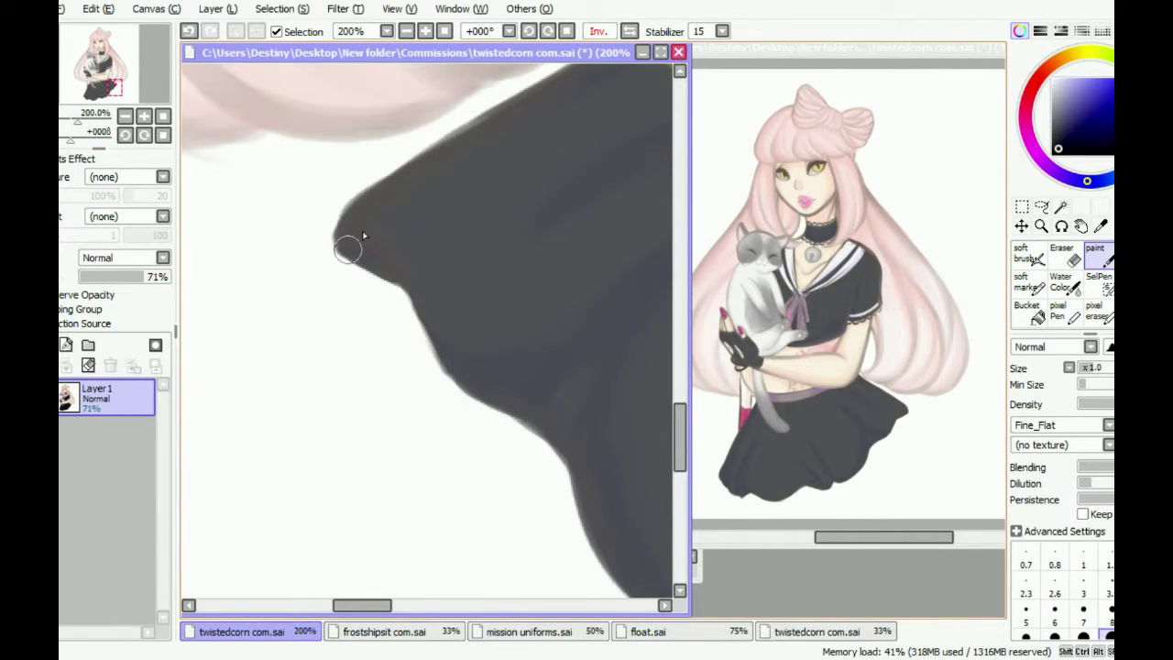
Refine the skirt's wavy bottom hem by alternating dark paint along the folds with erasing outside the edge
scroll(574, 301, "down", 3)
scroll(550, 489, "up", 2)
key("e")
key("b")
mouse_move(316, 457)
left_mouse_down()
mouse_move(352, 478)
mouse_move(581, 515)
left_mouse_up()
key("e")
left_click_drag(188, 472, 309, 485)
key("b")
mouse_move(543, 481)
left_mouse_down()
mouse_move(581, 489)
mouse_move(573, 536)
mouse_move(636, 471)
left_mouse_up()
key("e")
key("b")
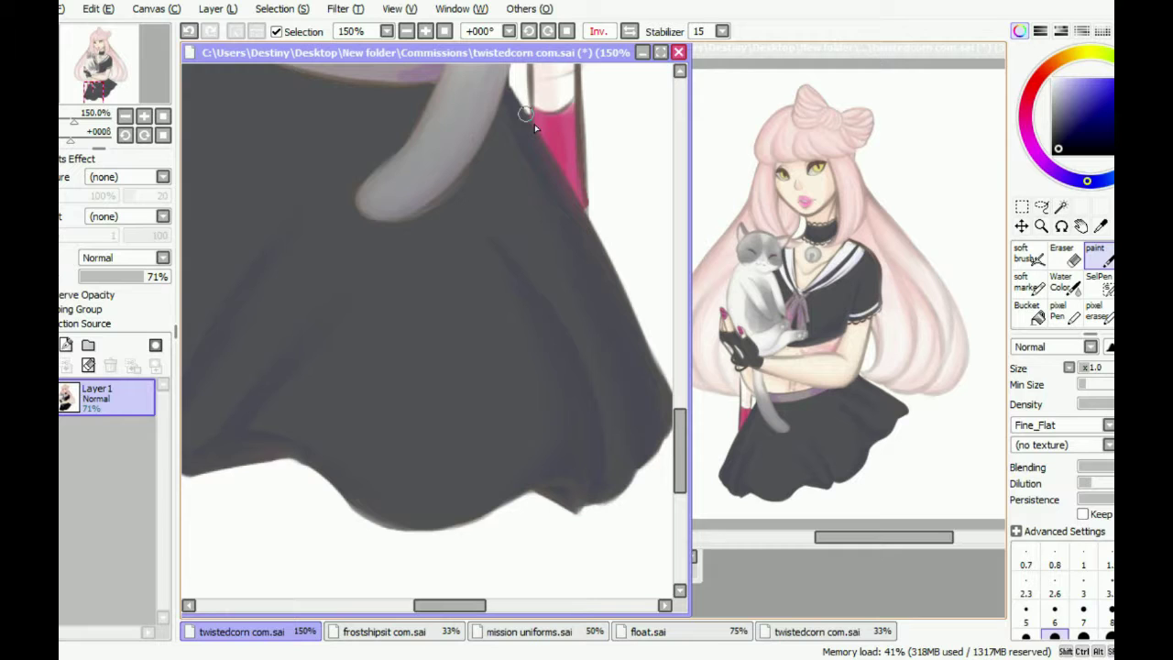
Paint a soft dark shadow on the skirt around the tip of the cat's tail
key("v")
left_click_drag(502, 102, 385, 219)
key("b")
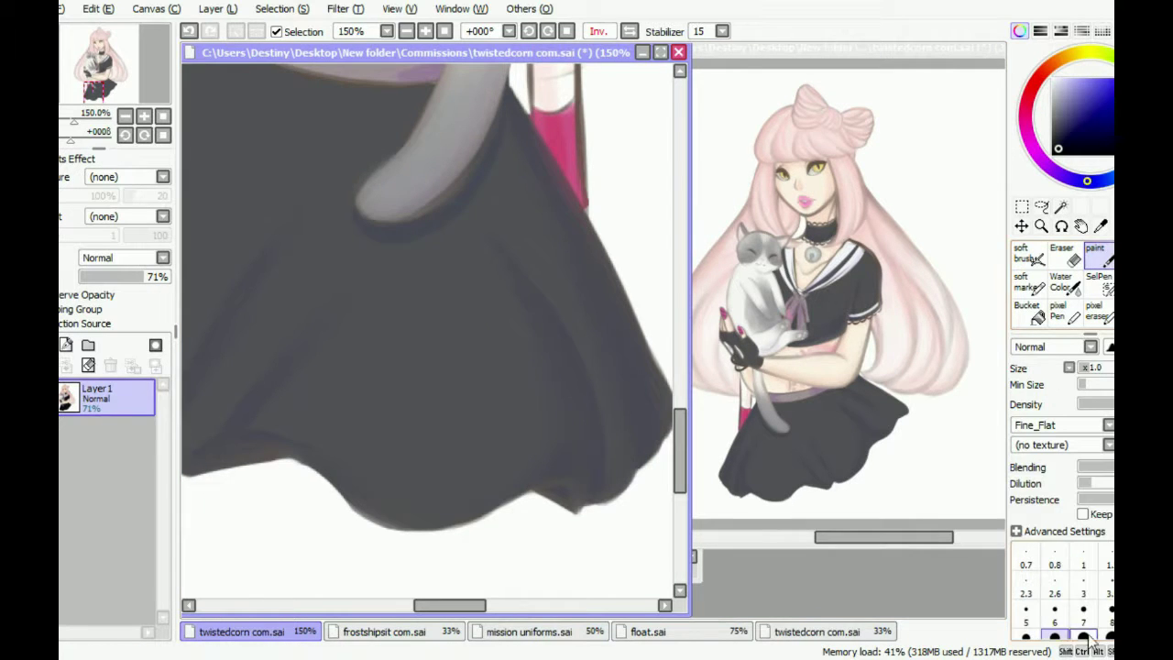
Restore Layer 1's opacity to 100% and review the whole illustration
scroll(458, 265, "down", 3)
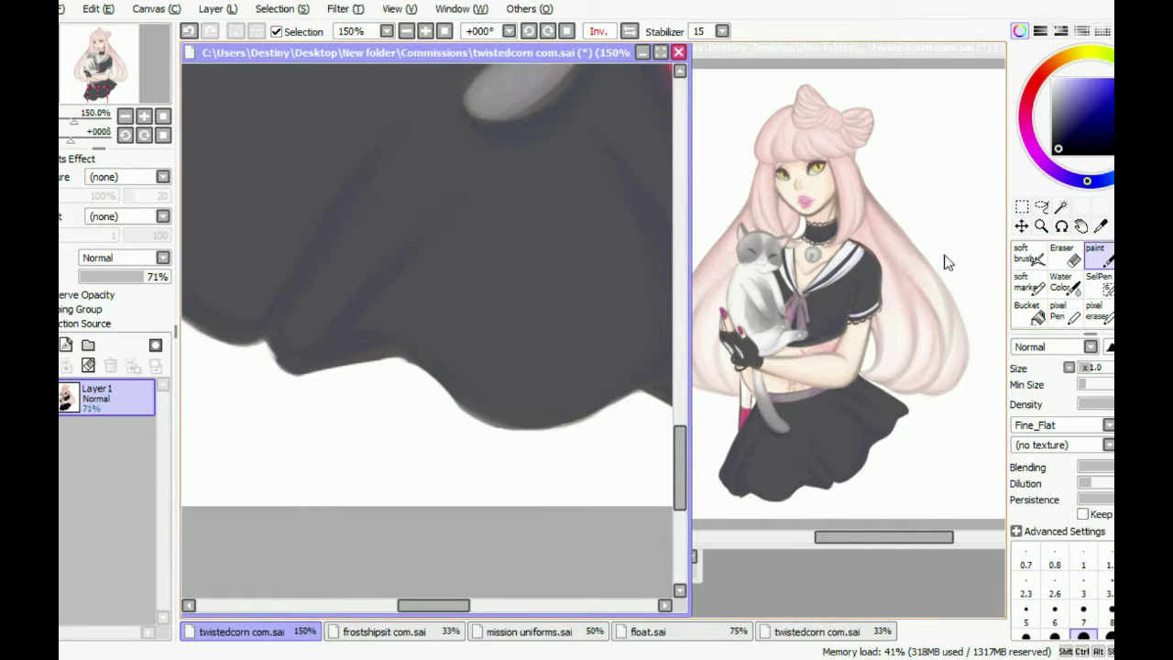
scroll(296, 306, "down", 2)
left_click(167, 276)
scroll(421, 330, "up", 2)
scroll(421, 329, "down", 4)
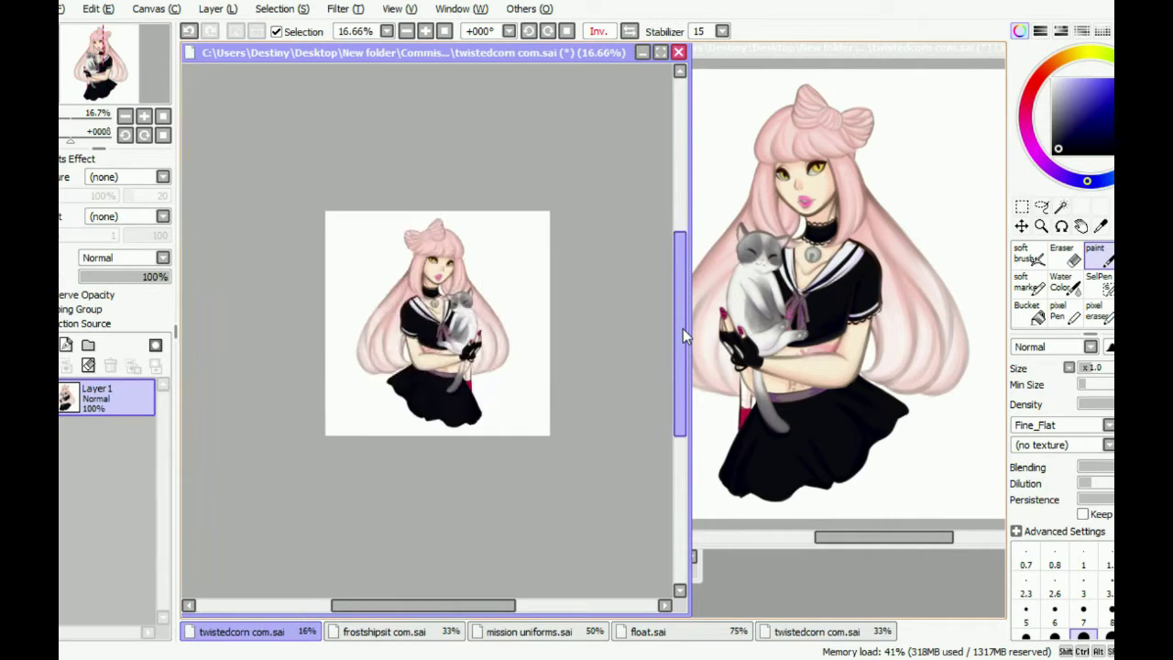
Blend the outer end of the white sleeve stripe and cuff edge with a sampled grey-violet
scroll(422, 330, "up", 6)
scroll(517, 367, "right", 3)
left_click(518, 366, "alt")
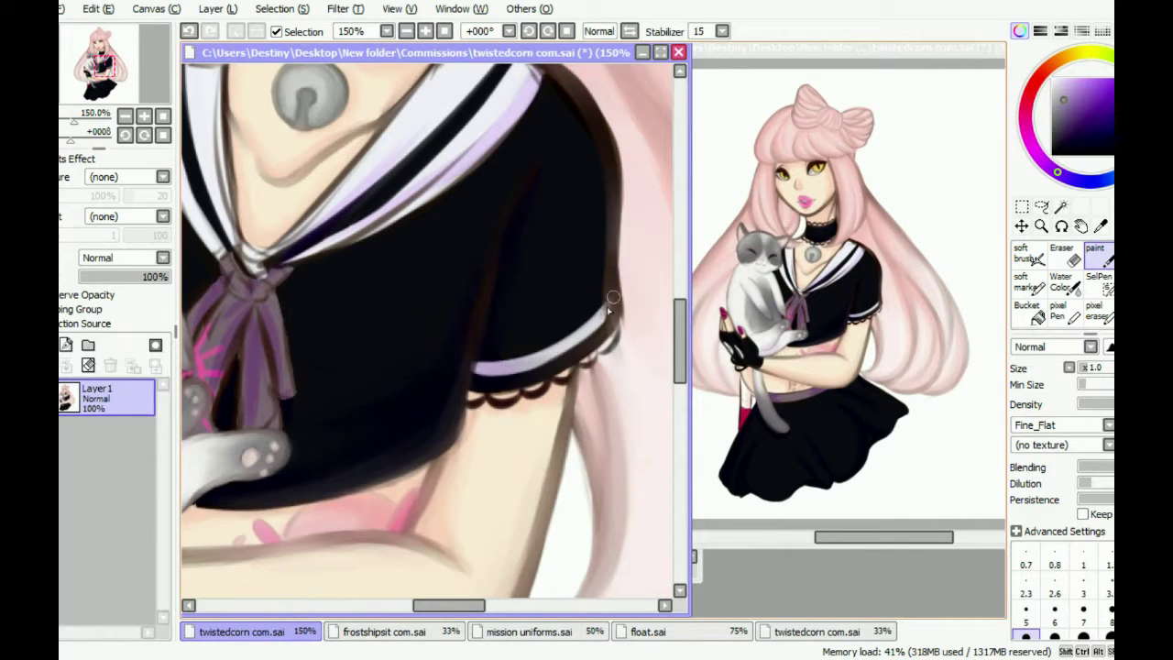
Lower Layer 1's opacity to 67% and touch up the shoulder outline beside the sailor collar with a sampled dark colour
left_click(149, 276)
key("h")
scroll(421, 330, "up", 3)
left_click(297, 183, "alt")
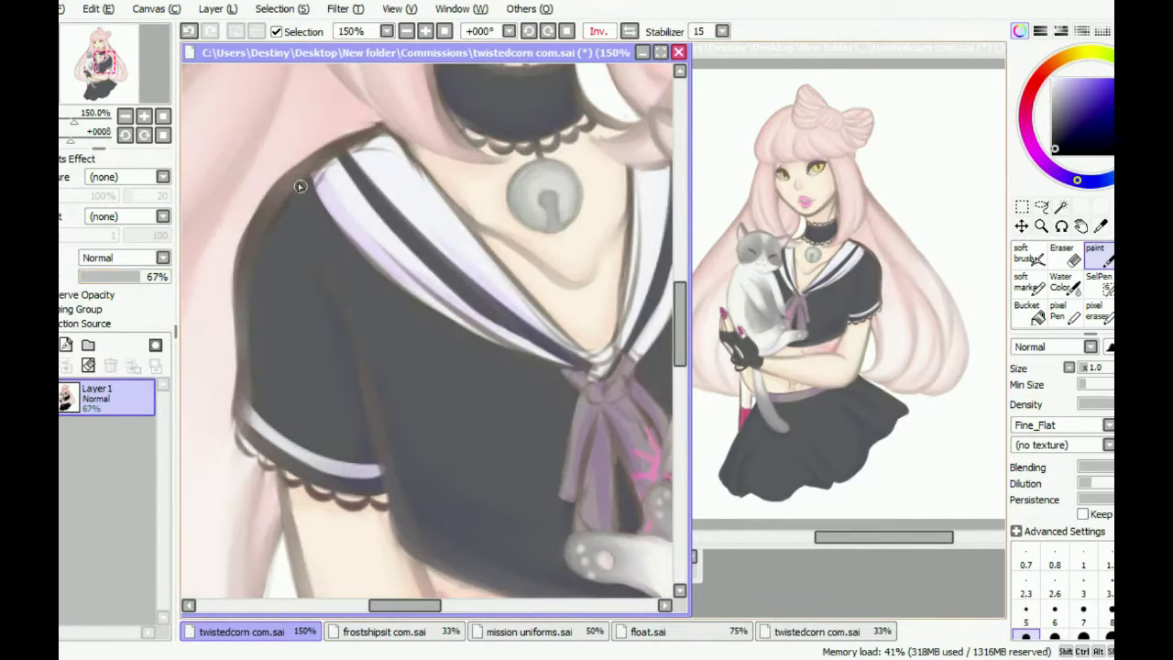
Paint over the brown outline at the shoulder end of the sailor collar with sampled lavender
scroll(242, 350, "up", 2)
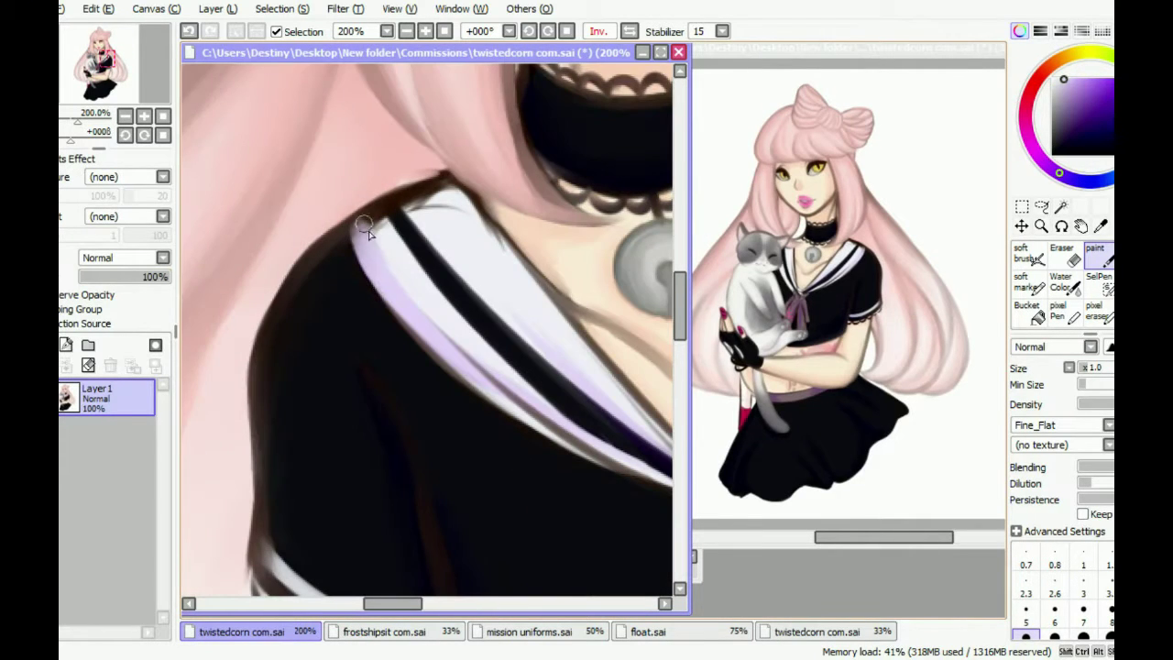
left_click(375, 243, "alt")
mouse_move(458, 182)
left_mouse_down()
mouse_move(419, 196)
mouse_move(473, 214)
mouse_move(432, 204)
mouse_move(406, 229)
mouse_move(384, 206)
mouse_move(404, 188)
mouse_move(380, 251)
left_mouse_up()
key("h")
Soften the collar's edges down to the bow and add soft grey shading to the white panel beside the stripe
scroll(380, 251, "down", 1)
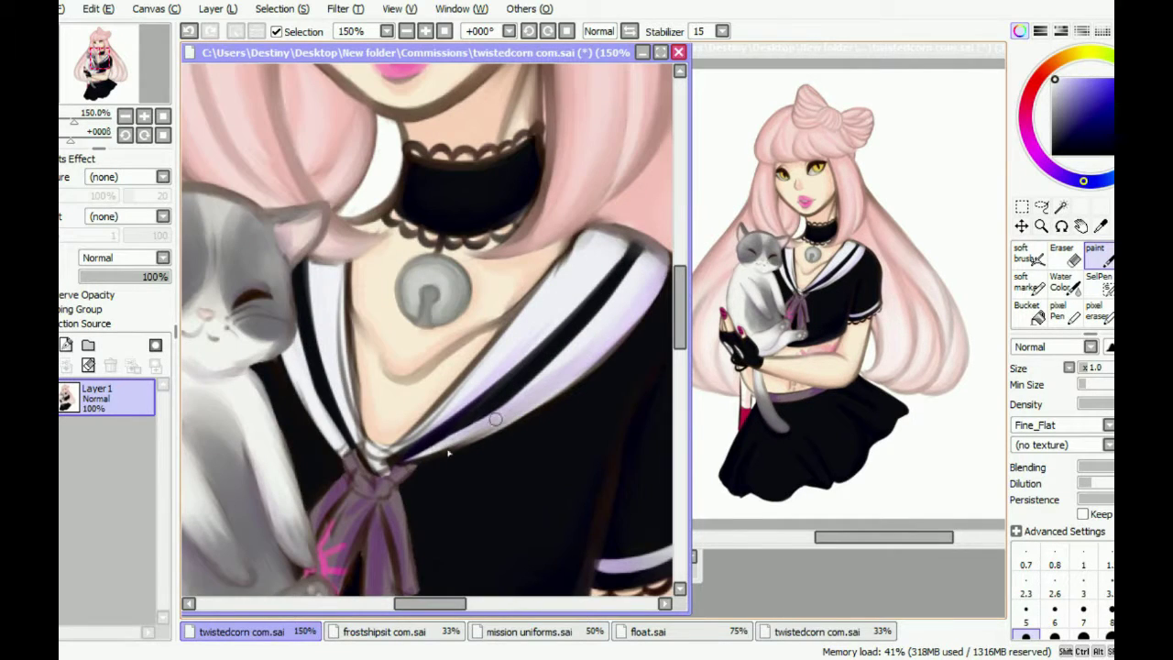
left_click_drag(476, 359, 542, 317)
key("b")
left_click(548, 303, "alt")
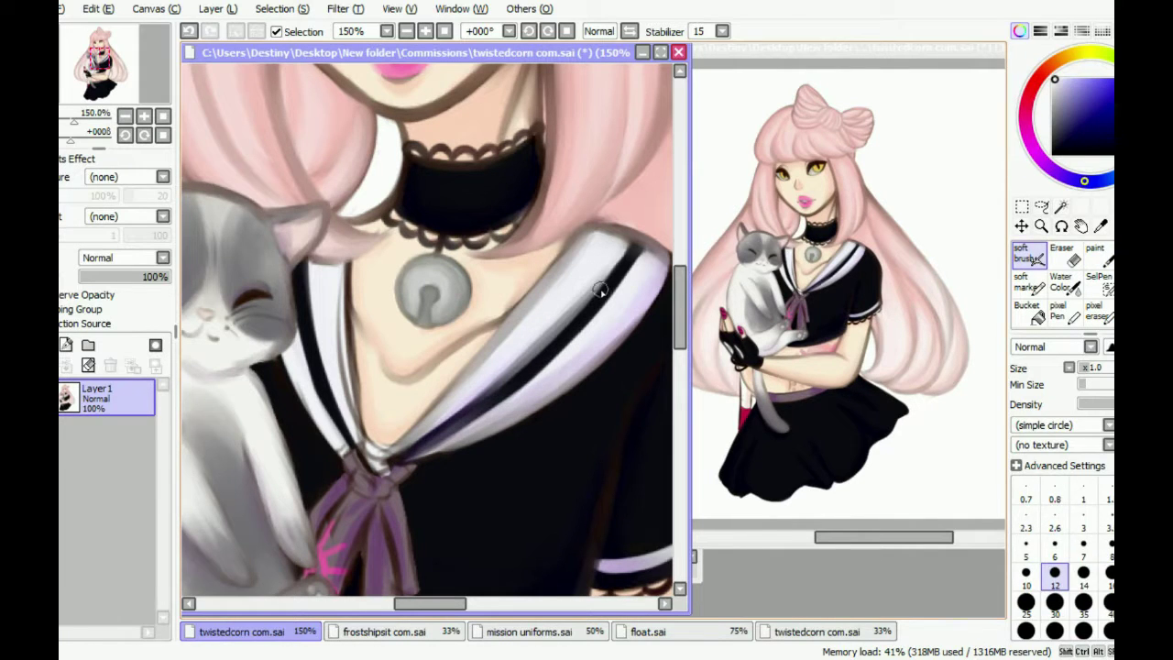
Blend the collar's dark stripe and outer lavender band with sampled tones, refining the band's edge on the flipped canvas
key("n")
left_click(542, 359, "alt")
mouse_move(542, 359)
left_mouse_down()
mouse_move(620, 260)
mouse_move(571, 242)
mouse_move(592, 231)
mouse_move(518, 335)
mouse_move(506, 408)
mouse_move(397, 458)
left_mouse_up()
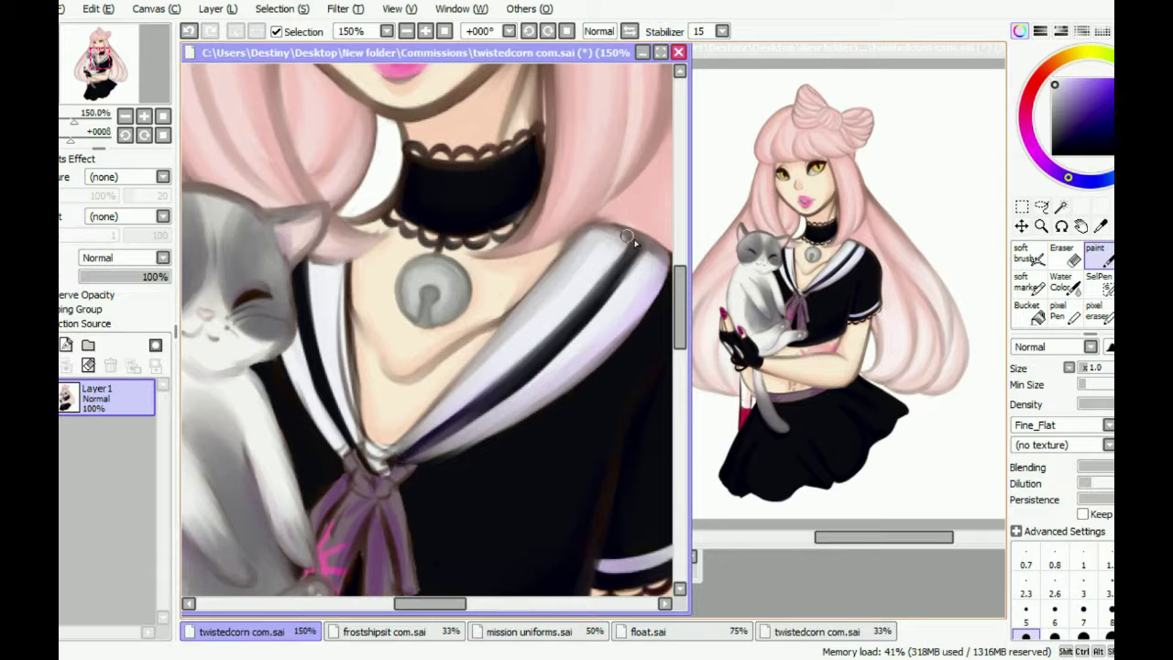
key("h")
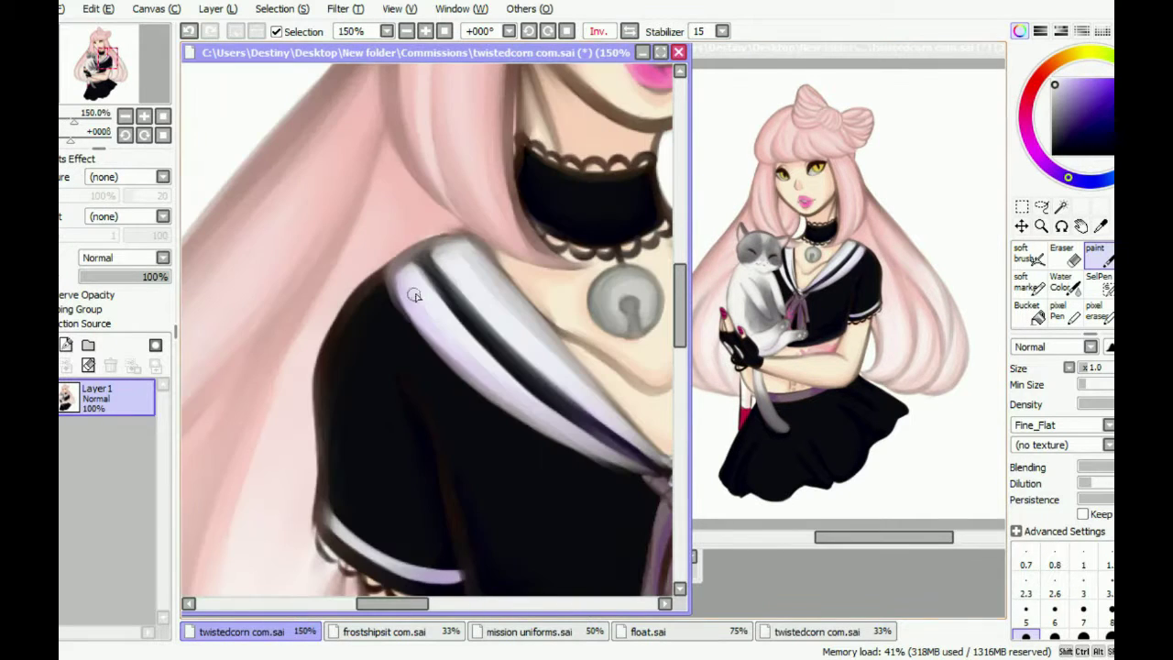
mouse_move(497, 389)
left_mouse_down()
mouse_move(423, 317)
mouse_move(648, 469)
mouse_move(572, 435)
mouse_move(415, 303)
mouse_move(560, 442)
mouse_move(438, 353)
left_mouse_up()
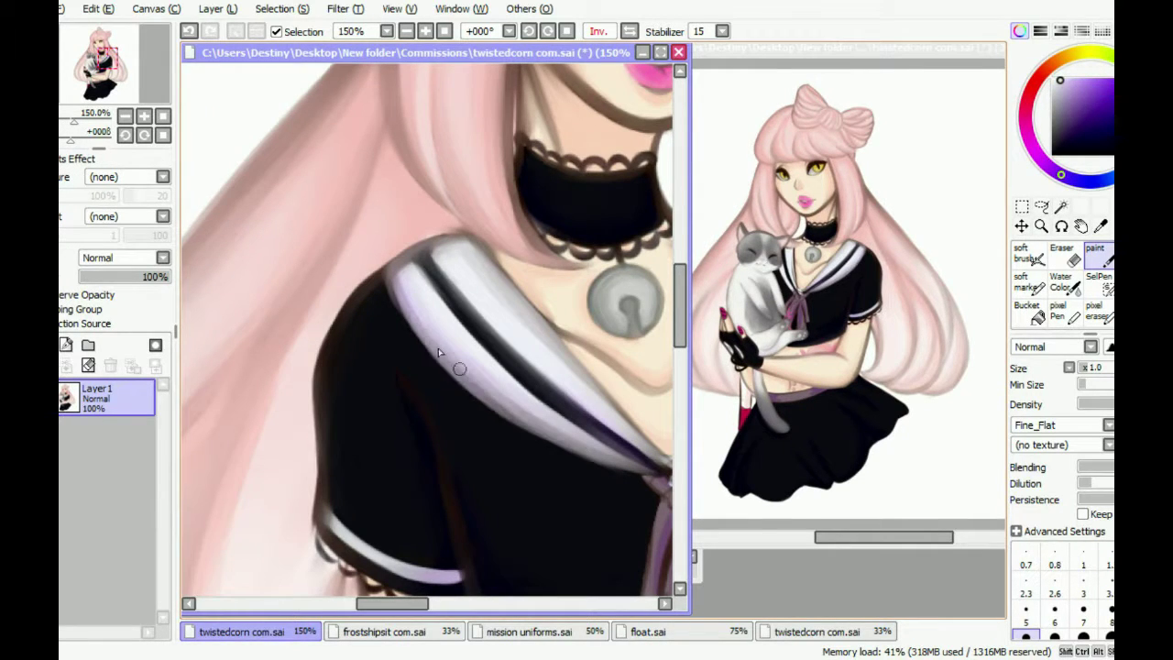
Soften the narrow sailor collar section beside the cat, blending its dark stripe and pale bands with sampled tones
scroll(392, 274, "down", 1)
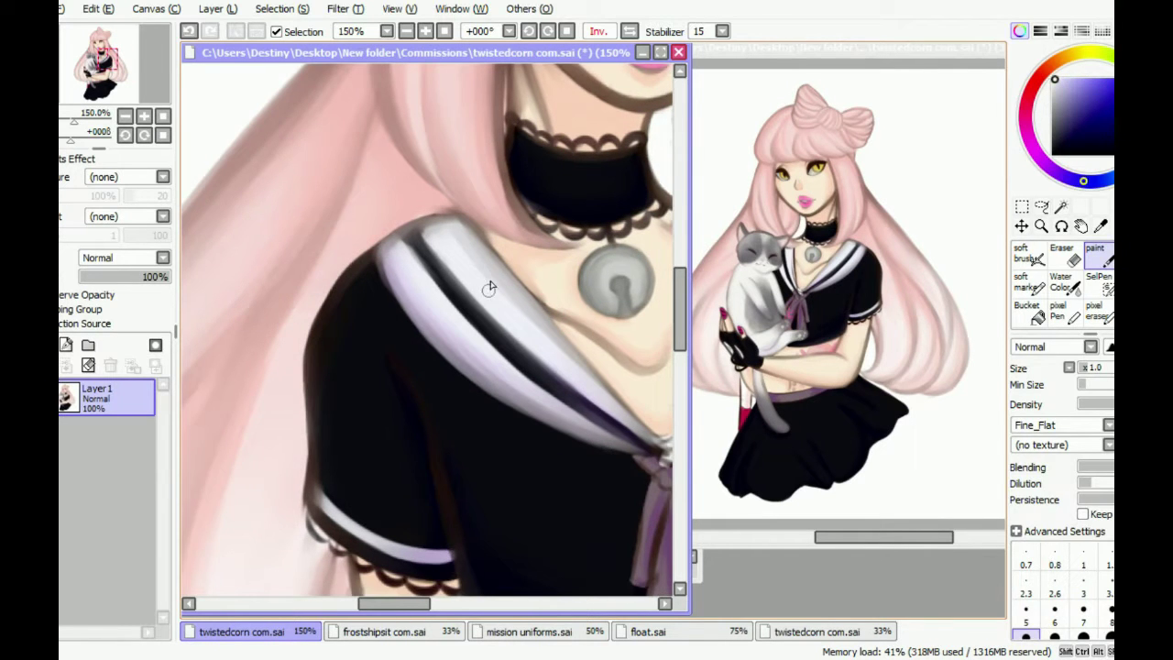
scroll(554, 298, "down", 1)
key("h")
scroll(554, 297, "up", 2)
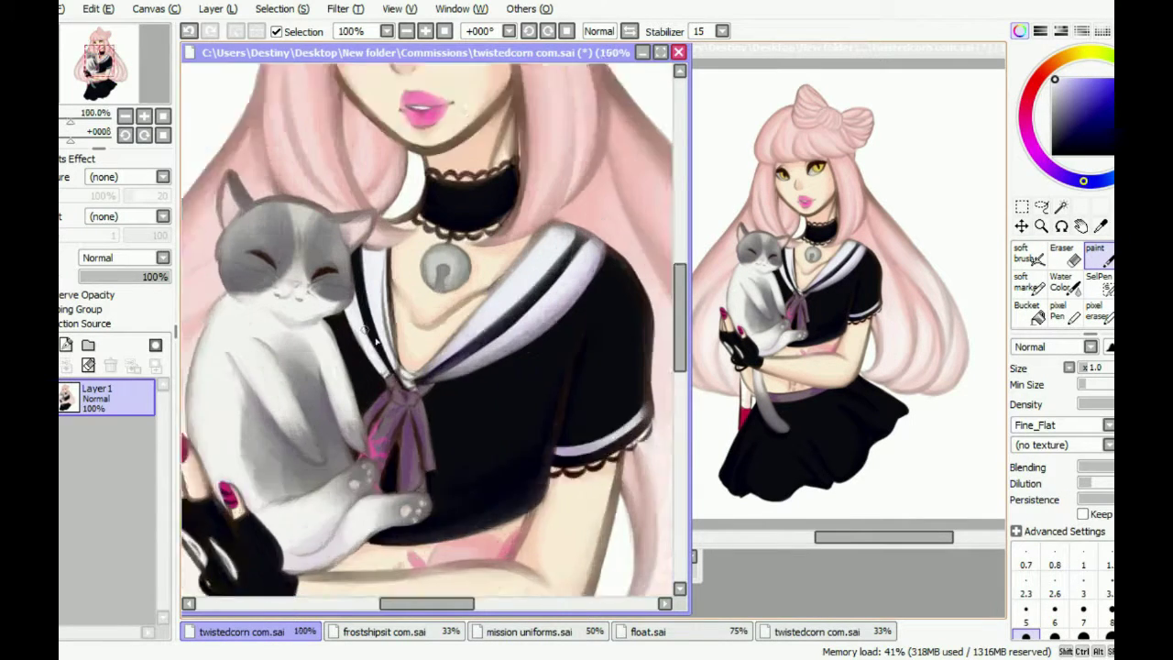
left_click(1030, 259)
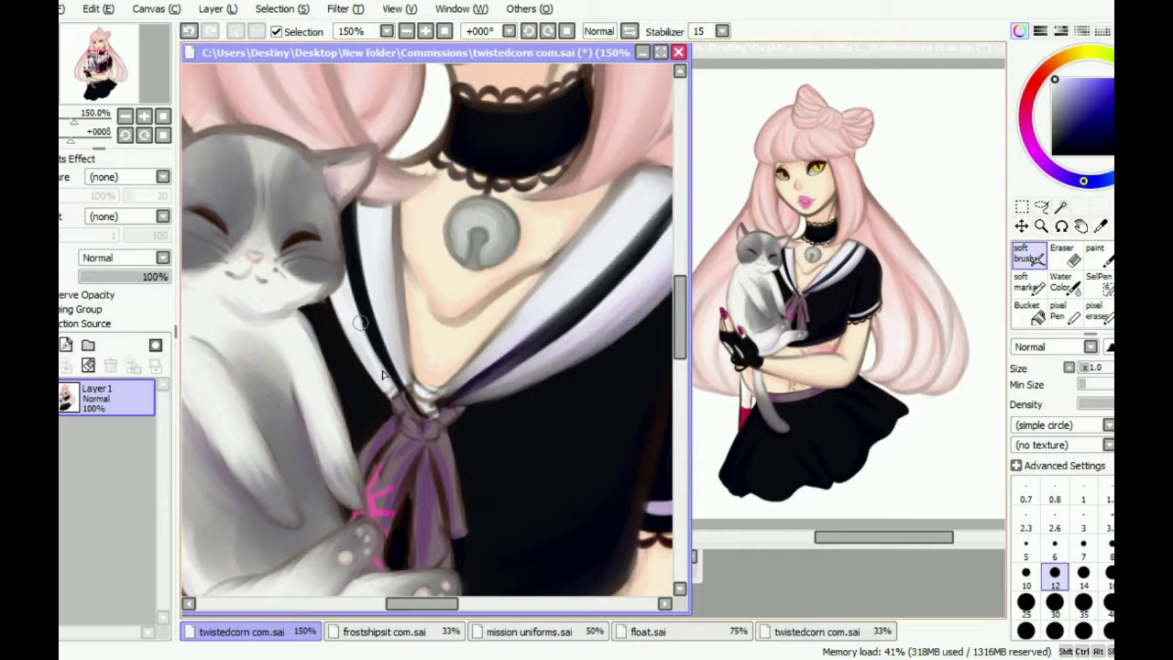
left_click(348, 275, "alt")
key("b")
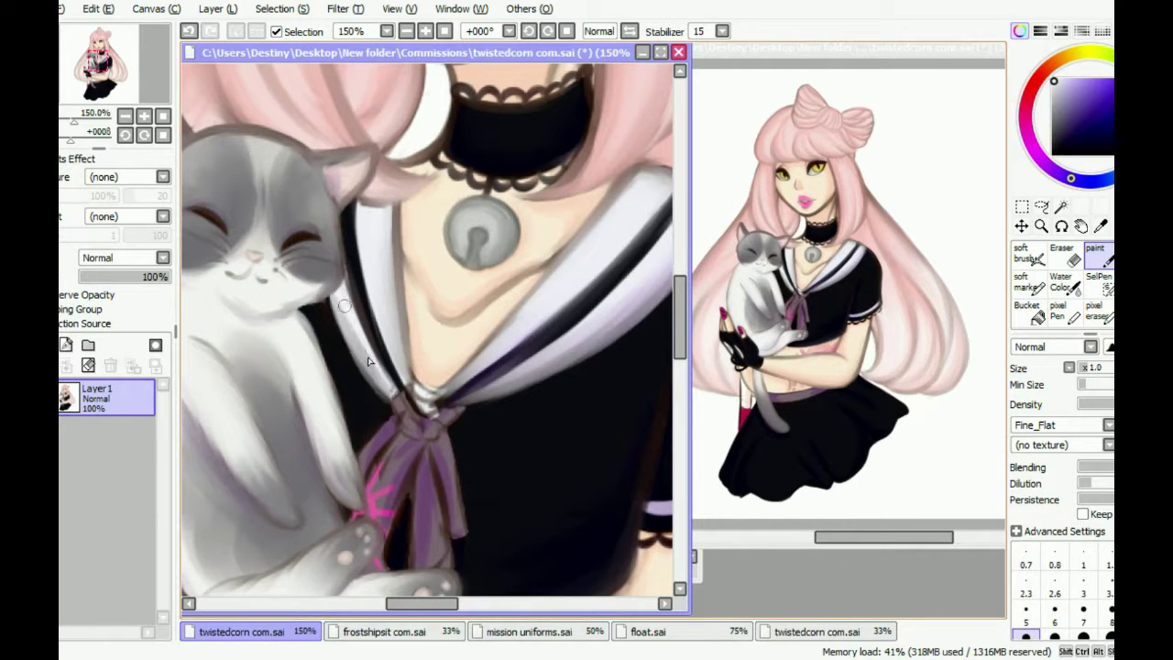
left_click_drag(371, 277, 388, 388)
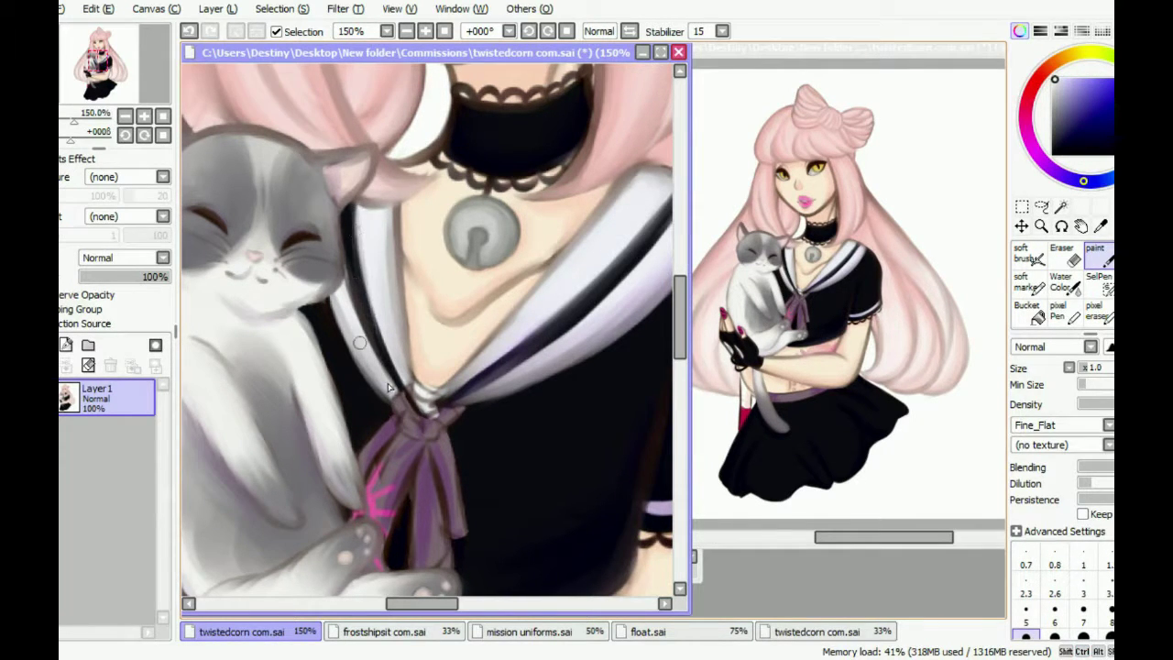
Paint over the brown outlines of the bow's knot with sampled muted purples, using a size 6 brush
scroll(385, 367, "up", 1)
left_click(1027, 253)
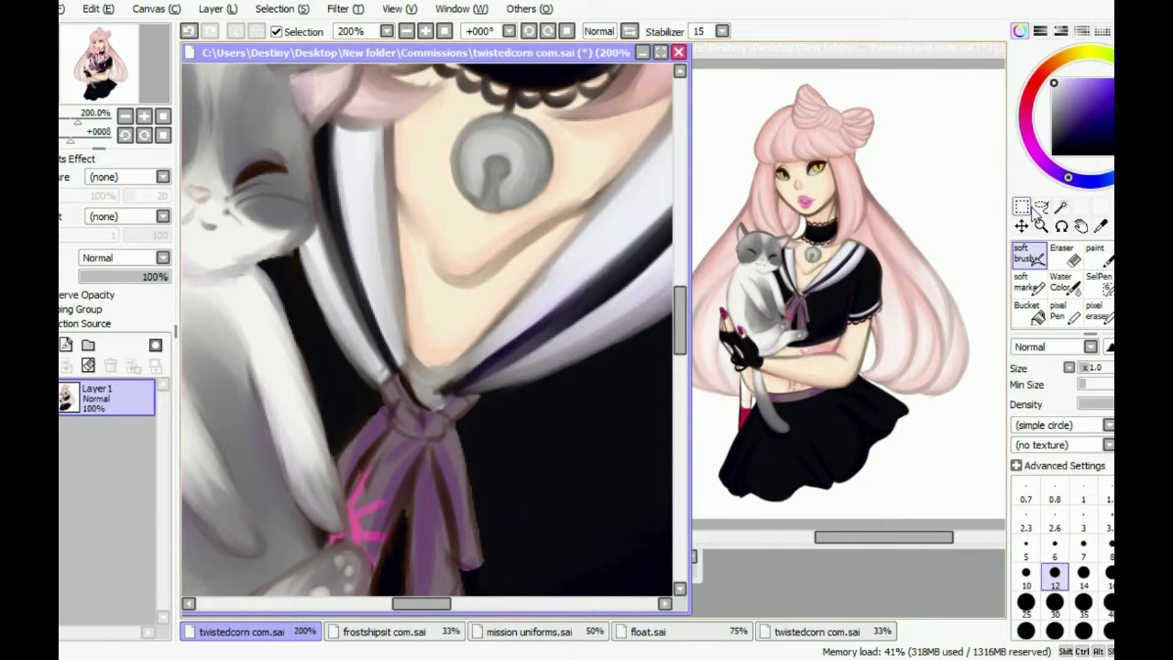
key("b")
left_click(400, 374, "alt")
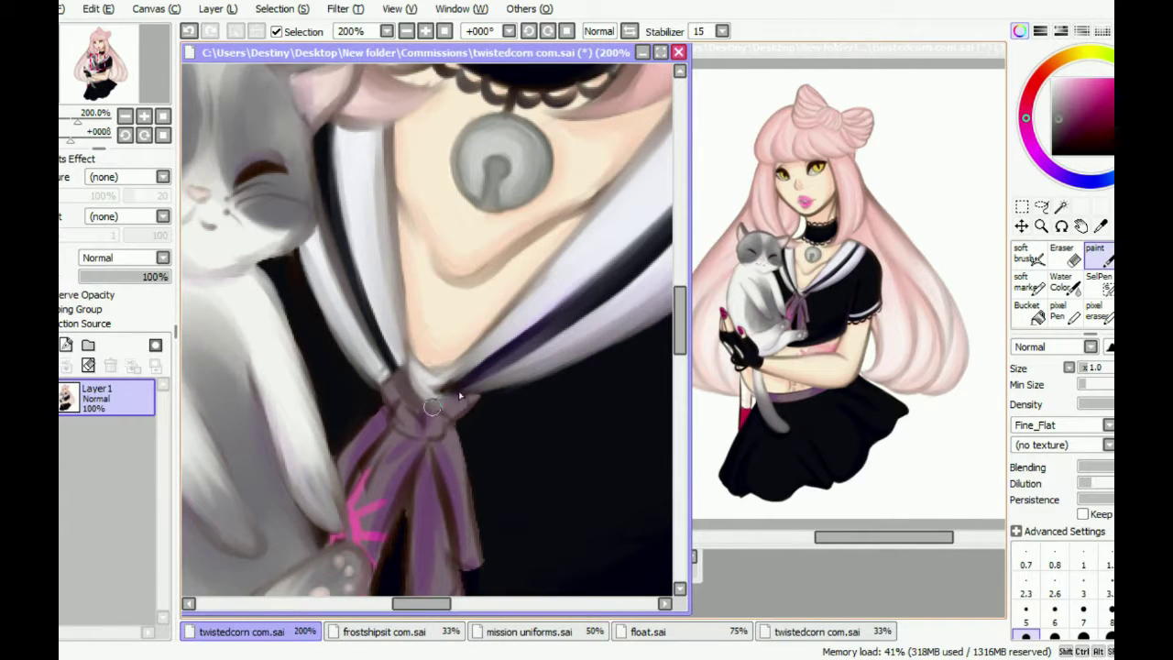
key("bracketleft")
key("bracketleft")
key("bracketleft")
key("bracketleft")
left_click(389, 400, "alt")
scroll(385, 346, "down", 2)
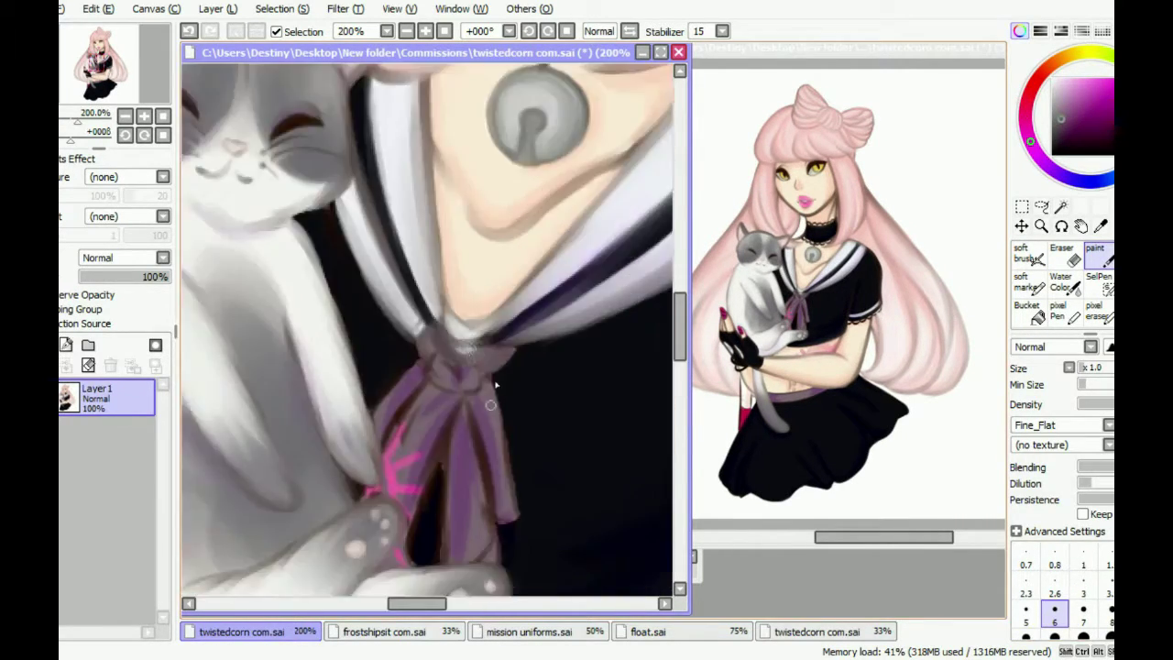
scroll(385, 346, "up", 1)
scroll(412, 375, "down", 1)
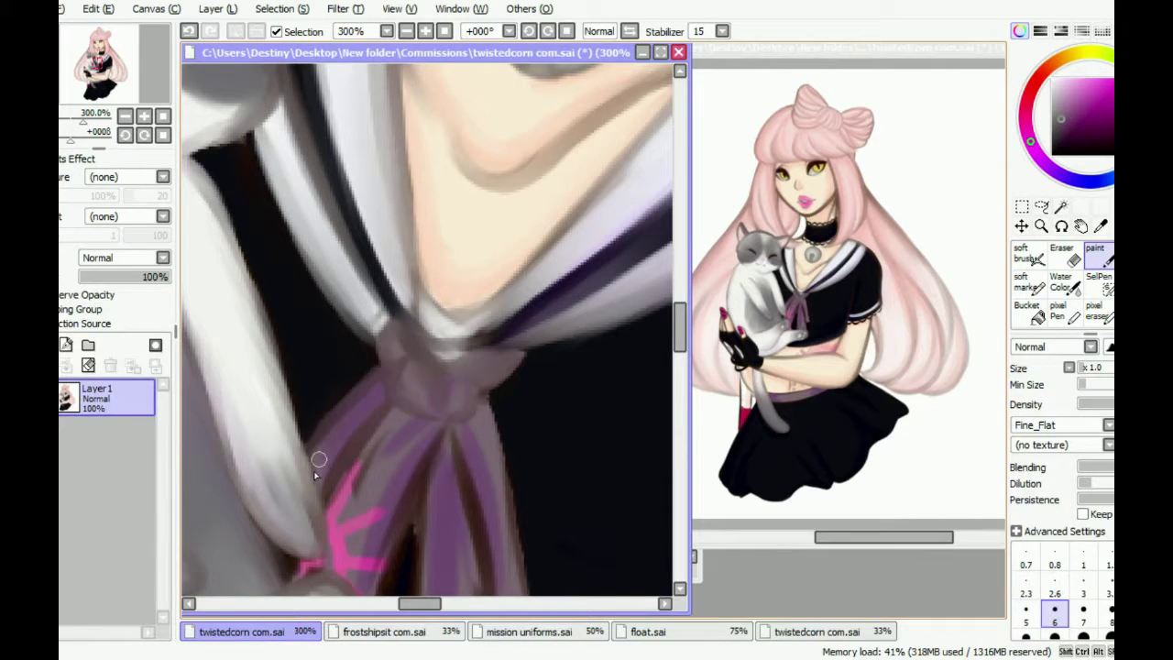
Blend the brown fold lines and outer edges of the bow's hanging tails into soft purple on the flipped canvas
scroll(376, 266, "down", 3)
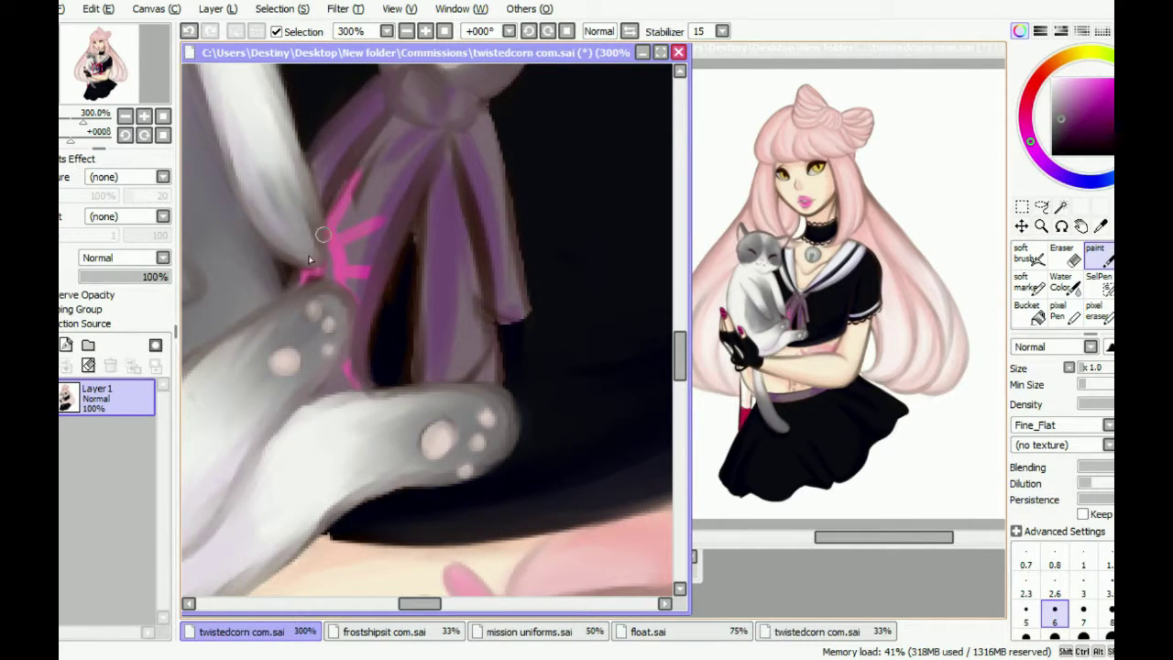
key("ctrl")
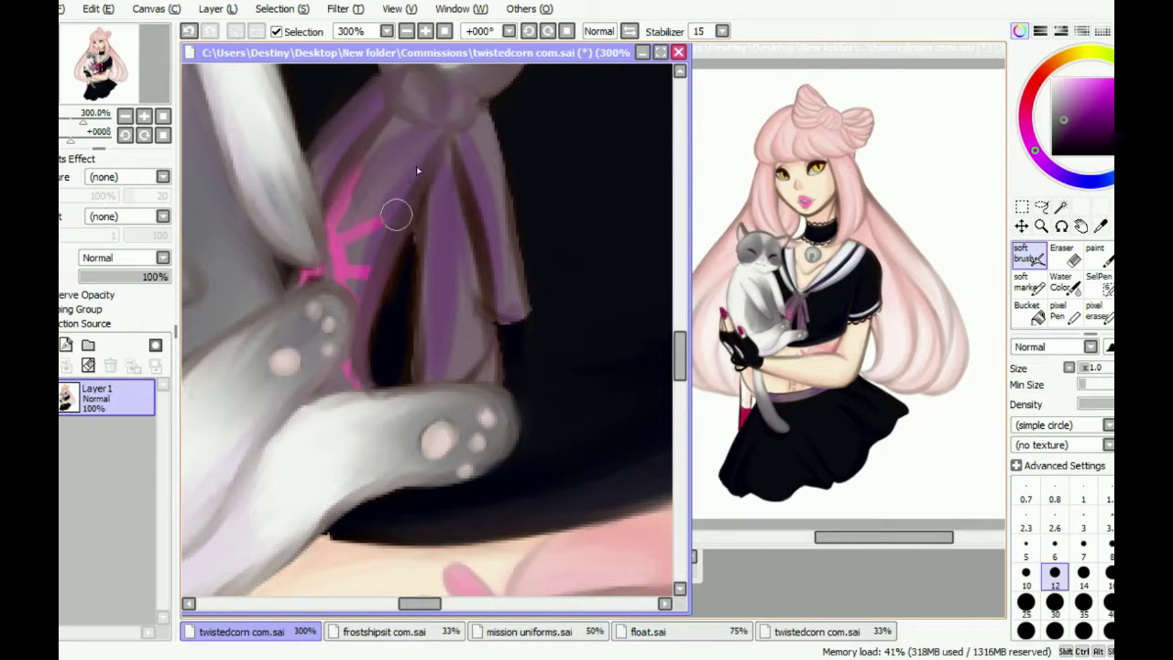
key("h")
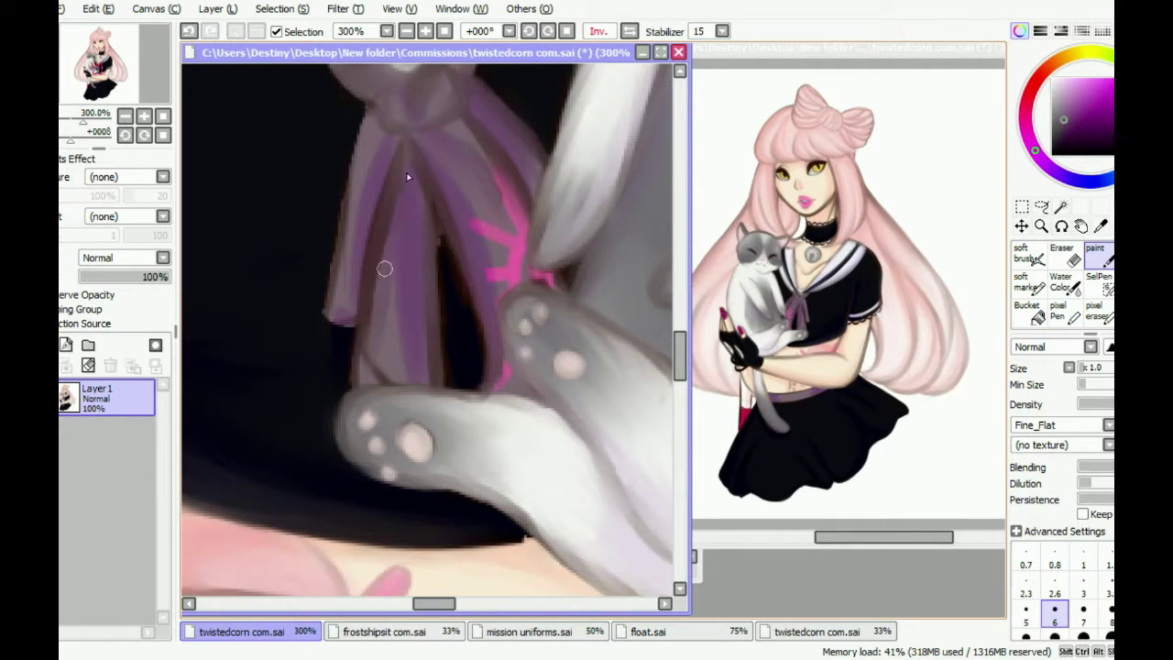
key("b")
key("b")
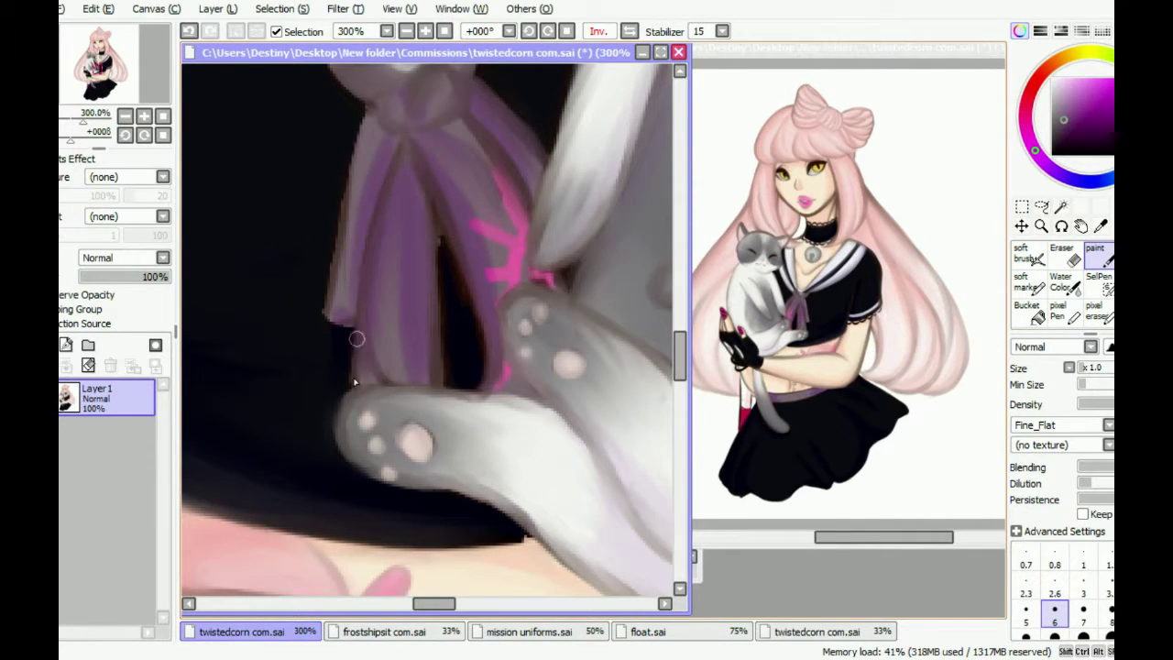
left_click_drag(362, 124, 328, 299)
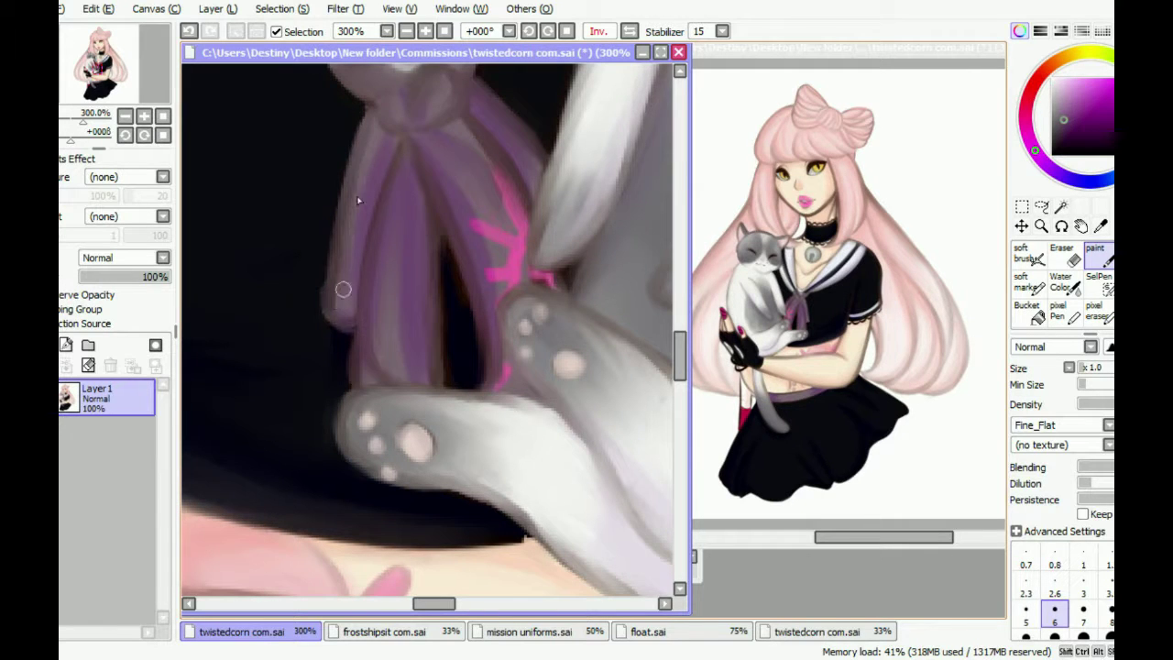
Shade the bow's knot with sampled mauve and paint purple over part of the pink marks beside the cat's paw
left_click(897, 233, "alt")
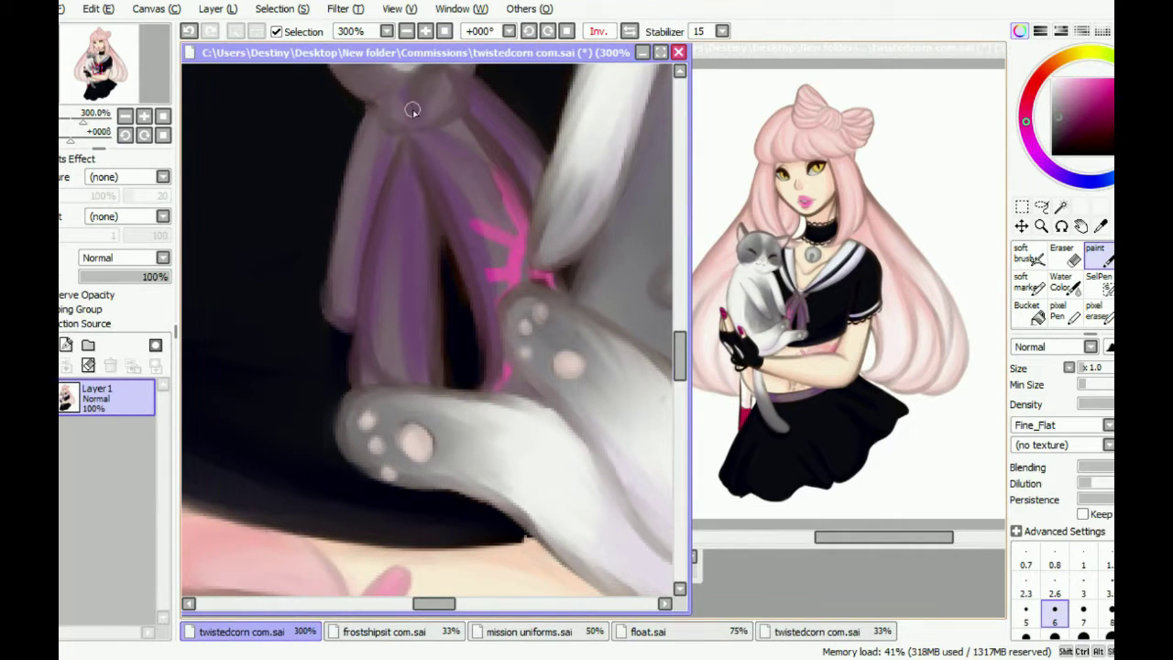
scroll(412, 110, "up", 2)
left_click(474, 218, "alt")
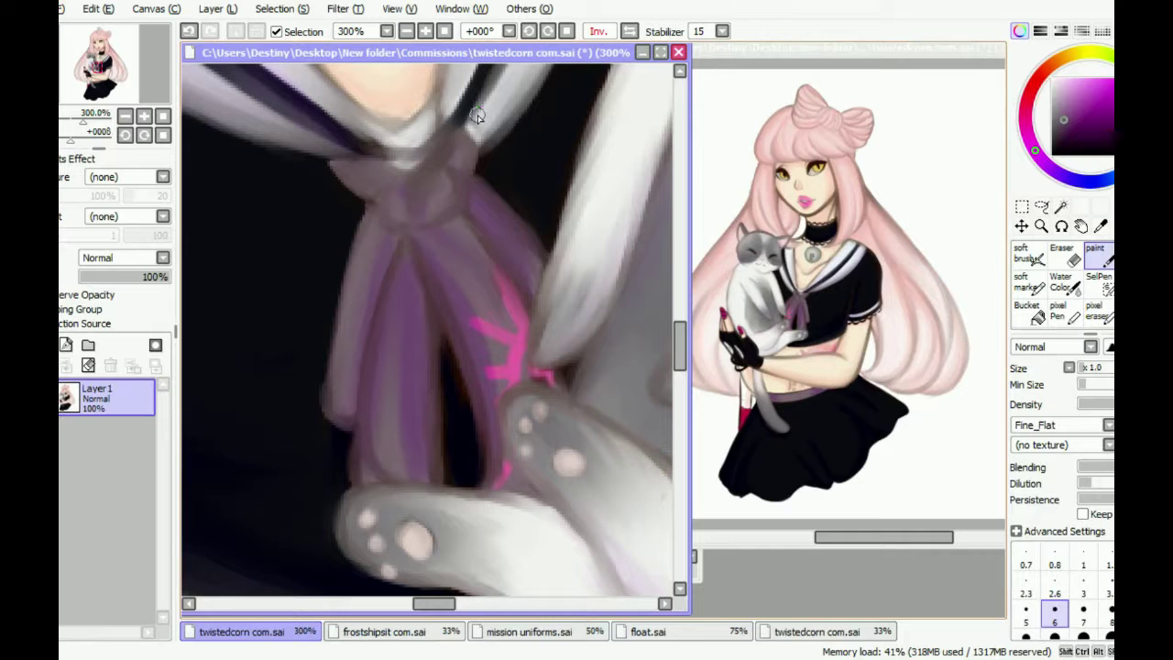
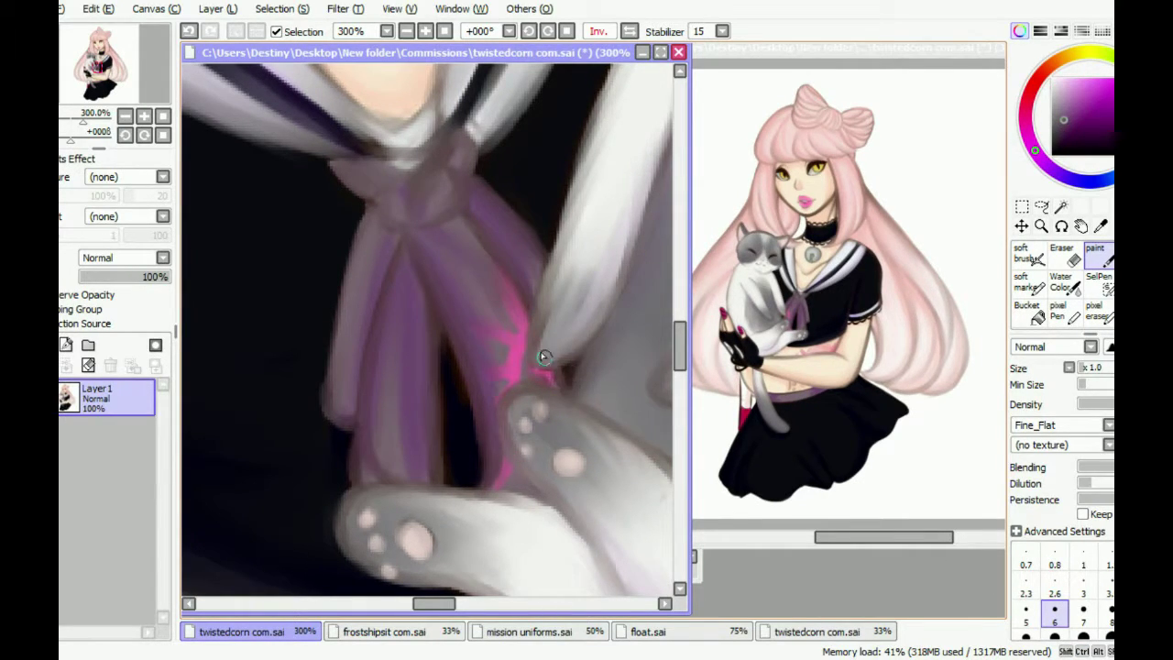
key("b")
key("n")
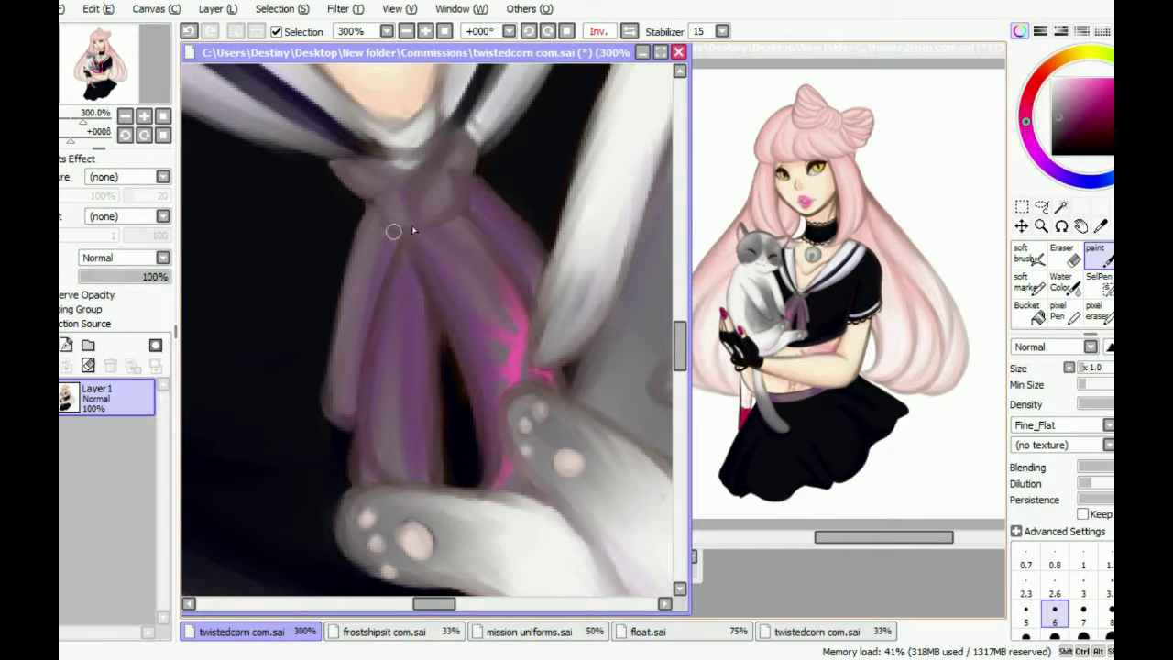
Paint over the brown outline along the upper edge of the skirt's purple waistband with blended mauve
scroll(363, 400, "up", 4)
key("h")
scroll(313, 369, "down", 4)
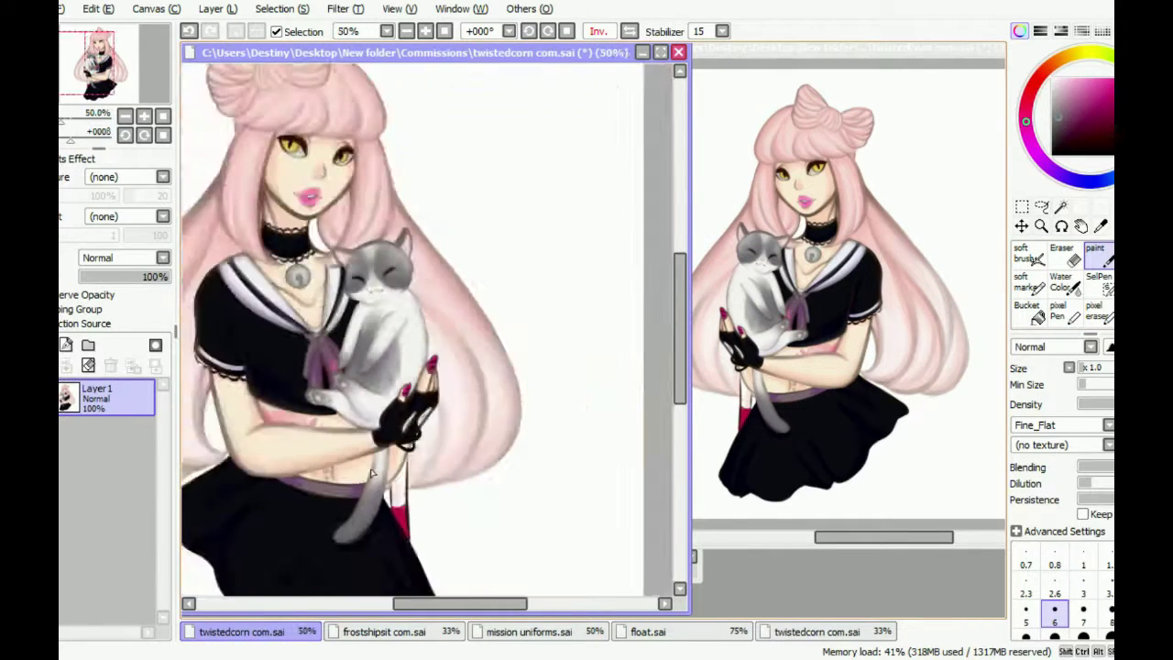
scroll(348, 413, "up", 3)
scroll(366, 430, "down", 5)
scroll(389, 459, "up", 6)
key("h")
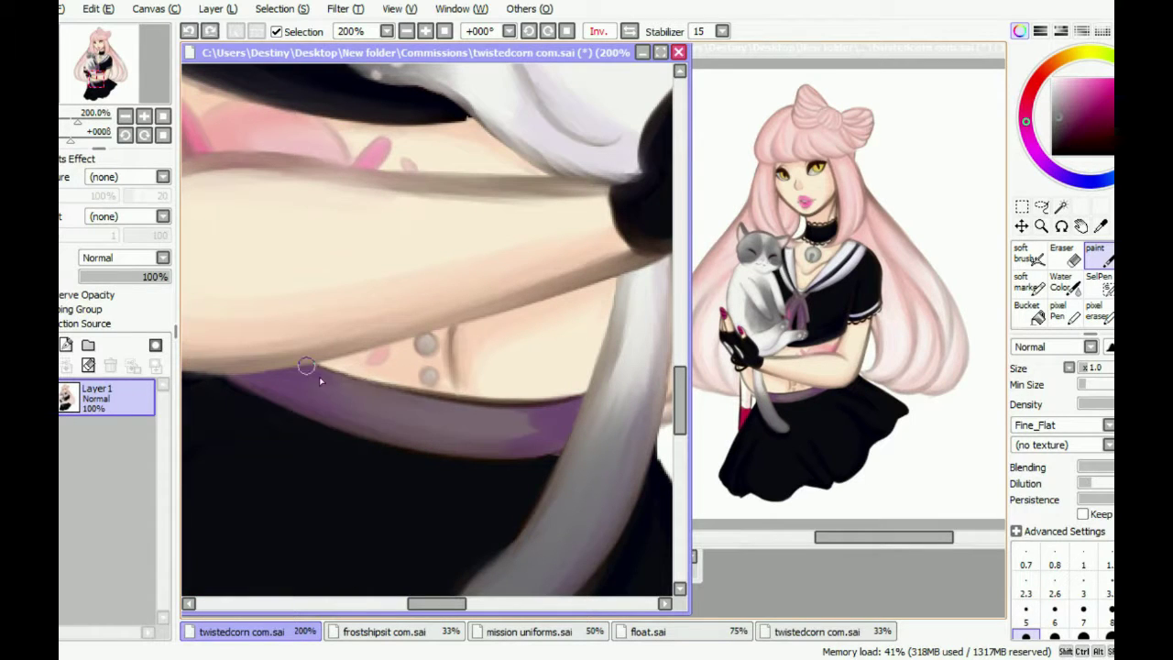
left_click_drag(319, 377, 517, 427)
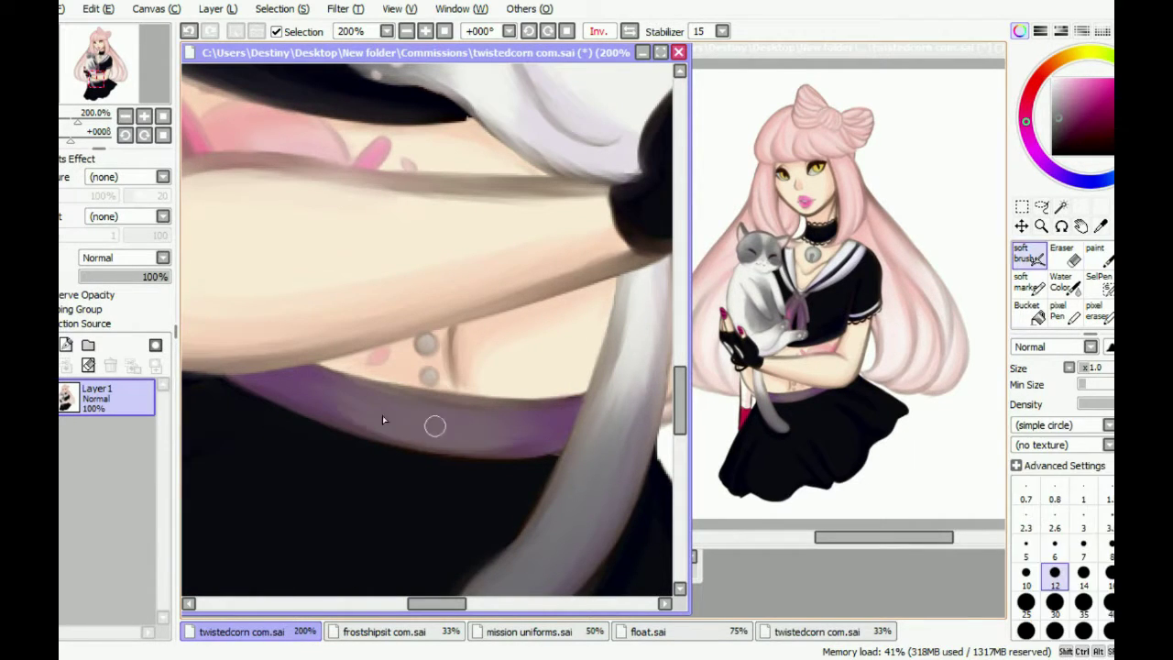
scroll(427, 330, "down", 2)
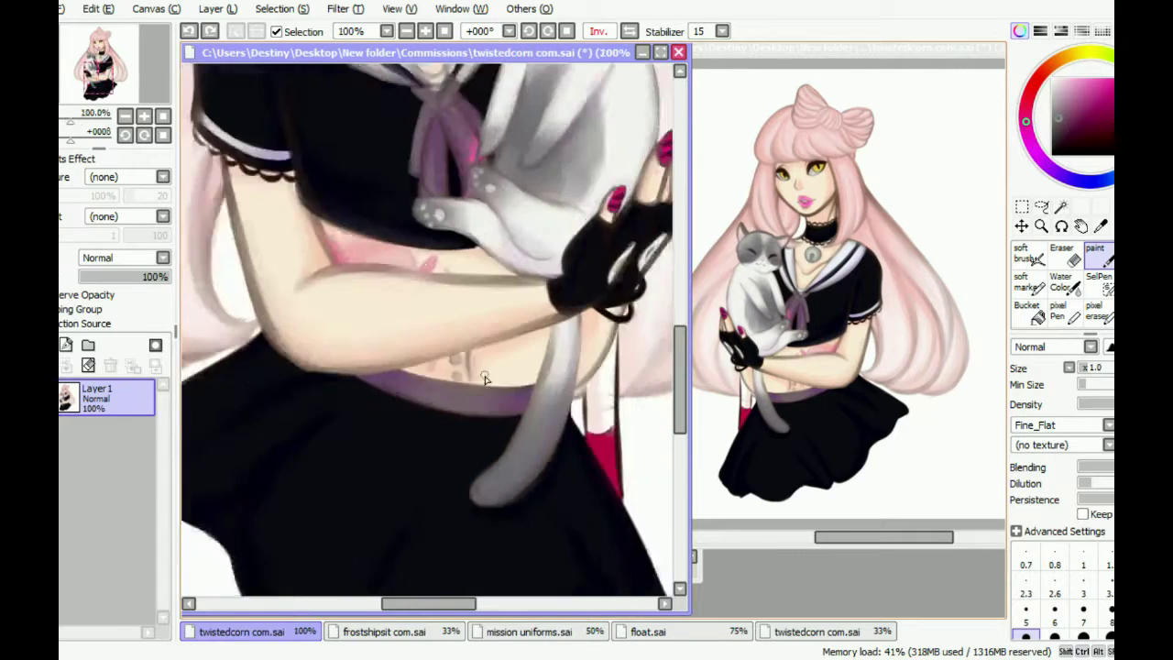
Redraw the scalloped lace trim at the sleeve's outer edge with a sampled dark colour and soften its outline
scroll(427, 329, "up", 2)
left_click(339, 236, "alt")
left_click(275, 209, "alt")
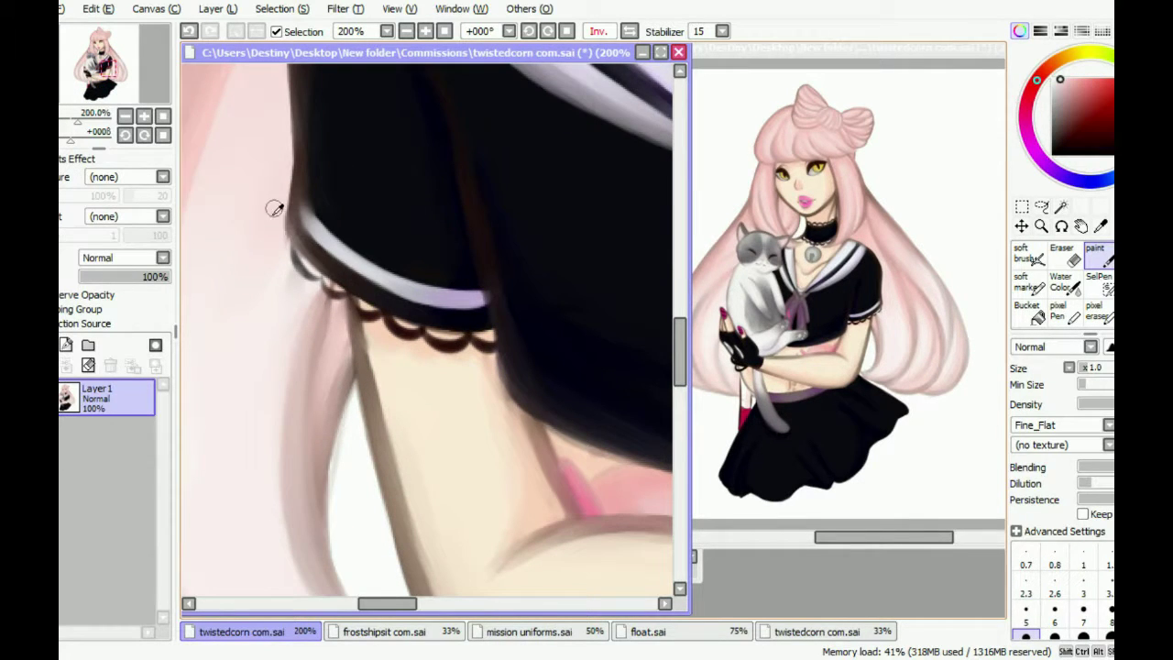
key("b")
key("n")
key("b")
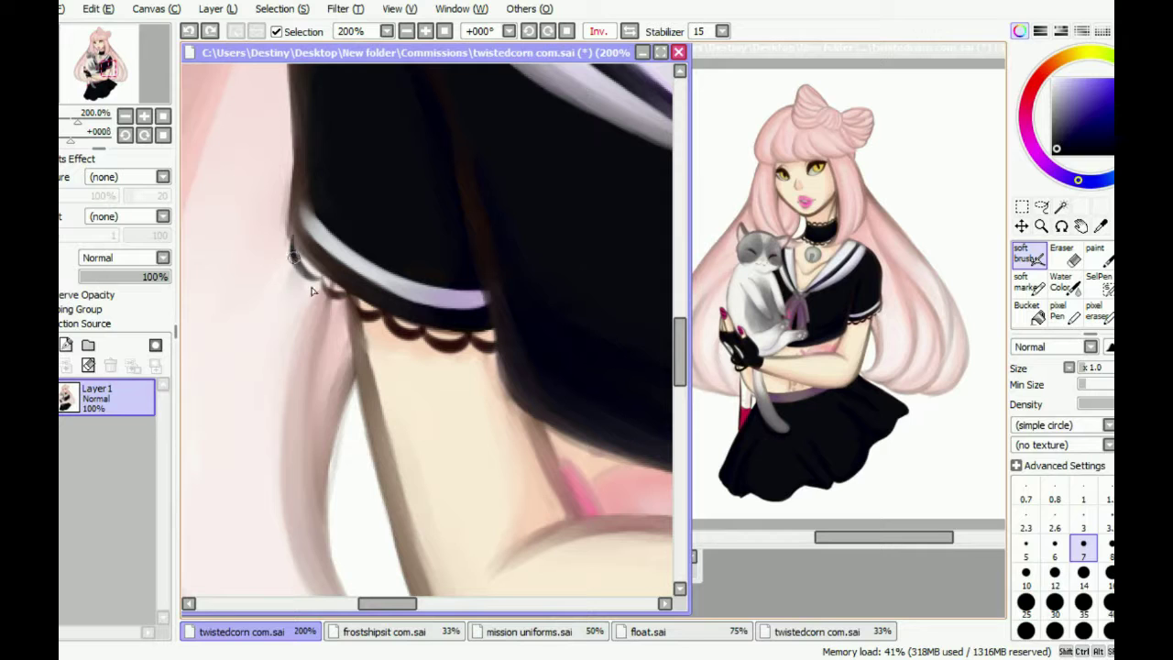
key("n")
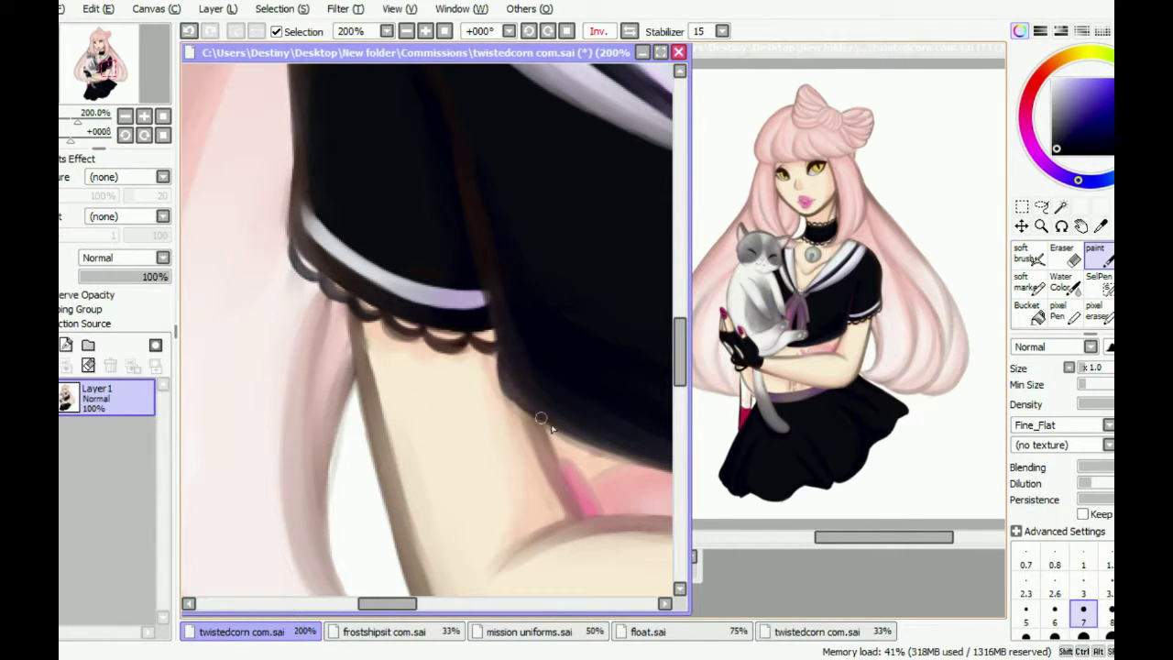
Paint over the dark outlines of the pale strip hanging below the glove with soft pinkish tones
scroll(550, 428, "down", 5)
scroll(474, 478, "up", 5)
key("b")
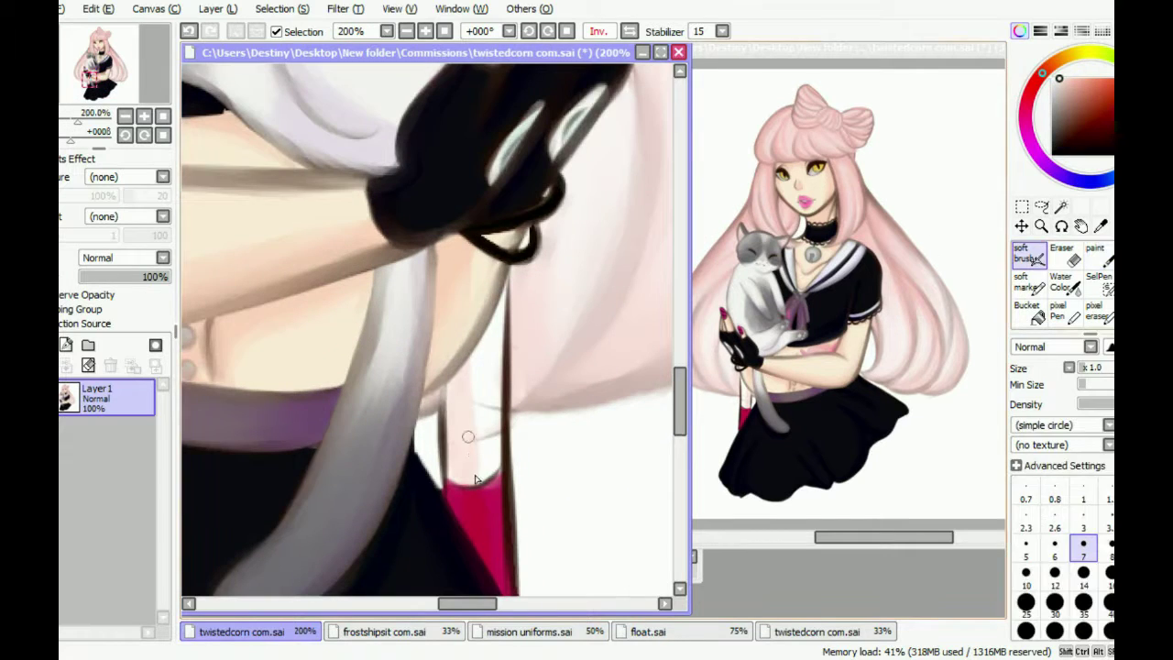
key("n")
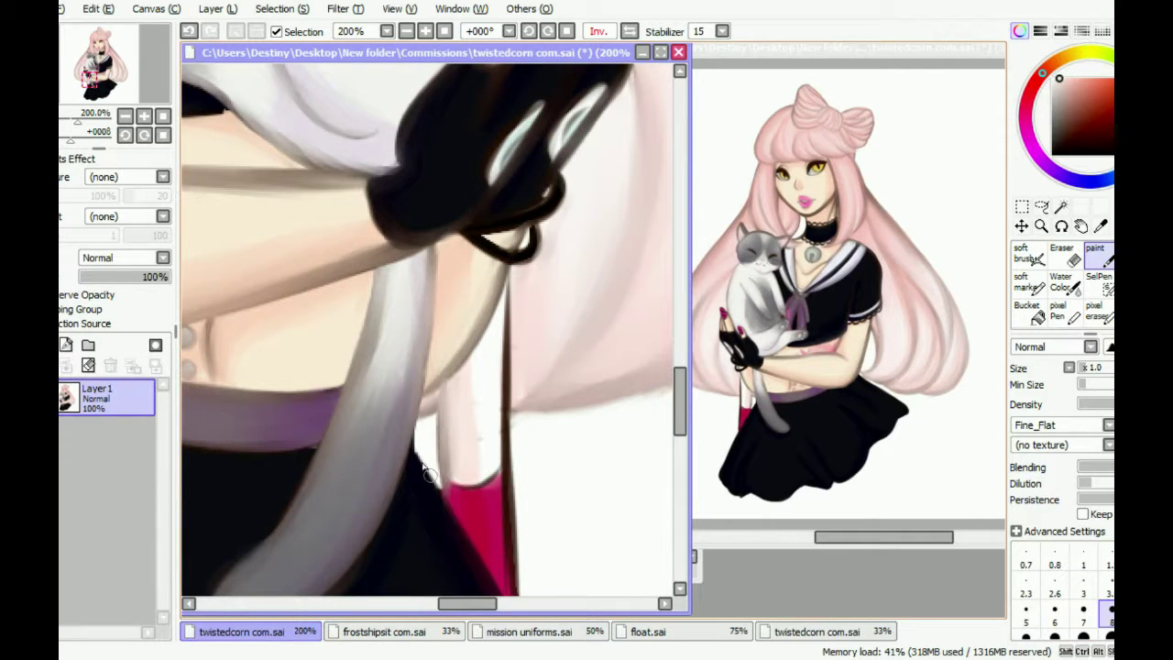
key("h")
left_click_drag(354, 458, 359, 368)
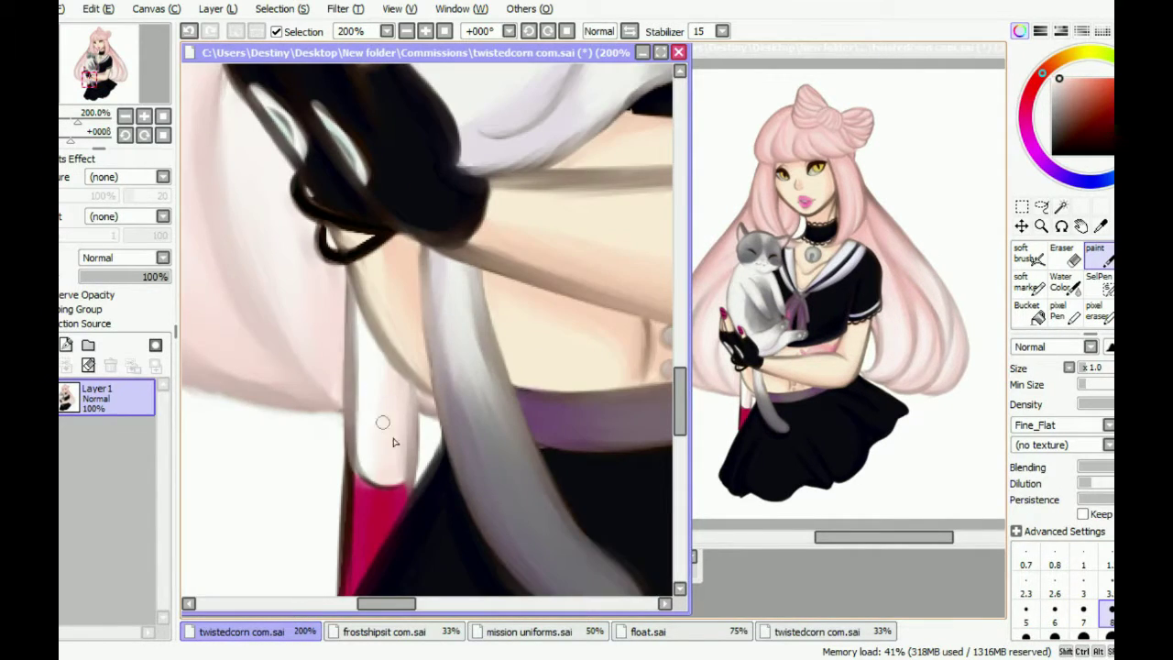
Cover the brown outline of the strip's crimson section beside the skirt with sampled crimson
left_click(348, 531, "alt")
scroll(366, 458, "down", 2)
left_click_drag(340, 302, 339, 458)
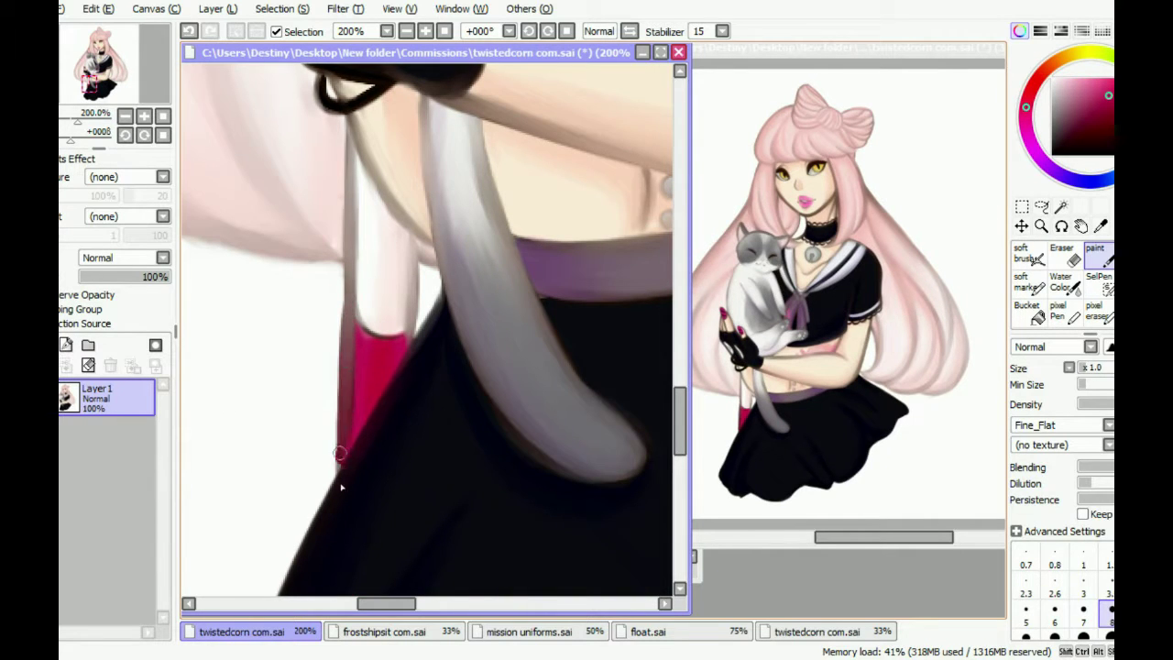
key("b")
key("ctrl+z")
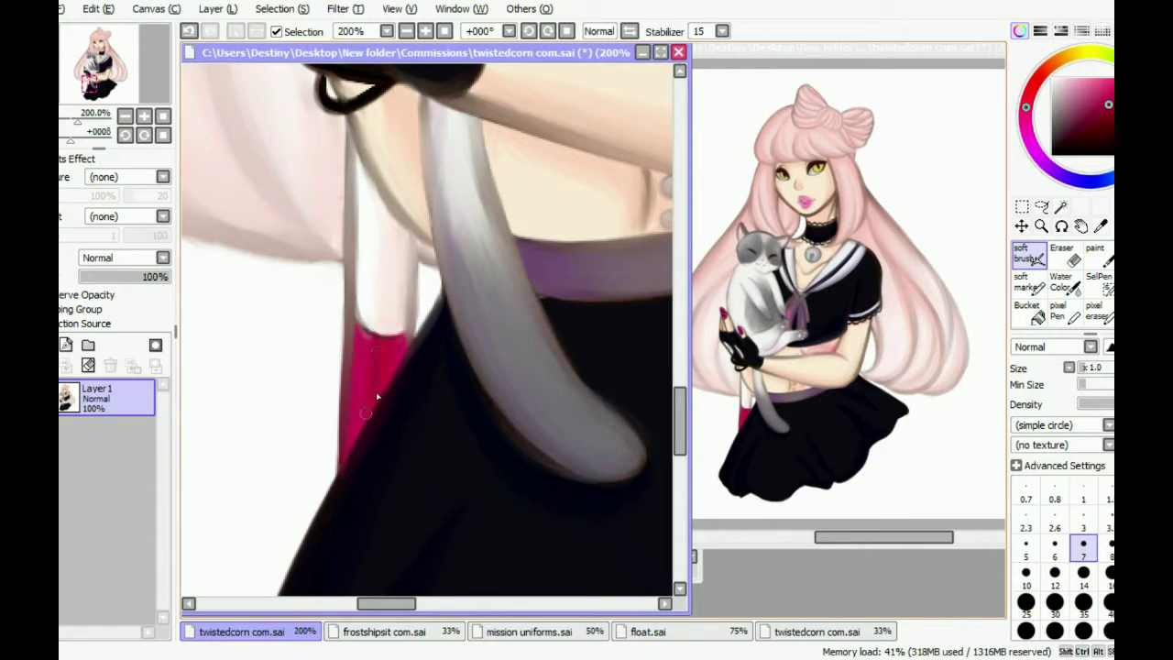
Lower Layer 1's opacity to 77% and fill the gap inside the glove's upper cord loop with a dark tone
key("n")
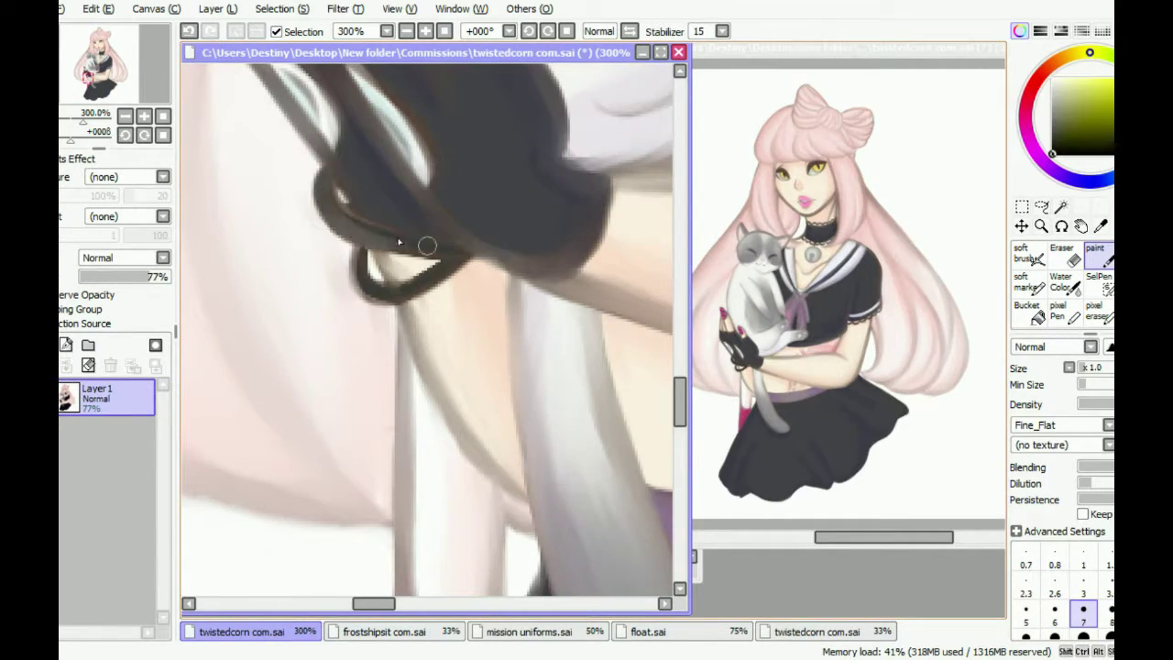
key("b")
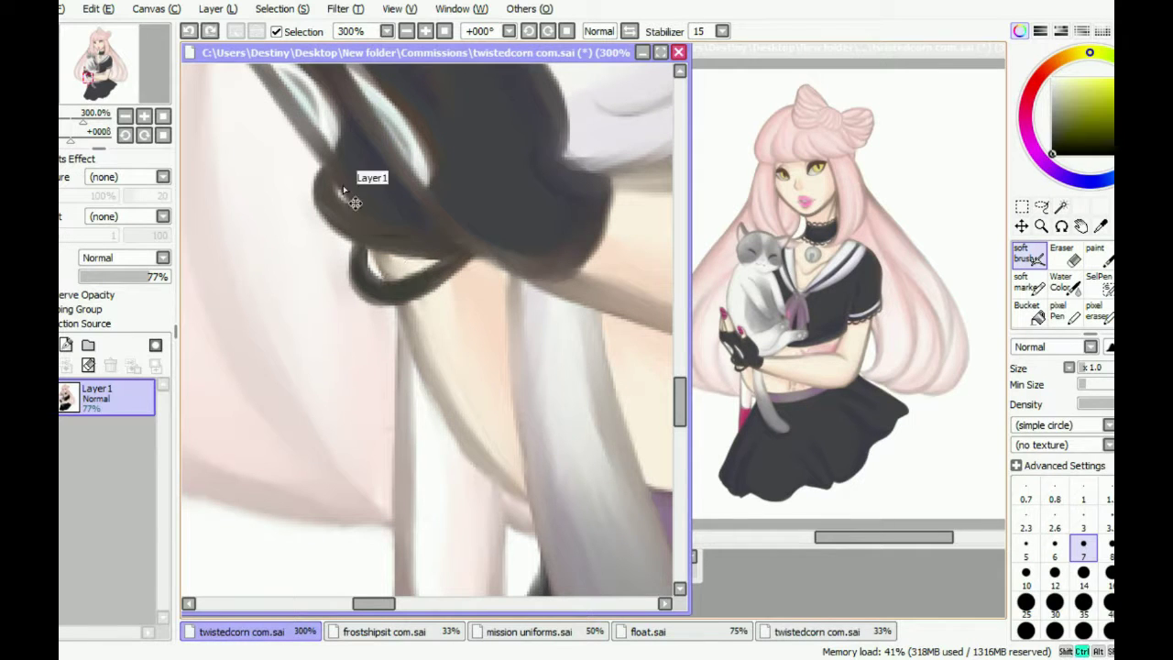
key("n")
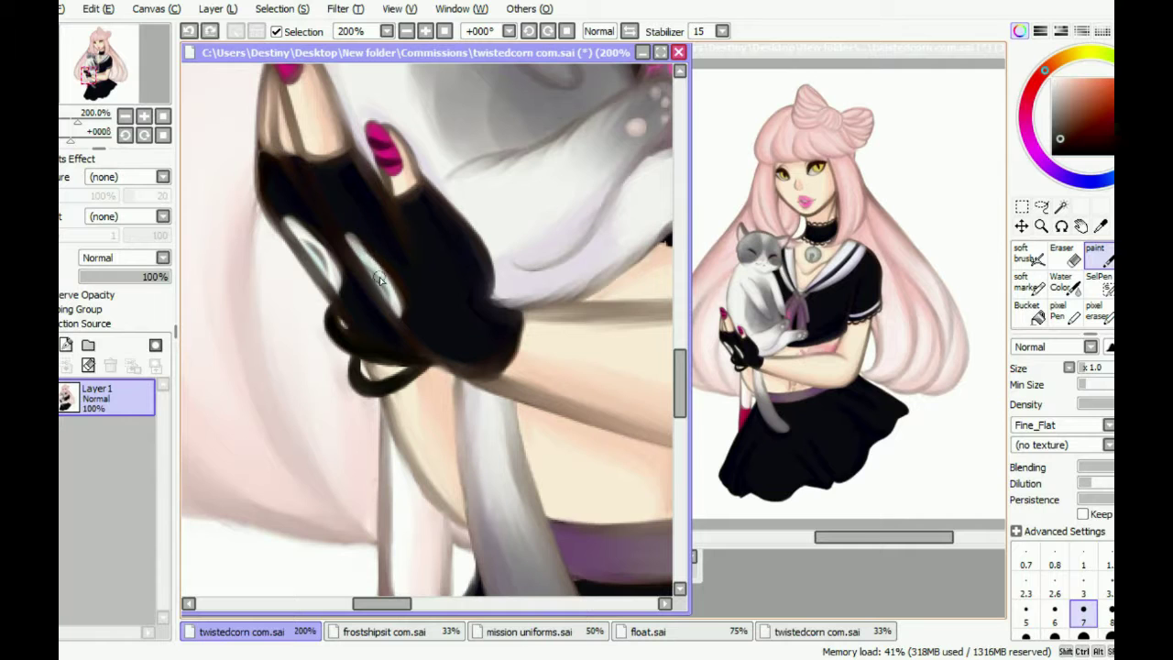
Repaint the two pale teal-tinted patches on the back of the glove in soft neutral grey
left_click(307, 216, "alt")
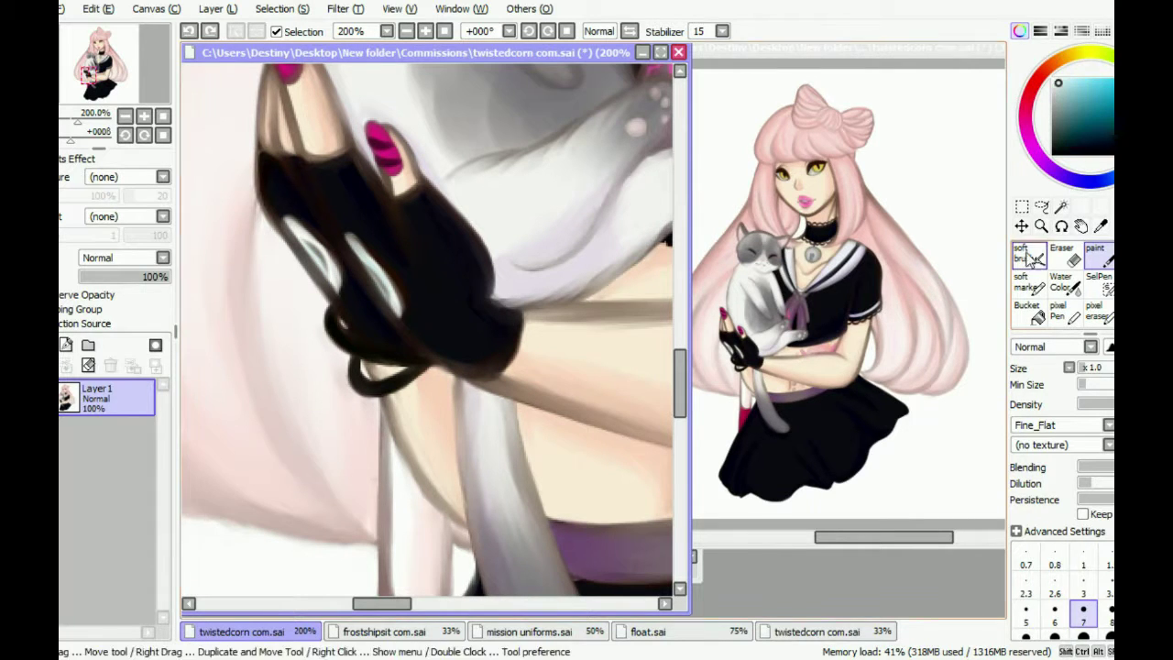
key("b")
key("n")
left_click_drag(361, 243, 395, 307)
left_click_drag(303, 229, 334, 286)
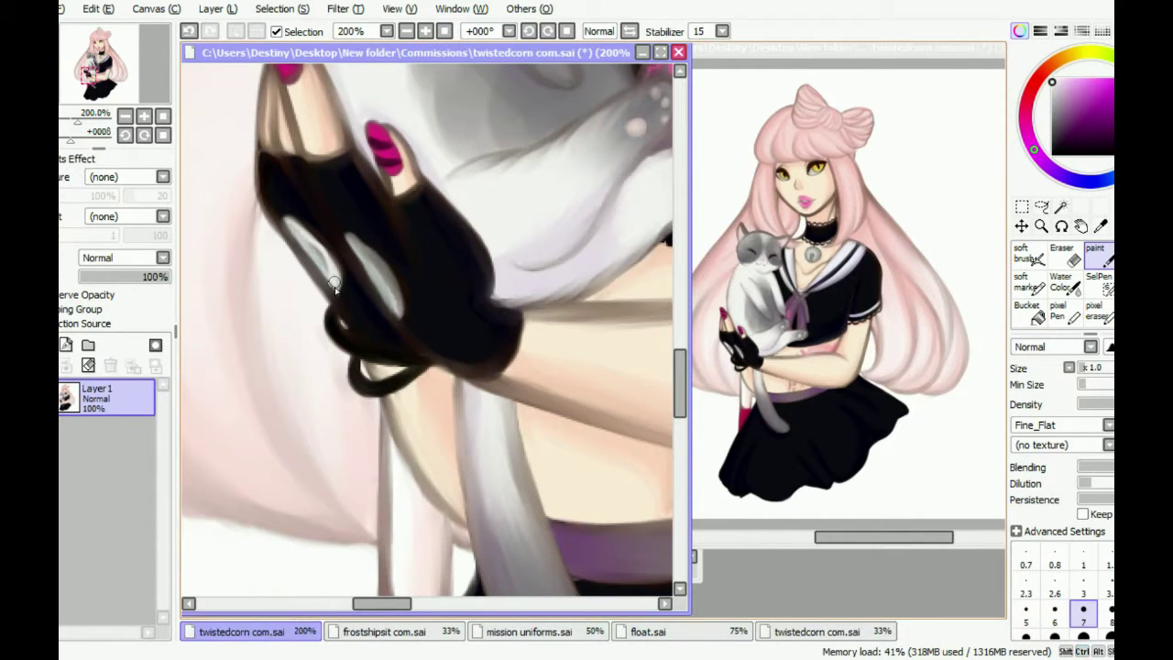
Brighten the two pale patches on the back of the glove with white and shade them softly with sampled grey
key("b")
left_click_drag(291, 224, 336, 287)
mouse_move(357, 245)
left_mouse_down()
mouse_move(394, 310)
mouse_move(378, 301)
left_mouse_up()
key("n")
left_click_drag(291, 222, 337, 293)
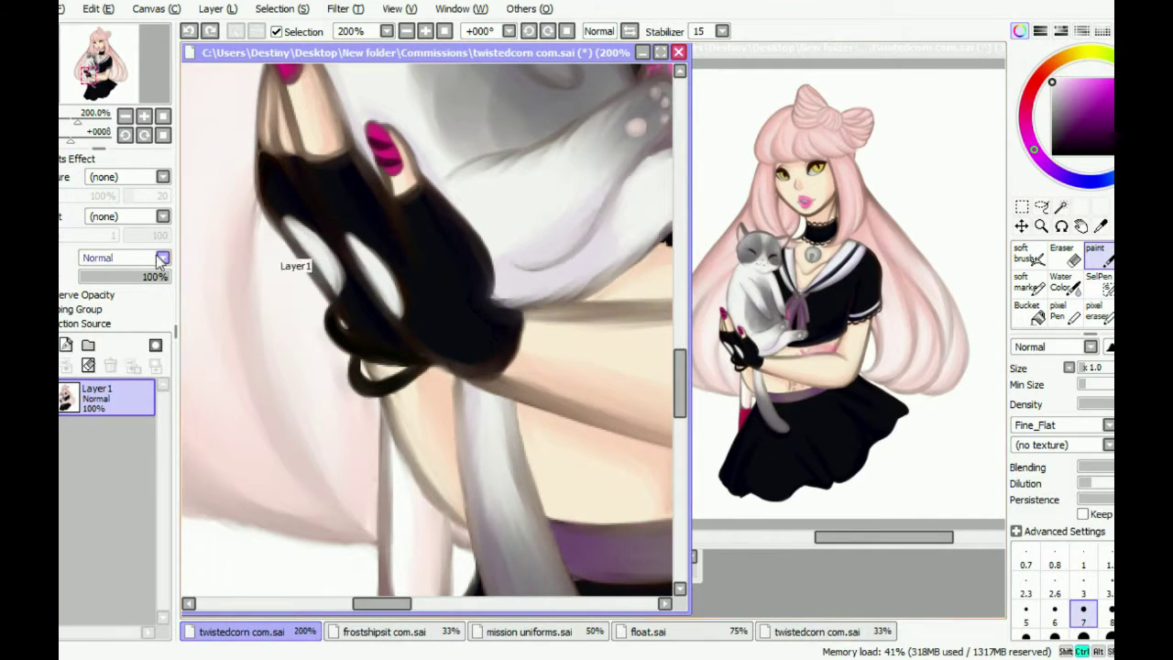
key("b")
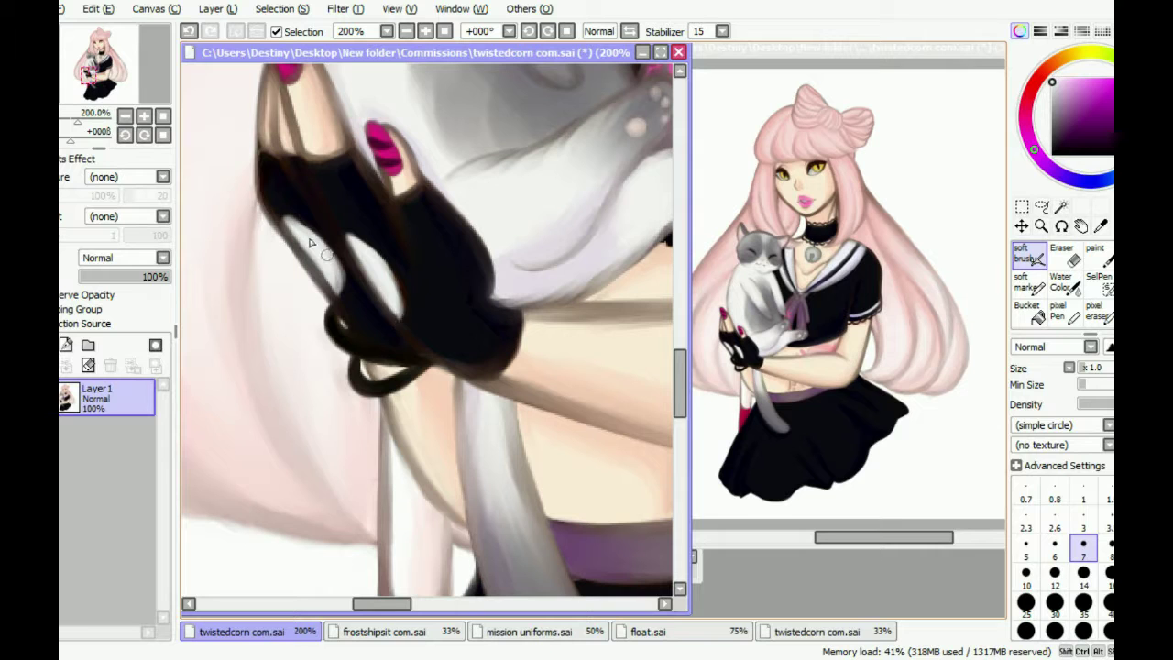
left_click(329, 275, "alt")
key("n")
left_click_drag(302, 229, 384, 280)
Add a new layer above the painting in Shade blending mode and choose a red hue for the blush
scroll(416, 166, "down", 3)
scroll(417, 166, "down", 1)
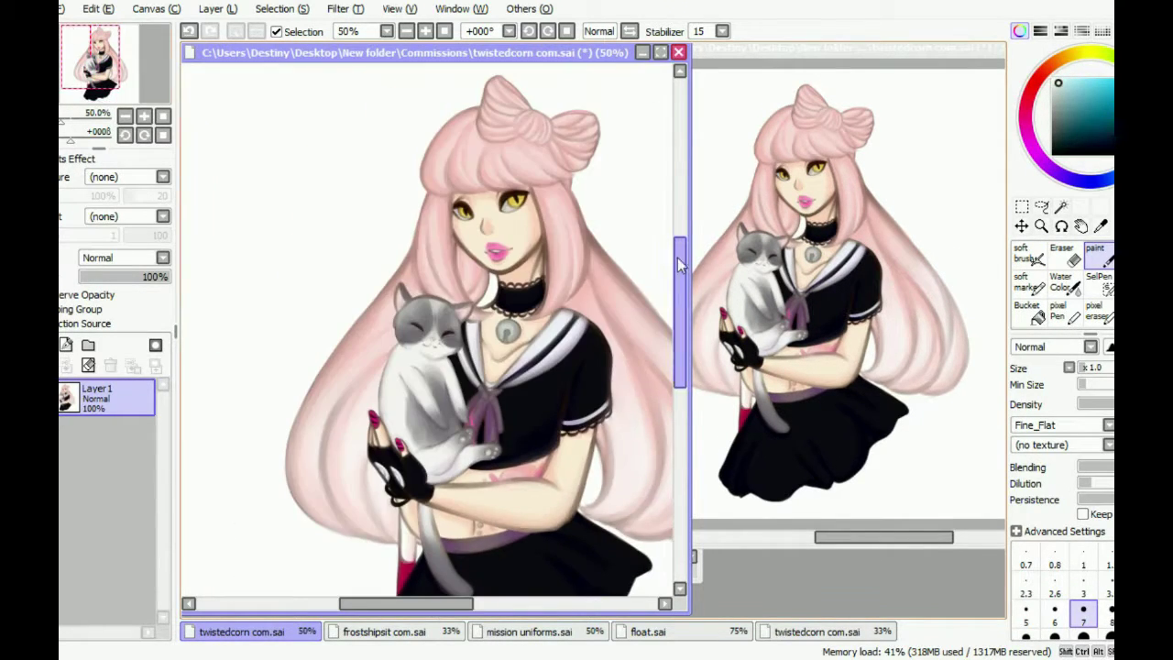
left_click(66, 344)
scroll(162, 257, "down", 5)
left_click(1035, 80)
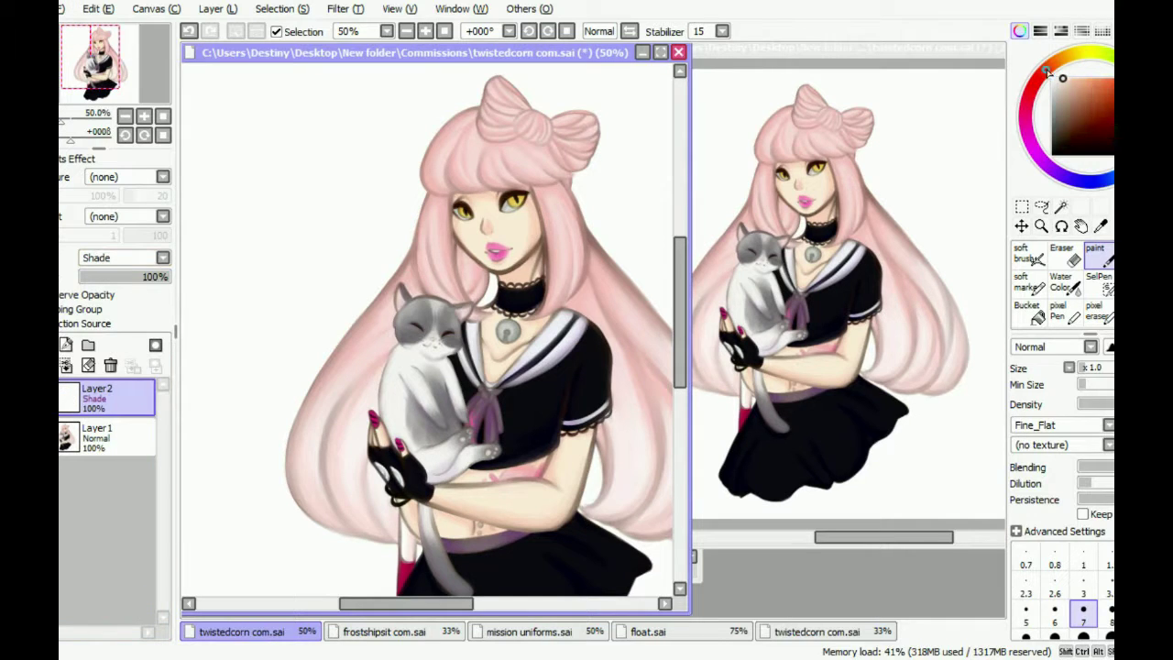
Paint soft red blush across both cheeks and the nose, keeping it inside the face outline
key("b")
scroll(515, 223, "up", 2)
left_click_drag(494, 215, 536, 218)
left_click_drag(398, 220, 414, 224)
left_click(1028, 284)
mouse_move(449, 224)
left_mouse_down()
mouse_move(418, 239)
mouse_move(419, 263)
mouse_move(523, 216)
mouse_move(387, 228)
mouse_move(405, 263)
mouse_move(407, 224)
mouse_move(453, 204)
mouse_move(532, 241)
mouse_move(551, 200)
mouse_move(533, 187)
mouse_move(490, 230)
mouse_move(503, 234)
mouse_move(515, 181)
left_mouse_up()
left_click(1060, 282)
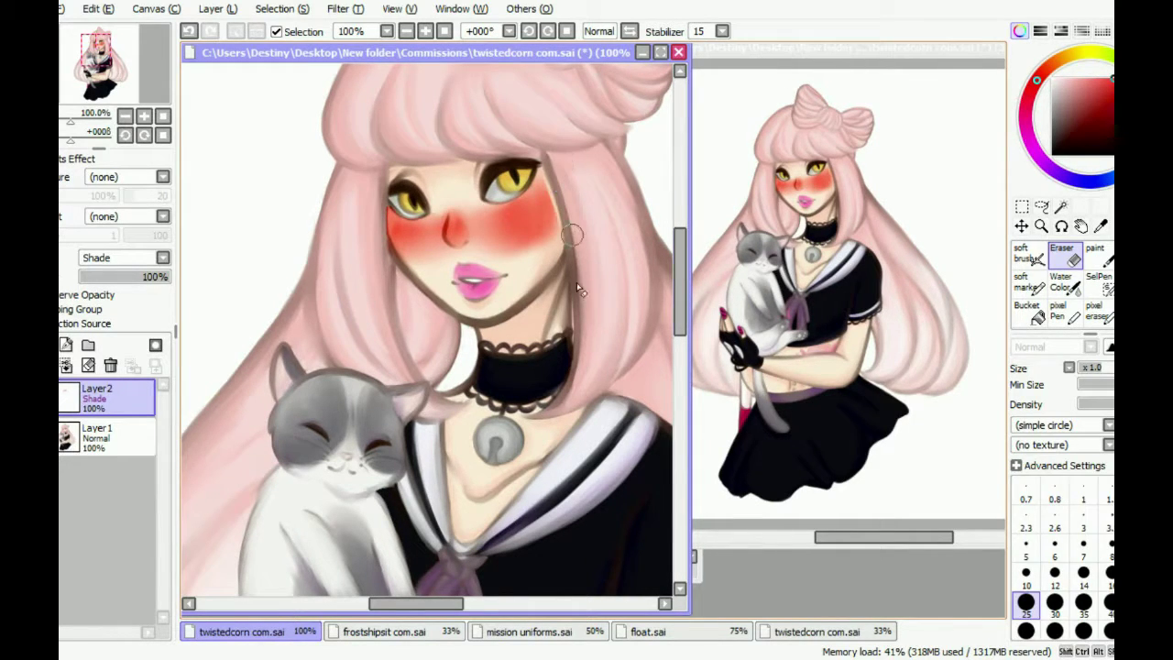
key("e")
key("e")
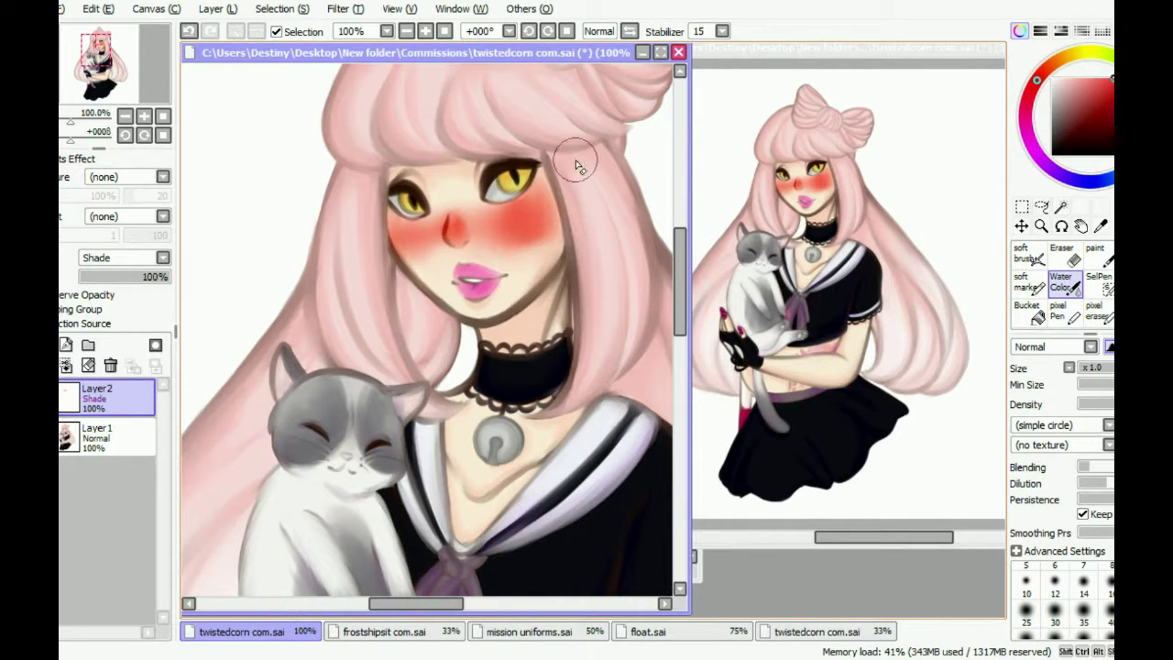
Carve a pale spiral out of the blush on the girl's wider, nearer cheek
key("b")
key("bracketleft")
key("bracketleft")
key("bracketleft")
key("bracketleft")
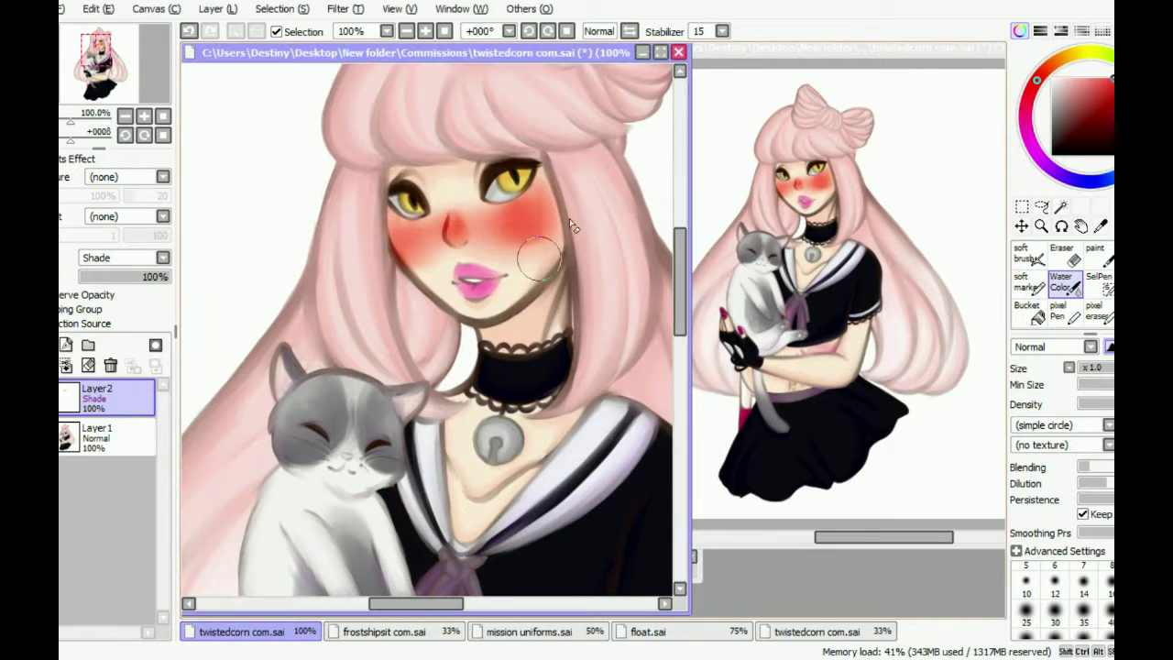
left_click_drag(548, 209, 519, 222)
Carve a matching pale spiral into the blush on the narrower far cheek with a size 12 brush, checking it mirrored
mouse_move(401, 264)
left_mouse_down()
mouse_move(414, 240)
mouse_move(431, 240)
left_mouse_up()
key("ctrl+z")
key("bracketleft")
key("h")
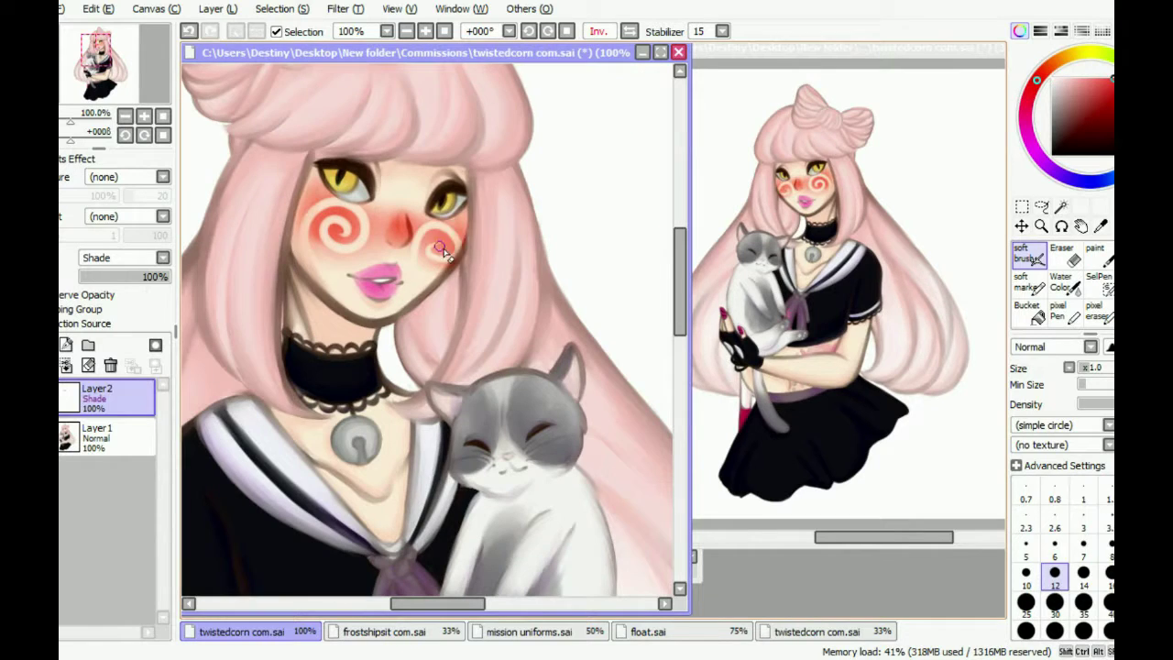
key("ctrl+z")
key("ctrl+y")
mouse_move(439, 263)
left_mouse_down()
mouse_move(451, 224)
mouse_move(451, 260)
left_mouse_up()
key("h")
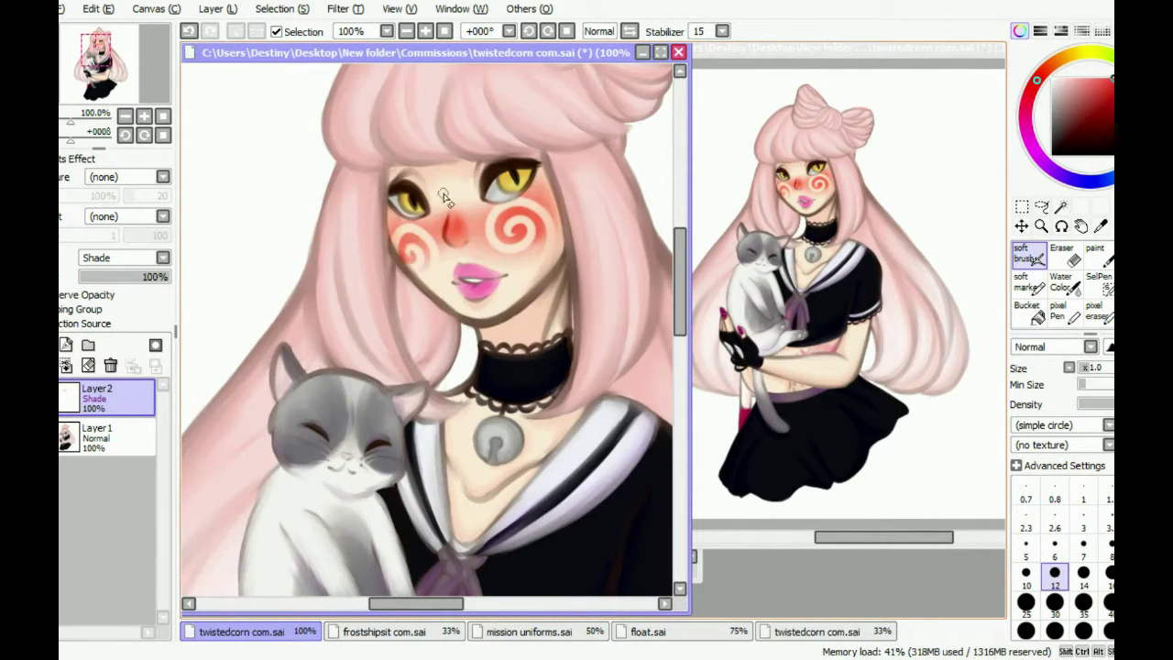
Lower the blush layer's opacity to 25% and paint white gloss on the lips on a new Normal layer
left_click(66, 345)
key("n")
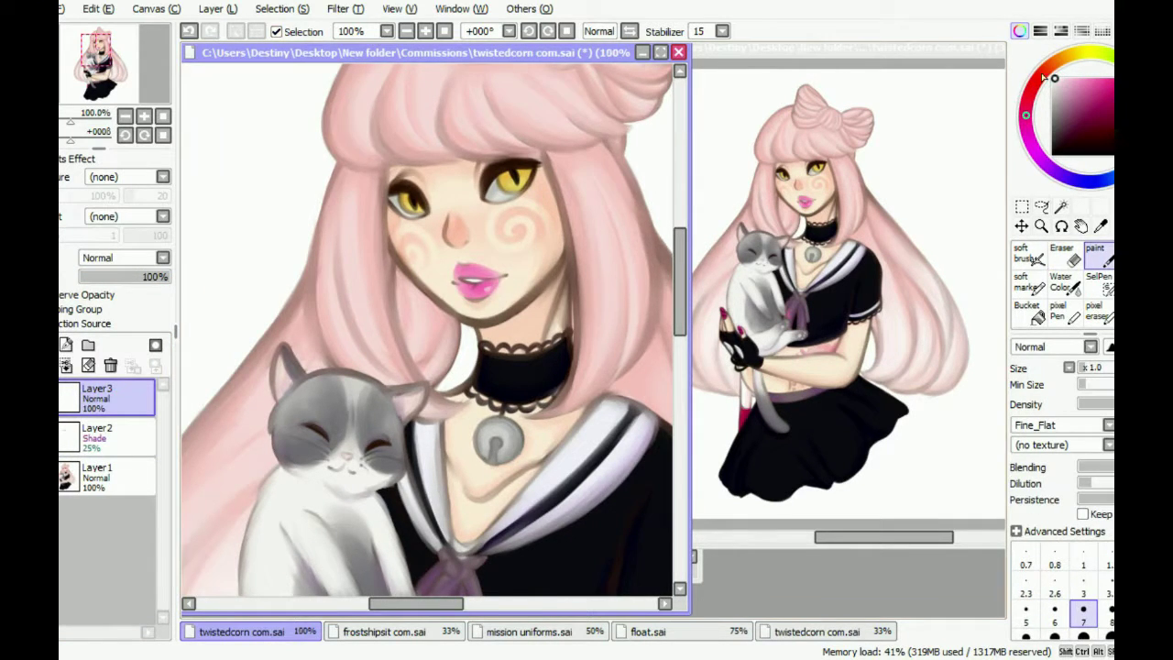
scroll(502, 266, "up", 3)
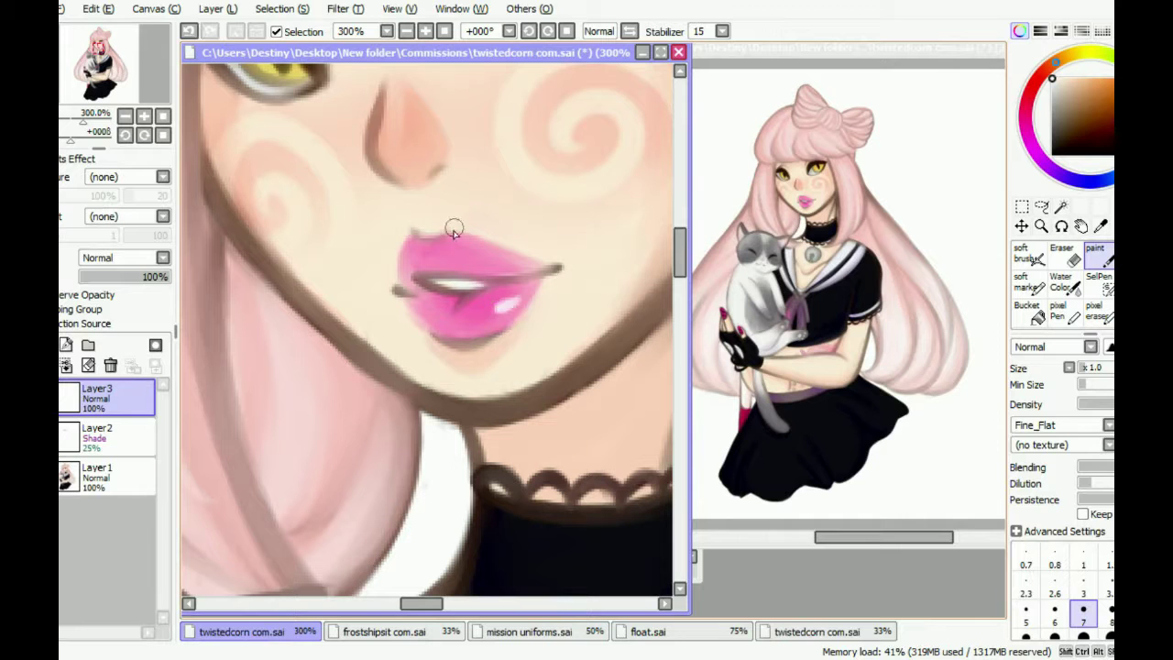
scroll(383, 264, "down", 1)
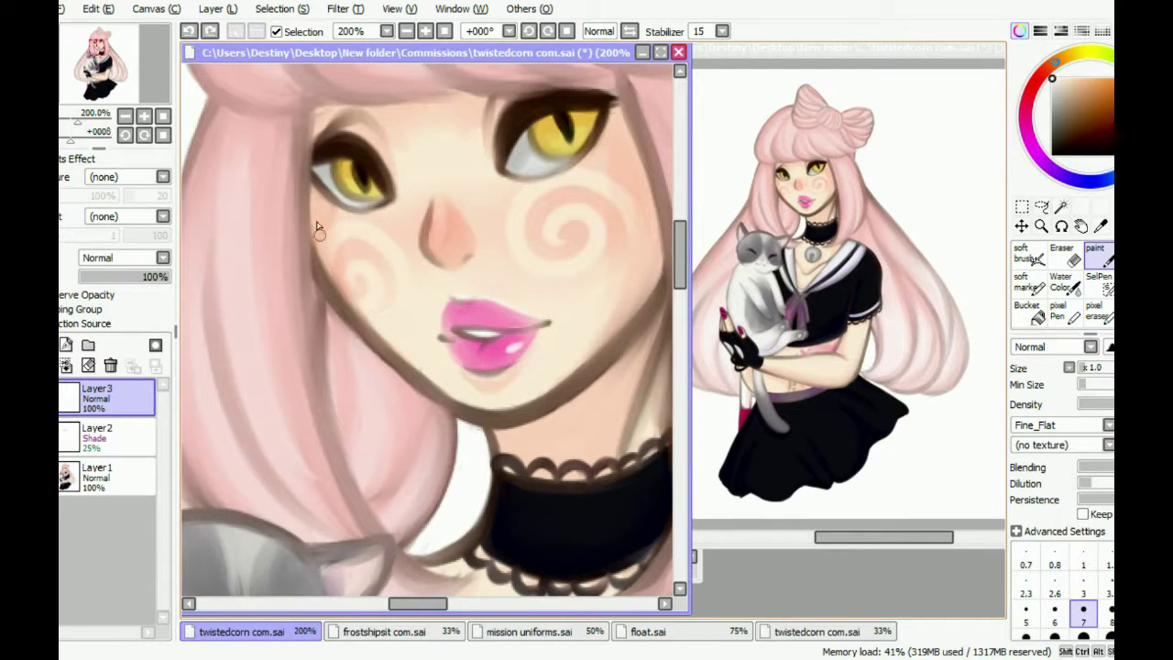
Paint pale highlights along the edge of the face and in both yellow eyes
left_click_drag(317, 227, 437, 383)
key("h")
scroll(259, 289, "down", 1)
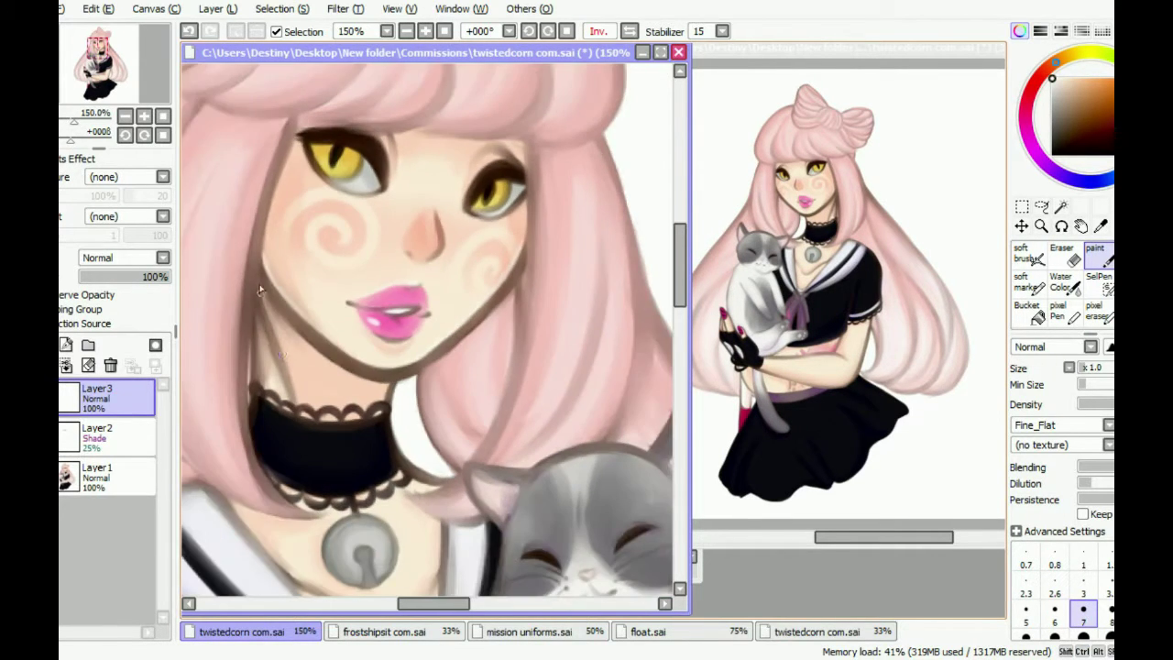
key("h")
left_click_drag(344, 207, 383, 191)
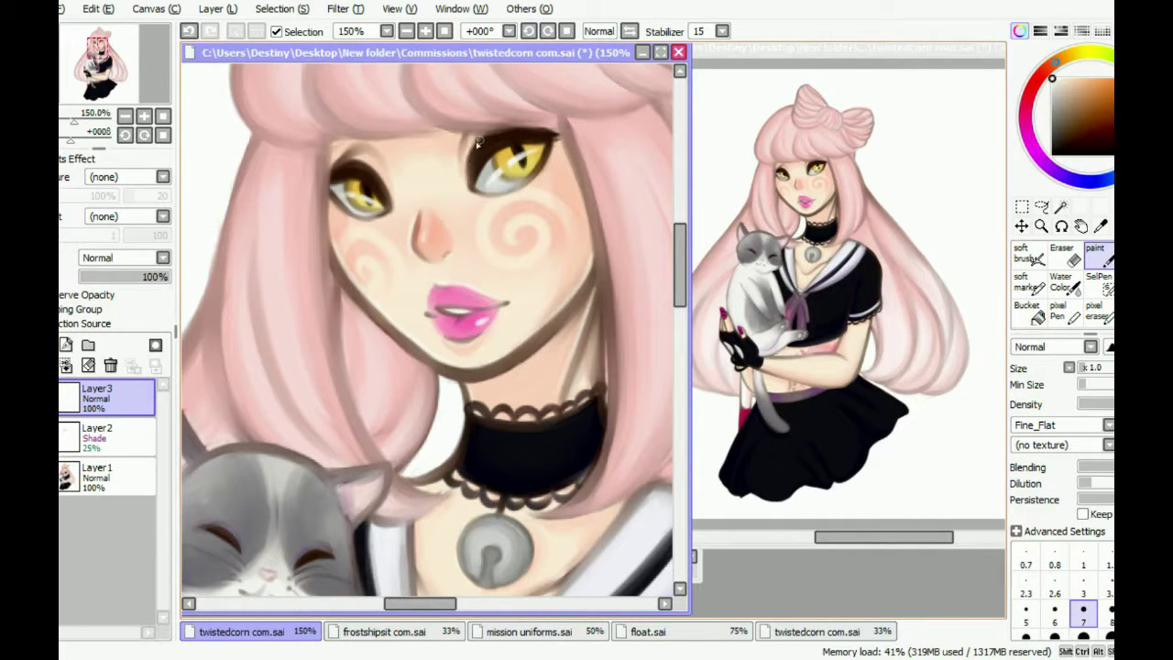
Add soft pale highlights to the bell pendant and the skin around the collarbone
scroll(394, 207, "down", 2)
scroll(480, 408, "up", 1)
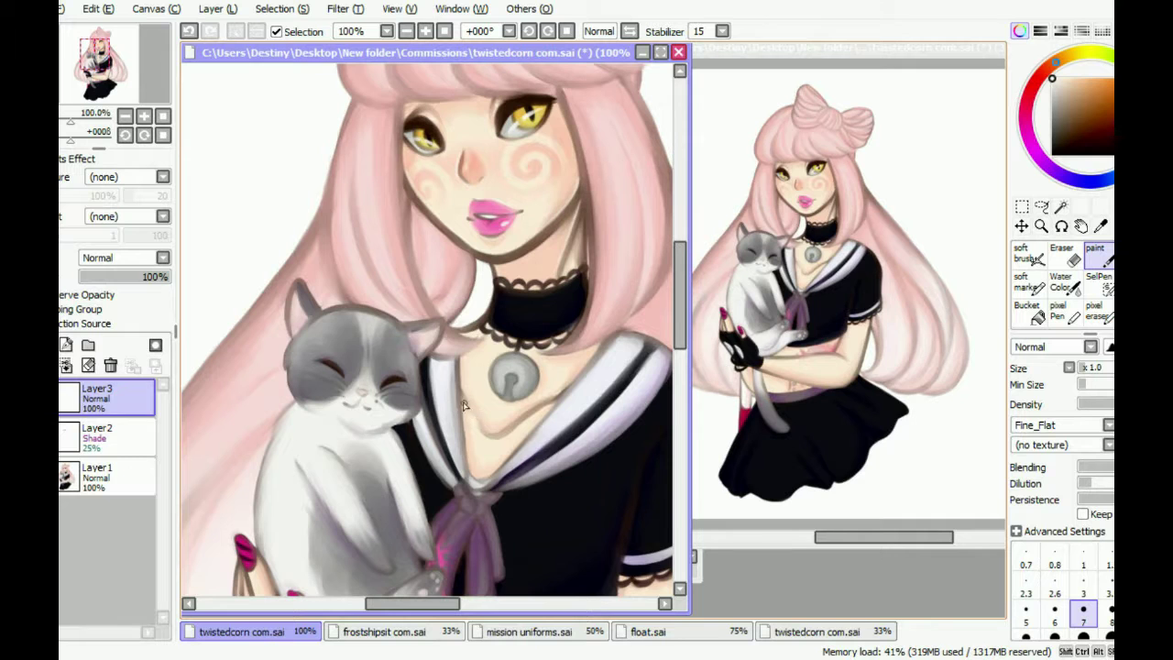
left_click(560, 394, "alt")
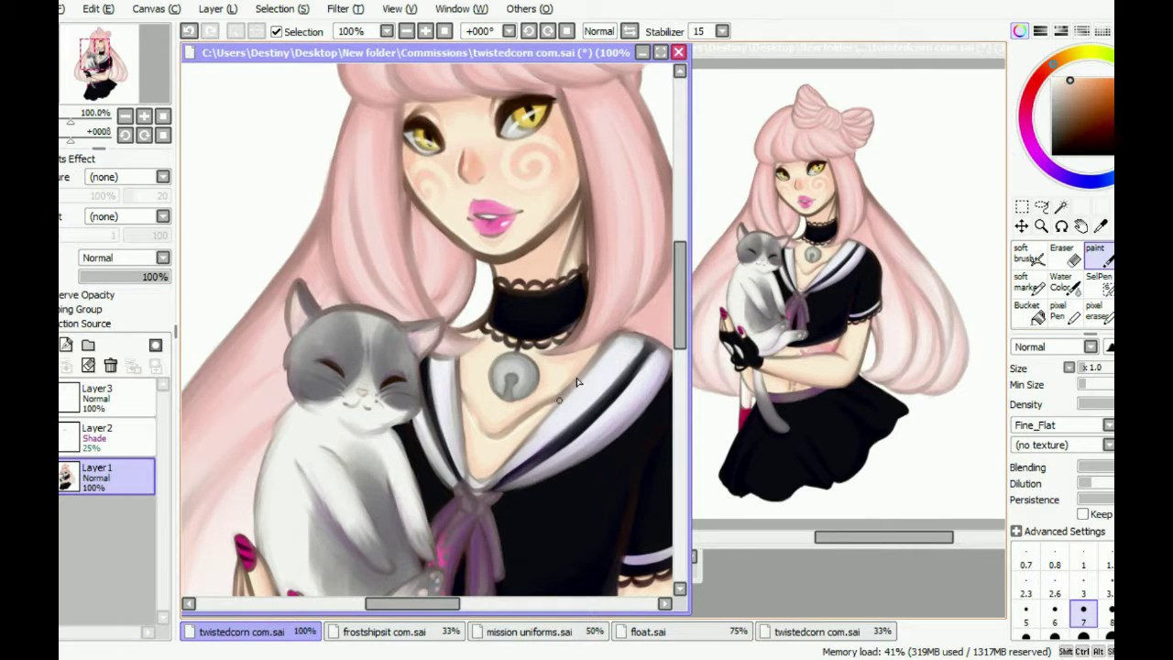
key("e")
key("b")
scroll(491, 395, "up", 1)
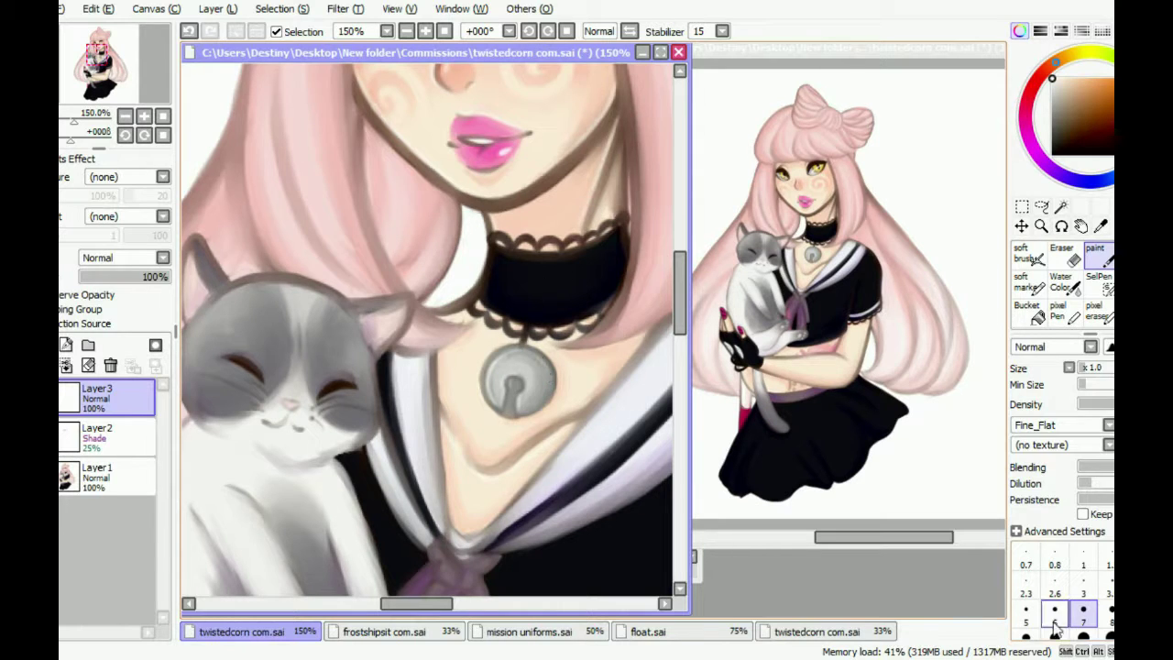
scroll(499, 297, "down", 2)
scroll(476, 408, "up", 2)
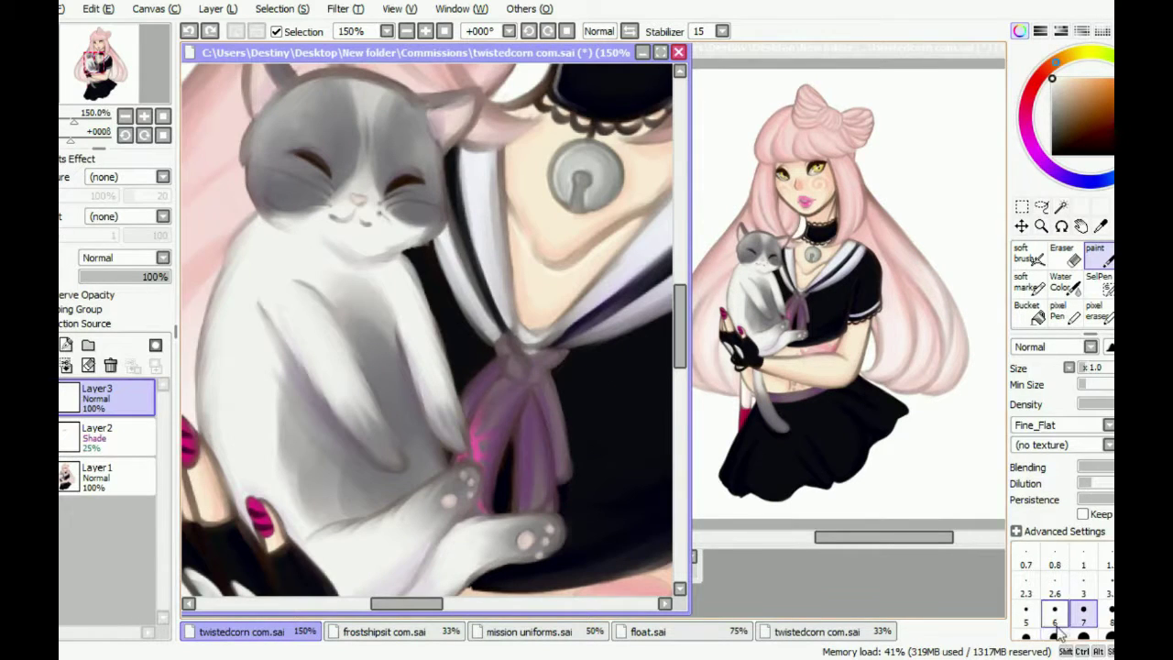
left_click(508, 398, "alt")
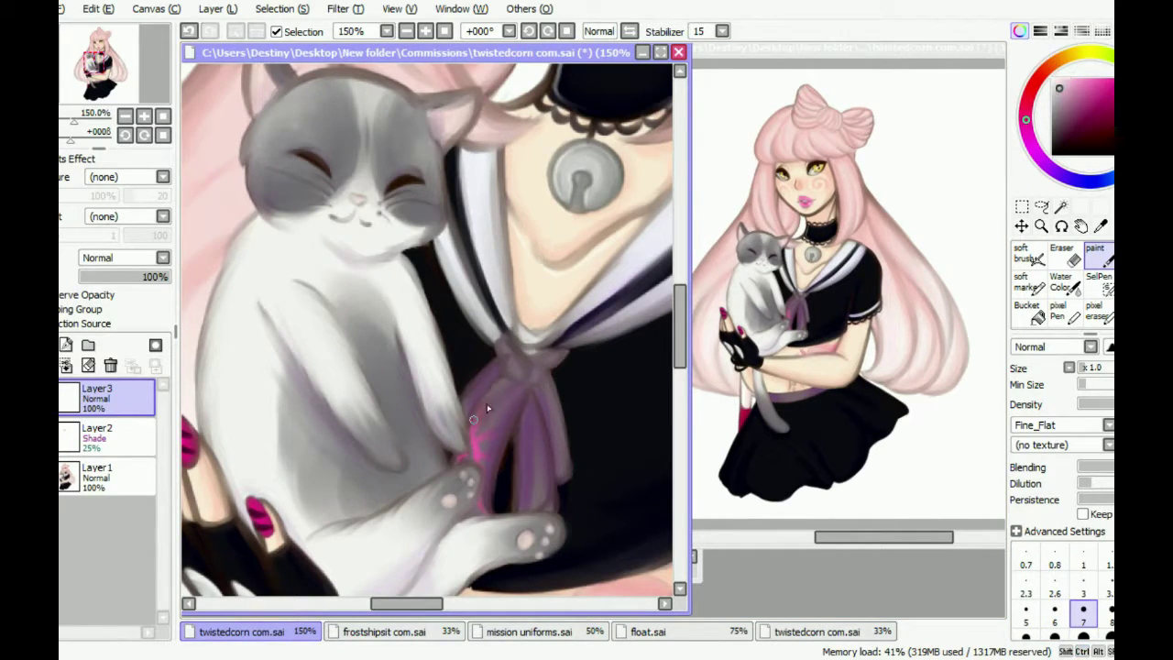
left_click_drag(489, 392, 475, 414)
key("ctrl+z")
Add light glints to the pink striped fingernails and the fingers above the glove
scroll(560, 442, "down", 3)
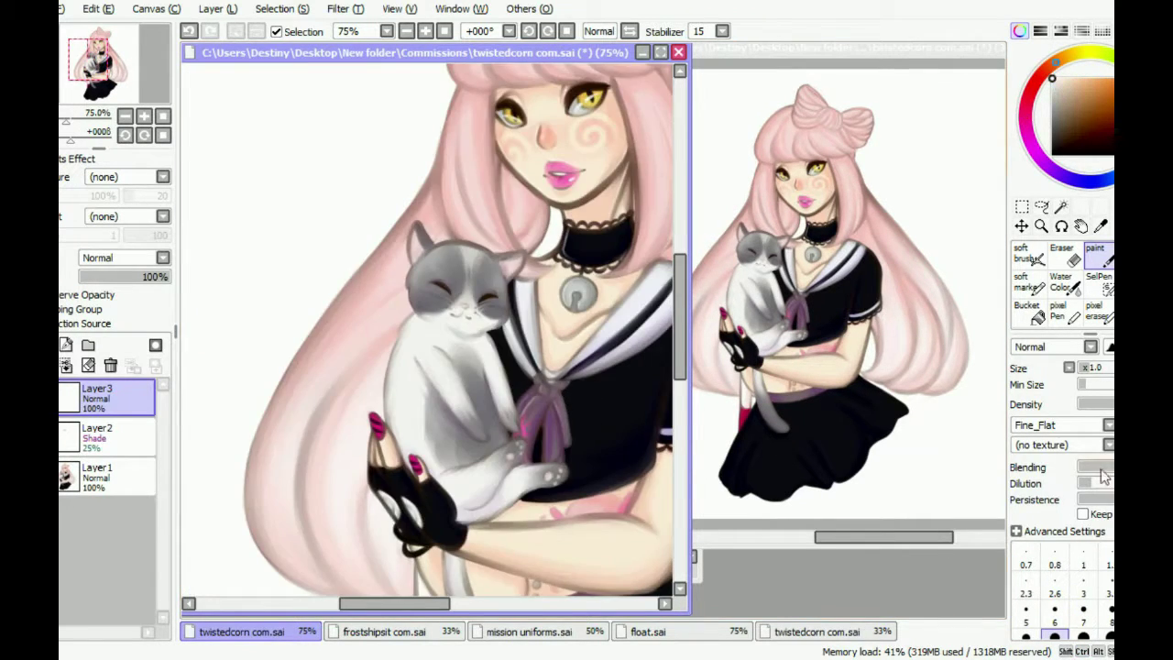
scroll(397, 488, "up", 4)
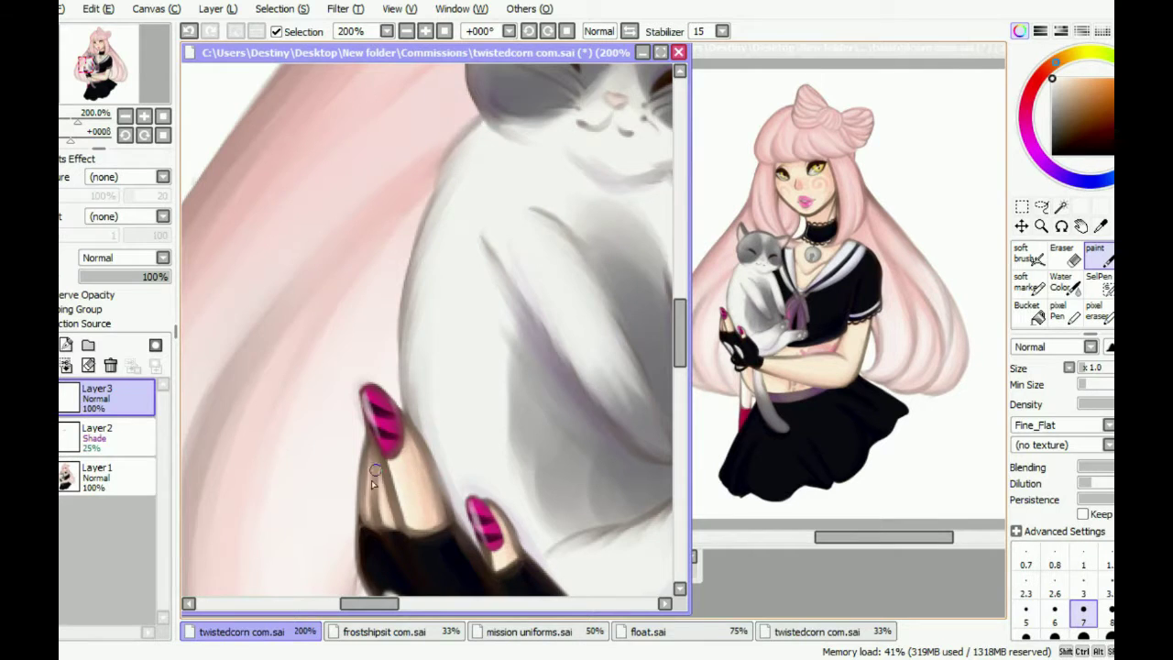
scroll(371, 480, "down", 1)
left_click_drag(548, 511, 547, 342)
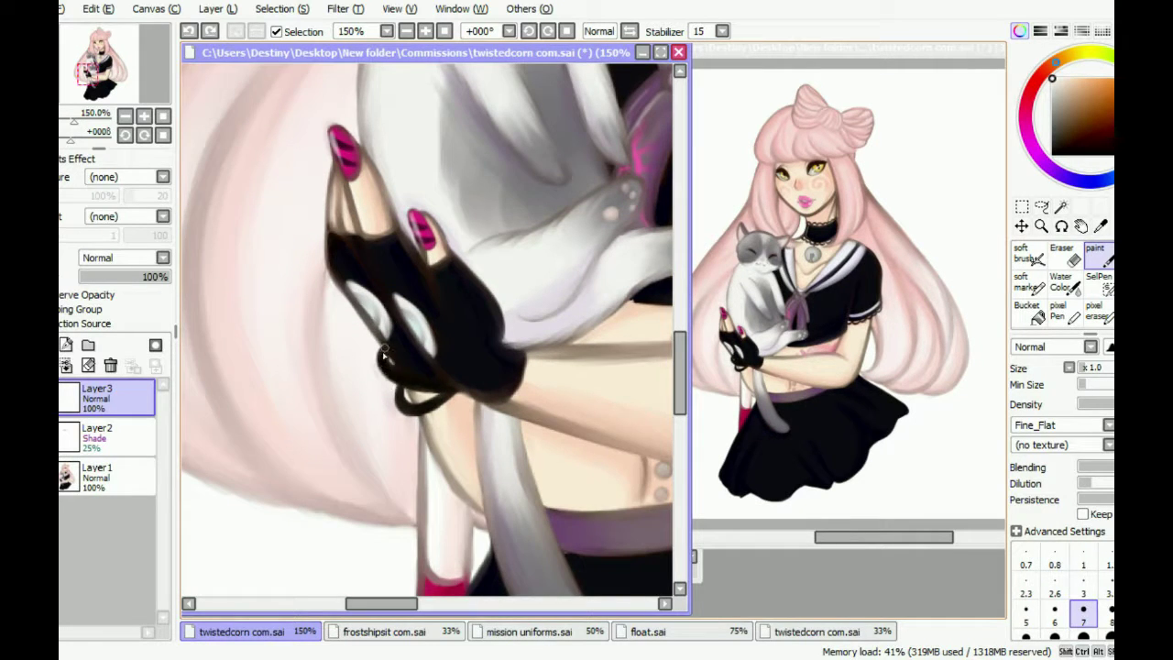
Add small light highlights to the round silver studs on the midriff with a size 5 brush
scroll(413, 403, "up", 1)
scroll(495, 458, "up", 1)
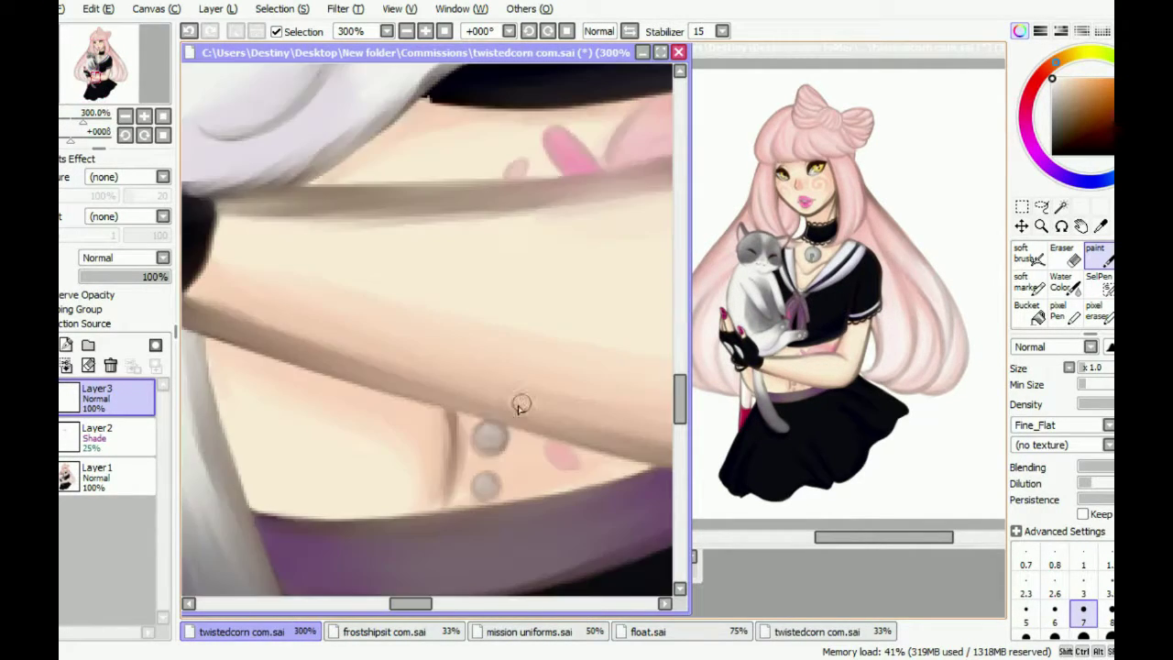
key("bracketleft")
key("bracketleft")
scroll(488, 364, "down", 2)
scroll(381, 319, "down", 3)
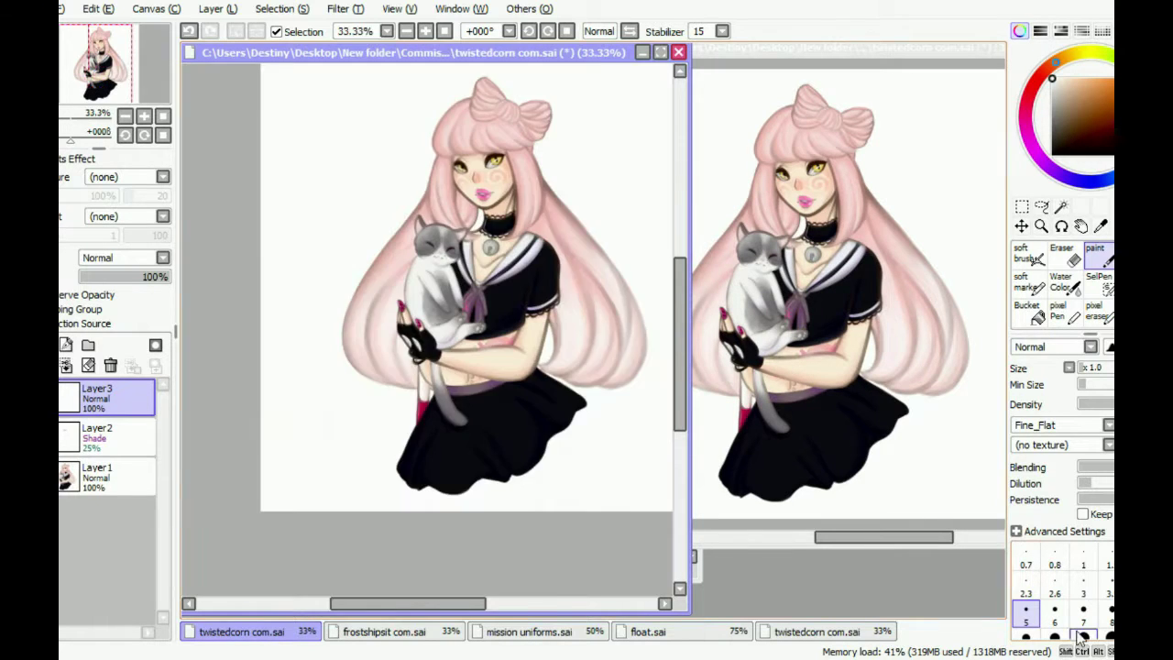
Add fine light highlights to the black choker and the cat's face, reducing the brush to size 5
scroll(473, 364, "up", 2)
key("bracketright")
key("bracketright")
left_click_drag(680, 352, 681, 307)
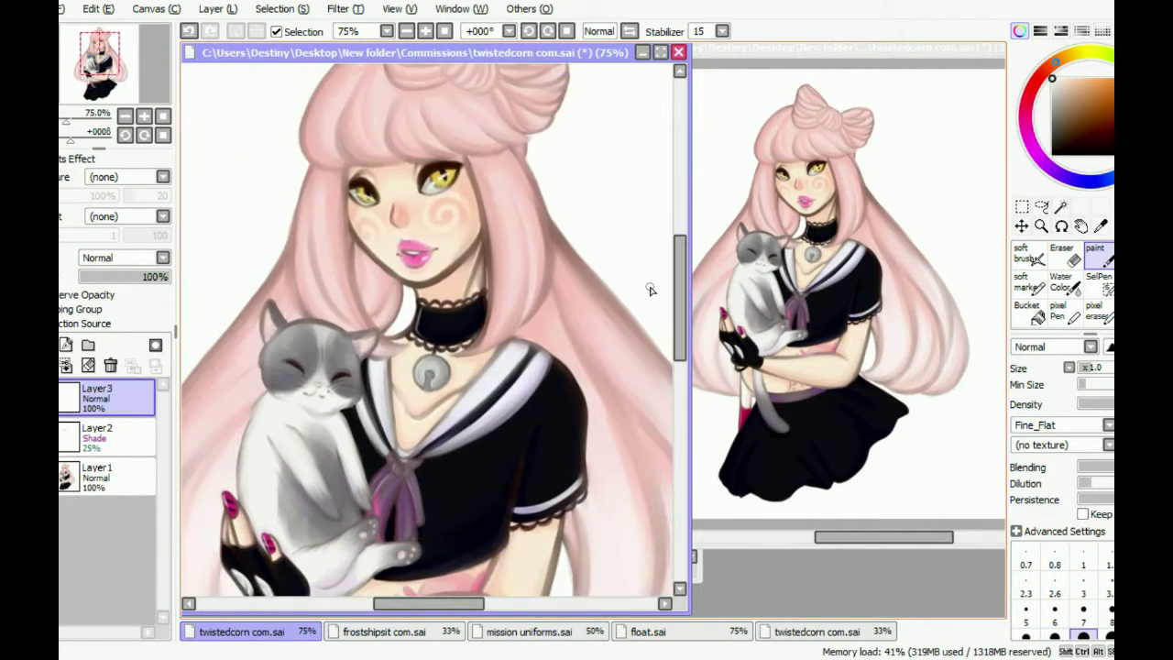
scroll(340, 417, "up", 2)
key("bracketleft")
key("bracketleft")
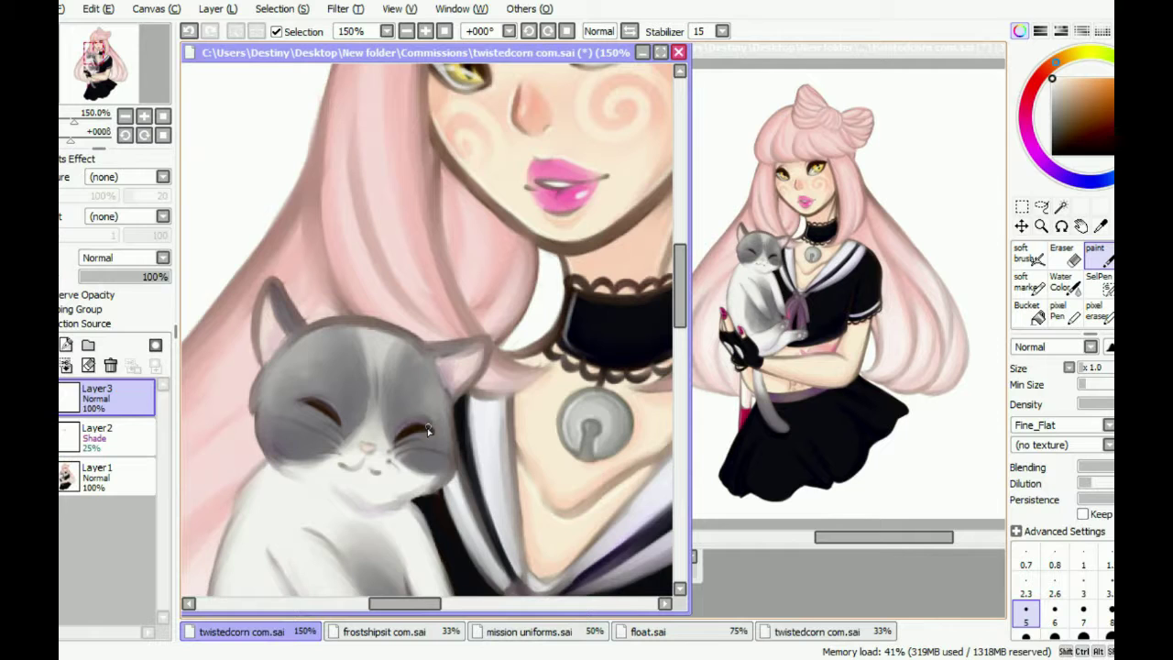
Paint white shine streaks across the girl's bangs with a larger brush
scroll(559, 316, "down", 5)
scroll(549, 290, "down", 3)
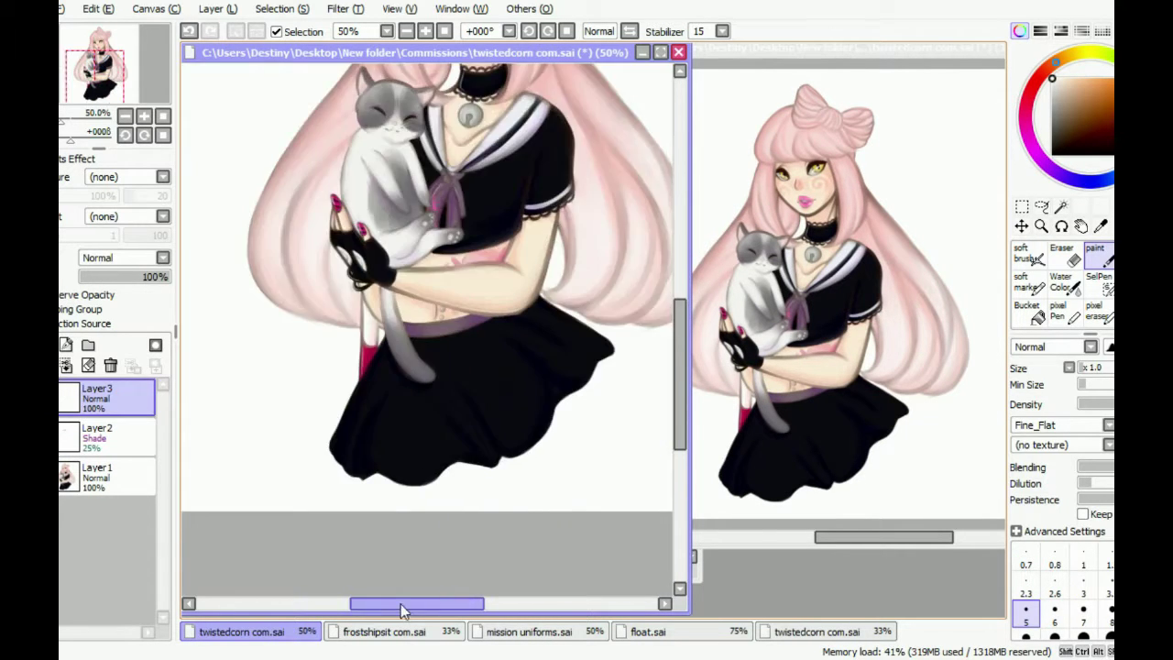
scroll(440, 275, "up", 2)
left_click(1085, 641)
scroll(440, 196, "up", 2)
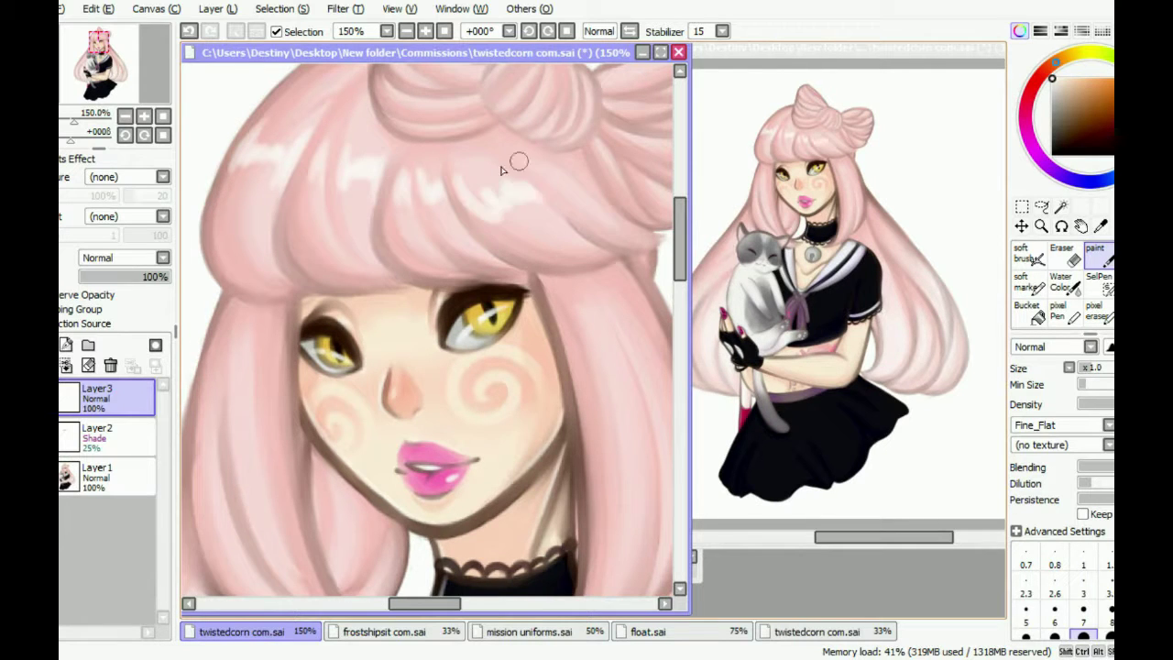
Soften the bang highlights with the Eraser and rework them into finer white streaks
scroll(583, 167, "down", 1)
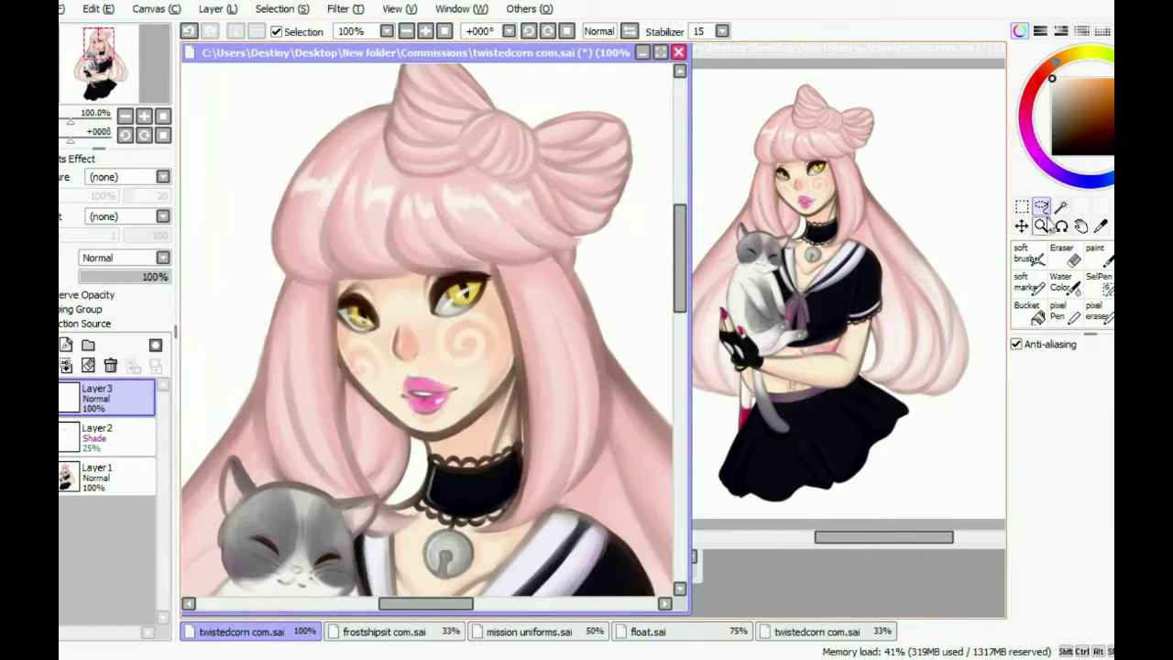
key("ctrl")
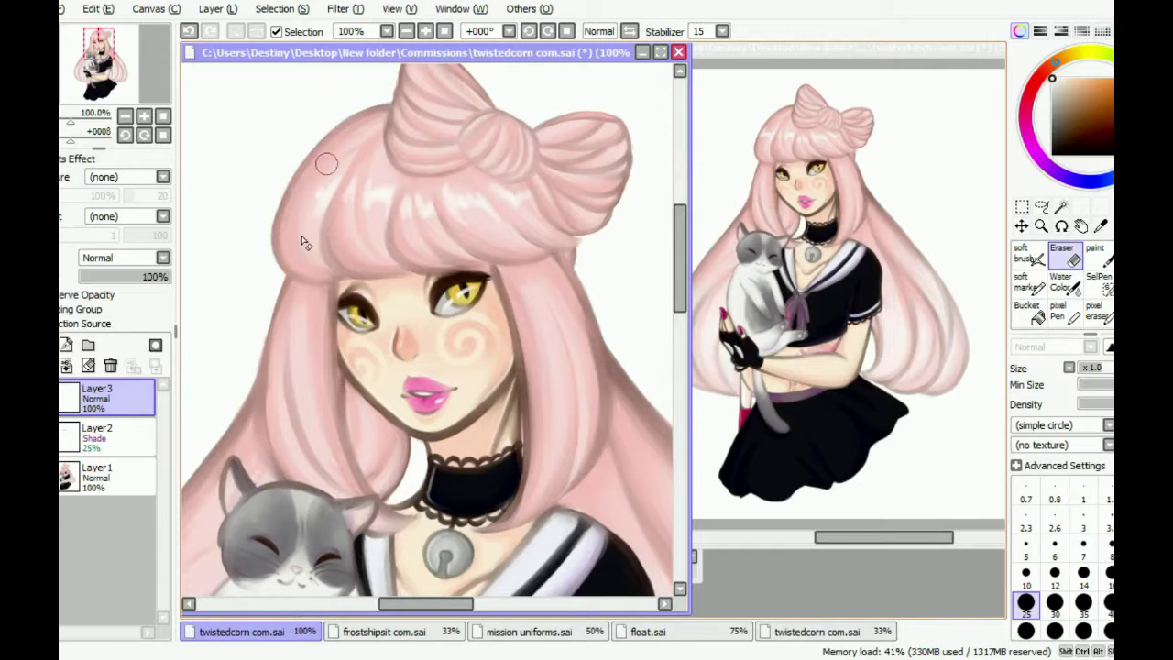
key("ctrl")
mouse_move(495, 196)
left_mouse_down()
mouse_move(292, 188)
mouse_move(366, 193)
mouse_move(330, 220)
left_mouse_up()
left_click_drag(394, 212, 387, 236)
key("ctrl+plus")
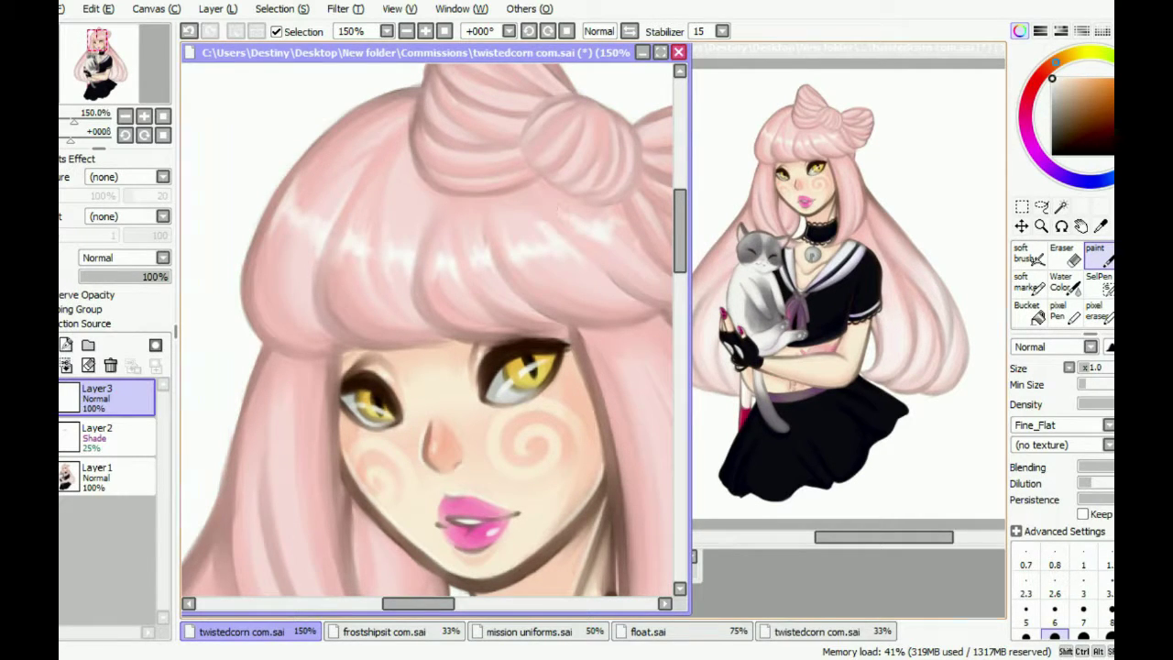
Add fine white shine streaks to the long side locks and the folds of the hair bow
scroll(600, 184, "down", 3)
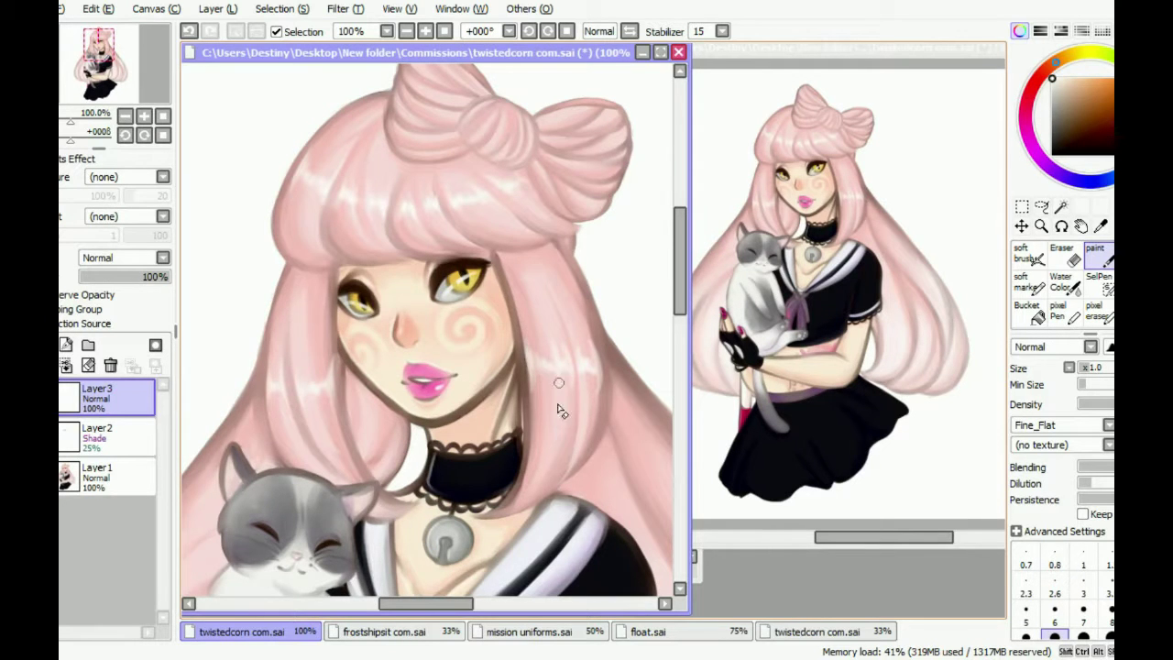
scroll(595, 389, "up", 2)
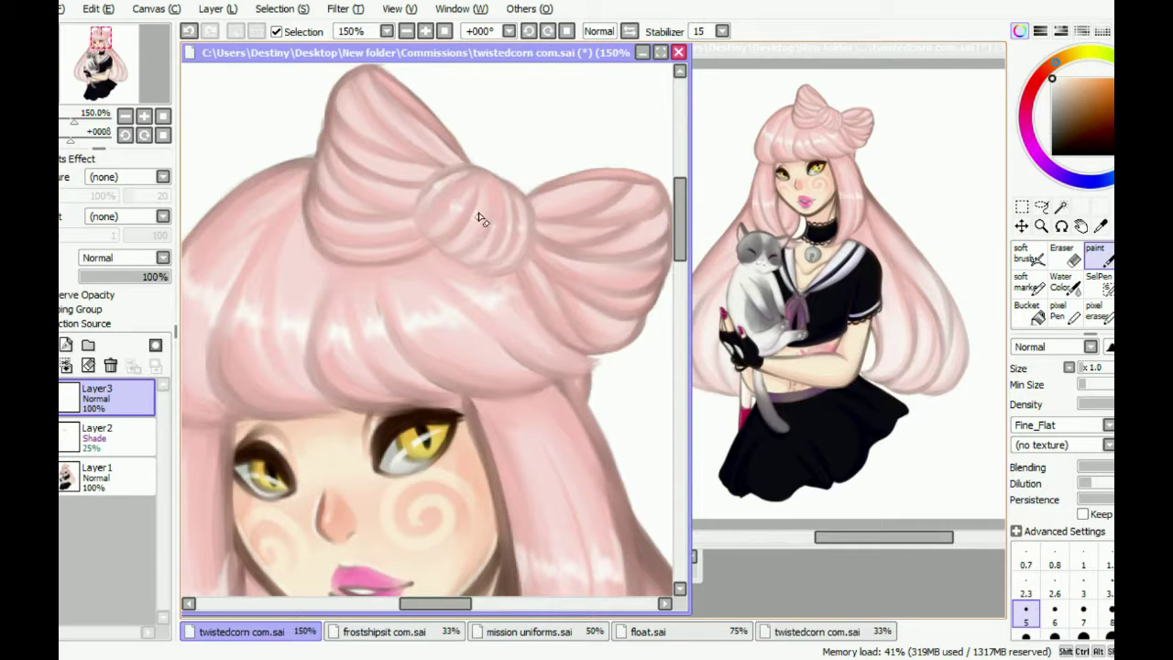
scroll(384, 244, "down", 2)
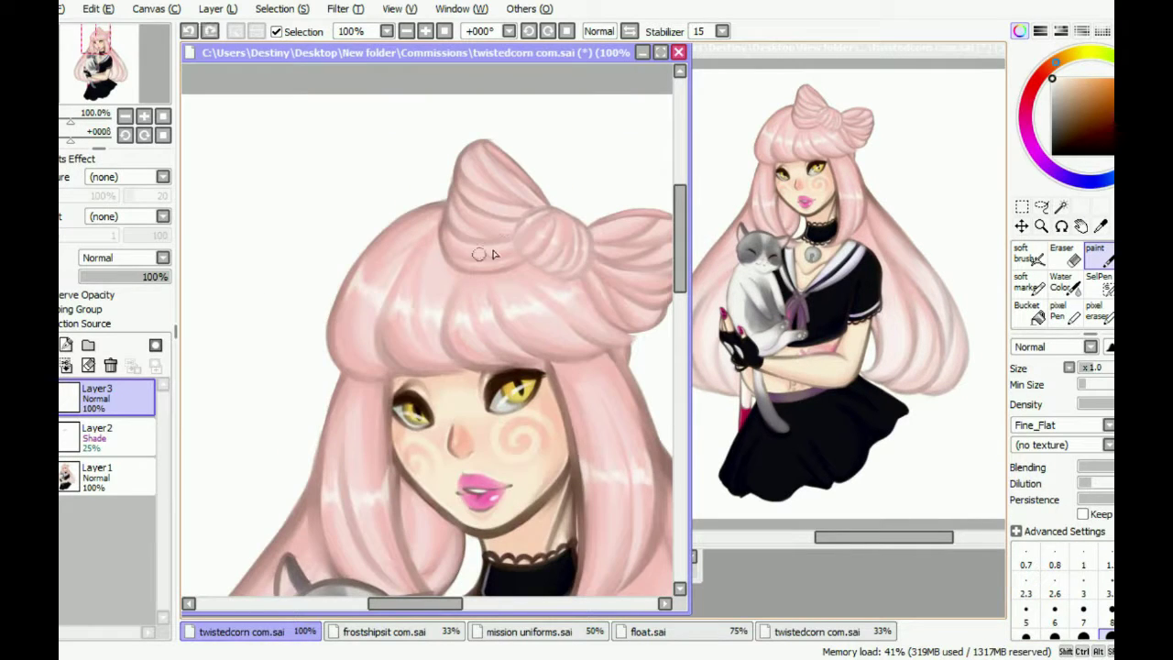
scroll(427, 306, "right", 3)
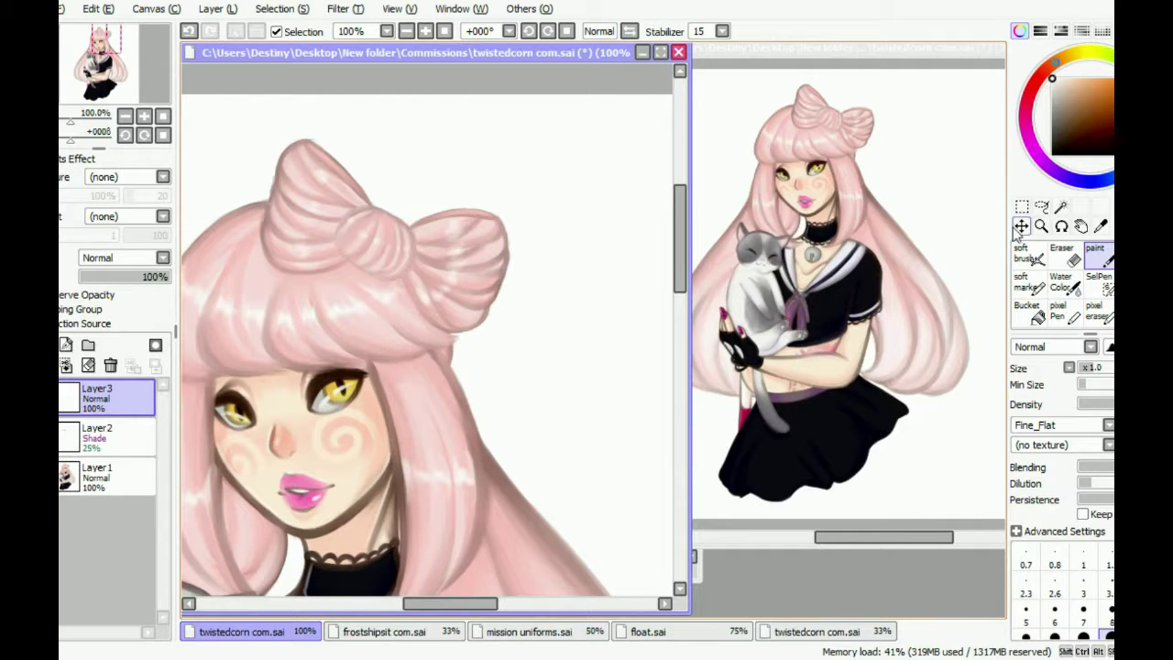
Add fine white shine streaks to the lower lengths of the long hair on both sides, using brush size 6
key("bracketleft")
key("bracketleft")
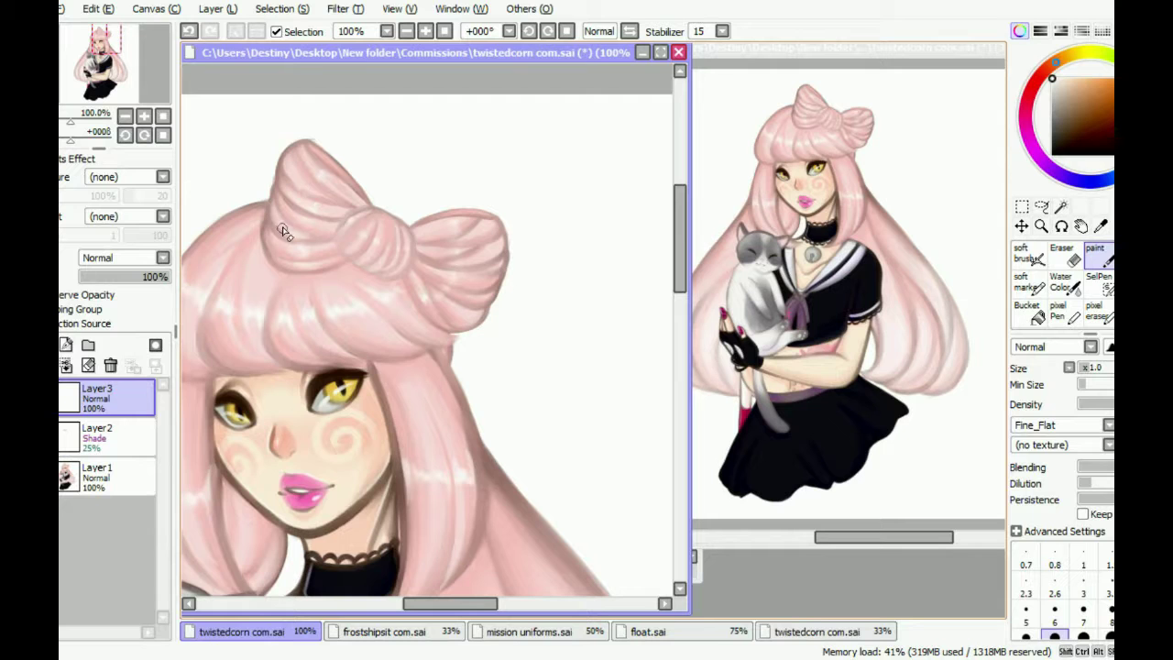
scroll(308, 270, "down", 2)
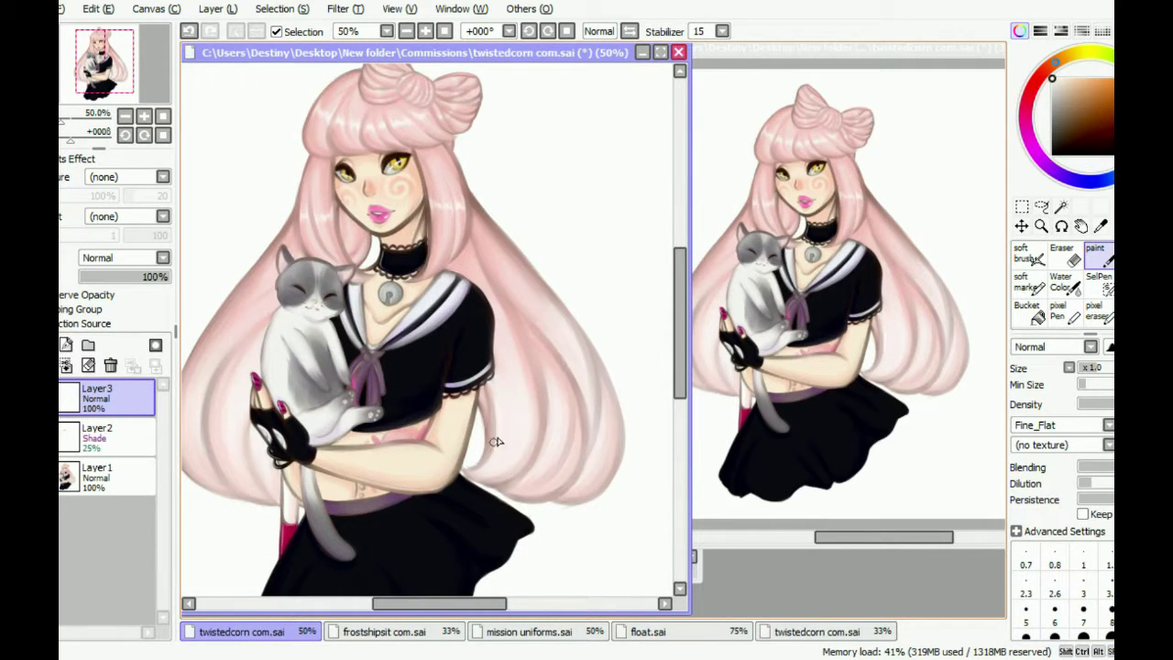
scroll(609, 454, "up", 1)
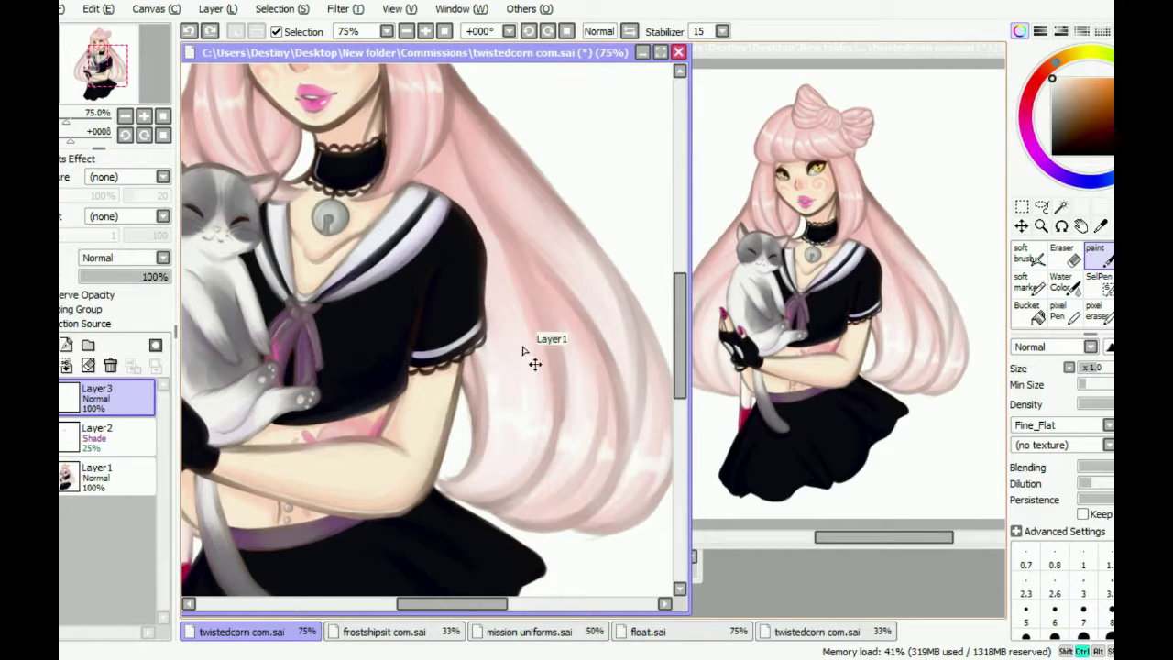
left_click_drag(472, 601, 403, 374)
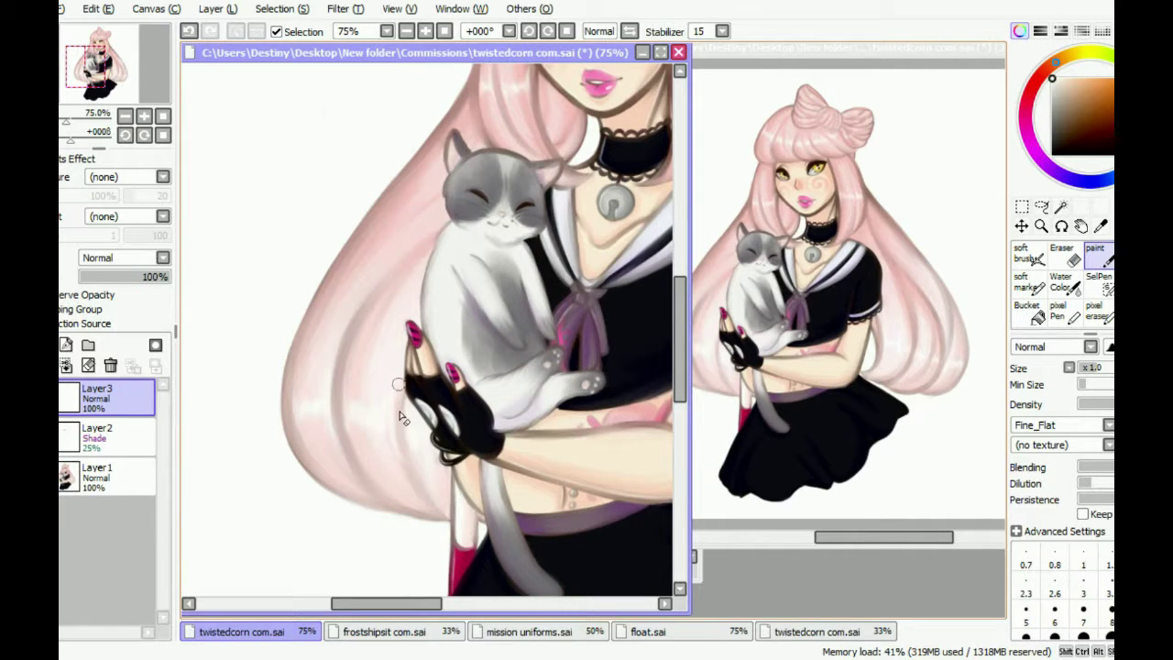
Lower Layer1's opacity to 56% and paint light fold highlights on the black skirt on Layer3 with brush size 6
scroll(400, 417, "down", 2)
left_click(97, 476)
left_click_drag(169, 275, 130, 275)
scroll(241, 434, "up", 3)
left_click(97, 394)
left_click_drag(255, 441, 265, 540)
key("ctrl+z")
left_click(262, 445, "alt")
left_click(1054, 636)
left_click_drag(608, 277, 508, 275)
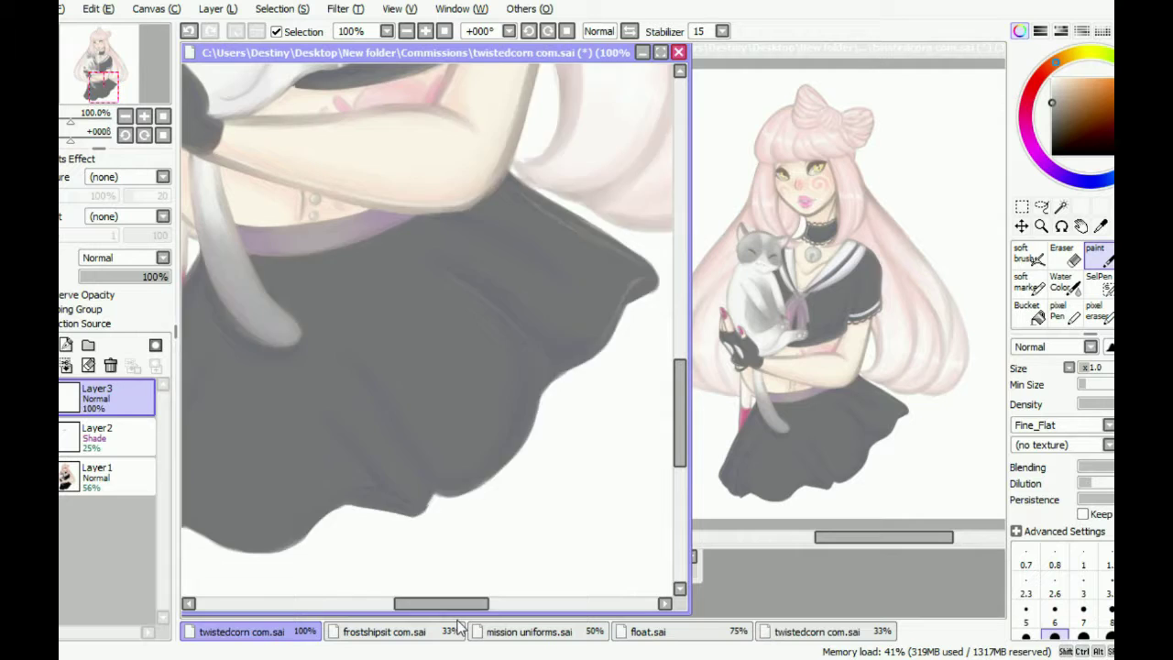
Restore Layer1 to 100% opacity and sample the purple of the skirt's waistband
scroll(401, 504, "up", 3)
left_click(116, 482)
left_click(409, 240, "alt")
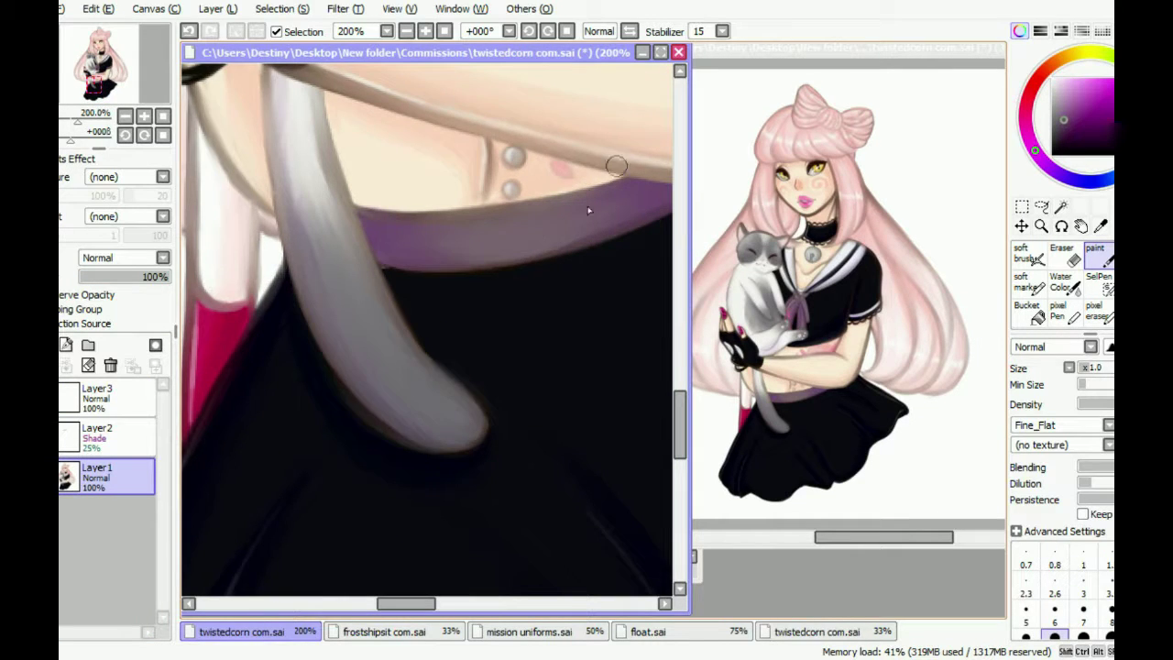
Paint lighter purple highlights along the skirt's waistband on Layer3, using a colour sampled from the band
scroll(483, 201, "down", 2)
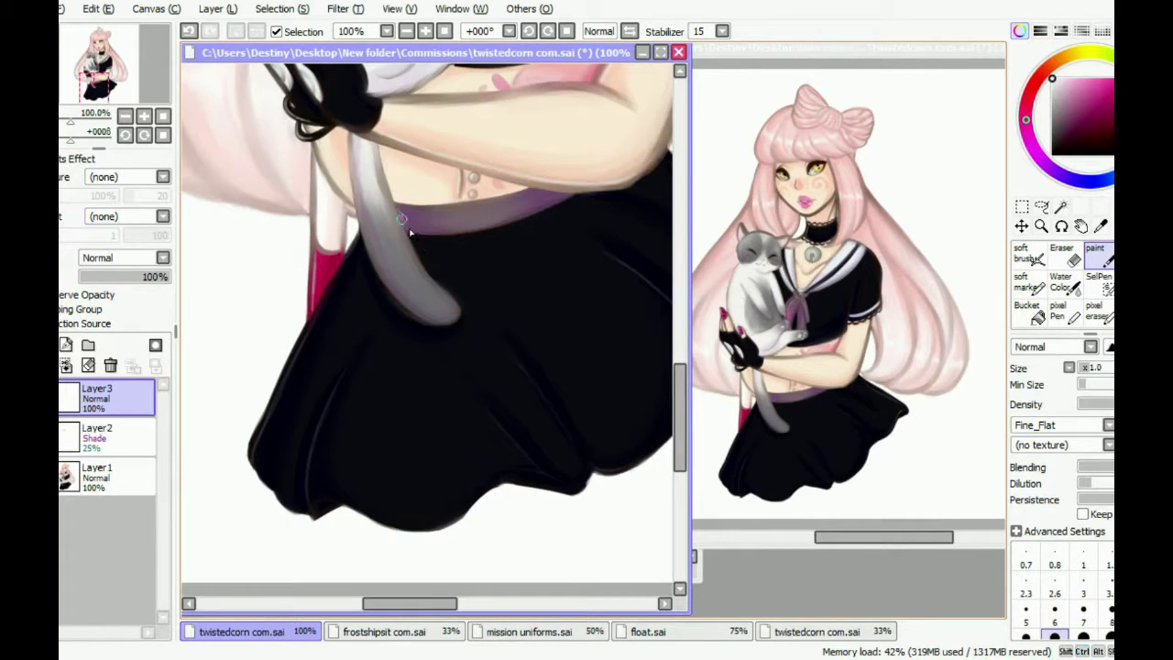
scroll(403, 224, "up", 3)
left_click(85, 470)
left_click(96, 394)
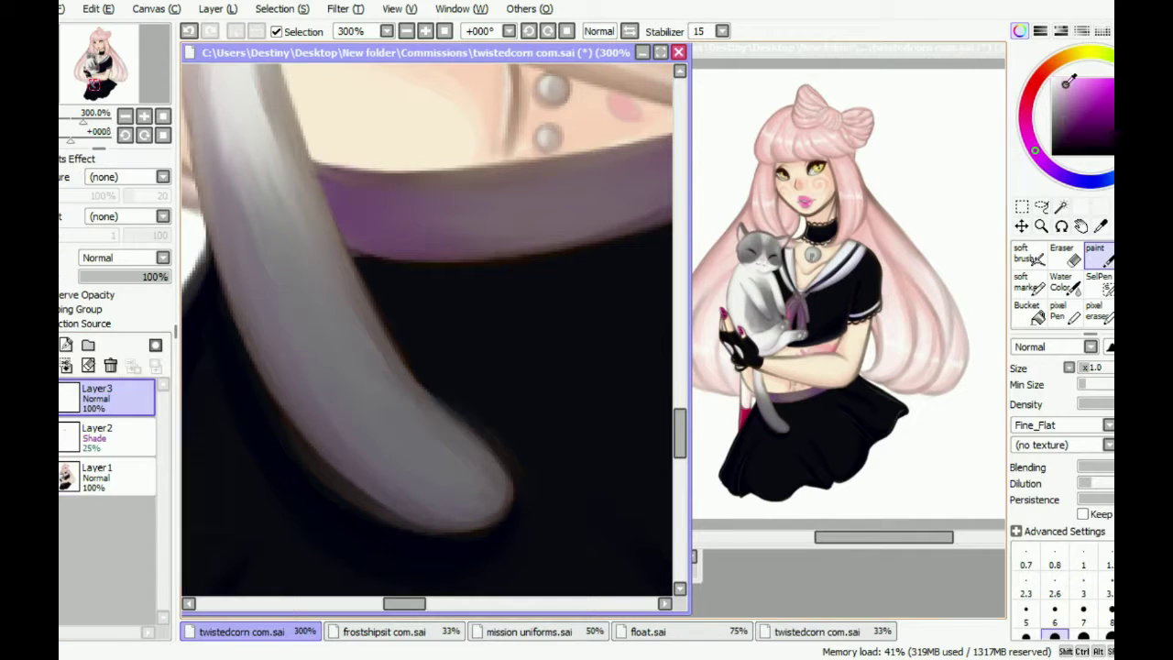
left_click(376, 209, "alt")
scroll(465, 151, "down", 3)
left_click_drag(421, 230, 402, 591)
scroll(397, 591, "down", 1)
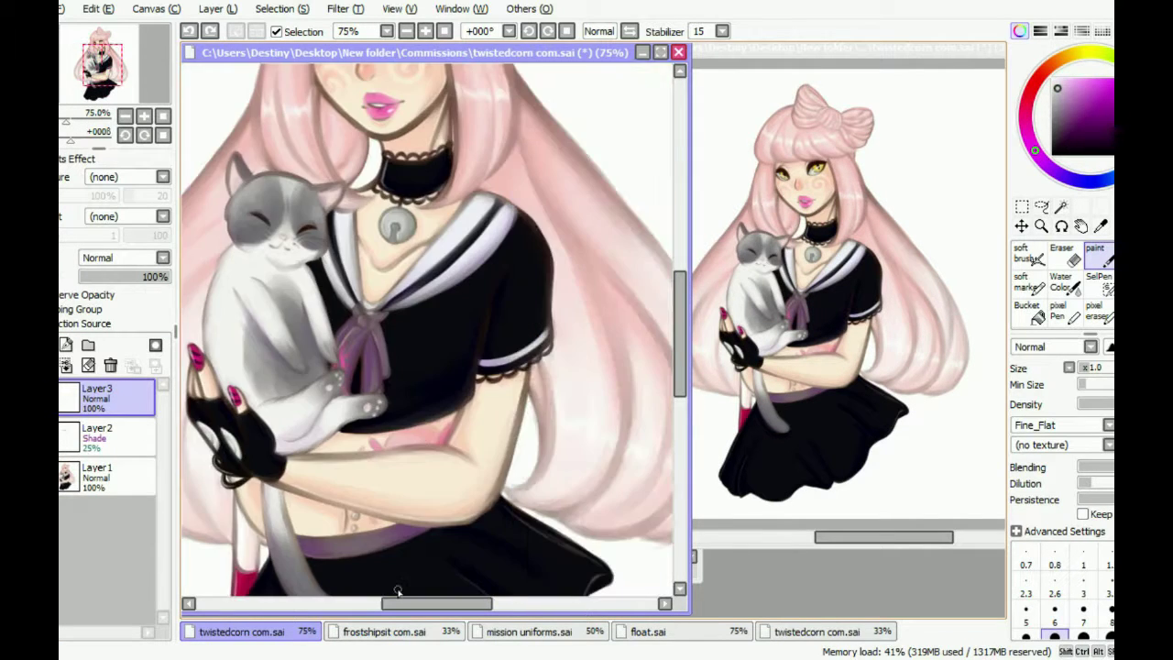
Add a new layer beneath Layer1 and fill it with light purple using the Bucket
scroll(514, 189, "down", 2)
left_click(65, 345)
left_click(1027, 312)
left_click(367, 275)
scroll(366, 275, "up", 1)
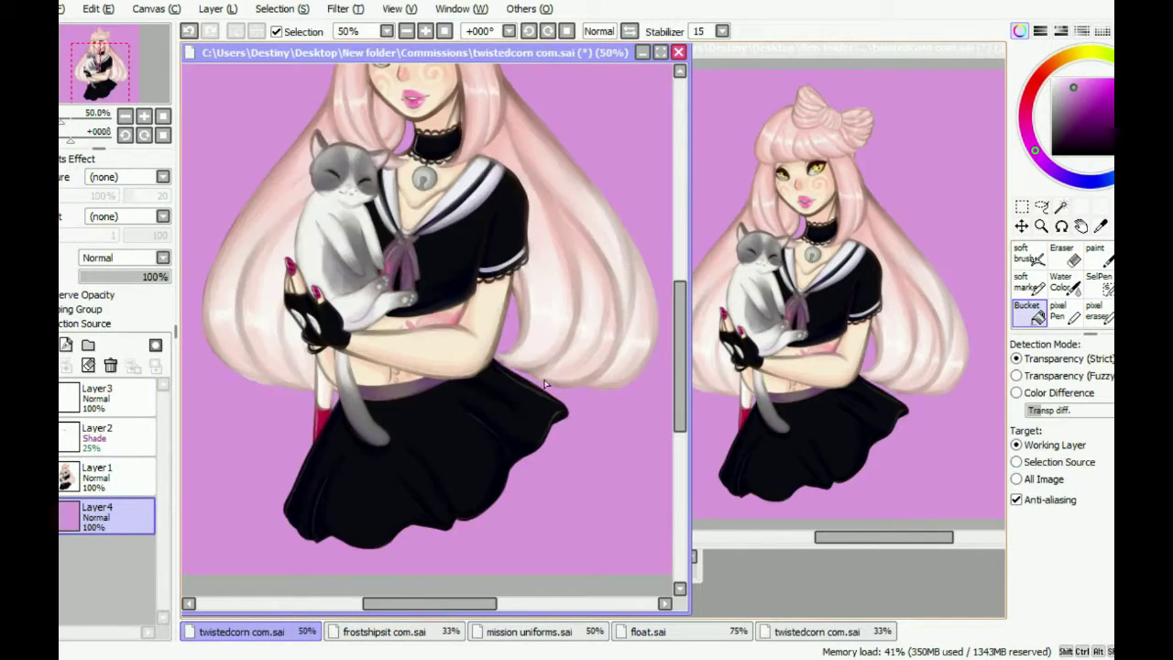
Examine the edges of the hair, glove and skirt on Layer1 against the purple background for stray pixels
left_click(96, 477)
left_click(1028, 259)
scroll(275, 361, "up", 3)
scroll(275, 361, "down", 3)
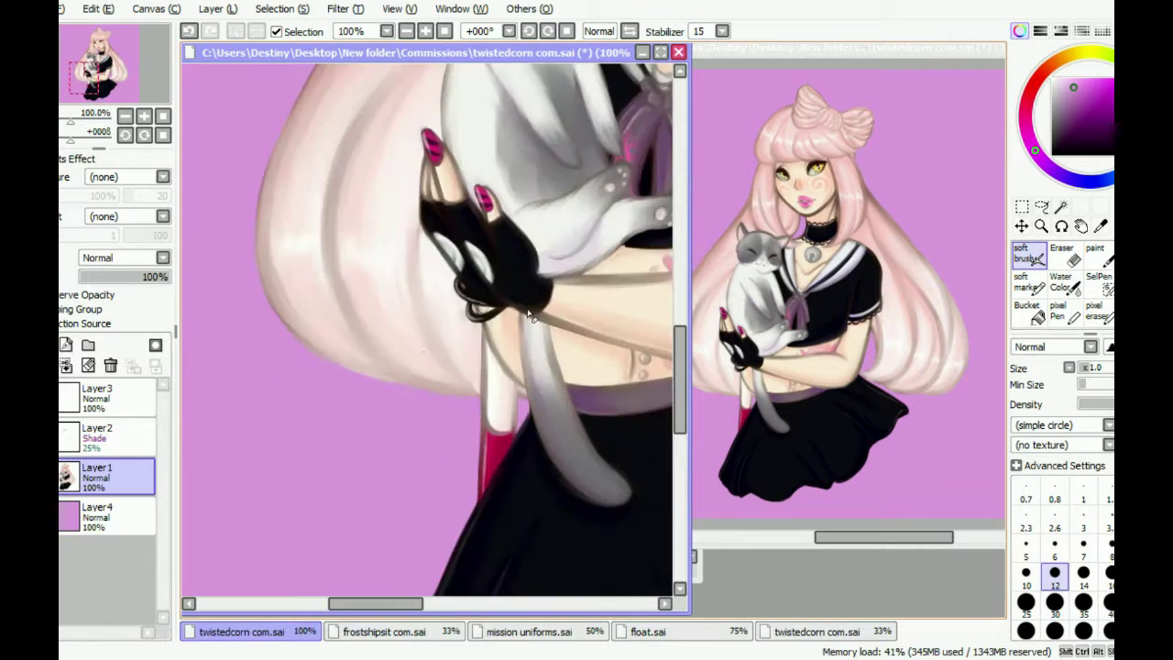
scroll(669, 383, "up", 1)
scroll(669, 383, "left", 5)
scroll(385, 172, "down", 3)
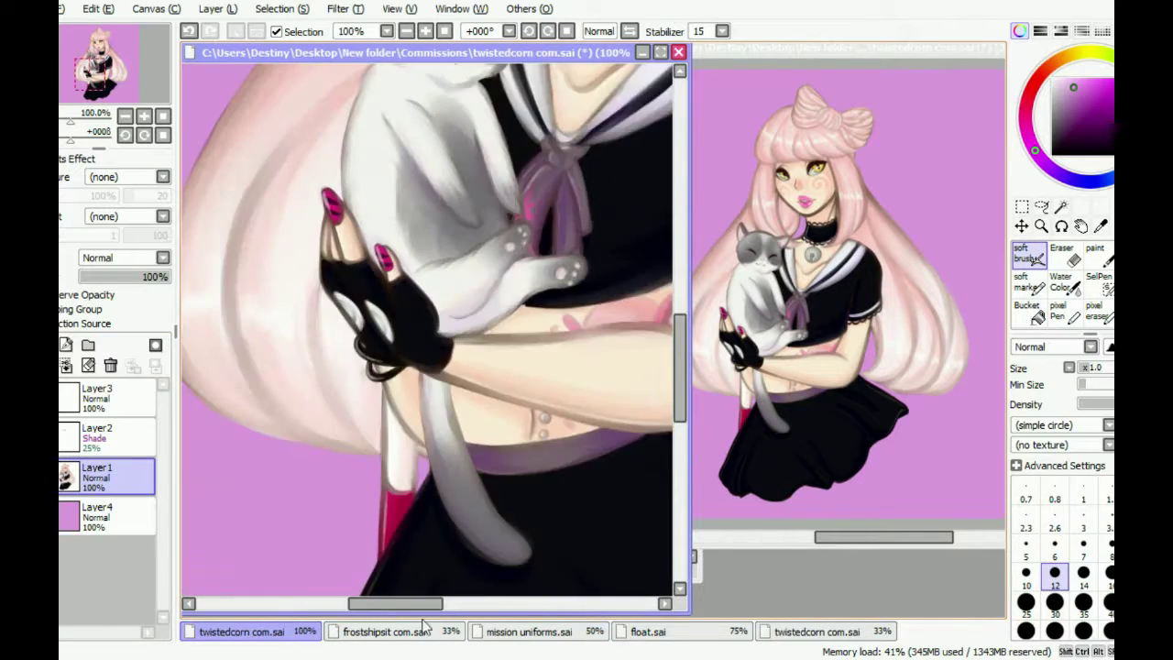
scroll(328, 180, "up", 3)
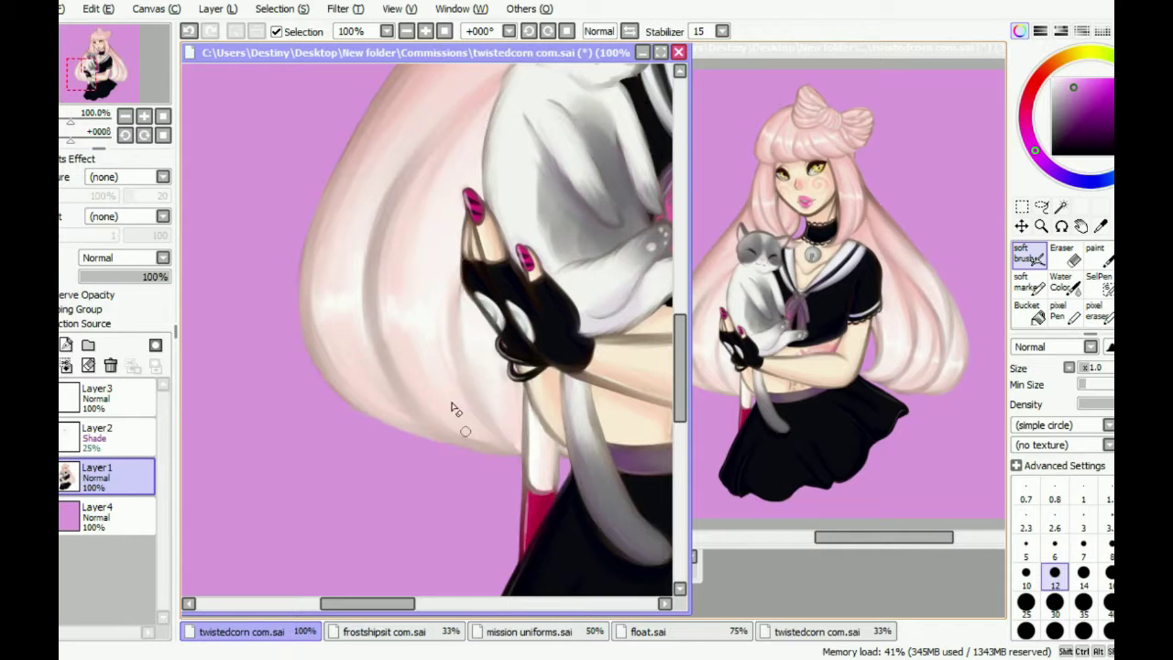
scroll(454, 408, "down", 2)
left_click_drag(381, 610, 423, 609)
scroll(556, 355, "up", 3)
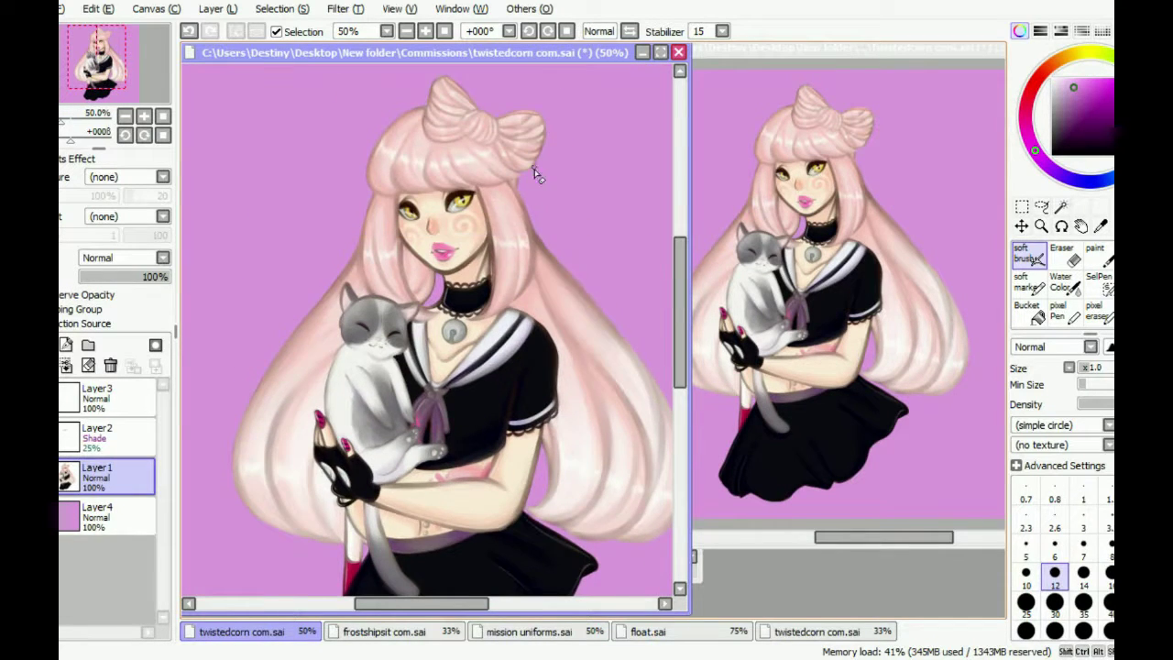
Check the hair bow's outline and remove the light purple background layer
scroll(534, 168, "up", 3)
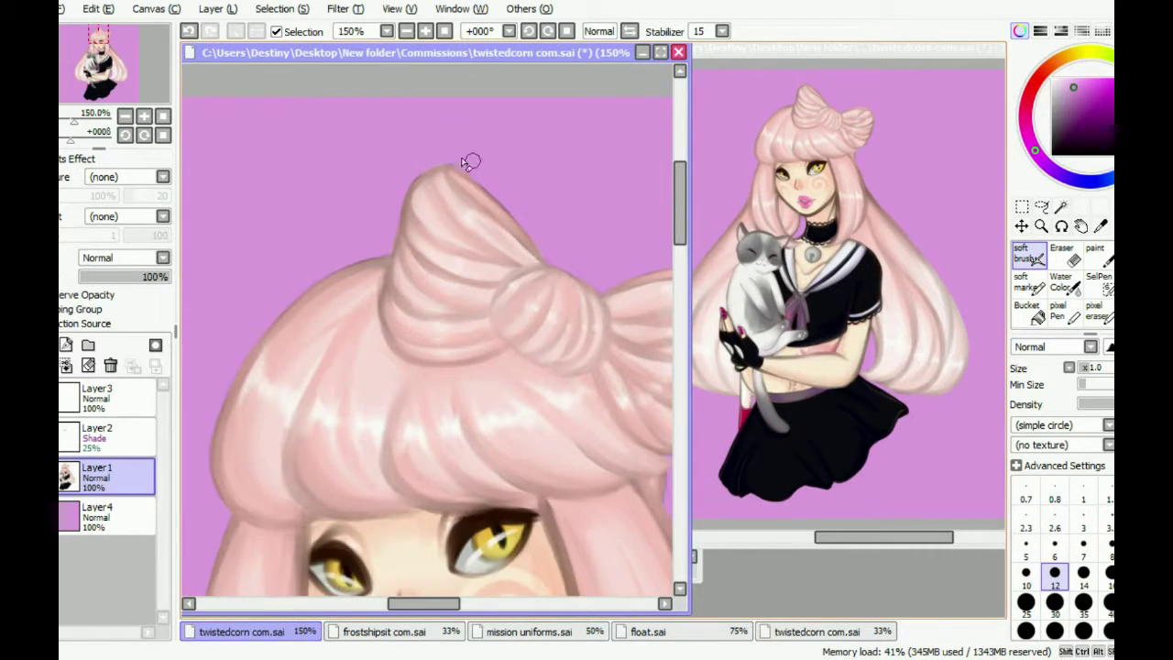
scroll(471, 163, "down", 3)
scroll(449, 350, "down", 3)
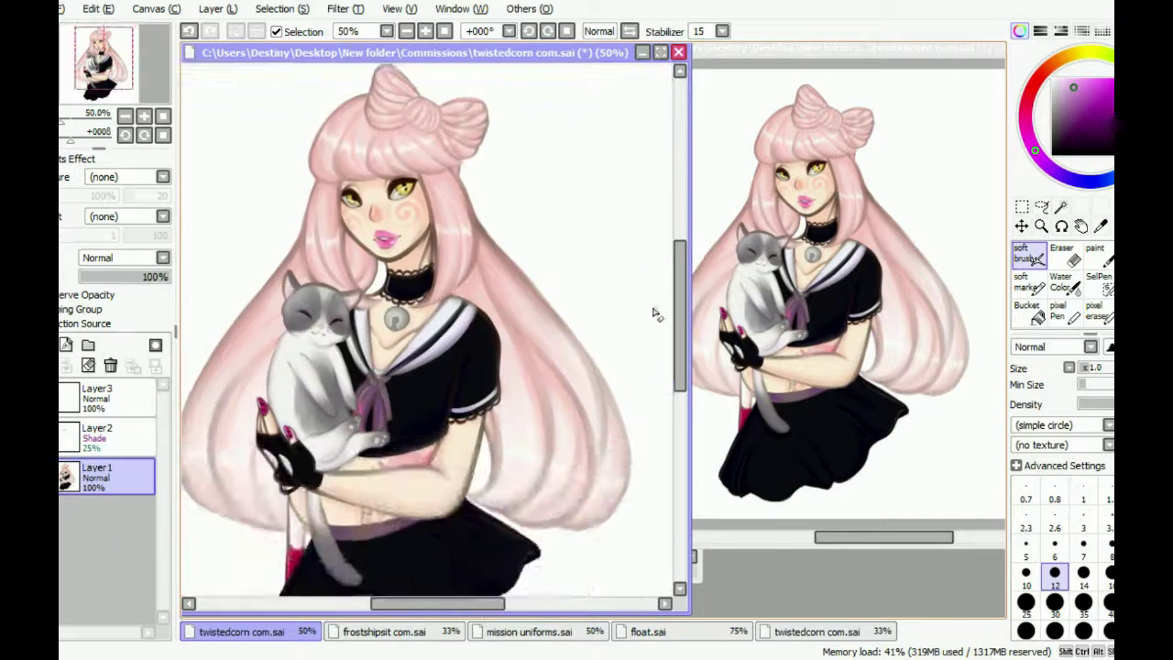